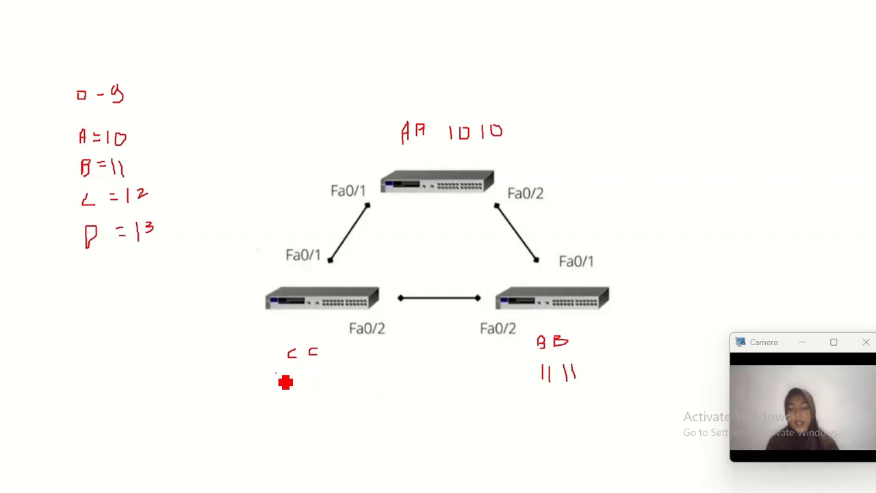
- Write "12 12" in red beneath the CC label of the lower-left switch
{"action": "mouse_move", "coordinate": [274, 373]}
{"action": "left_mouse_down"}
{"action": "mouse_move", "coordinate": [272, 386]}
{"action": "mouse_move", "coordinate": [289, 401]}
{"action": "mouse_move", "coordinate": [316, 395]}
{"action": "left_mouse_up"}
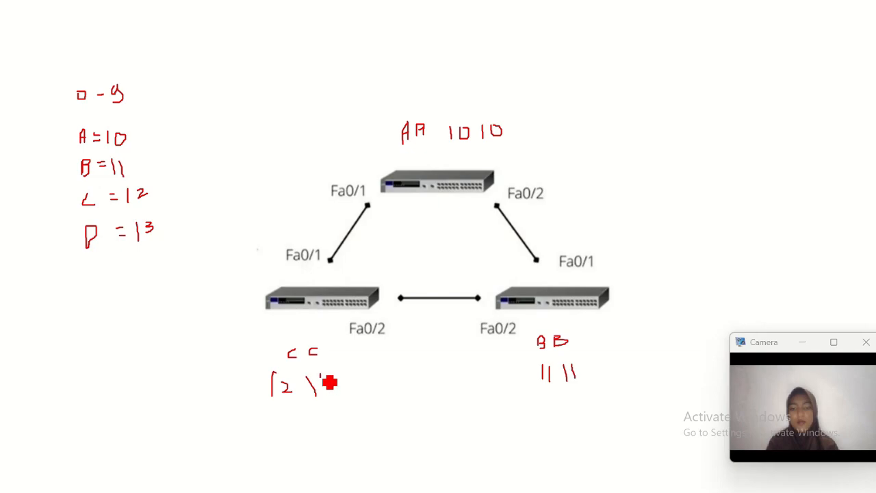
{"action": "left_click_drag", "start_coordinate": [320, 375], "coordinate": [355, 384]}
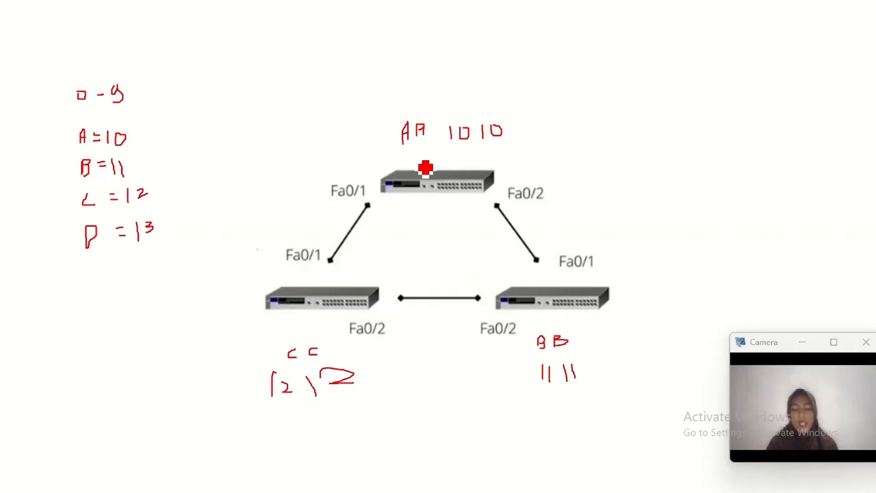
- Circle the top switch and both of its port labels, Fa0/1 and Fa0/2, in red
{"action": "mouse_move", "coordinate": [425, 167]}
{"action": "left_mouse_down"}
{"action": "mouse_move", "coordinate": [417, 189]}
{"action": "mouse_move", "coordinate": [432, 194]}
{"action": "mouse_move", "coordinate": [435, 172]}
{"action": "mouse_move", "coordinate": [427, 168]}
{"action": "left_mouse_up"}
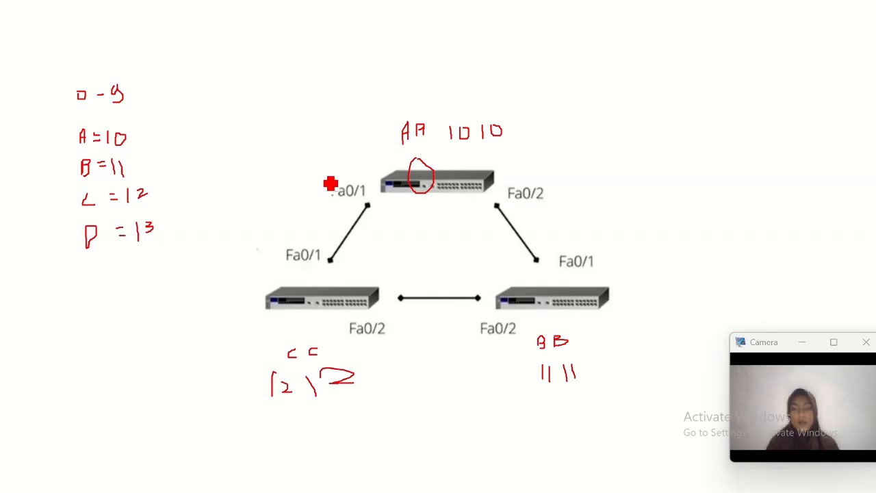
{"action": "mouse_move", "coordinate": [331, 184]}
{"action": "left_mouse_down"}
{"action": "mouse_move", "coordinate": [331, 212]}
{"action": "mouse_move", "coordinate": [350, 219]}
{"action": "mouse_move", "coordinate": [372, 215]}
{"action": "mouse_move", "coordinate": [382, 198]}
{"action": "mouse_move", "coordinate": [330, 176]}
{"action": "left_mouse_up"}
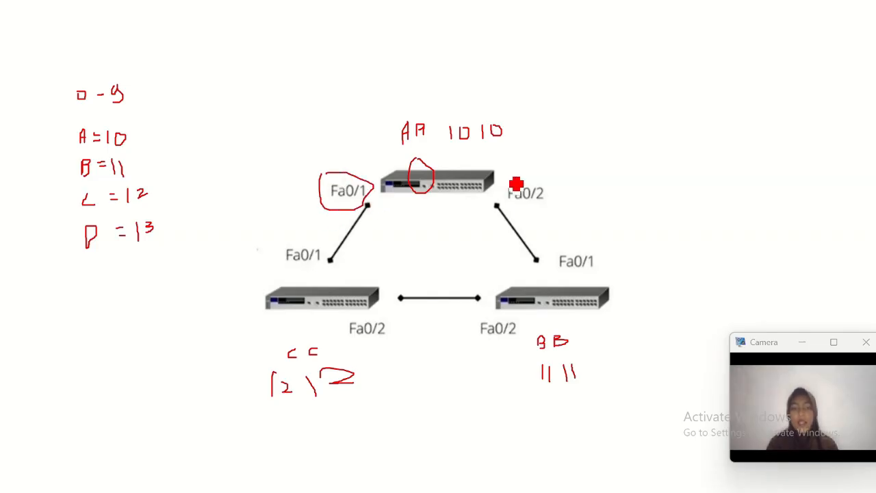
{"action": "mouse_move", "coordinate": [518, 183]}
{"action": "left_mouse_down"}
{"action": "mouse_move", "coordinate": [508, 198]}
{"action": "mouse_move", "coordinate": [524, 221]}
{"action": "mouse_move", "coordinate": [586, 196]}
{"action": "mouse_move", "coordinate": [524, 176]}
{"action": "left_mouse_up"}
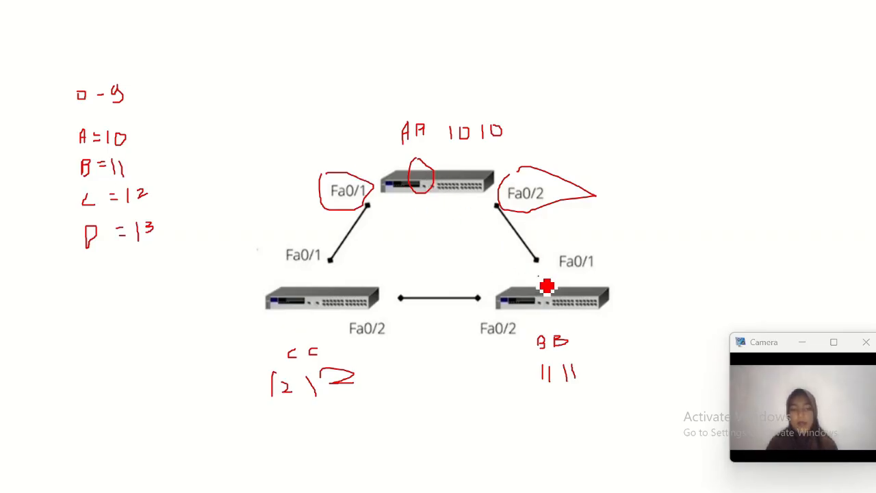
- Circle the lower-right switch with its Fa0/1 and Fa0/2 labels, plus the lower-left switch's Fa0/1 label
{"action": "mouse_move", "coordinate": [546, 287]}
{"action": "left_mouse_down"}
{"action": "mouse_move", "coordinate": [538, 317]}
{"action": "mouse_move", "coordinate": [575, 317]}
{"action": "mouse_move", "coordinate": [567, 292]}
{"action": "mouse_move", "coordinate": [549, 287]}
{"action": "left_mouse_up"}
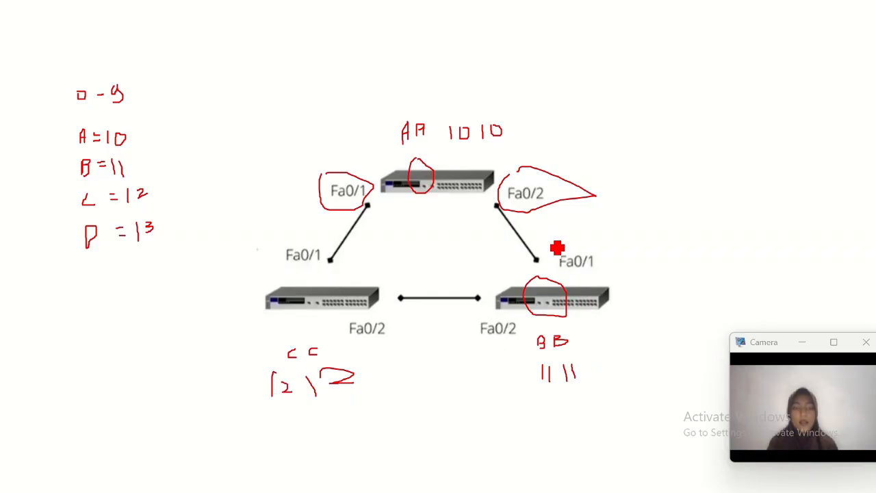
{"action": "mouse_move", "coordinate": [556, 245]}
{"action": "left_mouse_down"}
{"action": "mouse_move", "coordinate": [552, 276]}
{"action": "mouse_move", "coordinate": [569, 287]}
{"action": "mouse_move", "coordinate": [602, 290]}
{"action": "mouse_move", "coordinate": [621, 273]}
{"action": "mouse_move", "coordinate": [577, 248]}
{"action": "left_mouse_up"}
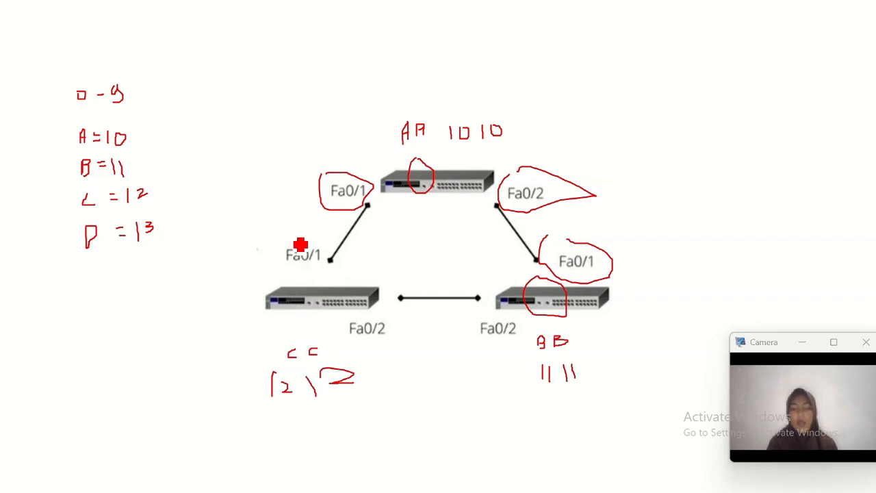
{"action": "mouse_move", "coordinate": [291, 234]}
{"action": "left_mouse_down"}
{"action": "mouse_move", "coordinate": [286, 262]}
{"action": "mouse_move", "coordinate": [311, 278]}
{"action": "mouse_move", "coordinate": [341, 276]}
{"action": "mouse_move", "coordinate": [328, 245]}
{"action": "mouse_move", "coordinate": [305, 242]}
{"action": "left_mouse_up"}
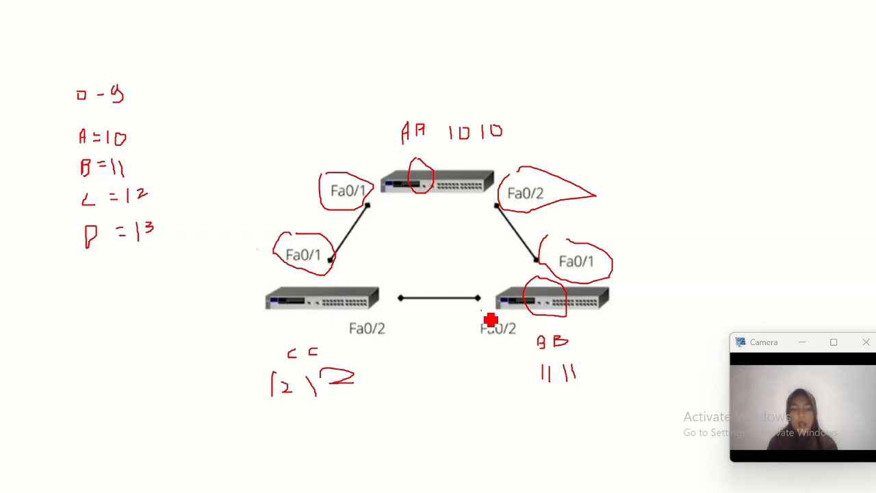
{"action": "mouse_move", "coordinate": [480, 308]}
{"action": "left_mouse_down"}
{"action": "mouse_move", "coordinate": [472, 342]}
{"action": "mouse_move", "coordinate": [495, 360]}
{"action": "mouse_move", "coordinate": [545, 345]}
{"action": "mouse_move", "coordinate": [518, 313]}
{"action": "mouse_move", "coordinate": [499, 319]}
{"action": "left_mouse_up"}
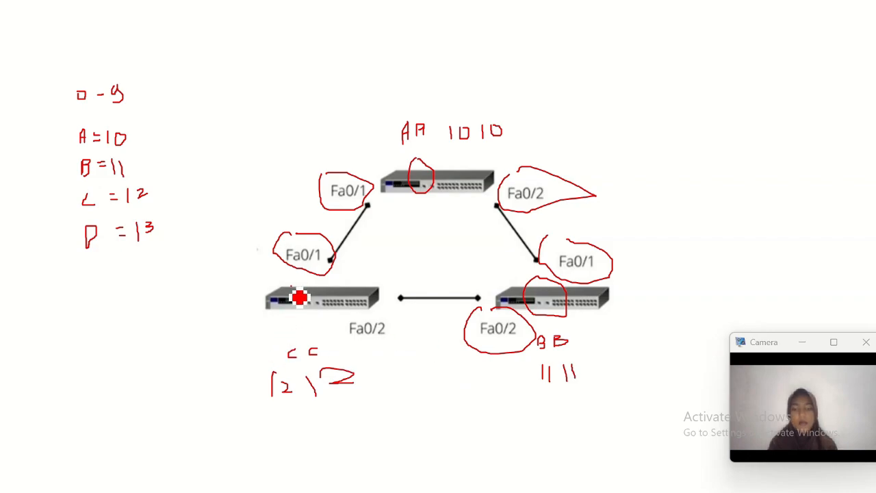
- Circle the lower-left switch and its Fa0/2 label, and cross out that Fa0/2 port with an X
{"action": "mouse_move", "coordinate": [299, 298]}
{"action": "left_mouse_down"}
{"action": "mouse_move", "coordinate": [327, 329]}
{"action": "mouse_move", "coordinate": [321, 291]}
{"action": "mouse_move", "coordinate": [303, 291]}
{"action": "left_mouse_up"}
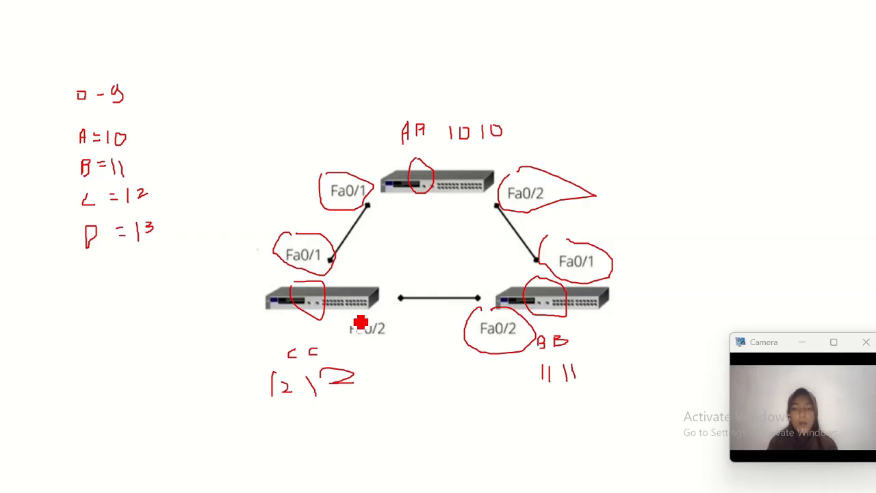
{"action": "mouse_move", "coordinate": [354, 324]}
{"action": "left_mouse_down"}
{"action": "mouse_move", "coordinate": [352, 354]}
{"action": "mouse_move", "coordinate": [408, 360]}
{"action": "mouse_move", "coordinate": [405, 334]}
{"action": "mouse_move", "coordinate": [363, 324]}
{"action": "left_mouse_up"}
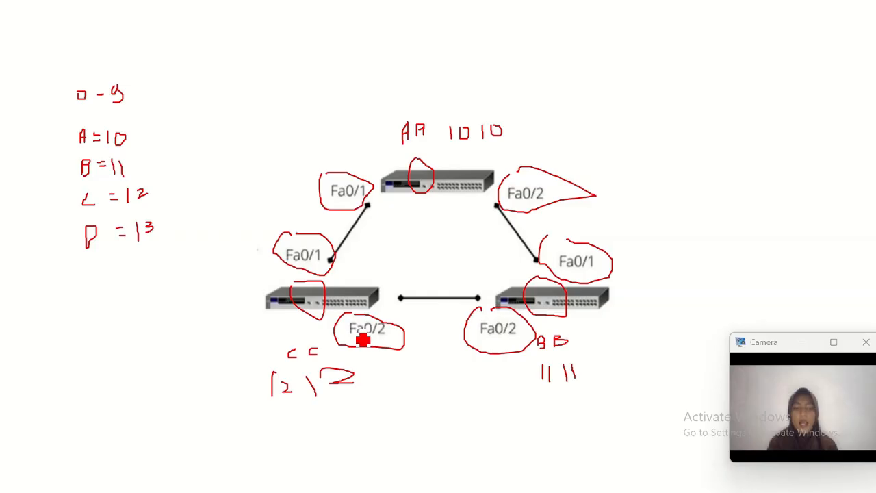
{"action": "left_click_drag", "start_coordinate": [363, 319], "coordinate": [395, 348]}
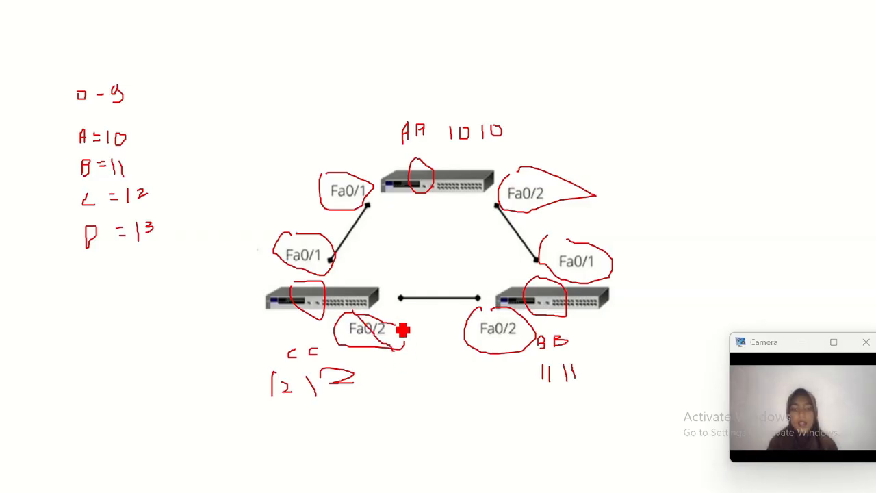
{"action": "left_click_drag", "start_coordinate": [397, 325], "coordinate": [352, 356]}
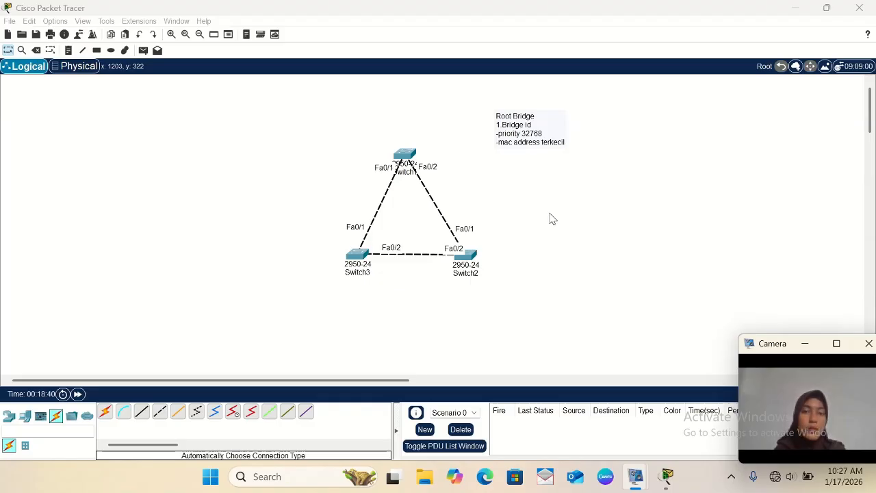
{"action": "double_click", "coordinate": [558, 127]}
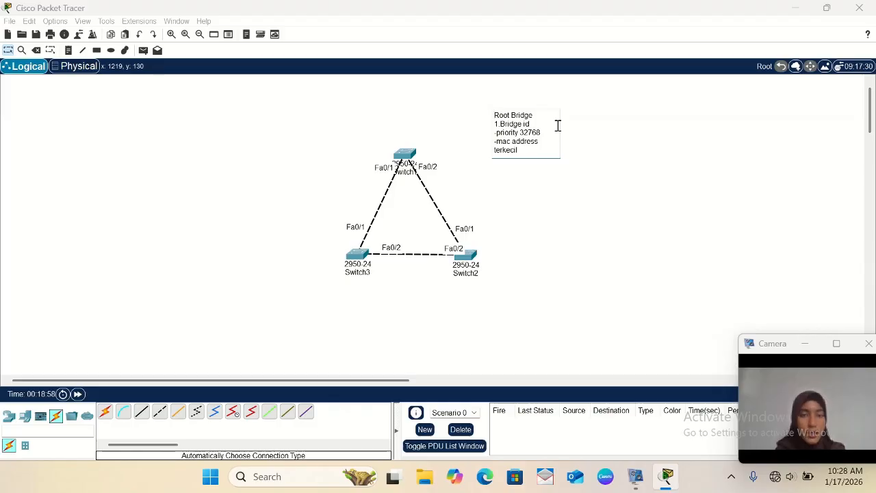
{"action": "left_click", "coordinate": [510, 215]}
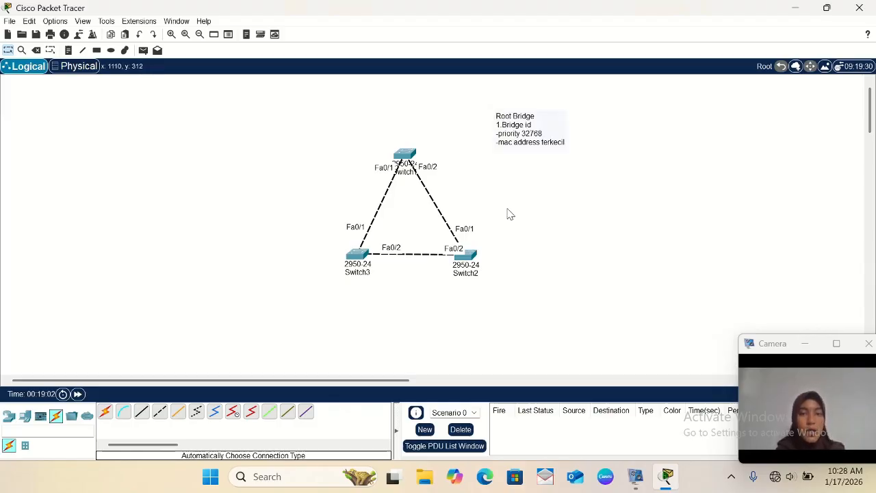
- Open Switch1's command line in Cisco Packet Tracer and enter privileged mode with ena
{"action": "left_click", "coordinate": [405, 159]}
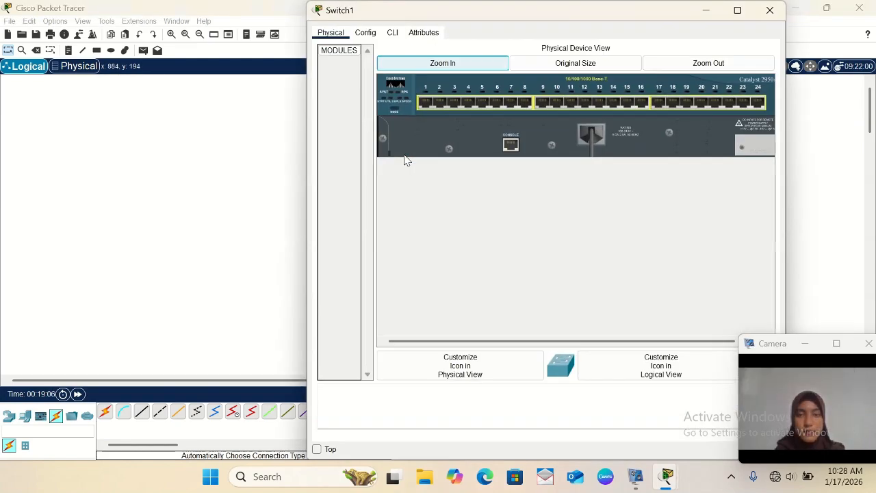
{"action": "left_click", "coordinate": [391, 35]}
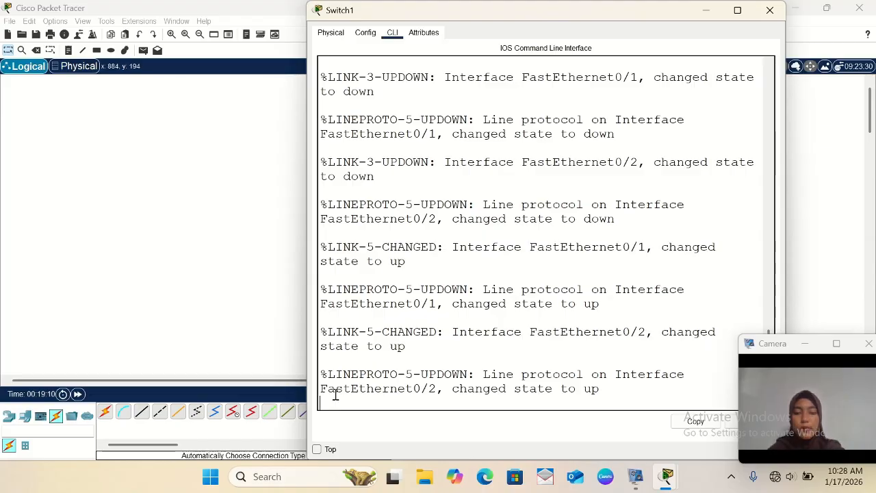
{"action": "key", "text": "Return"}
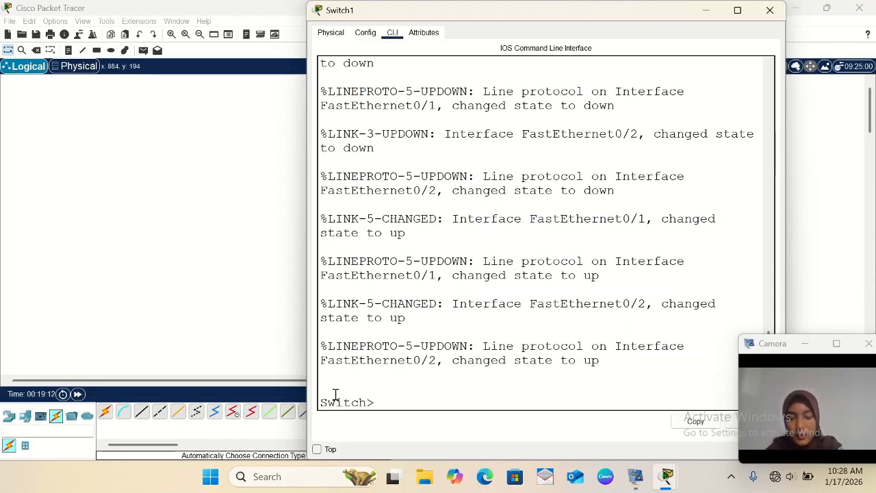
{"action": "type", "text": "ena"}
{"action": "key", "text": "Return"}
- Display Switch1's VLAN 1 interface details with show int vlan 1
{"action": "type", "text": "sho"}
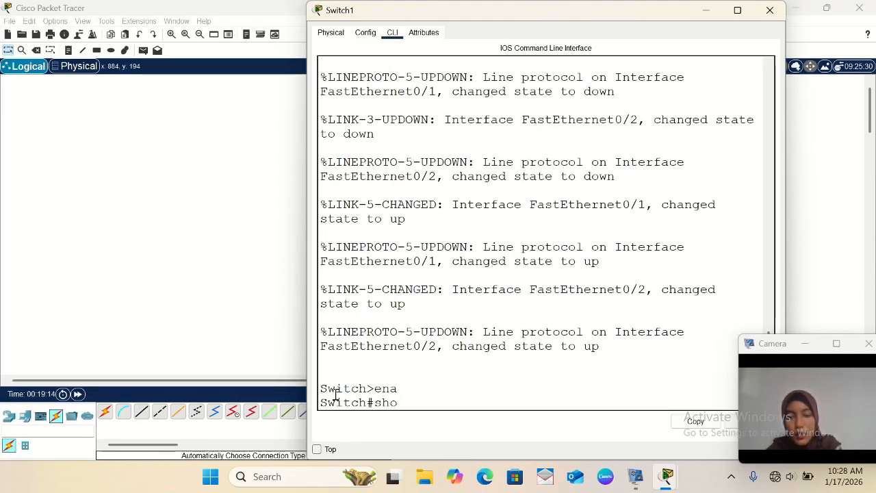
{"action": "type", "text": "w int"}
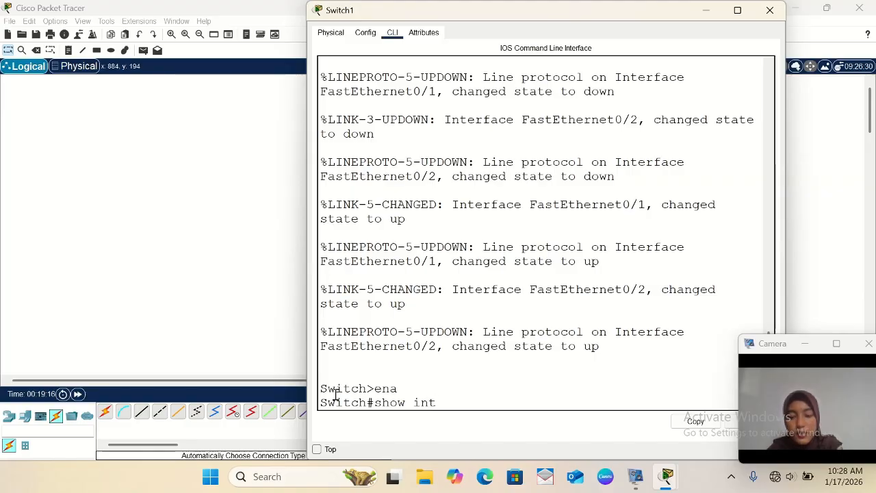
{"action": "type", "text": " vlan 1"}
{"action": "key", "text": "Return"}
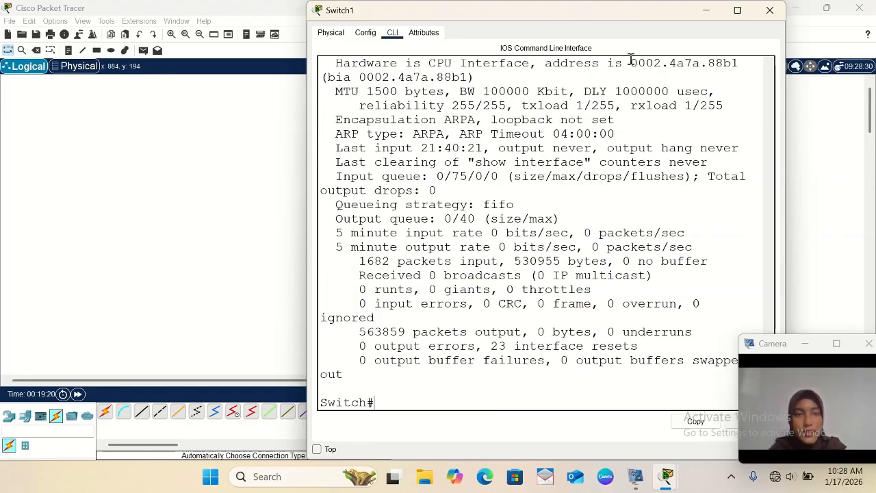
{"action": "left_click_drag", "start_coordinate": [632, 65], "coordinate": [635, 109]}
{"action": "left_click_drag", "start_coordinate": [627, 63], "coordinate": [641, 13]}
{"action": "scroll", "coordinate": [636, 301], "scroll_direction": "down", "scroll_amount": 2}
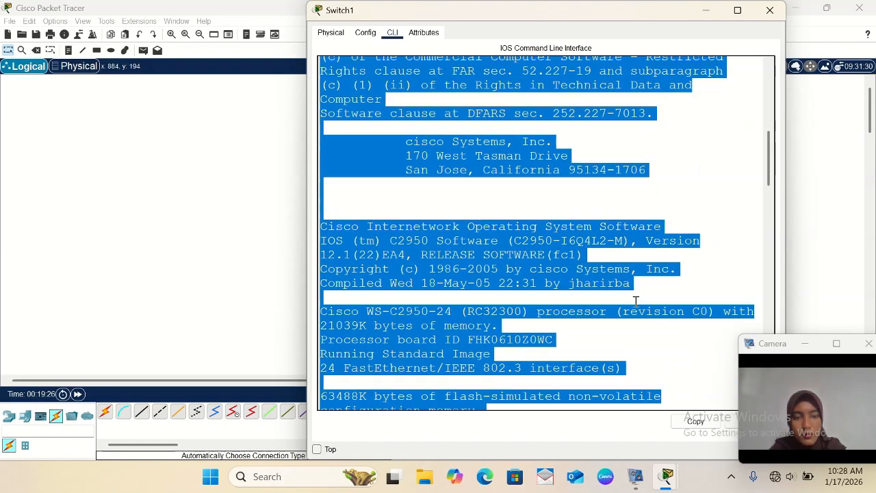
{"action": "scroll", "coordinate": [636, 302], "scroll_direction": "up", "scroll_amount": 7}
{"action": "scroll", "coordinate": [636, 302], "scroll_direction": "down", "scroll_amount": 6}
{"action": "scroll", "coordinate": [636, 302], "scroll_direction": "down", "scroll_amount": 12}
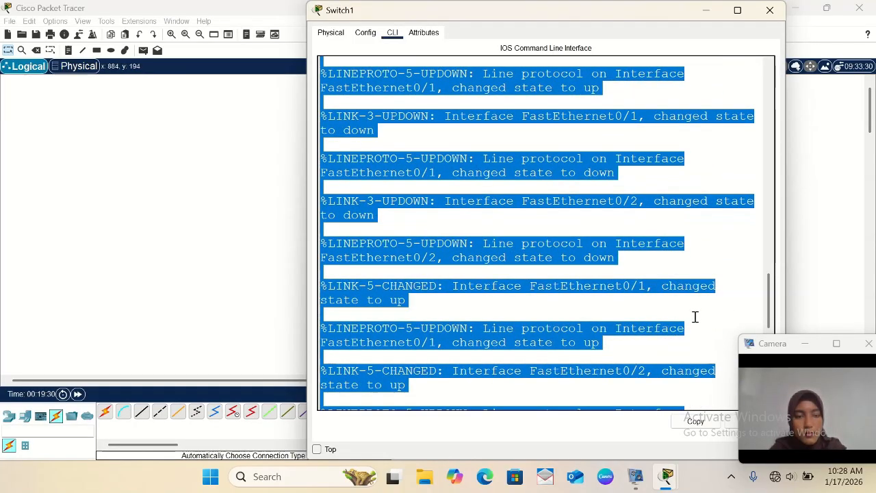
{"action": "left_click", "coordinate": [694, 315]}
{"action": "scroll", "coordinate": [694, 315], "scroll_direction": "down", "scroll_amount": 9}
{"action": "scroll", "coordinate": [696, 316], "scroll_direction": "down", "scroll_amount": 1}
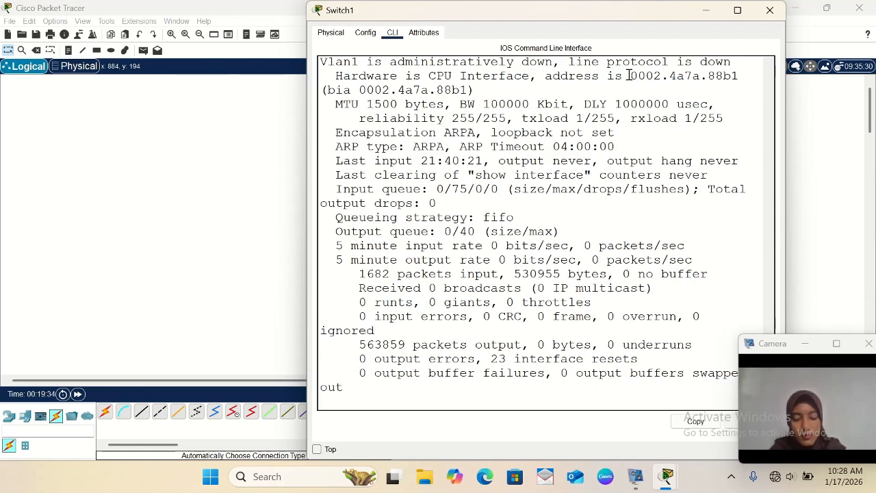
{"action": "left_click_drag", "start_coordinate": [628, 75], "coordinate": [628, 104]}
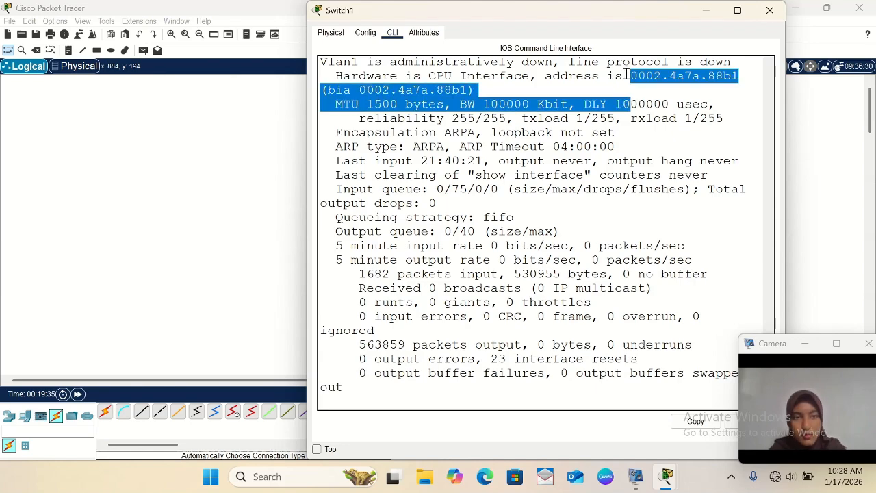
{"action": "left_click", "coordinate": [626, 74]}
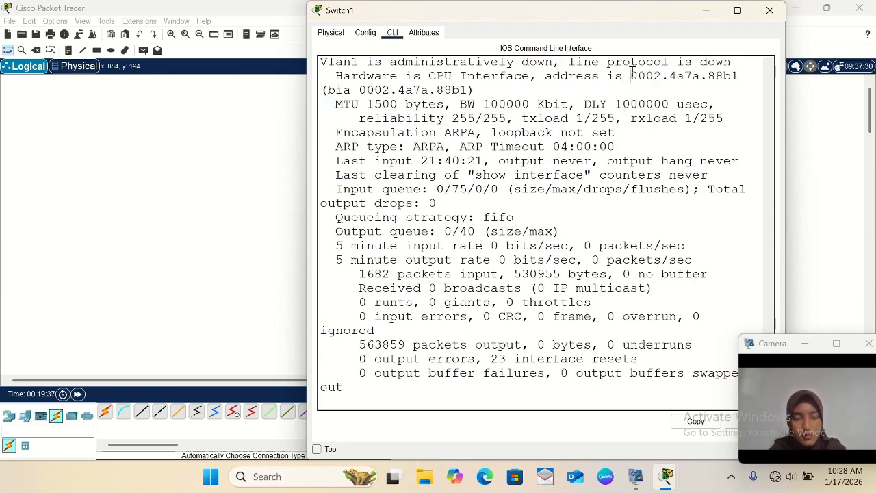
- Copy the hardware address 0002.4a7a.88b1 from Switch1's VLAN 1 output and minimize the Switch1 window
{"action": "left_click_drag", "start_coordinate": [632, 72], "coordinate": [739, 78]}
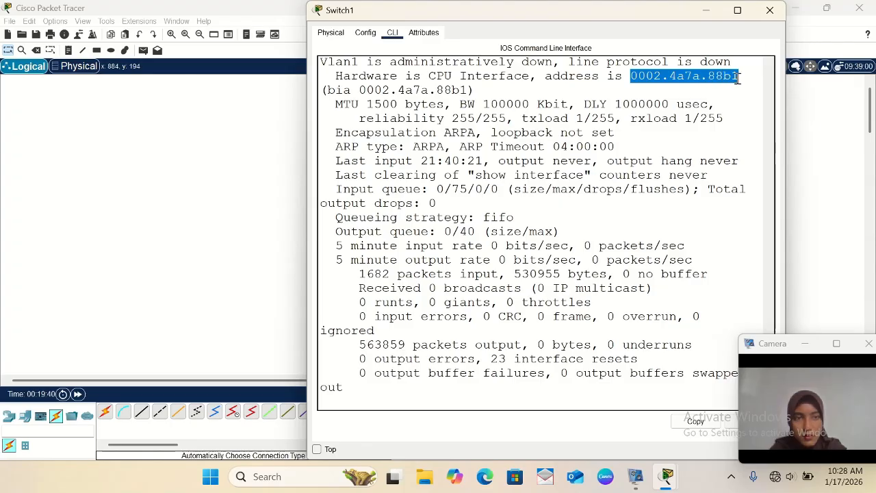
{"action": "left_click", "coordinate": [688, 425]}
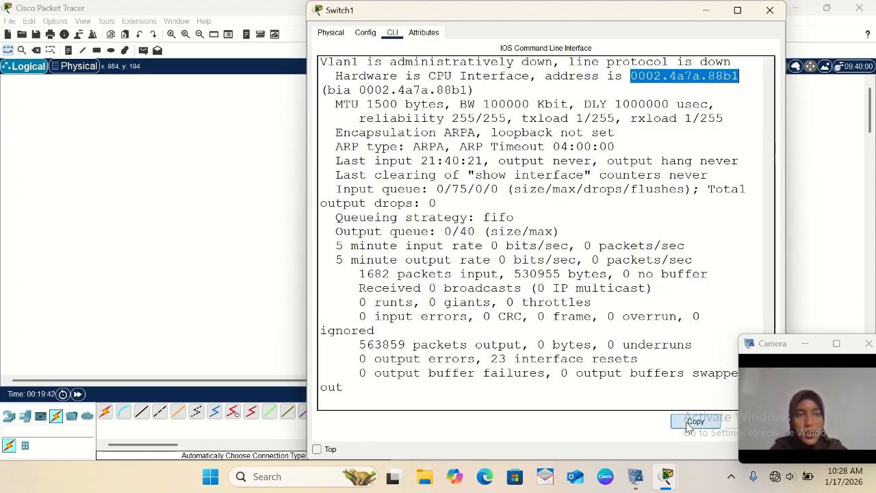
{"action": "left_click", "coordinate": [706, 13]}
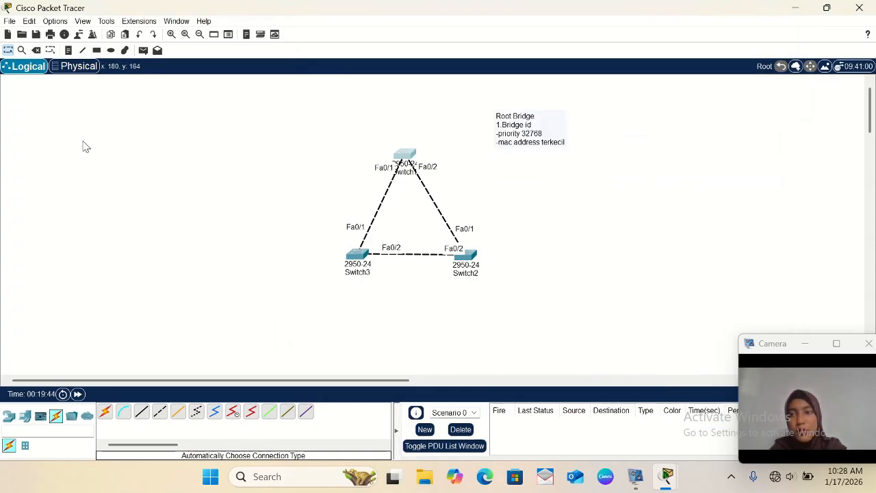
- Place a note just above Switch1 containing the copied MAC address 0002.4a7a.88b1, and leave note placement
{"action": "left_click", "coordinate": [67, 51]}
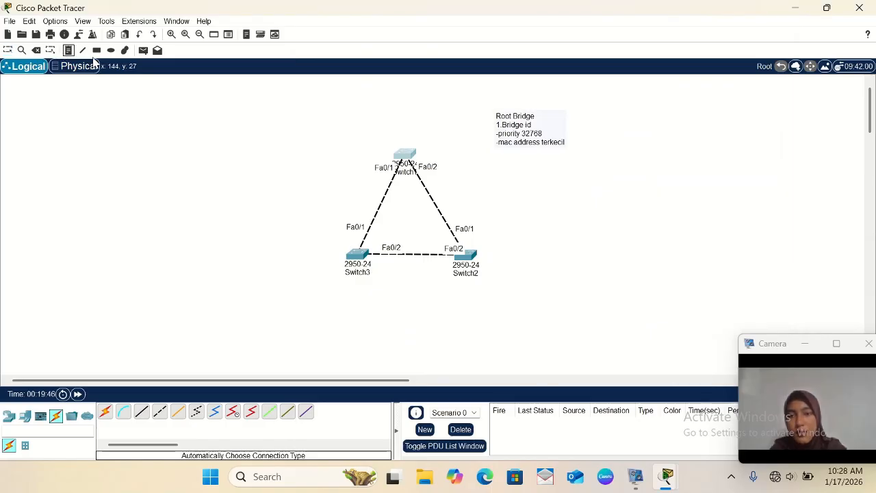
{"action": "left_click", "coordinate": [388, 134]}
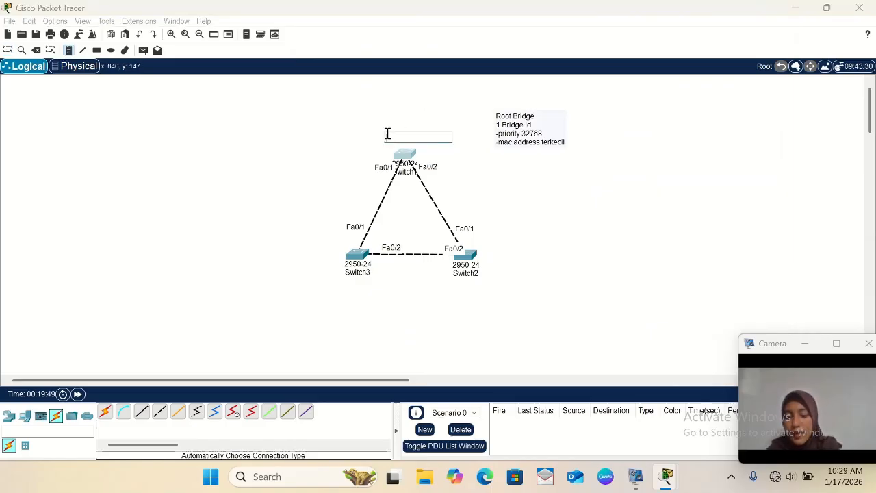
{"action": "key", "text": "ctrl+v"}
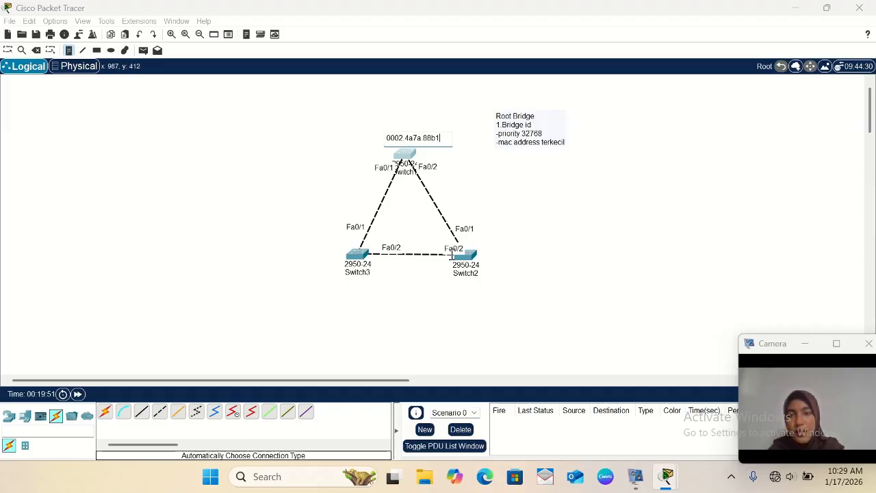
{"action": "left_click", "coordinate": [468, 255]}
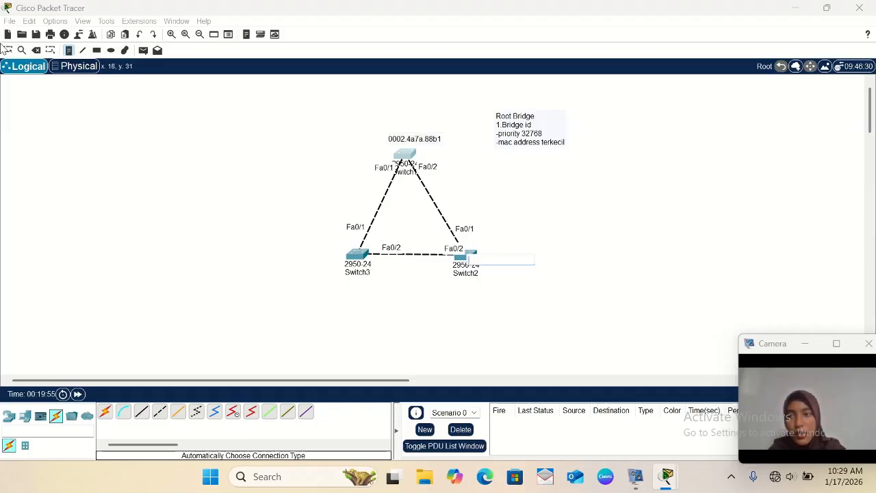
{"action": "key", "text": "Escape"}
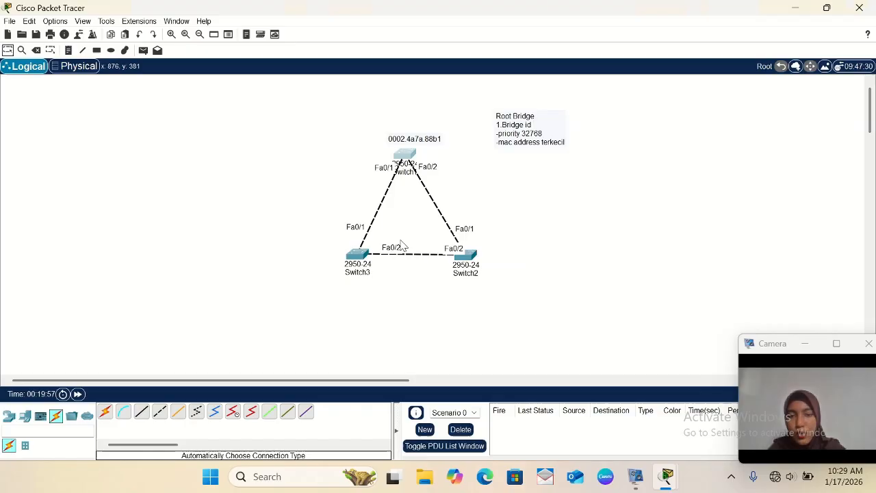
- Open Switch2's command line, enter privileged mode with ena, and display the VLAN 1 interface details with show int vlan 1
{"action": "left_click", "coordinate": [469, 255]}
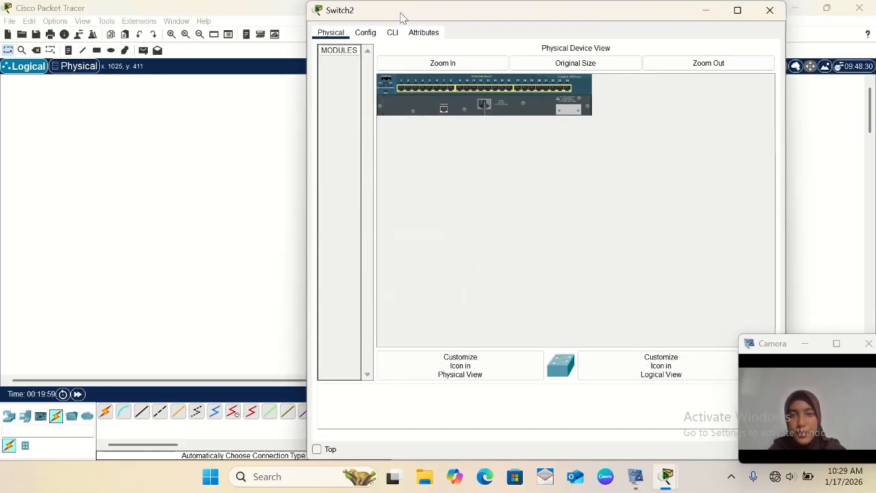
{"action": "left_click", "coordinate": [393, 34]}
{"action": "key", "text": "Return"}
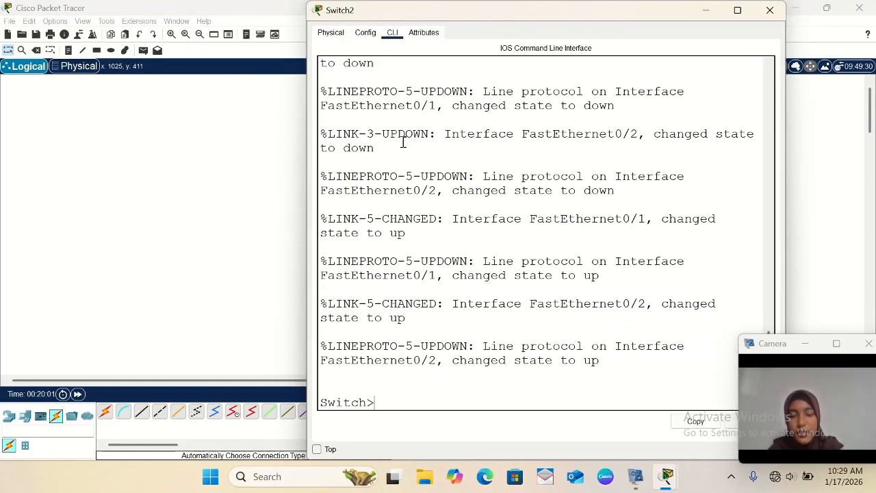
{"action": "type", "text": "ena"}
{"action": "key", "text": "Return"}
{"action": "type", "text": "show int vlan 1"}
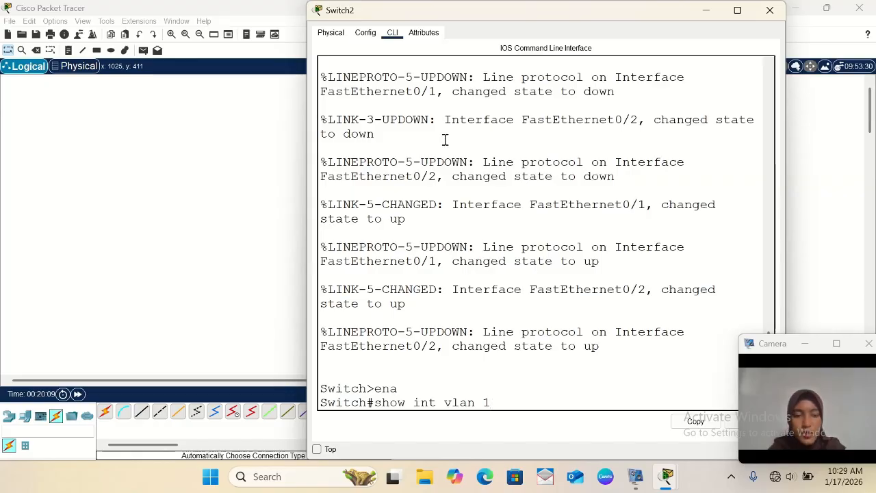
{"action": "key", "text": "Return"}
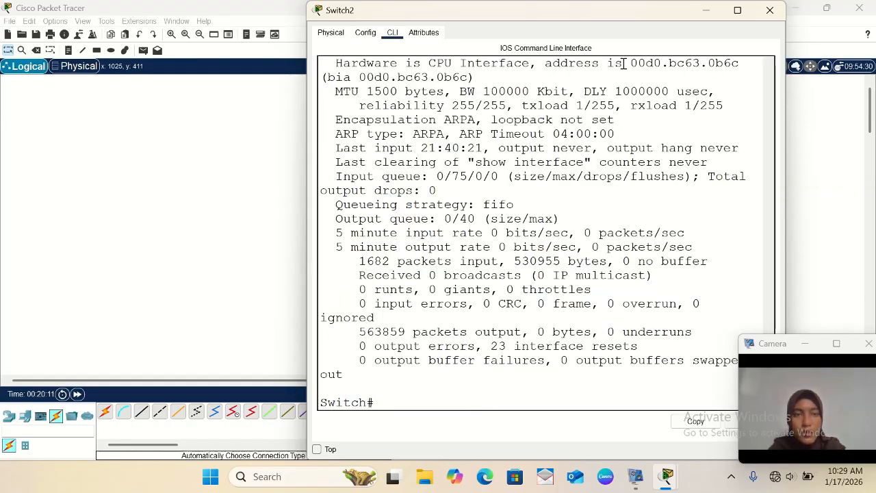
- Copy the hardware address 00d0.bc63.0b6c from Switch2's VLAN 1 output and minimize the Switch2 window
{"action": "left_click_drag", "start_coordinate": [627, 63], "coordinate": [740, 67]}
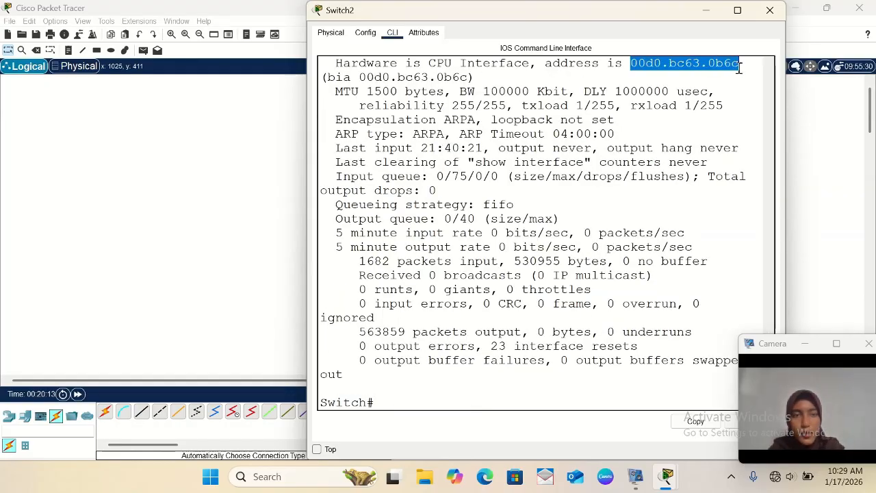
{"action": "left_click", "coordinate": [696, 421]}
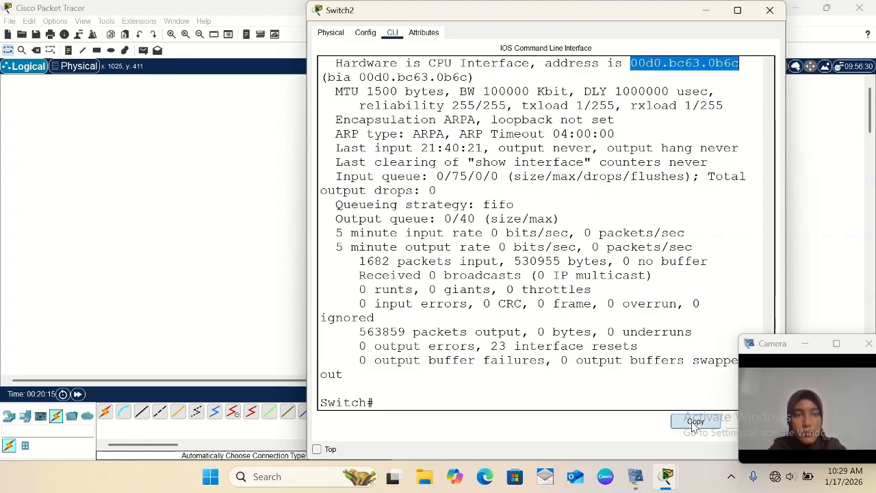
{"action": "left_click", "coordinate": [705, 11]}
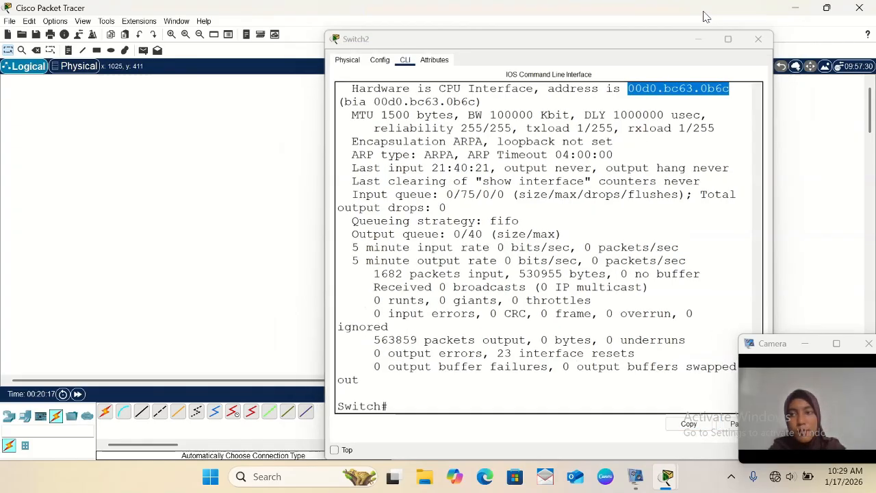
- Place a note just below Switch2 containing the copied MAC address 00d0.bc63.0b6c, and leave note placement
{"action": "left_click", "coordinate": [68, 50]}
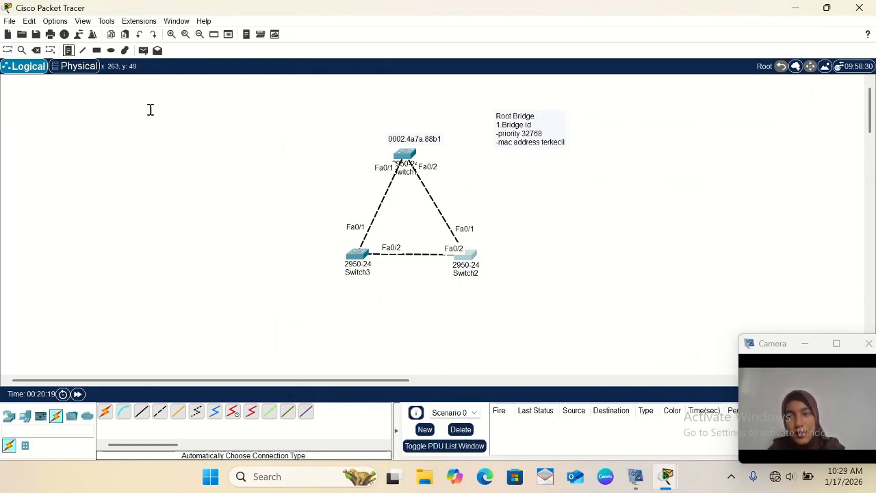
{"action": "left_click", "coordinate": [452, 287]}
{"action": "key", "text": "ctrl+v"}
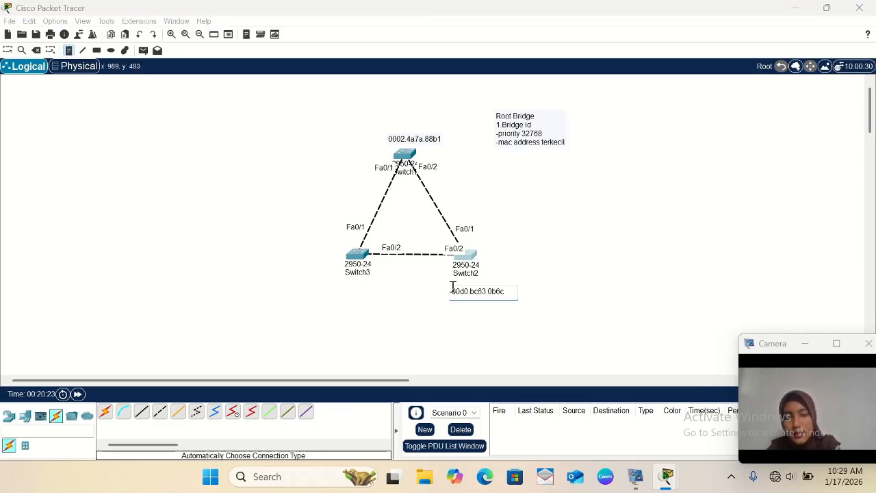
{"action": "left_click", "coordinate": [8, 51]}
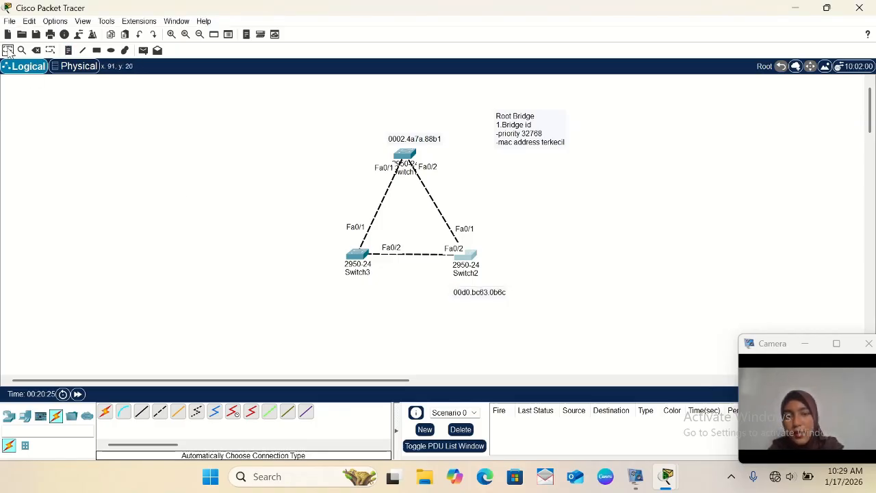
- Open Switch3's command line, enter privileged mode with ena, and display the VLAN 1 interface details with show int vlan 1
{"action": "left_click", "coordinate": [356, 256]}
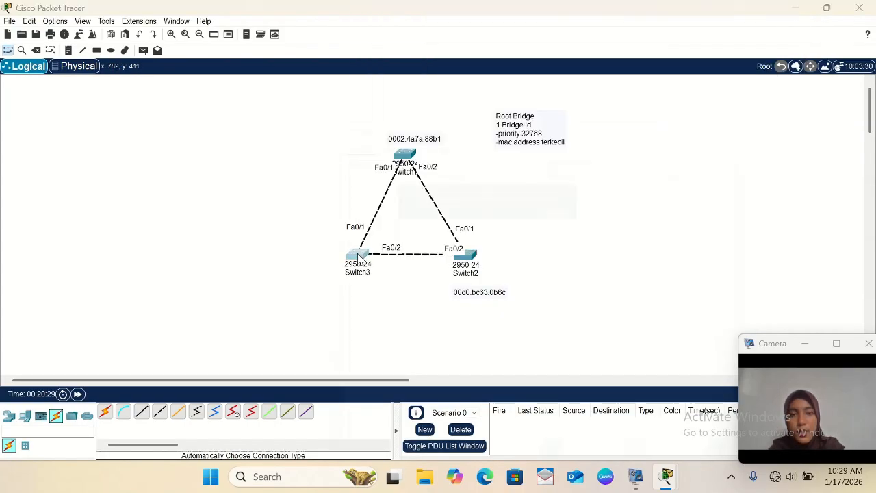
{"action": "left_click", "coordinate": [392, 34]}
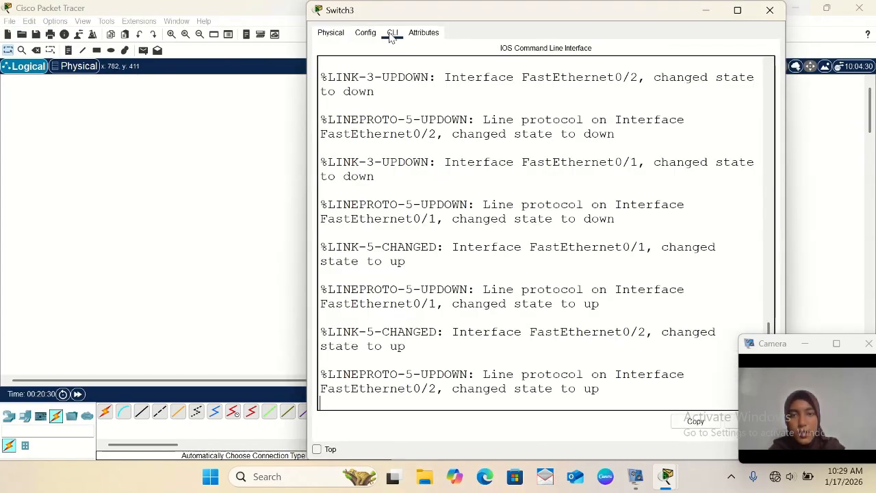
{"action": "key", "text": "Return"}
{"action": "type", "text": "e"}
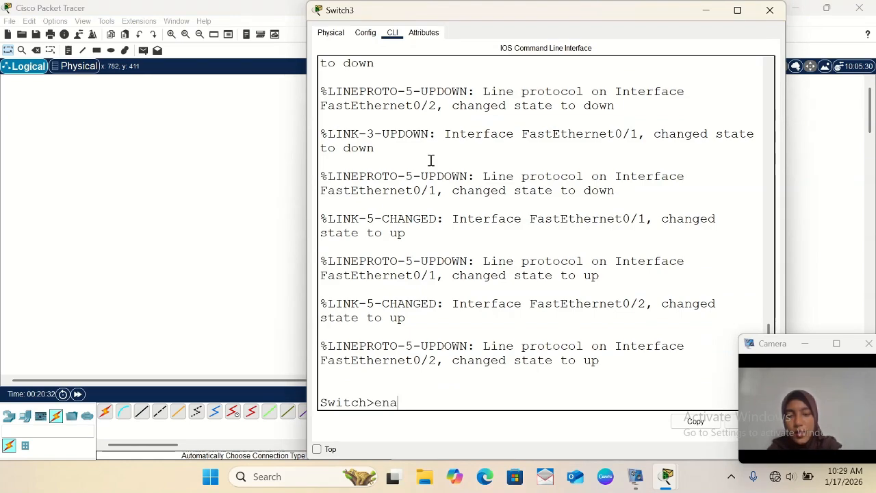
{"action": "type", "text": "na"}
{"action": "key", "text": "Return"}
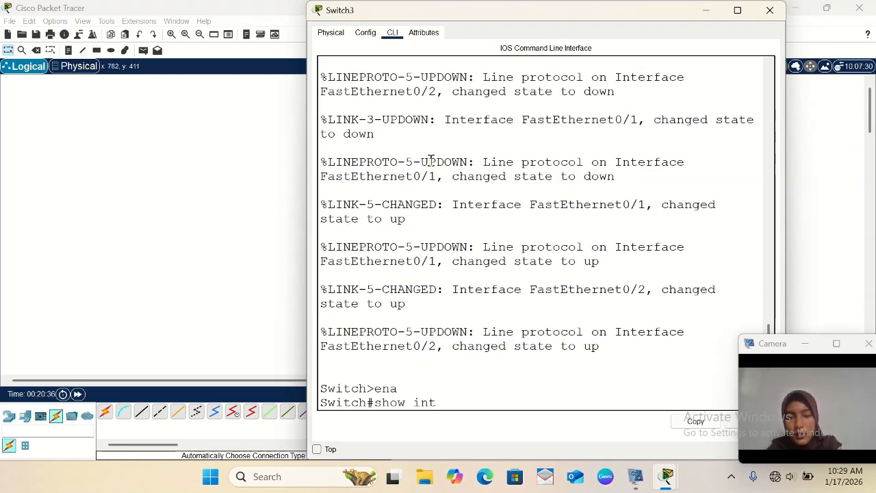
{"action": "type", "text": "show int vlan 1"}
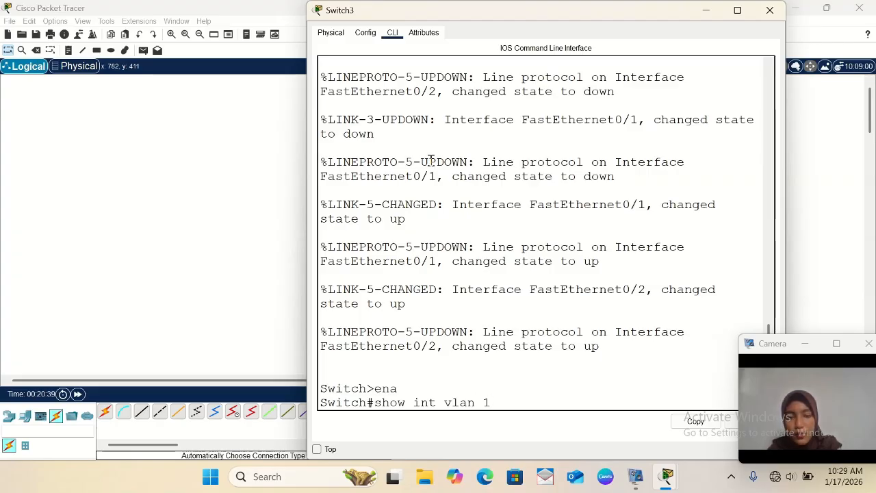
{"action": "key", "text": "Return"}
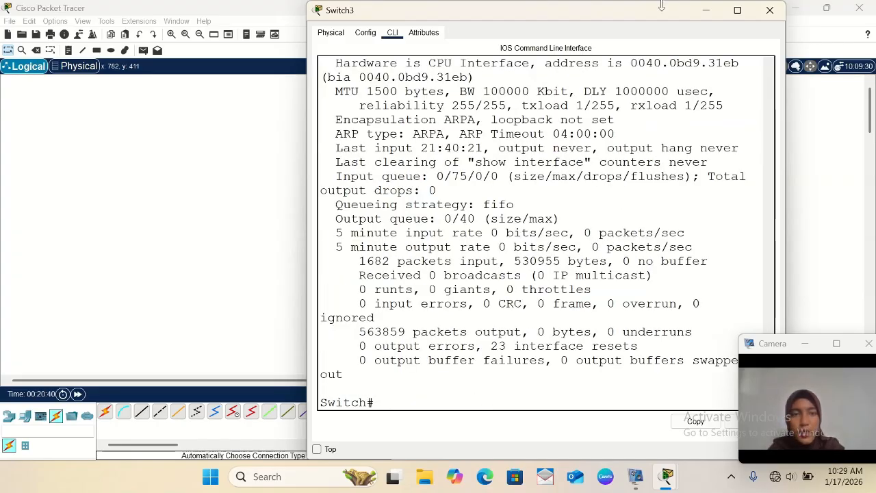
- Copy the hardware address 0040.0bd9.31eb from Switch3's VLAN 1 output and minimize the Switch3 window
{"action": "left_click_drag", "start_coordinate": [633, 64], "coordinate": [746, 62]}
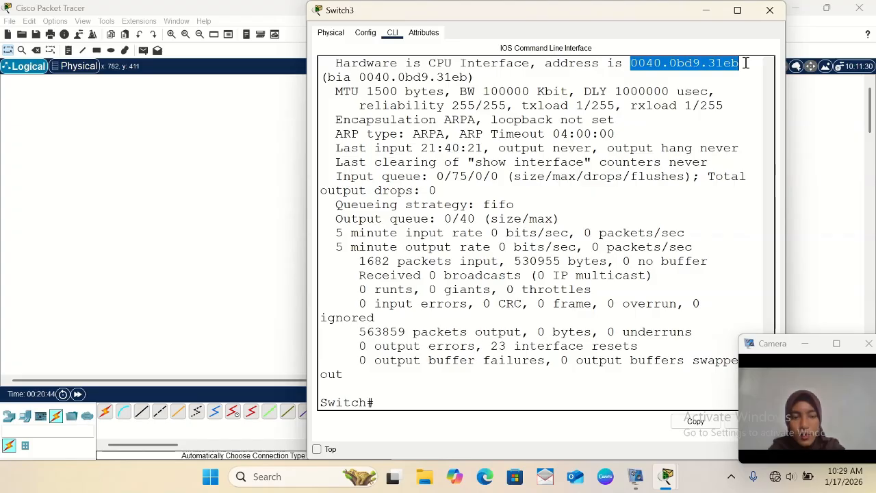
{"action": "left_click", "coordinate": [696, 421]}
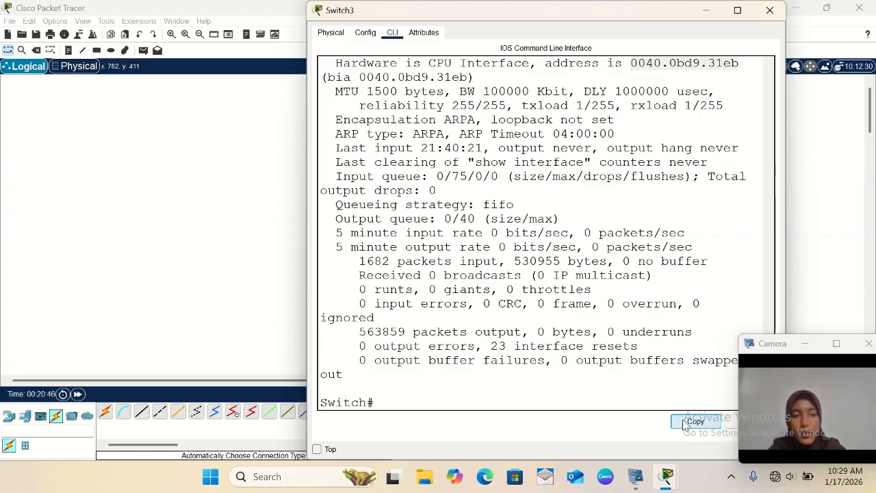
{"action": "left_click", "coordinate": [706, 11]}
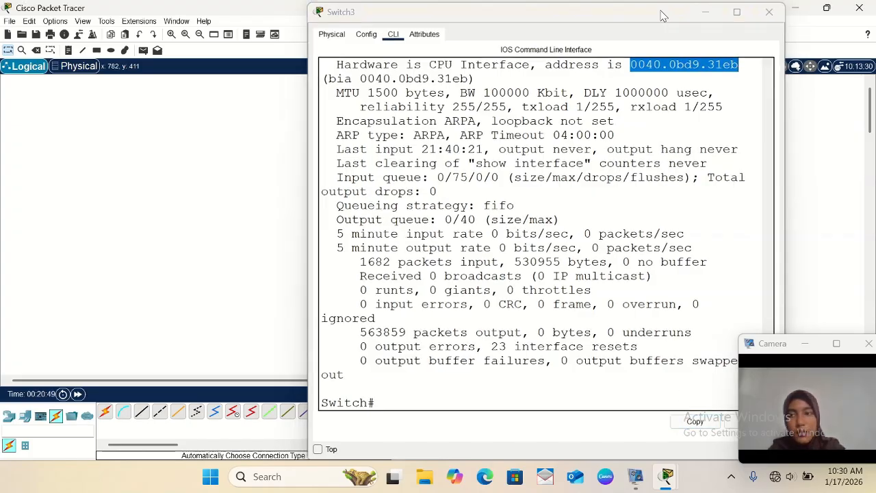
- Place a note just below Switch3 containing the copied MAC address 0040.0bd9.31eb, and leave note placement
{"action": "left_click", "coordinate": [69, 50]}
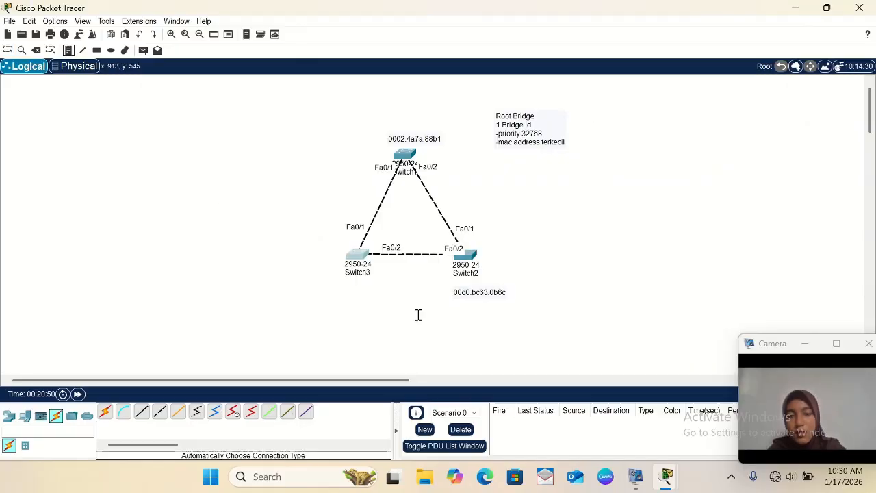
{"action": "left_click", "coordinate": [334, 287]}
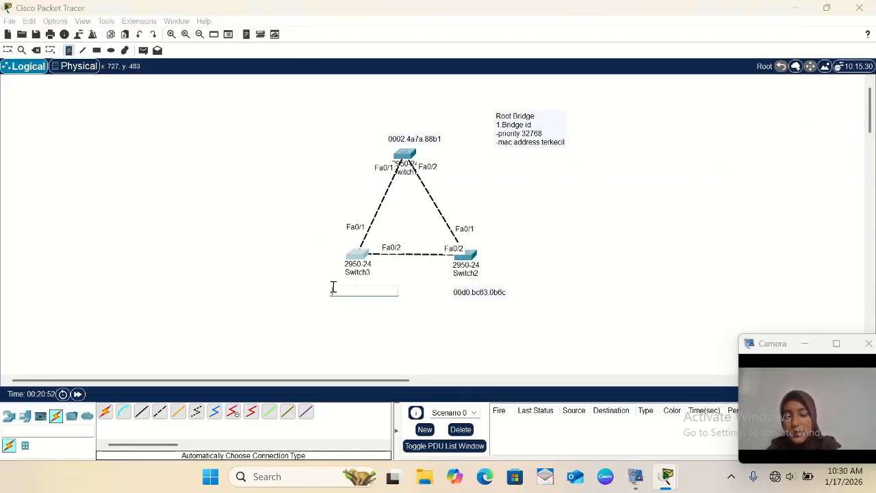
{"action": "key", "text": "ctrl+v"}
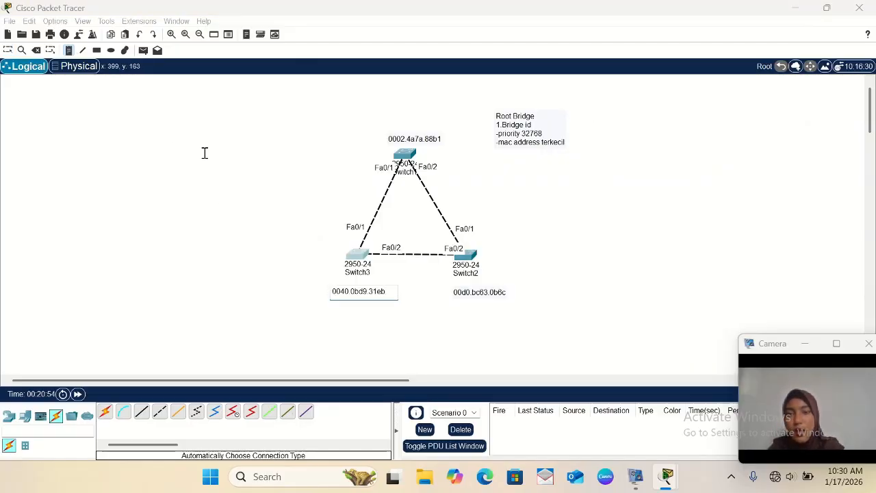
{"action": "left_click", "coordinate": [9, 50]}
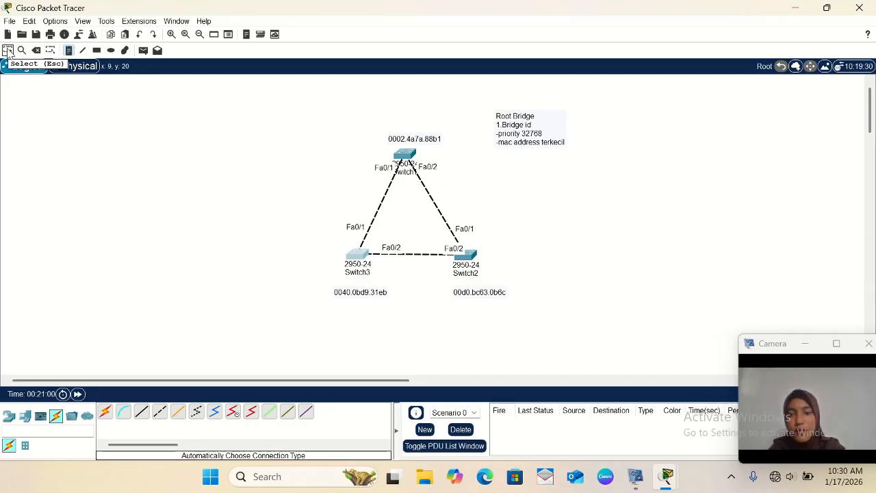
{"action": "left_click", "coordinate": [8, 52]}
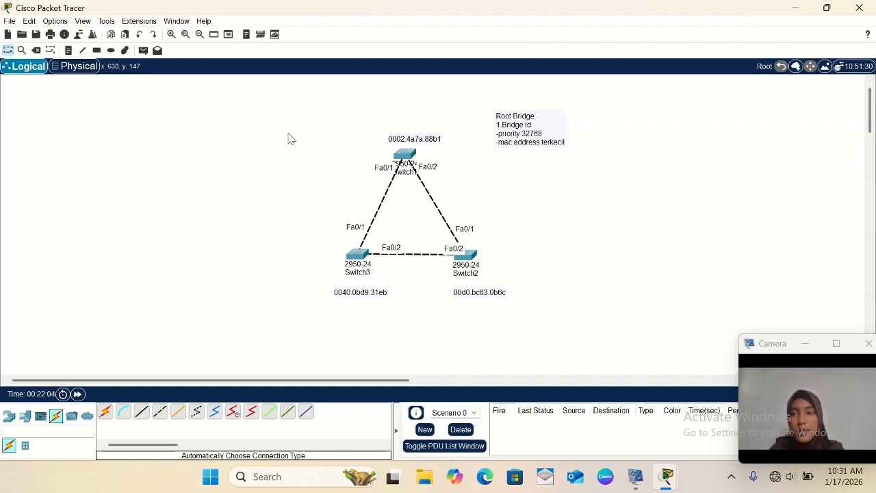
- Add a note reading "rooot bridge" above Switch1's MAC address and shift it slightly up, clear of the address
{"action": "left_click", "coordinate": [68, 51]}
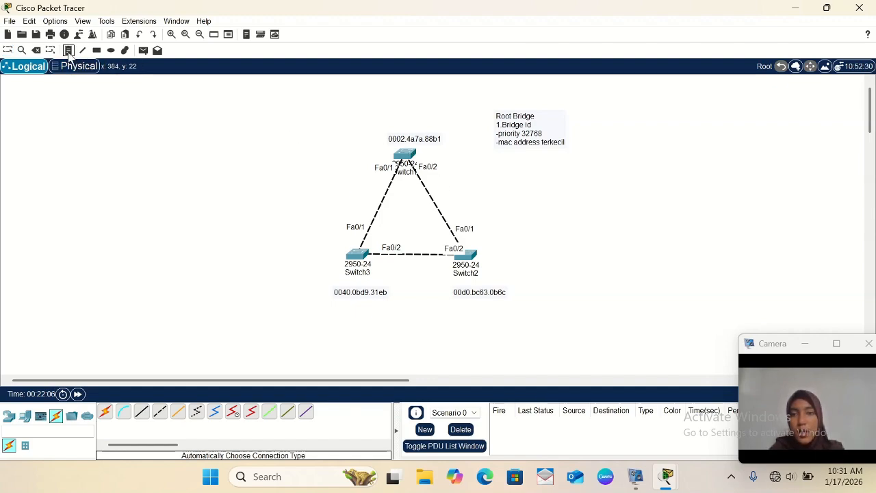
{"action": "left_click", "coordinate": [395, 124]}
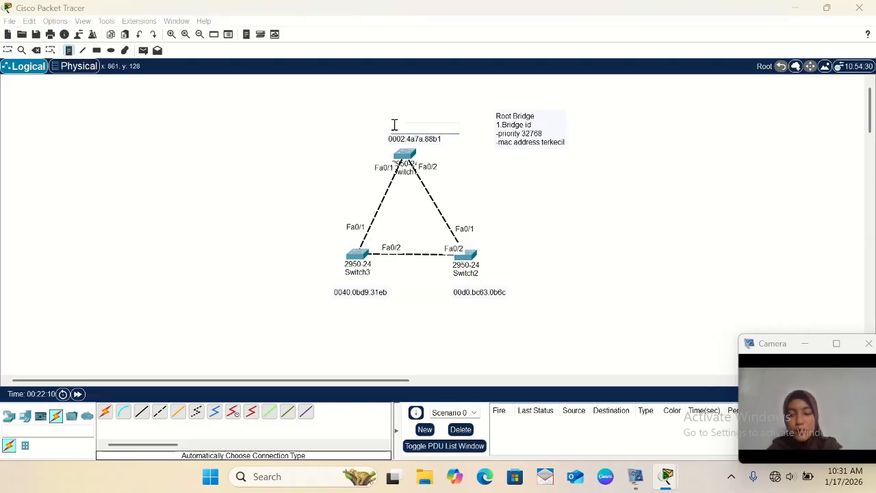
{"action": "type", "text": "000"}
{"action": "type", "text": " bridge"}
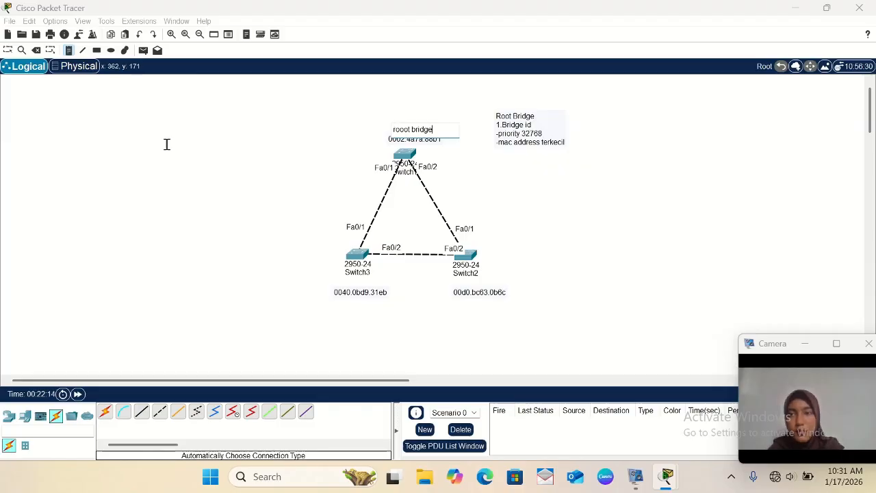
{"action": "left_click", "coordinate": [9, 51]}
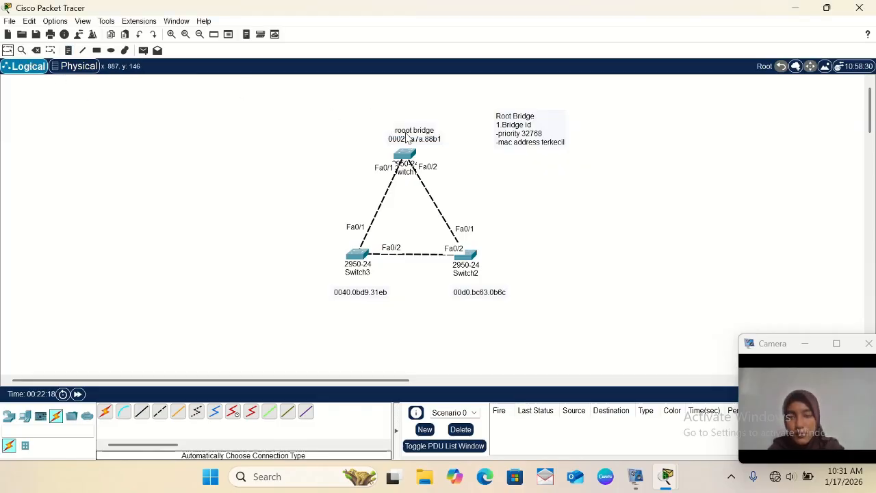
{"action": "left_click_drag", "start_coordinate": [407, 137], "coordinate": [404, 132]}
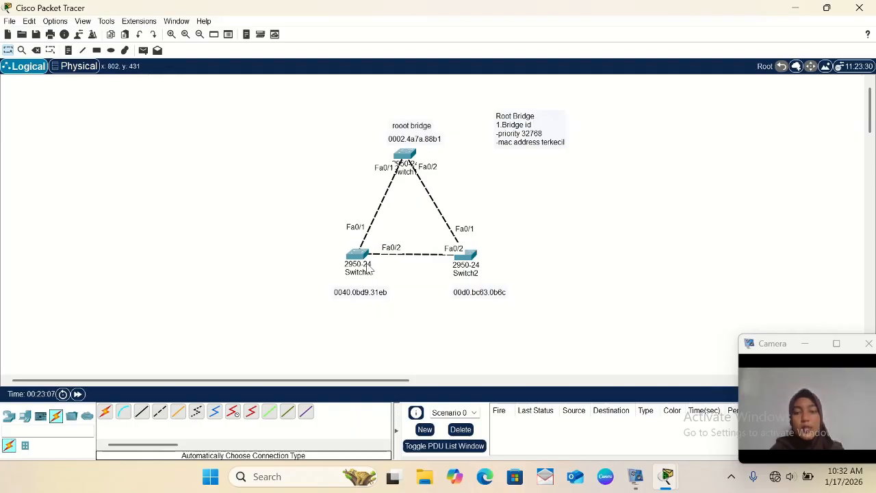
- Add a note reading "root port" just below Switch3's Fa0/2 port label
{"action": "left_click", "coordinate": [68, 54]}
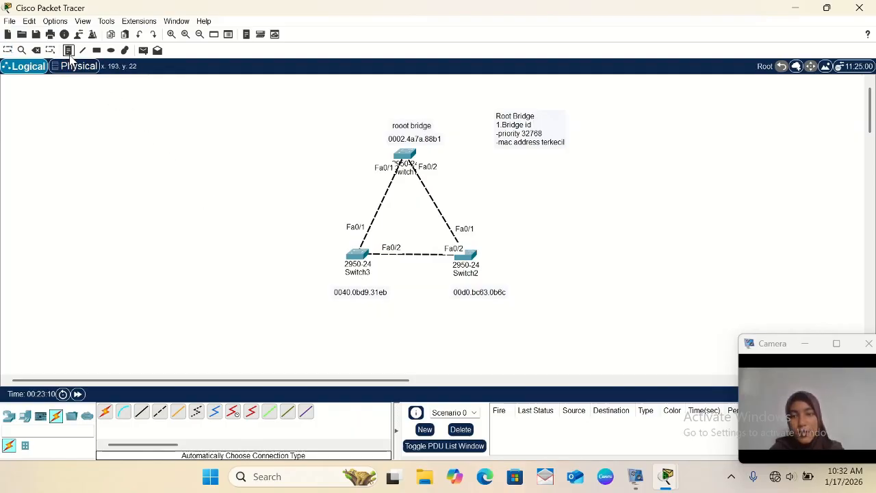
{"action": "left_click", "coordinate": [375, 262]}
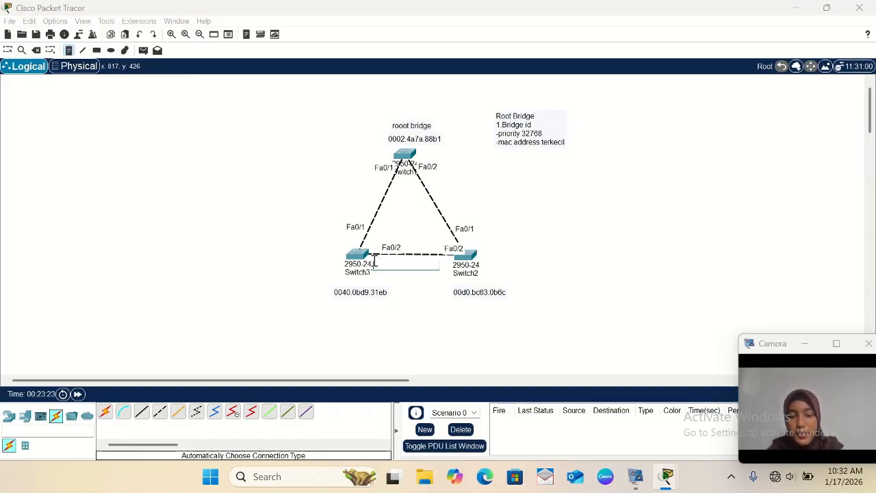
{"action": "type", "text": "x"}
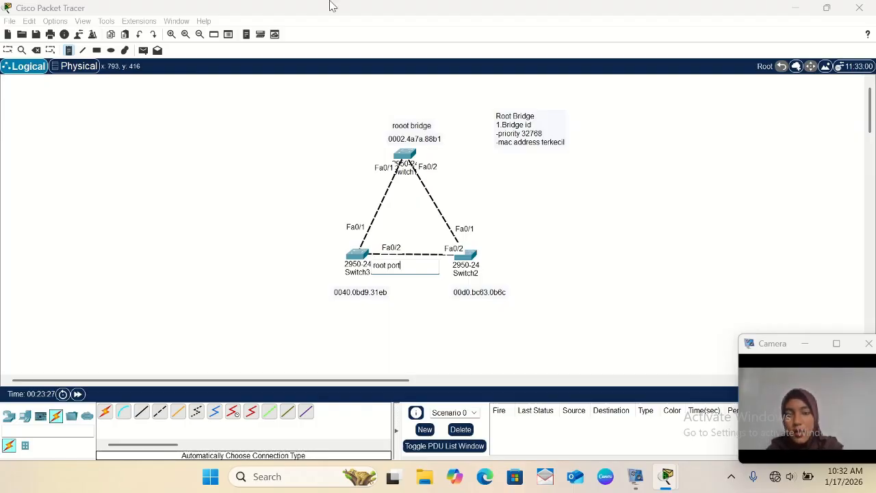
- Add a note reading "designated port" just below Switch3's Fa0/1 port label
{"action": "left_click", "coordinate": [327, 238]}
{"action": "left_click", "coordinate": [317, 234]}
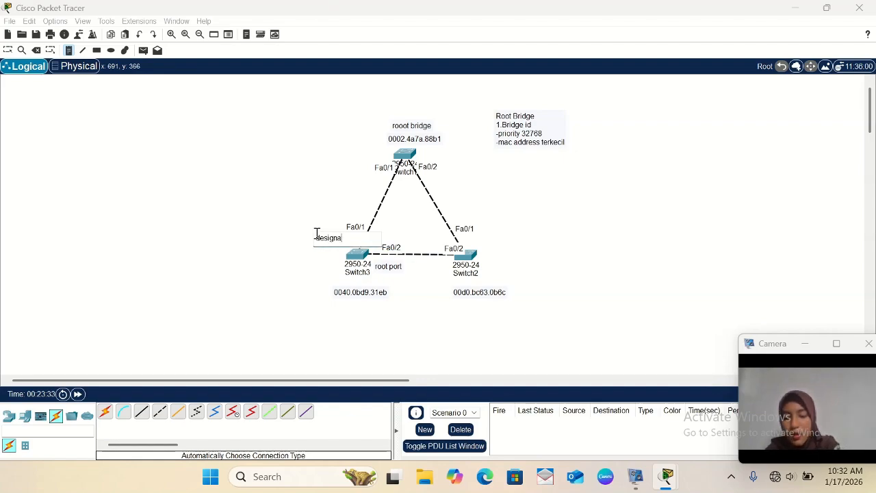
{"action": "type", "text": "designated port"}
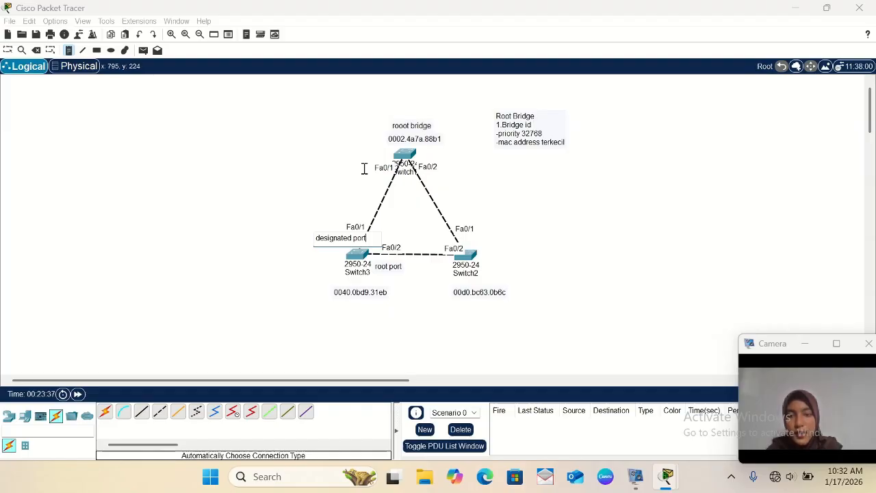
- Add a note reading "designated port" over Switch1's Fa0/1 port label
{"action": "left_click", "coordinate": [364, 168]}
{"action": "left_click", "coordinate": [356, 170]}
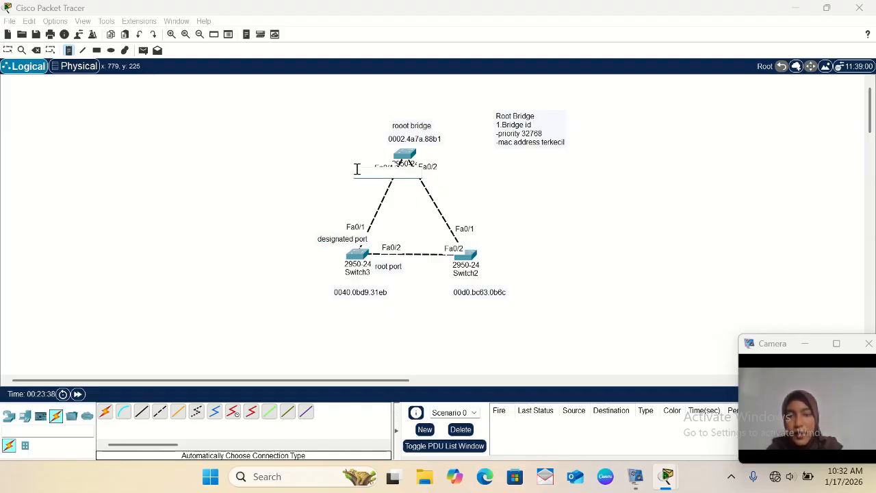
{"action": "left_click", "coordinate": [346, 166]}
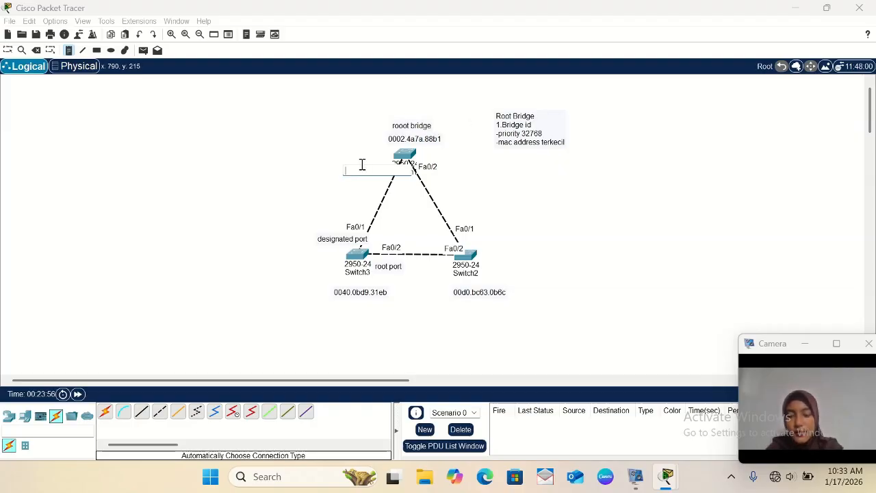
{"action": "type", "text": "designate"}
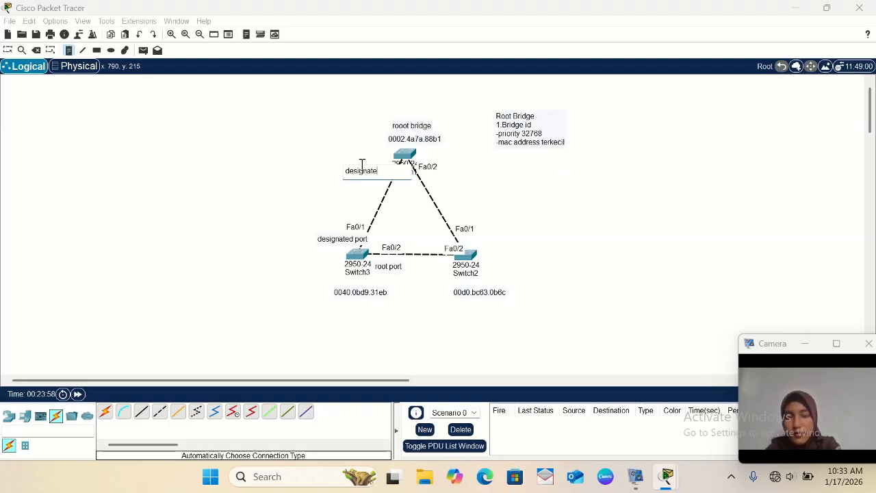
{"action": "type", "text": "d port"}
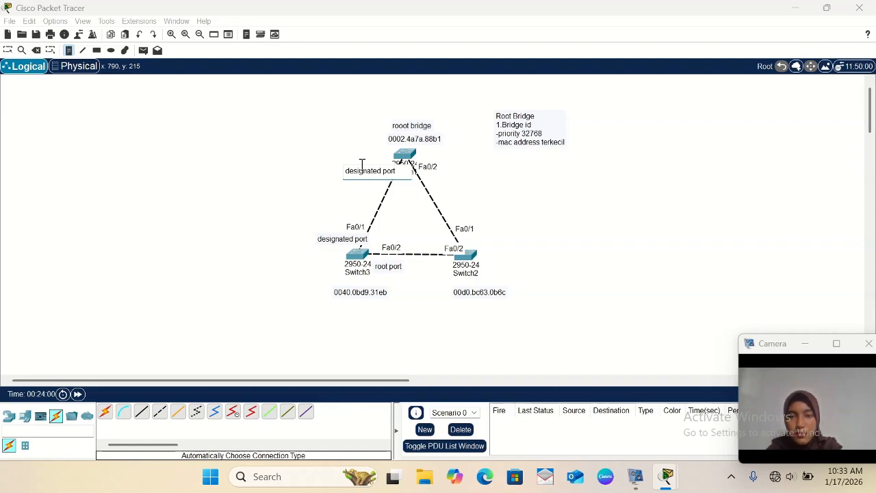
- Add a note reading "designated port" just below Switch1's Fa0/2 port label
{"action": "left_click", "coordinate": [433, 172]}
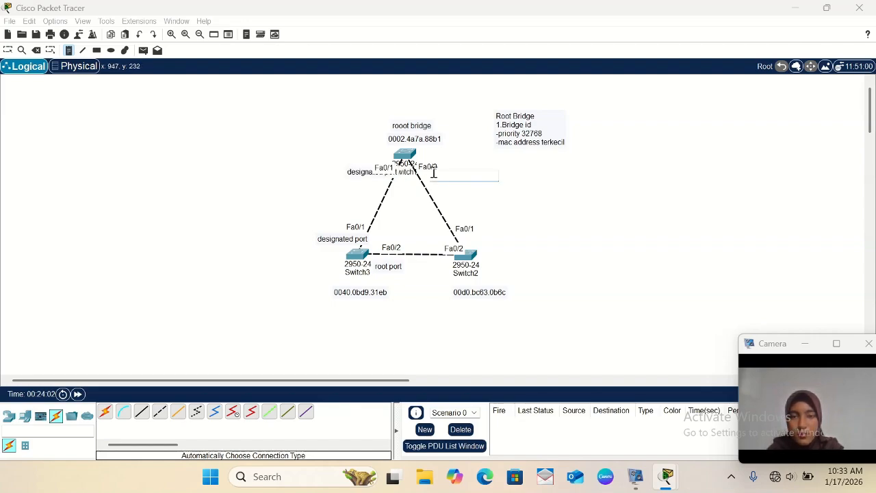
{"action": "type", "text": "desi"}
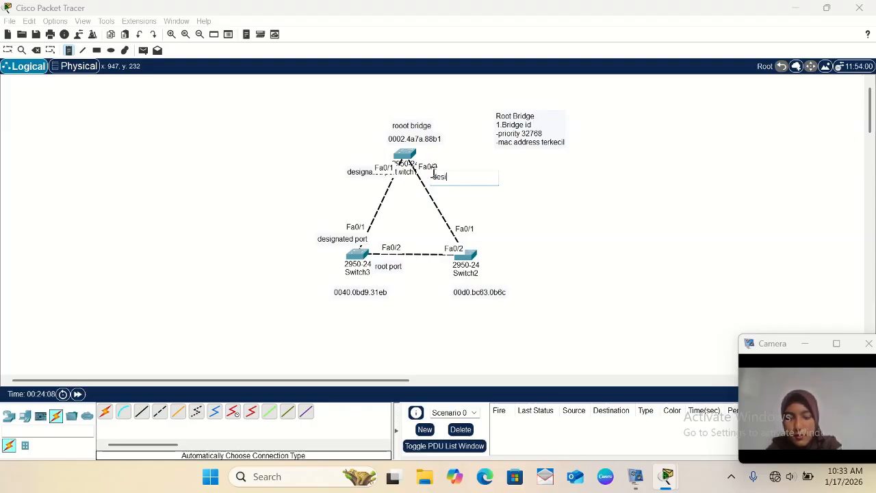
{"action": "type", "text": "gnated port"}
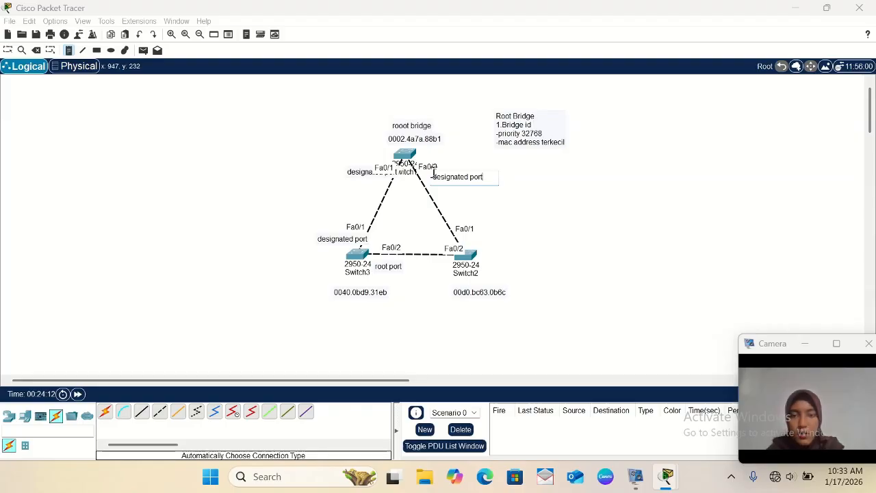
- Add a "root port" note beside Switch2's Fa0/1 label and an "alternate port" note below its Fa0/2 label
{"action": "left_click", "coordinate": [482, 235]}
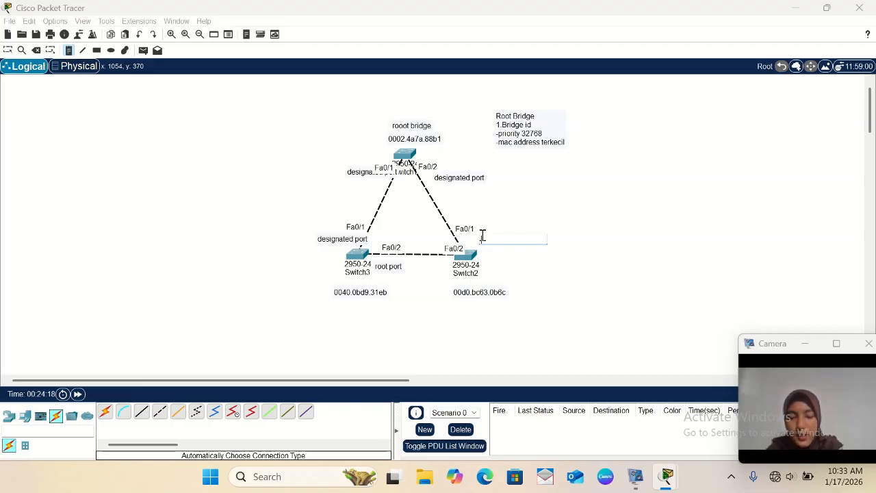
{"action": "type", "text": "root port"}
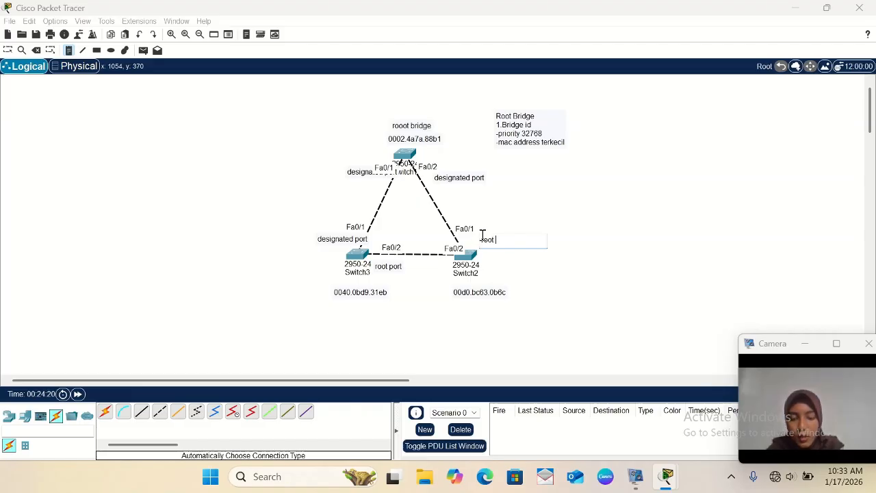
{"action": "left_click", "coordinate": [423, 265]}
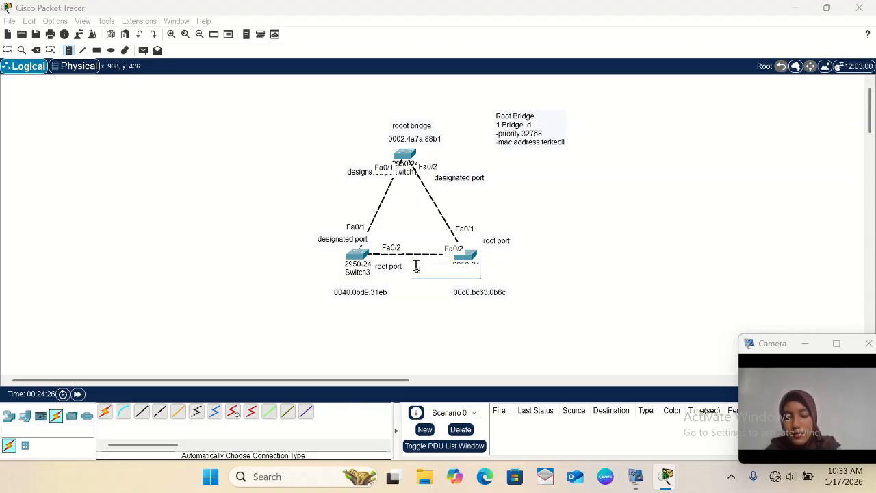
{"action": "type", "text": "alternate port"}
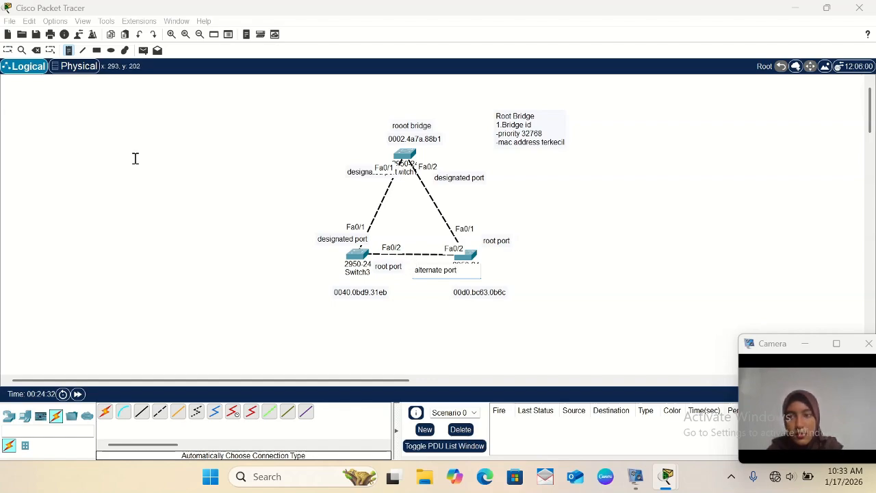
- Leave note placement and remove the "designated port" note that overlaps Switch1's Fa0/1 label
{"action": "left_click", "coordinate": [12, 68]}
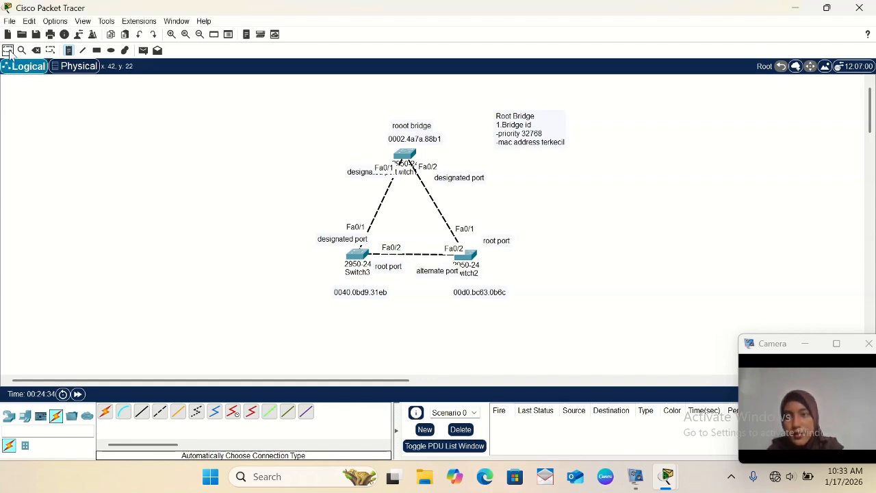
{"action": "left_click", "coordinate": [9, 52]}
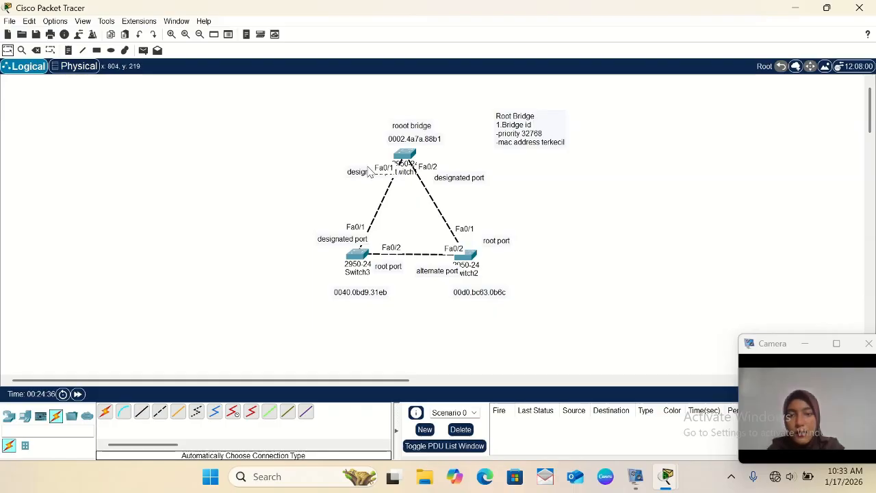
{"action": "left_click_drag", "start_coordinate": [365, 177], "coordinate": [339, 2]}
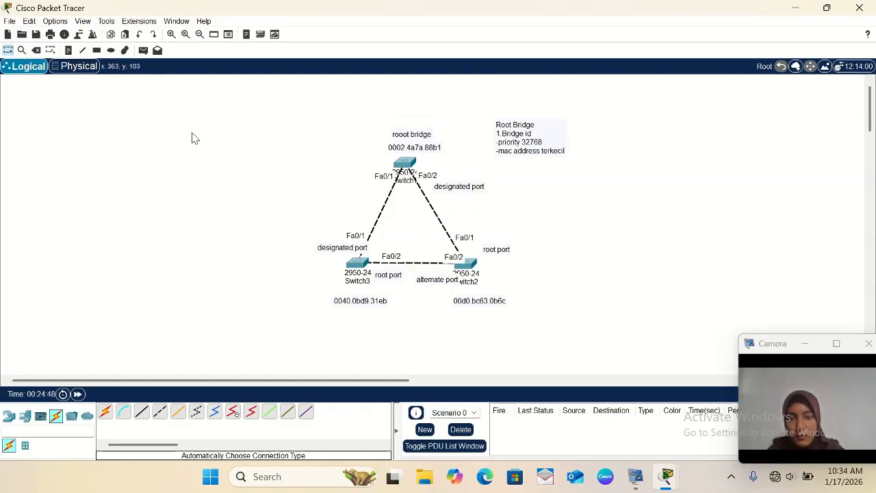
- Add a note reading "designated port" just below Switch1's Fa0/1 label, clear of it, and leave note placement
{"action": "left_click", "coordinate": [69, 51]}
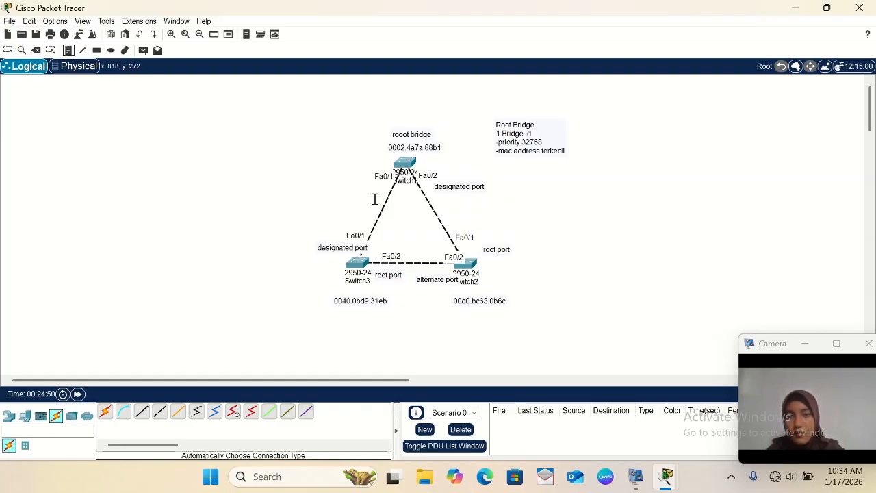
{"action": "left_click", "coordinate": [342, 178]}
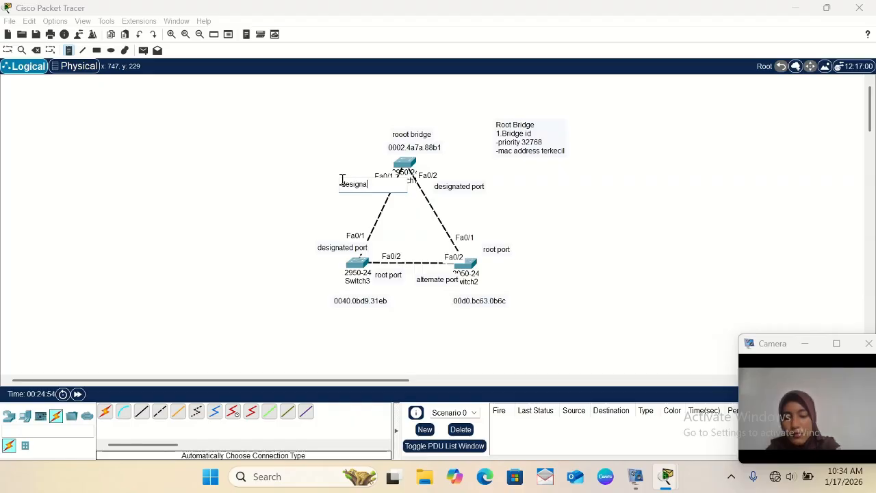
{"action": "type", "text": "designated port"}
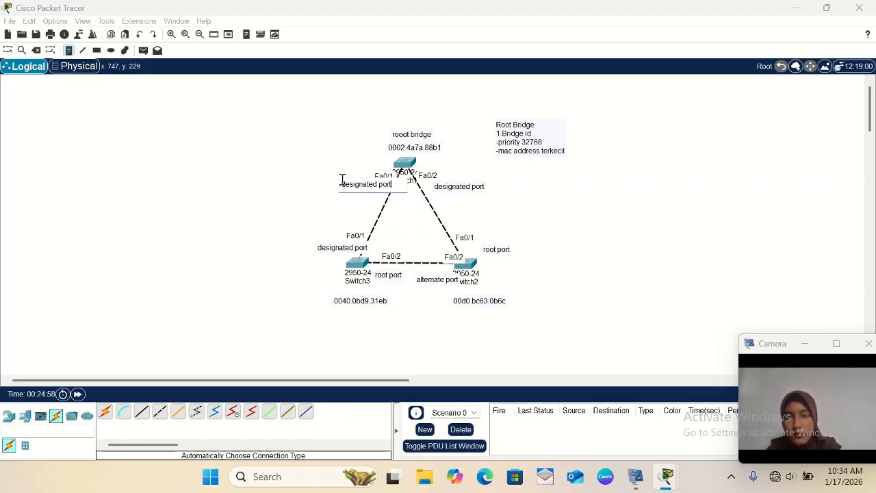
{"action": "left_click", "coordinate": [301, 184]}
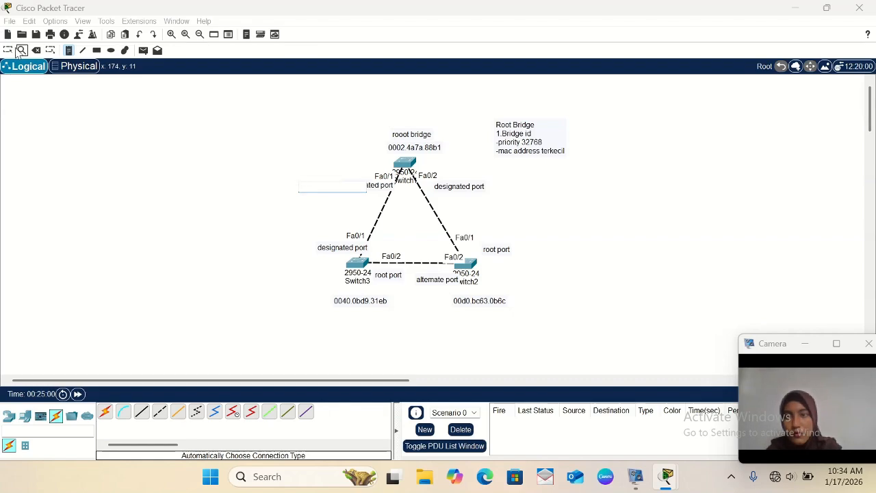
{"action": "left_click", "coordinate": [8, 50]}
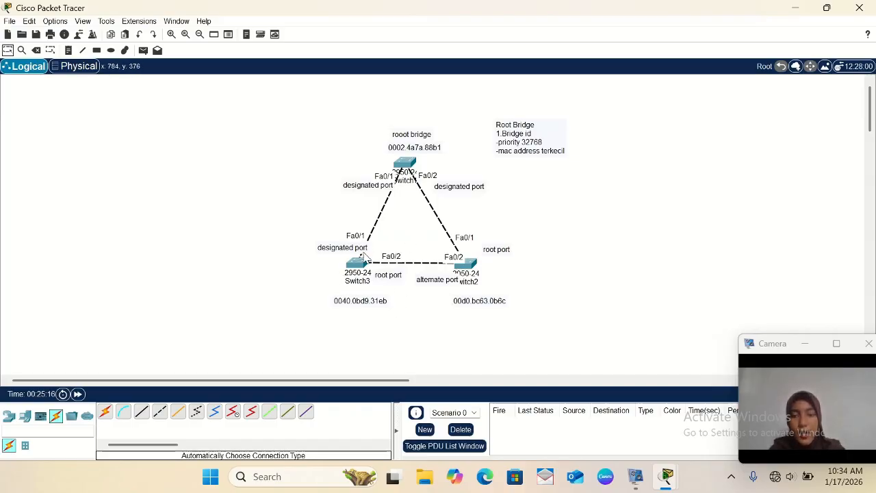
- Move the "root port" note beside Switch3 slightly down, keeping its text
{"action": "mouse_move", "coordinate": [392, 275]}
{"action": "left_mouse_down"}
{"action": "mouse_move", "coordinate": [394, 268]}
{"action": "mouse_move", "coordinate": [391, 290]}
{"action": "mouse_move", "coordinate": [387, 279]}
{"action": "left_mouse_up"}
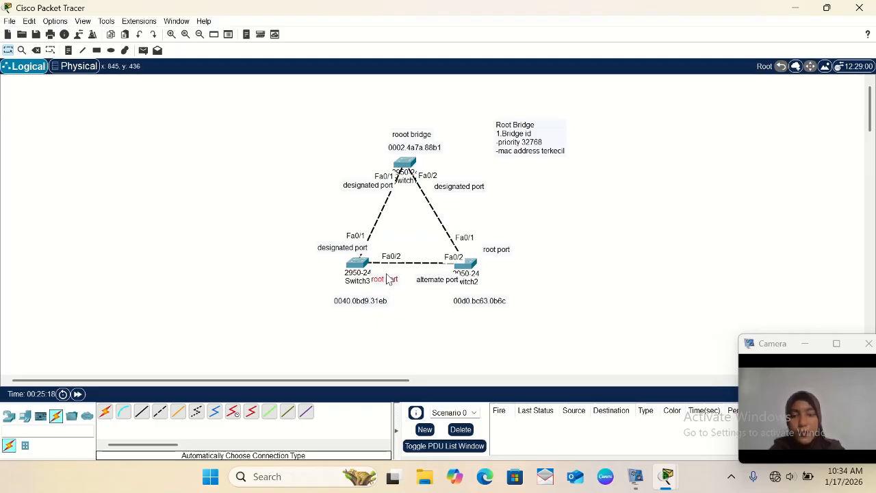
{"action": "left_click", "coordinate": [392, 286]}
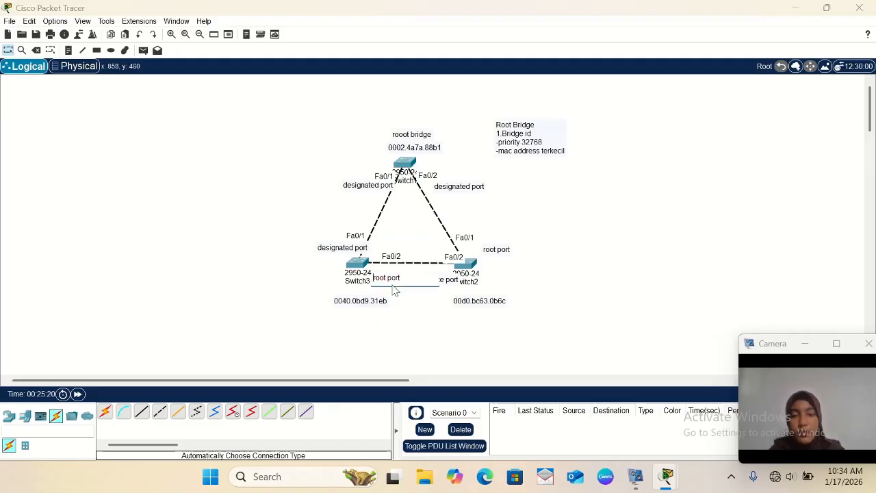
{"action": "left_click", "coordinate": [410, 302]}
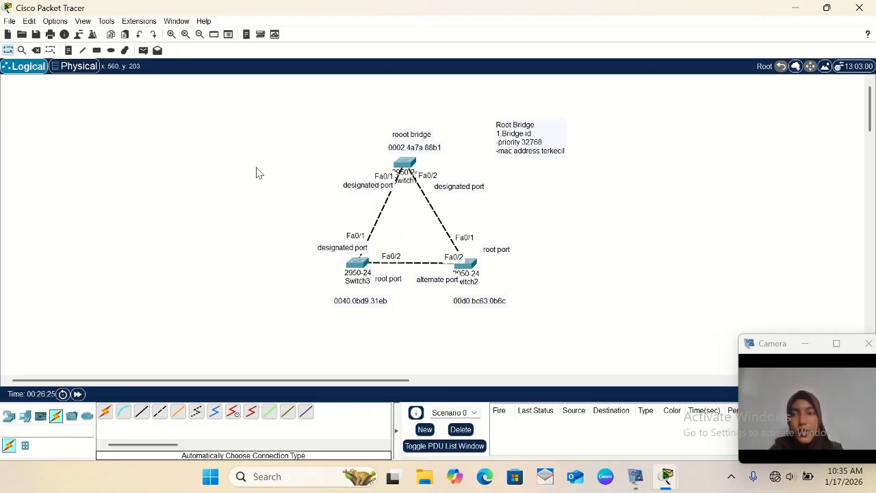
- Turn on Show Link Lights in the preferences and close them
{"action": "left_click", "coordinate": [54, 21]}
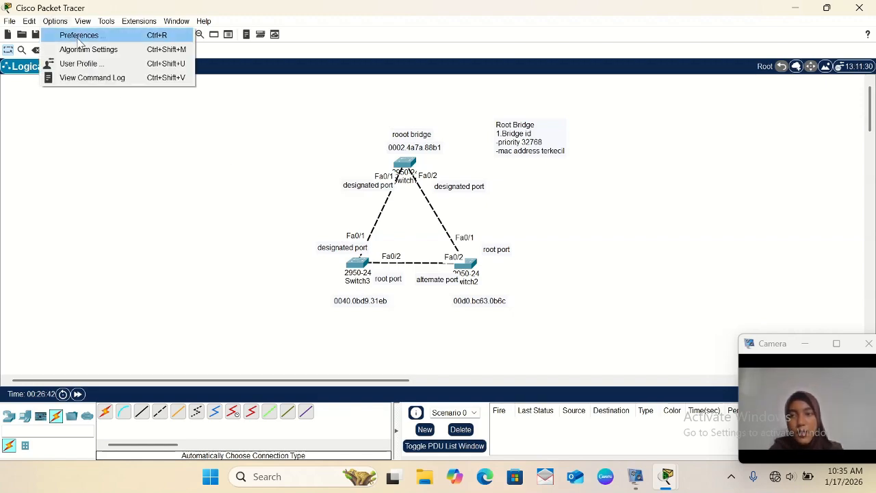
{"action": "left_click", "coordinate": [78, 36]}
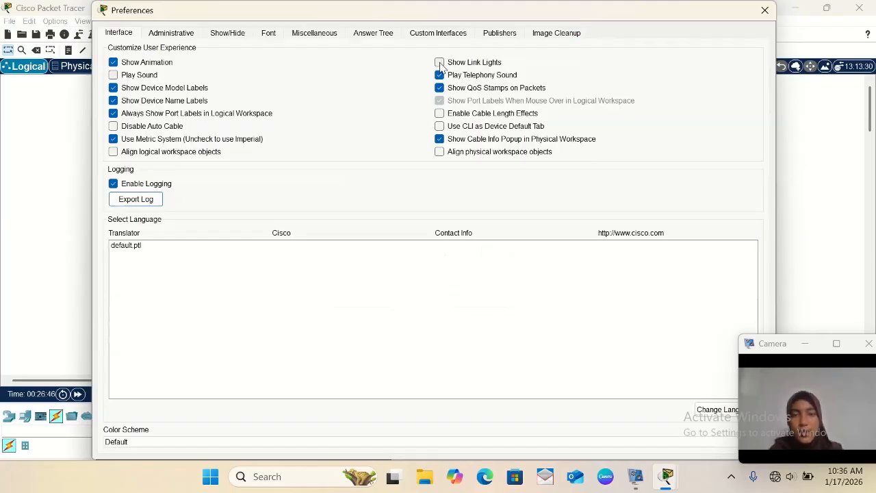
{"action": "left_click", "coordinate": [440, 63]}
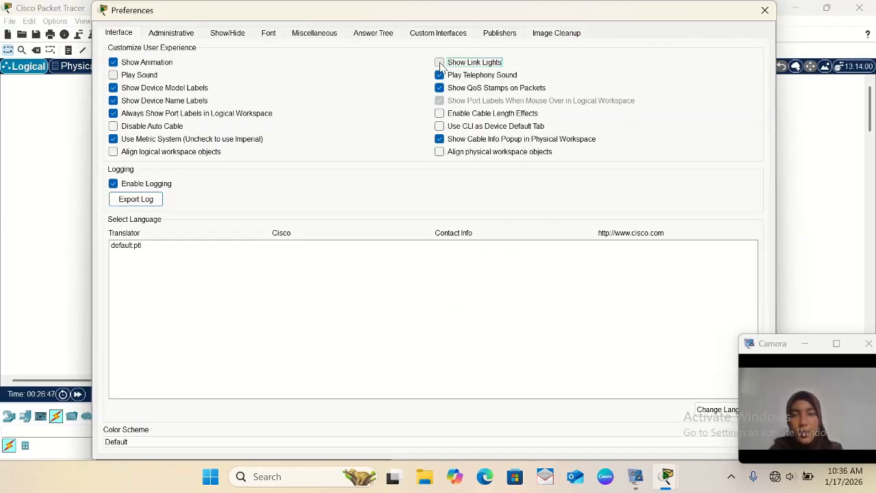
{"action": "left_click", "coordinate": [764, 9]}
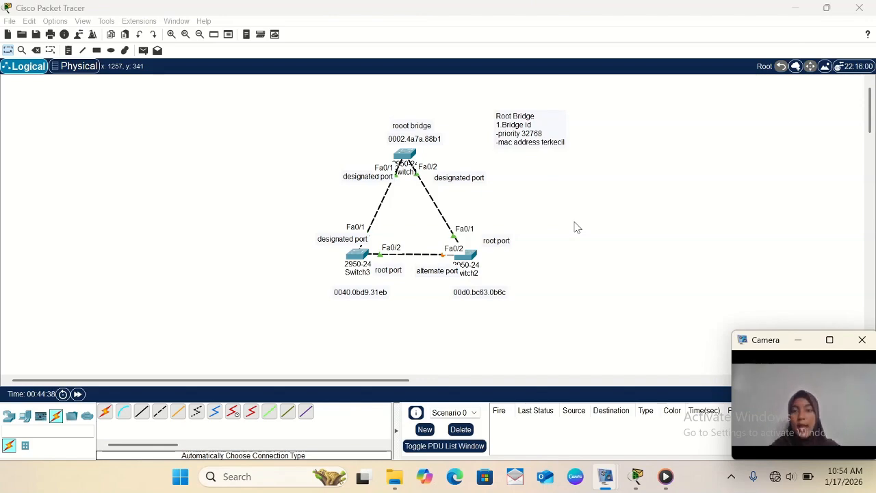
- Add a note reading "cost atau bandwith" below the Root Bridge criteria note
{"action": "left_click", "coordinate": [70, 52]}
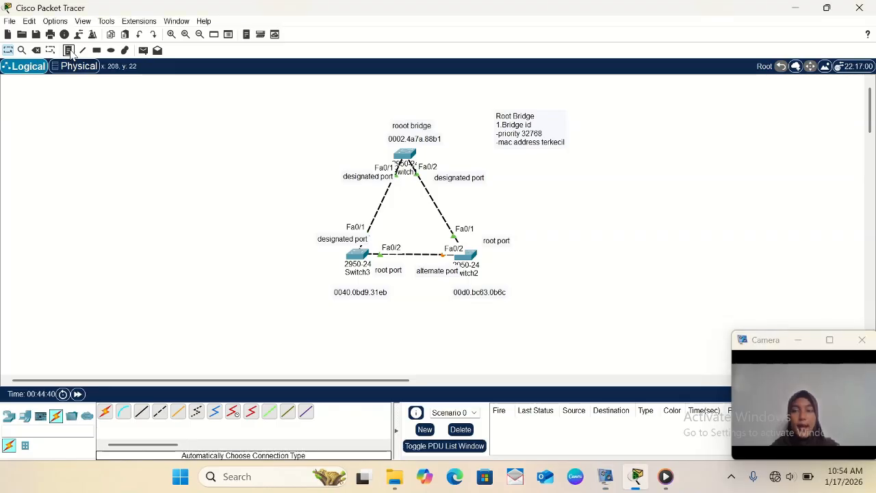
{"action": "left_click", "coordinate": [70, 52]}
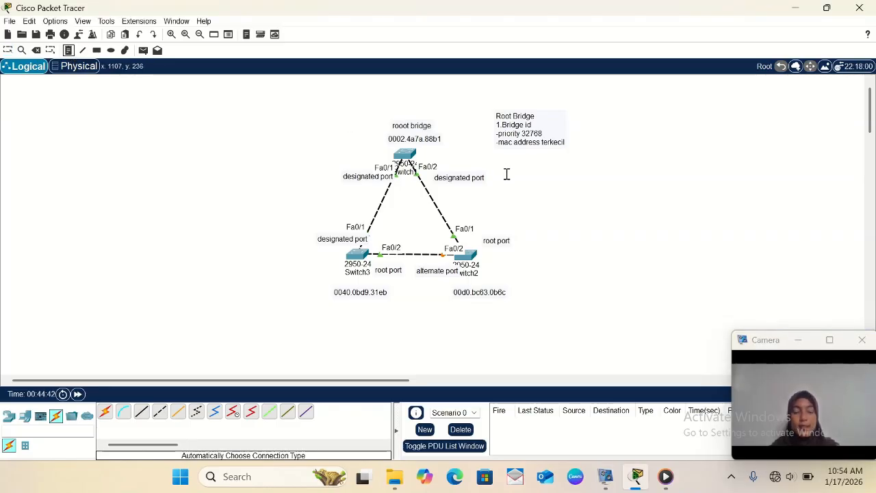
{"action": "left_click", "coordinate": [507, 174]}
{"action": "type", "text": "-cost atau bandwith"}
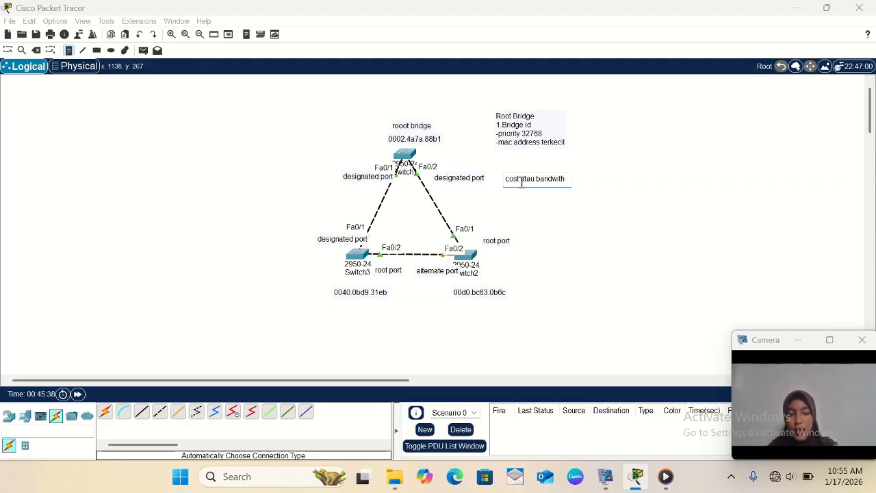
- Add the lines "10 mb =100", "100 mb = 19" and "19 gb =4" under the heading in the "cost atau bandwith" note
{"action": "key", "text": "Return"}
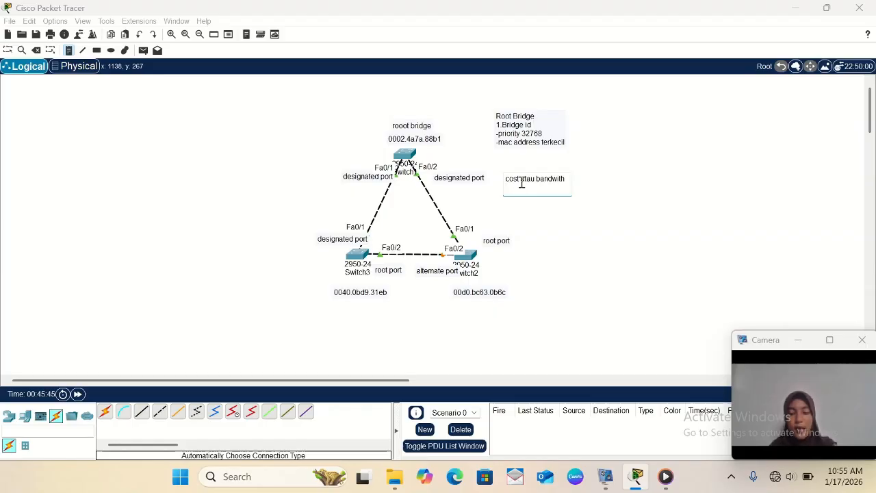
{"action": "type", "text": "10 mb"}
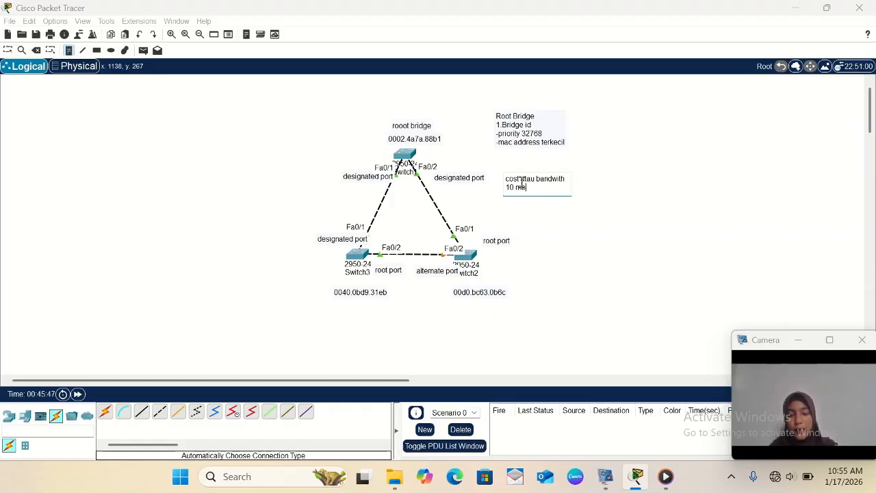
{"action": "type", "text": " =100"}
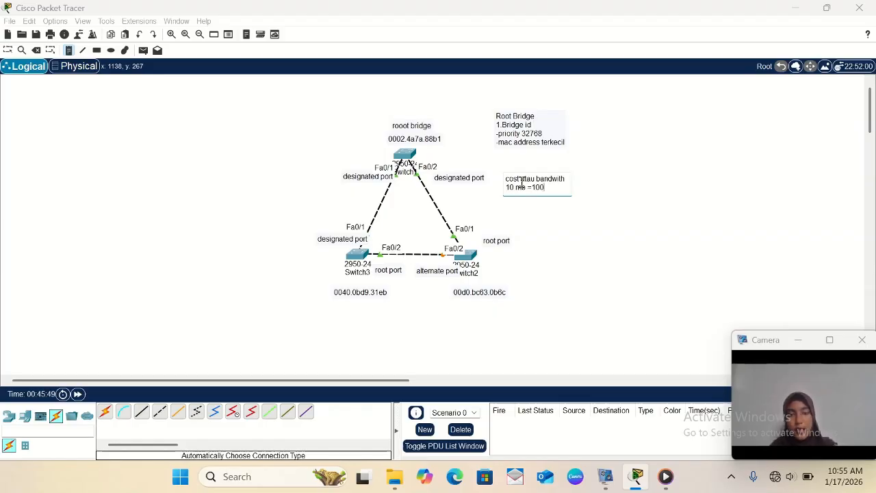
{"action": "key", "text": "Return"}
{"action": "type", "text": "100 mg"}
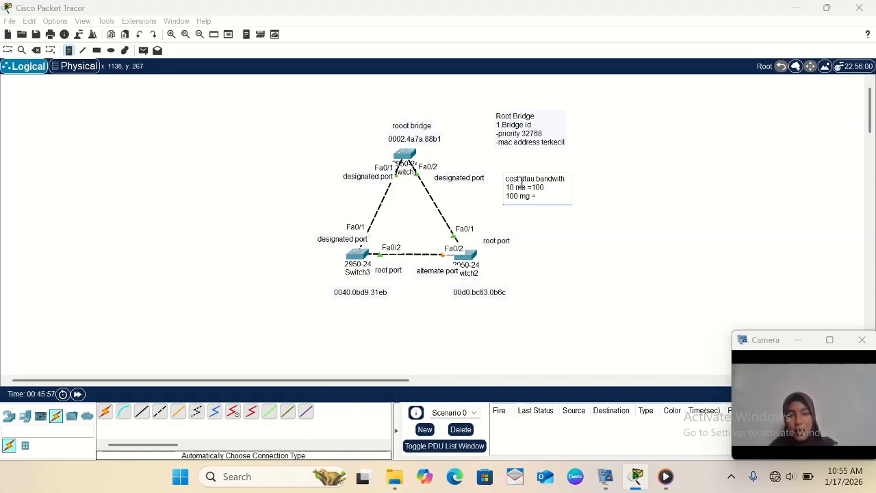
{"action": "key", "text": "BackSpace"}
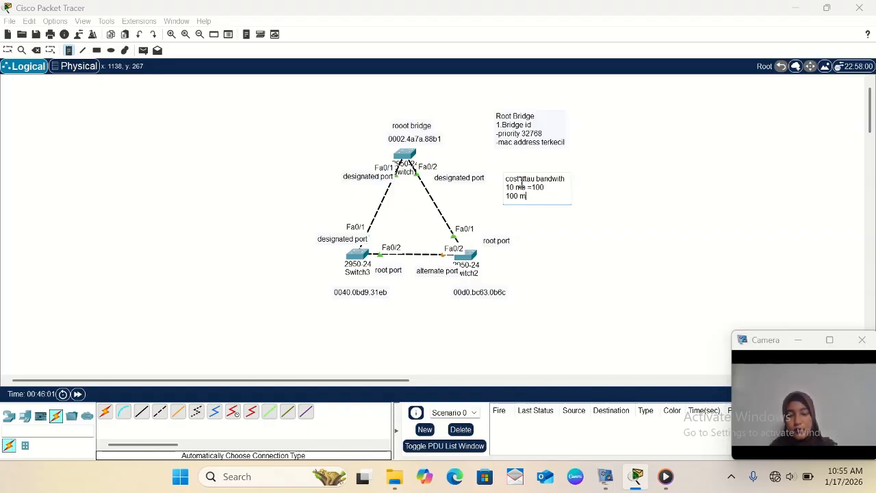
{"action": "type", "text": "b = 1"}
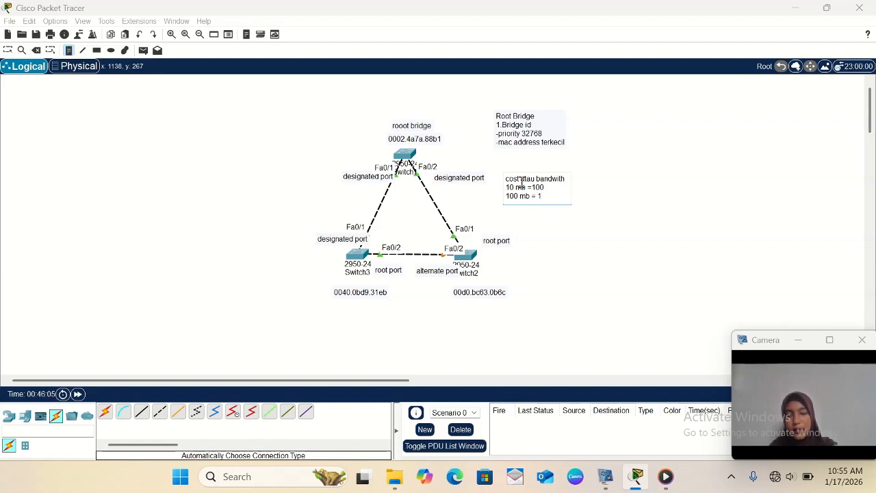
{"action": "key", "text": "BackSpace"}
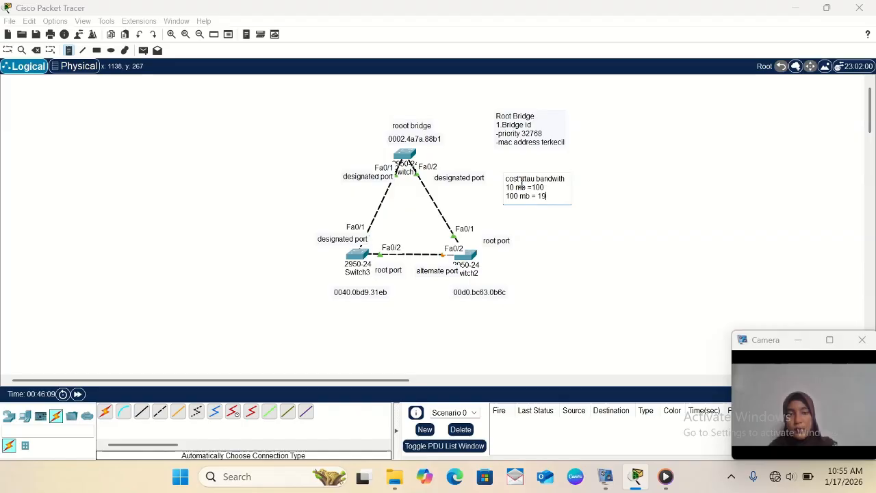
{"action": "key", "text": "Return"}
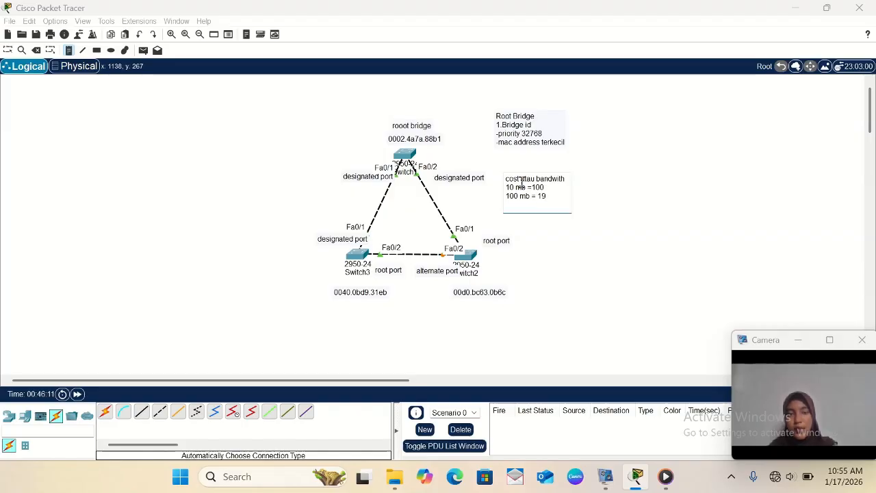
{"action": "type", "text": "19 gb =4"}
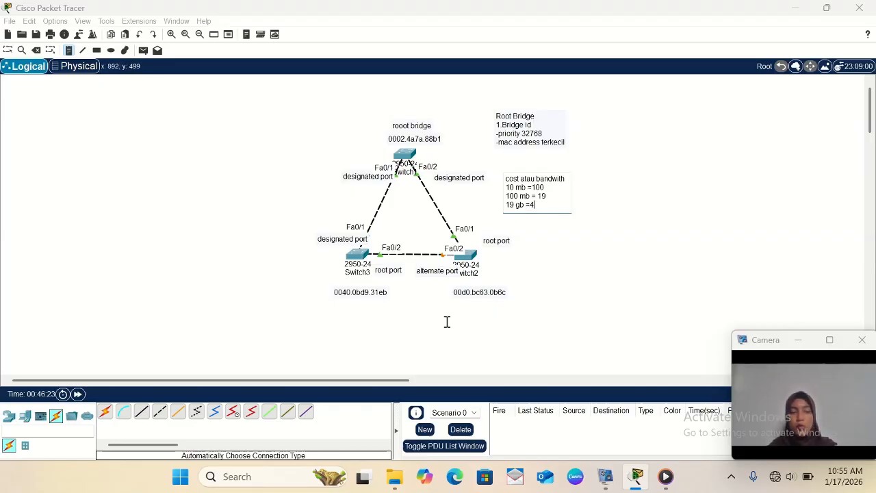
- Add a "100 mb" note midway along each of the two links from the root bridge to Switch3 and Switch2
{"action": "left_click", "coordinate": [370, 204]}
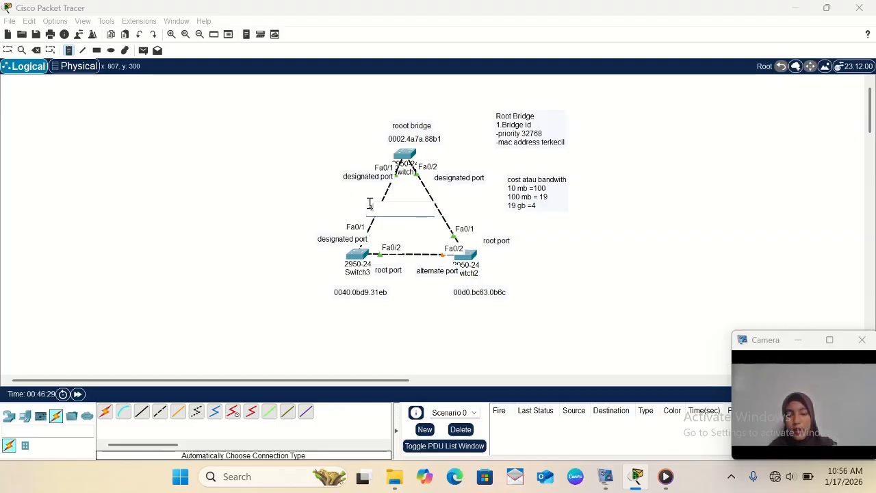
{"action": "type", "text": "100"}
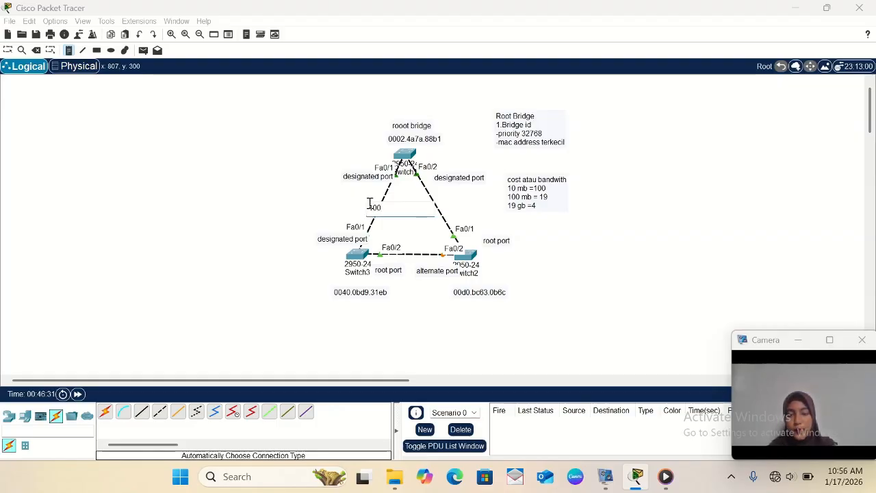
{"action": "type", "text": " mb"}
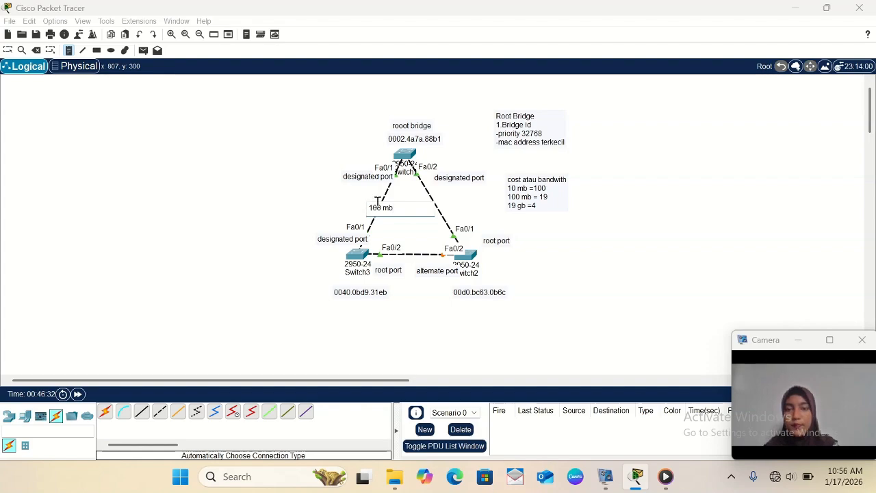
{"action": "left_click", "coordinate": [435, 200]}
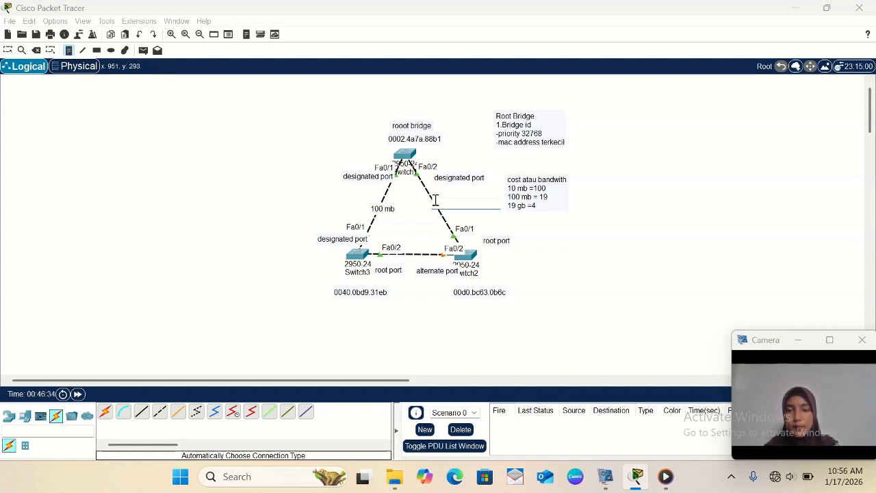
{"action": "left_click", "coordinate": [426, 202]}
{"action": "type", "text": "10"}
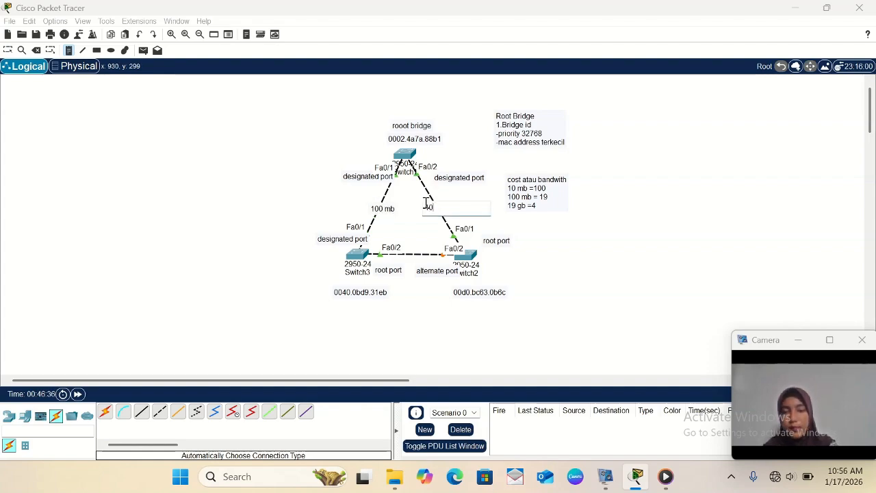
{"action": "type", "text": "0 mb"}
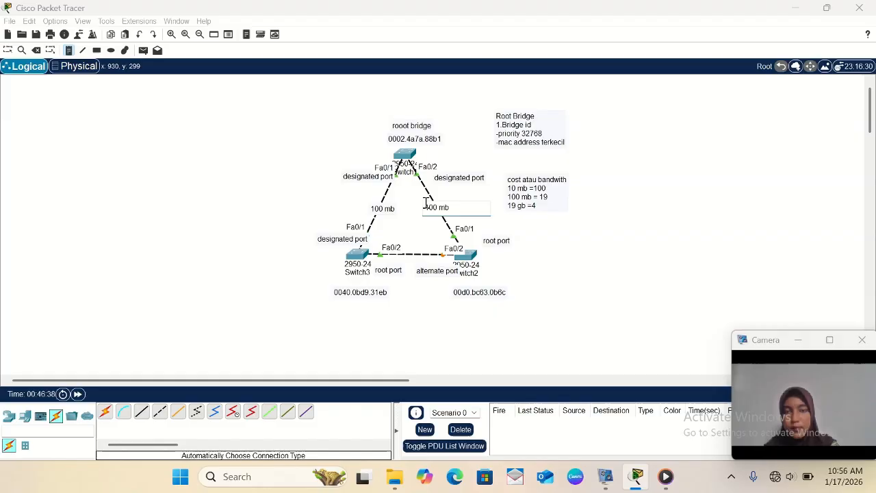
- Add a "100 mb" note at the middle of the Switch3–Switch2 link, leave note placement, and move the note up onto the link line
{"action": "left_click", "coordinate": [405, 253]}
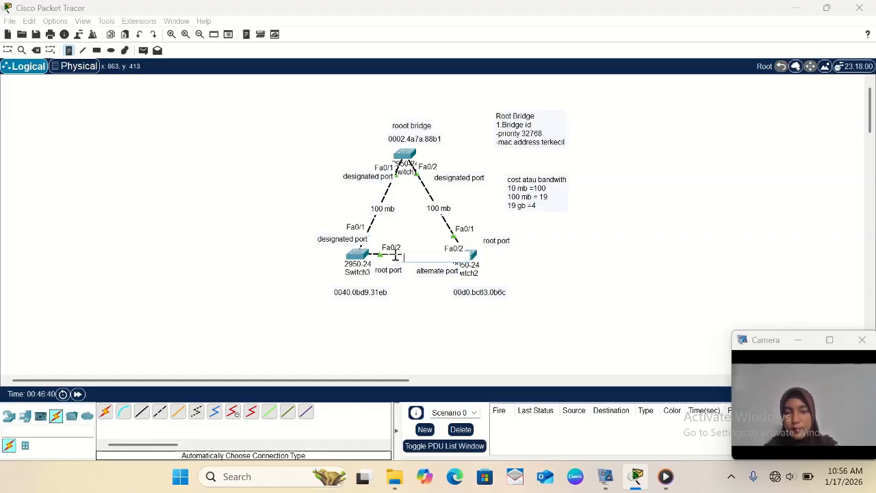
{"action": "left_click", "coordinate": [396, 255]}
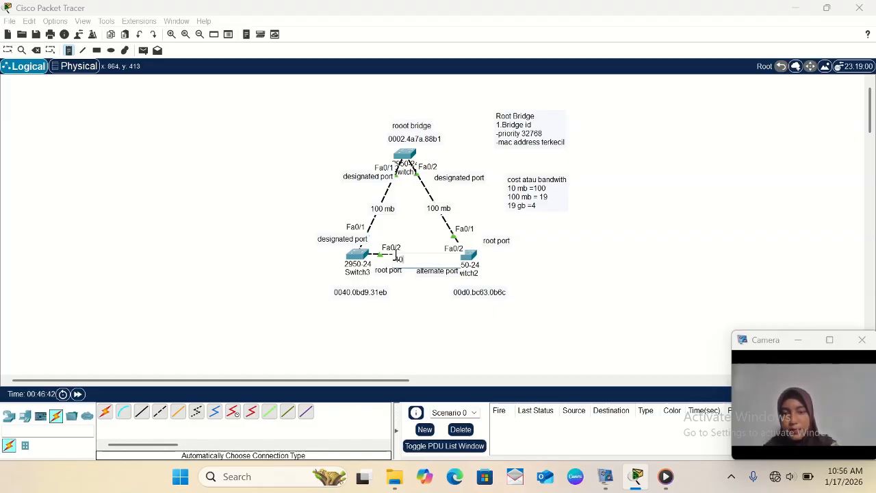
{"action": "type", "text": "100 mb"}
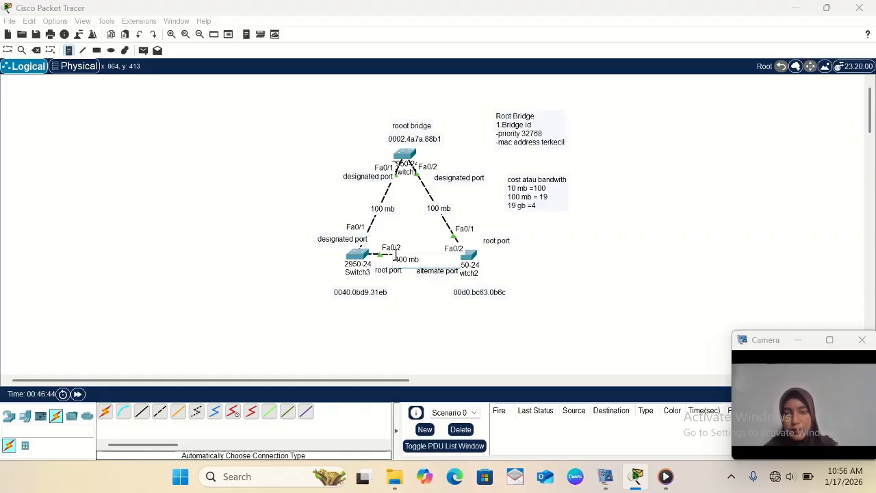
{"action": "left_click", "coordinate": [410, 284]}
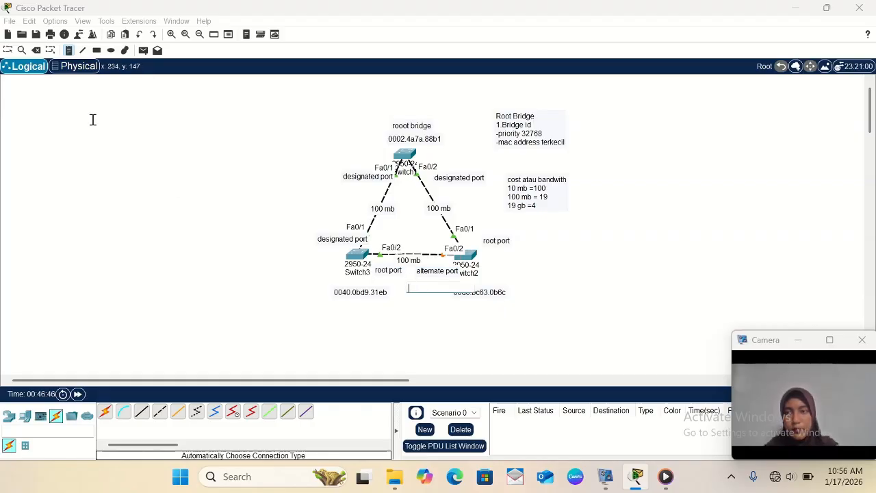
{"action": "left_click", "coordinate": [8, 50]}
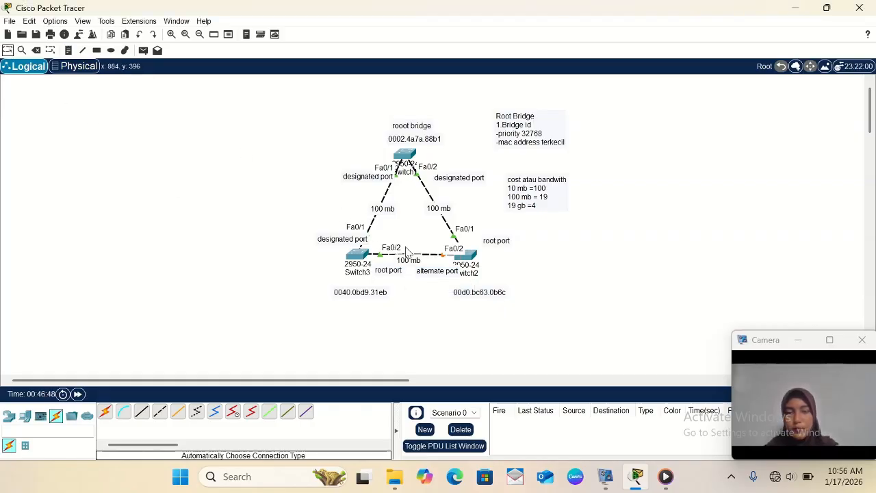
{"action": "left_click_drag", "start_coordinate": [411, 265], "coordinate": [413, 259]}
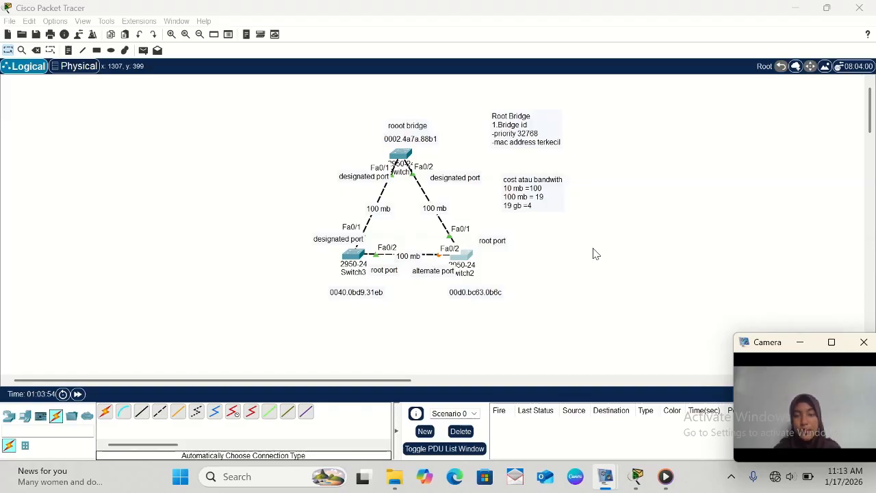
- Open Switch3's command line, enter privileged mode with "ena" and run "show spanning-tree"
{"action": "left_click", "coordinate": [357, 257]}
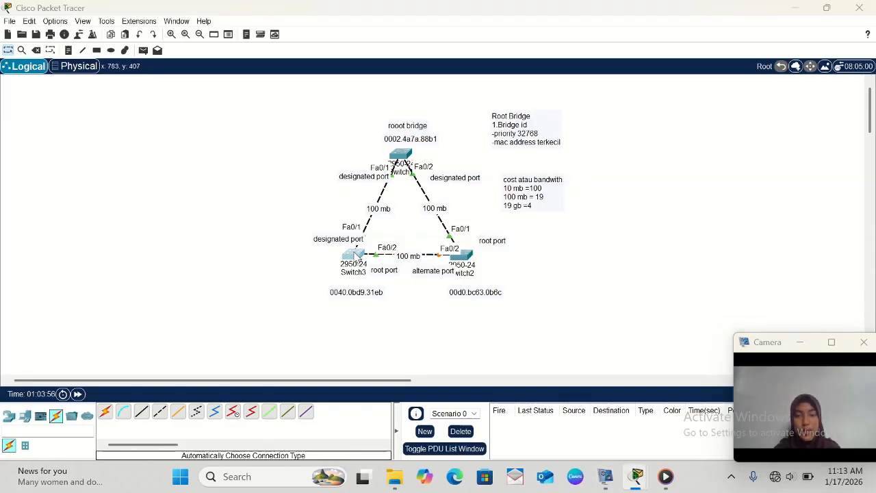
{"action": "left_click", "coordinate": [393, 33]}
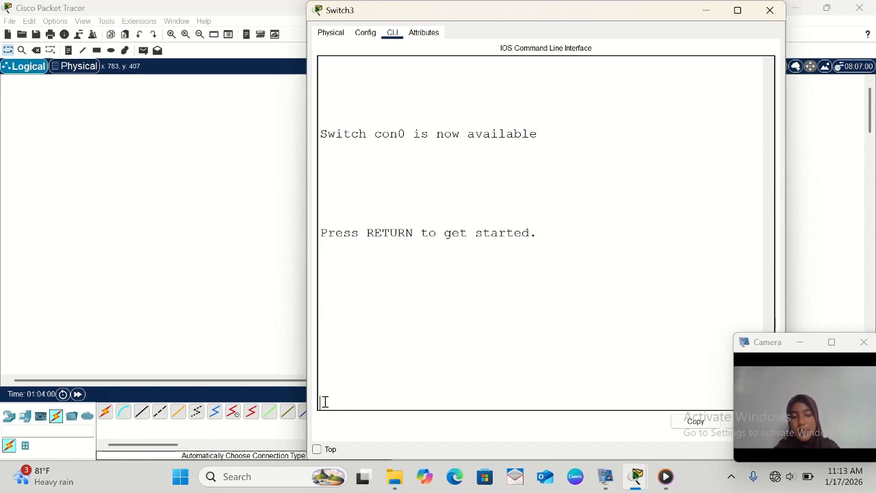
{"action": "key", "text": "Return"}
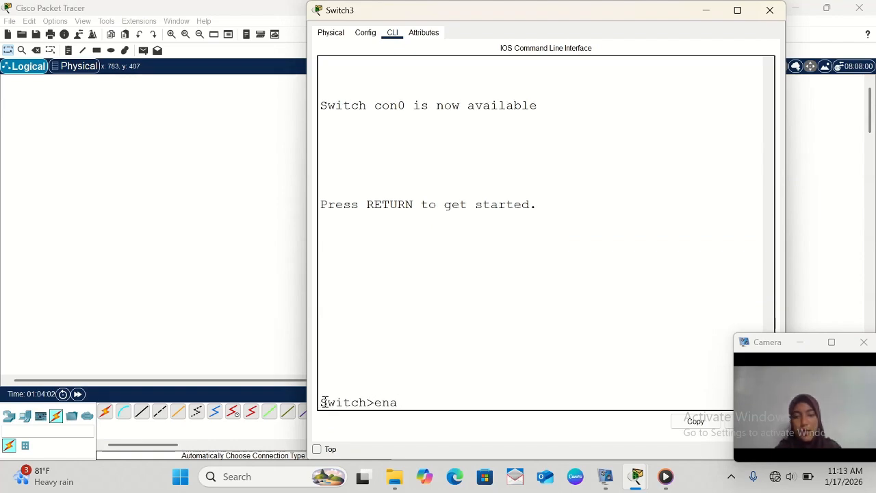
{"action": "key", "text": "Return"}
{"action": "type", "text": "show"}
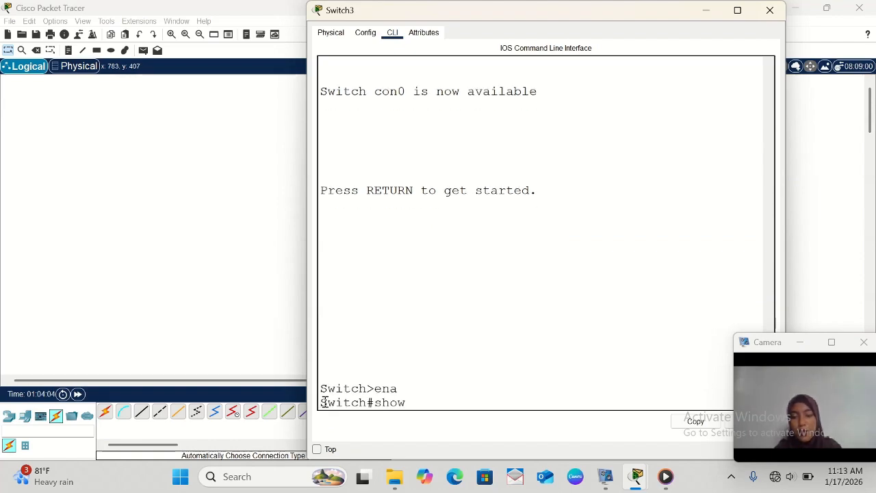
{"action": "type", "text": " spann"}
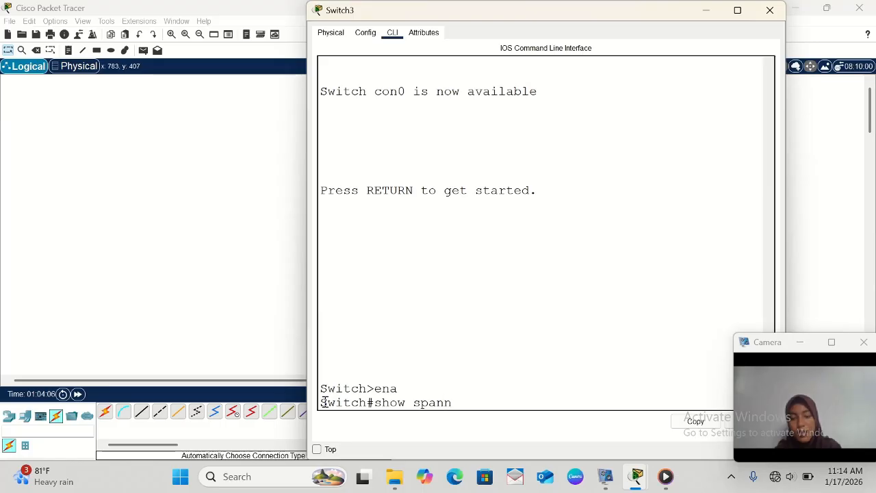
{"action": "type", "text": "ing"}
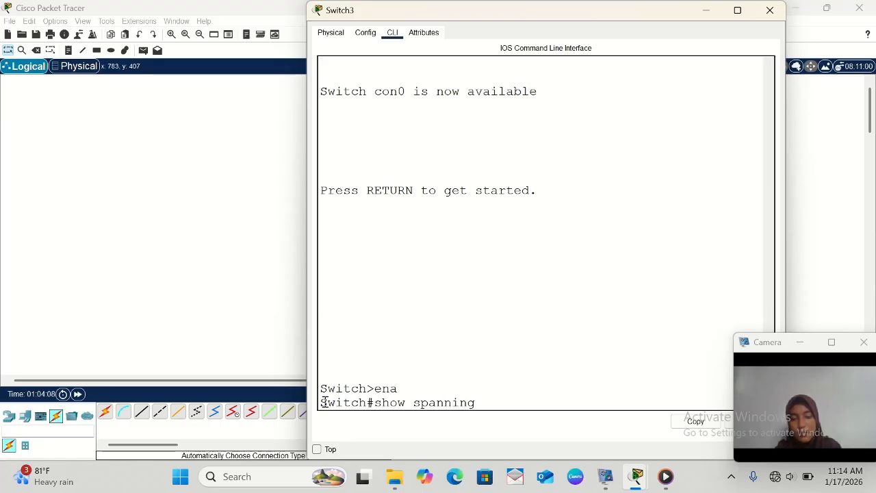
{"action": "type", "text": "-t"}
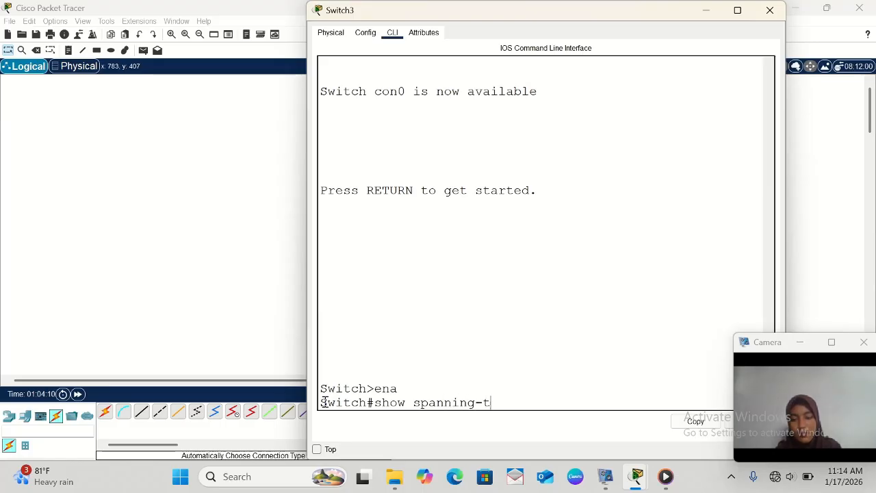
{"action": "type", "text": "ree"}
{"action": "key", "text": "Return"}
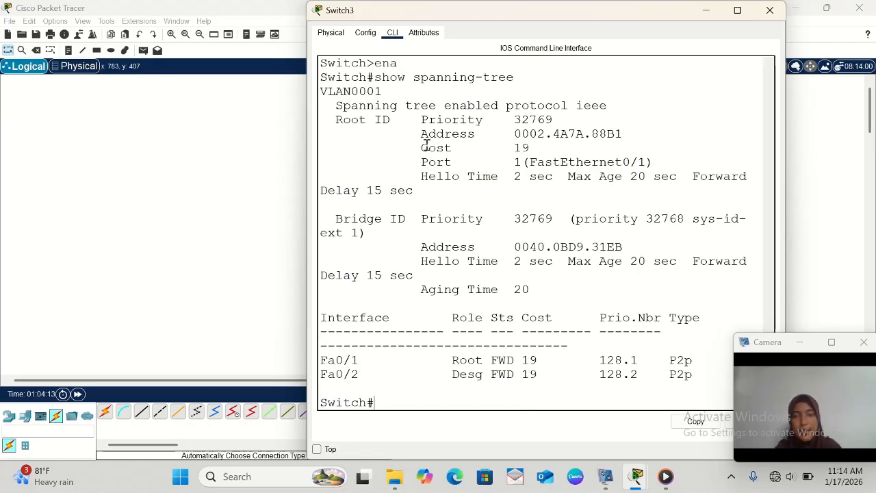
- Highlight the root Cost line and the Fa0/1 and Fa0/2 rows up to their costs in Switch3's spanning-tree output, with the topology in view
{"action": "left_click_drag", "start_coordinate": [421, 145], "coordinate": [547, 147]}
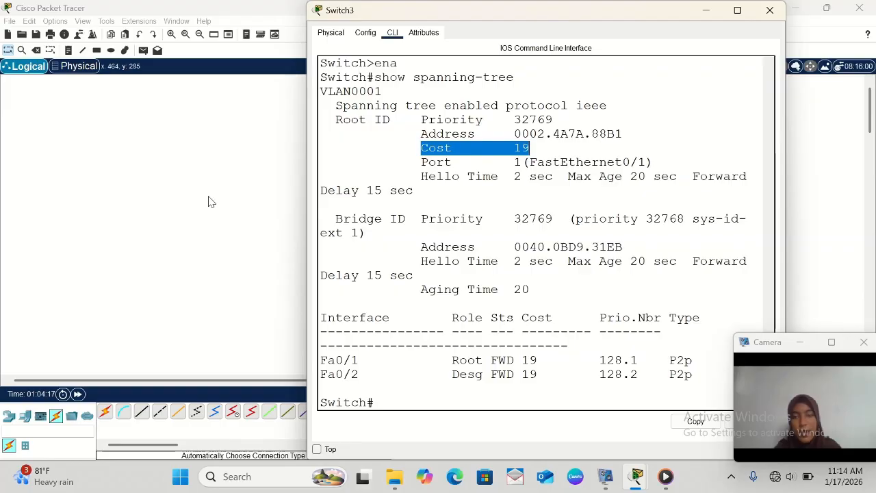
{"action": "scroll", "coordinate": [210, 201], "scroll_direction": "right", "scroll_amount": 10}
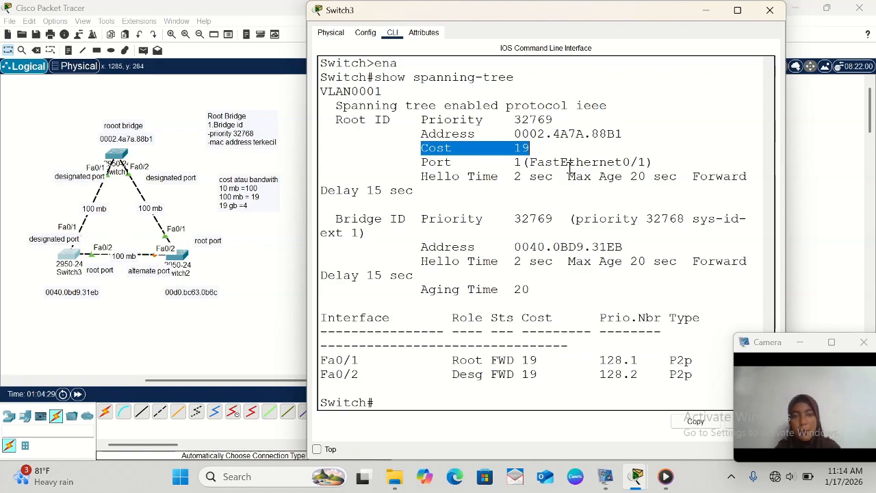
{"action": "scroll", "coordinate": [441, 334], "scroll_direction": "down", "scroll_amount": 1}
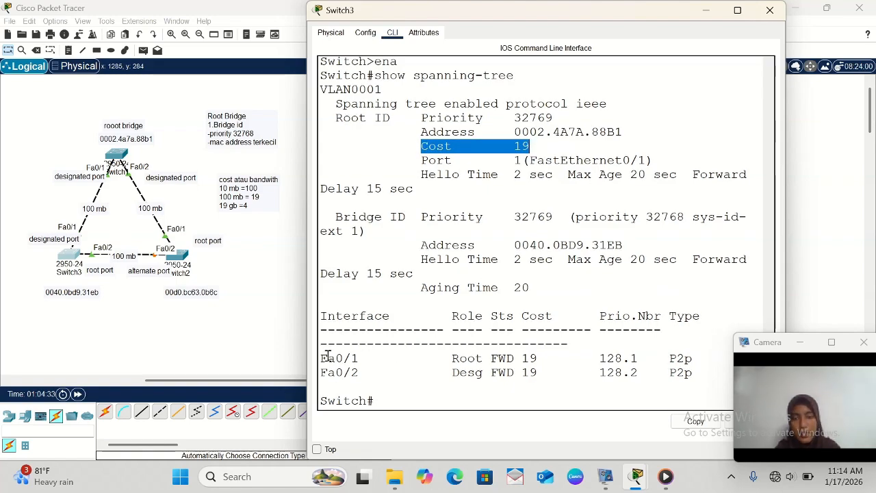
{"action": "left_click", "coordinate": [322, 358]}
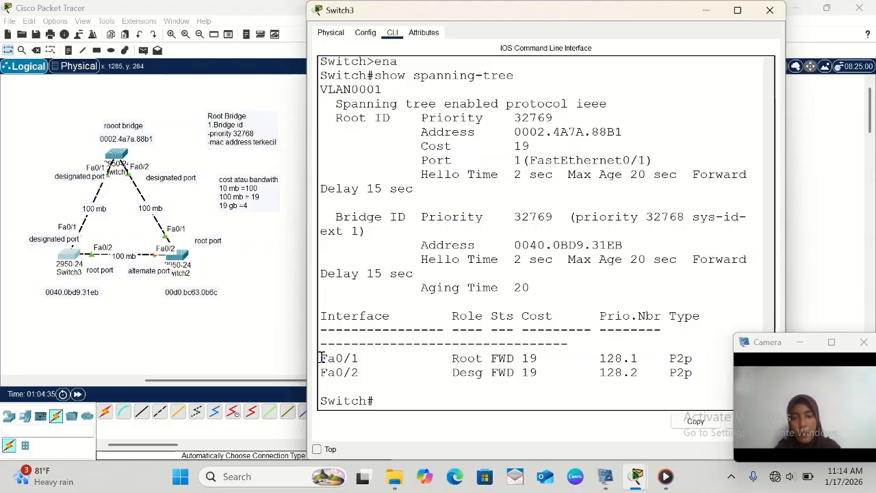
{"action": "left_click_drag", "start_coordinate": [326, 357], "coordinate": [552, 362]}
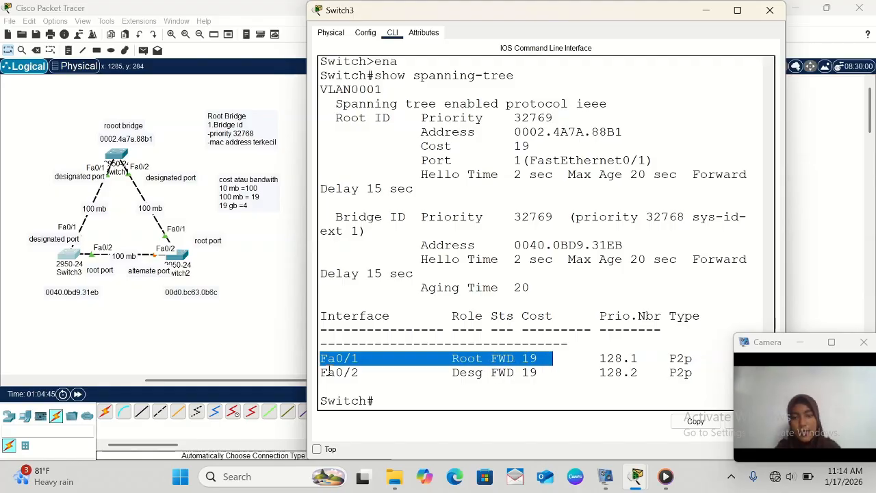
{"action": "left_click_drag", "start_coordinate": [320, 371], "coordinate": [542, 379]}
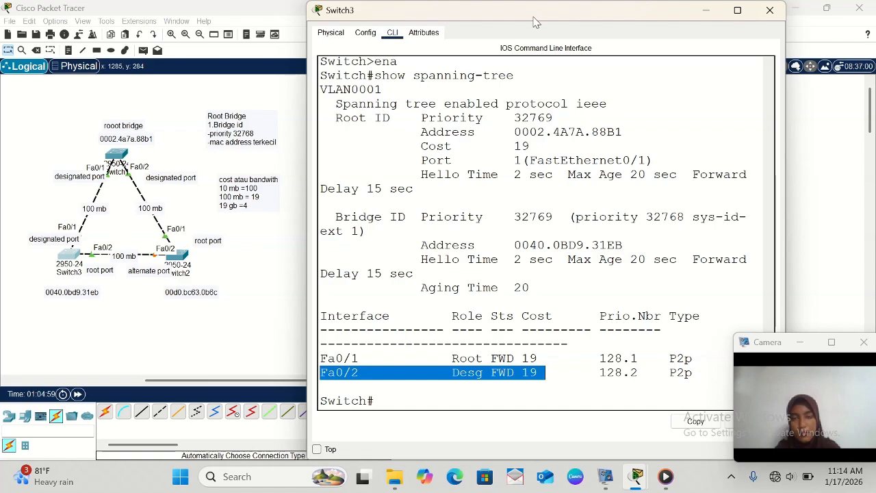
- Minimize Switch3's window, open Switch2's command line and enter privileged mode with "ena"
{"action": "left_click_drag", "start_coordinate": [534, 21], "coordinate": [419, 34]}
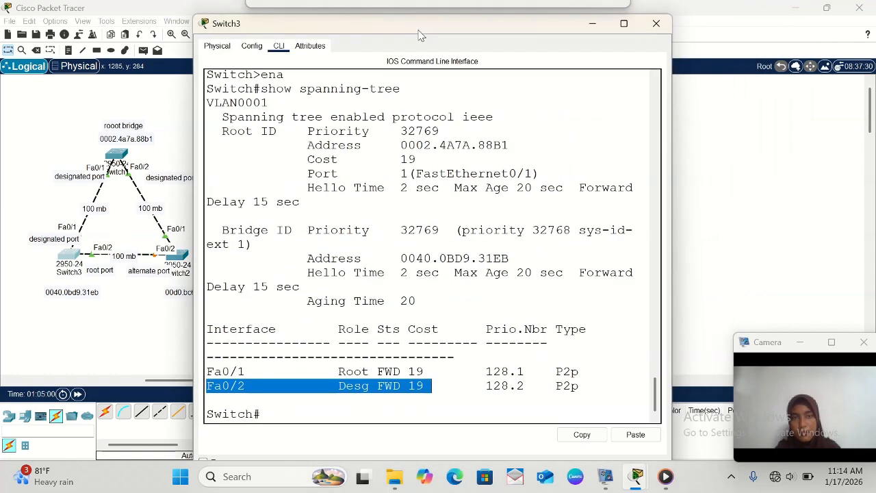
{"action": "left_click", "coordinate": [589, 25]}
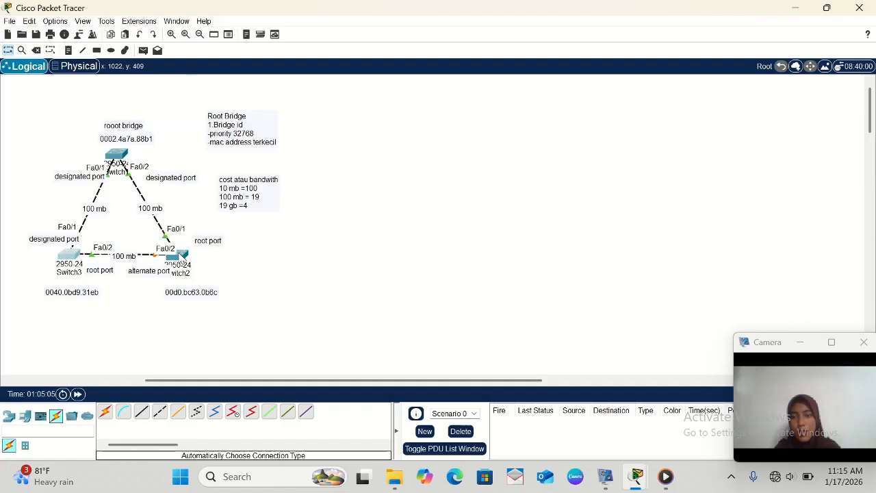
{"action": "mouse_move", "coordinate": [180, 255]}
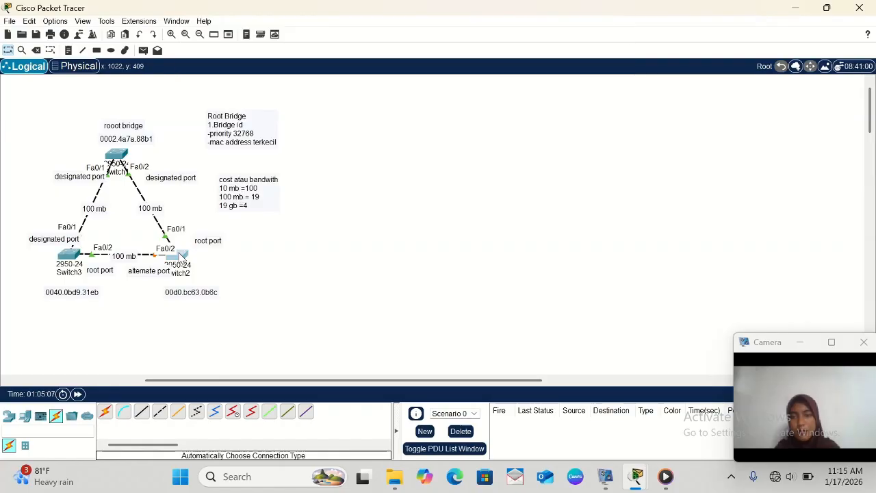
{"action": "left_click", "coordinate": [180, 255]}
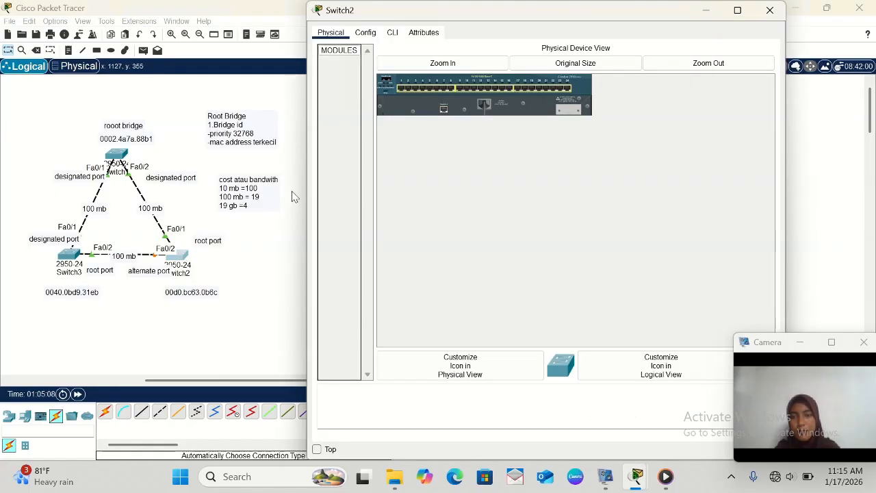
{"action": "left_click", "coordinate": [394, 34]}
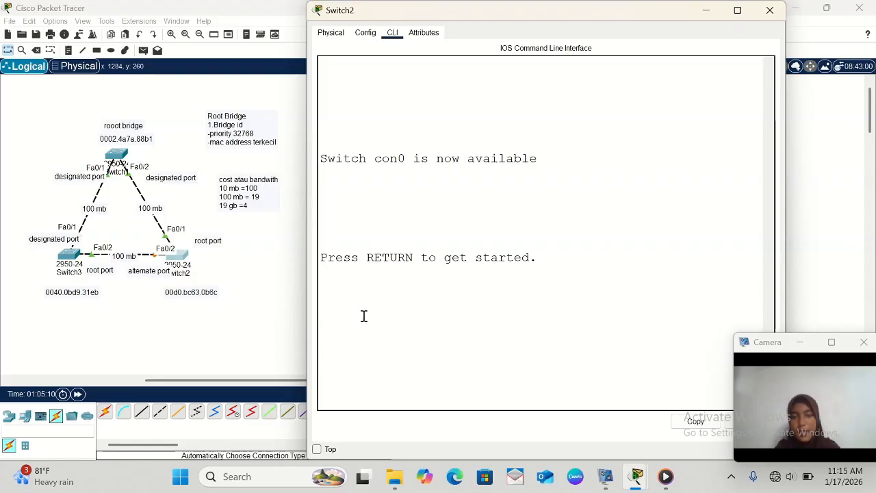
{"action": "key", "text": "Return"}
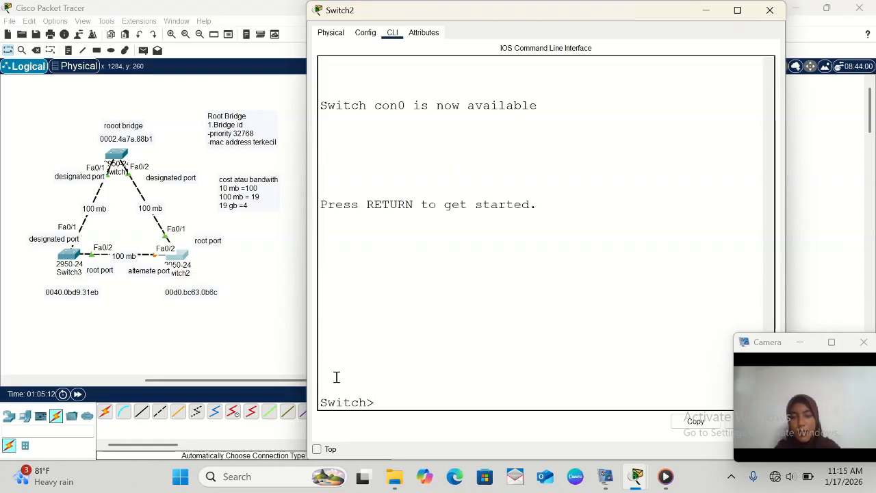
{"action": "type", "text": "ena"}
{"action": "key", "text": "Return"}
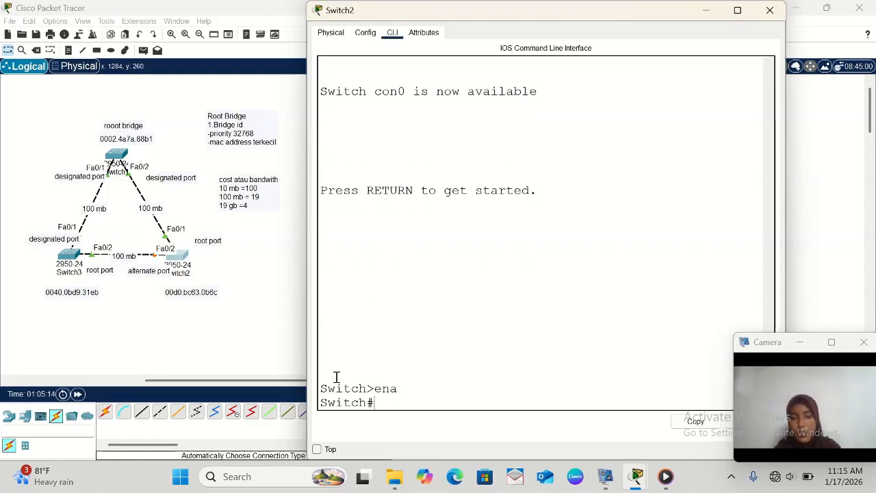
- Run "show spanning-tree" on Switch2
{"action": "type", "text": "show "}
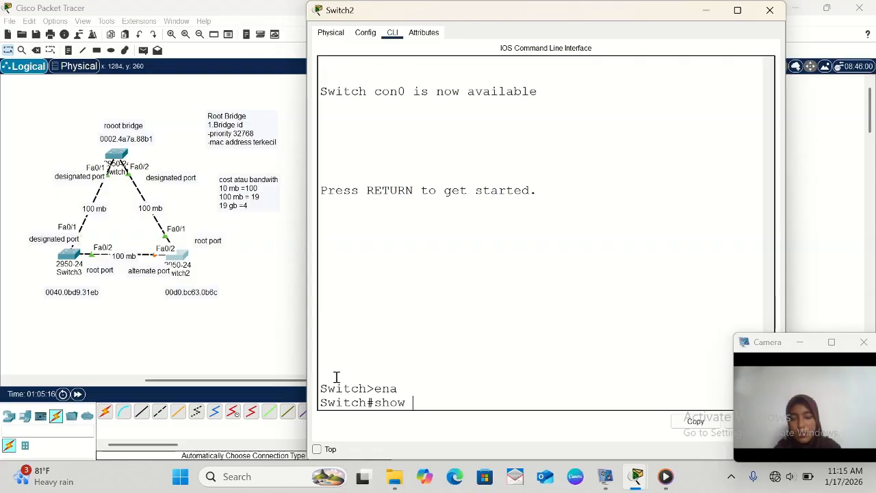
{"action": "type", "text": "spannin"}
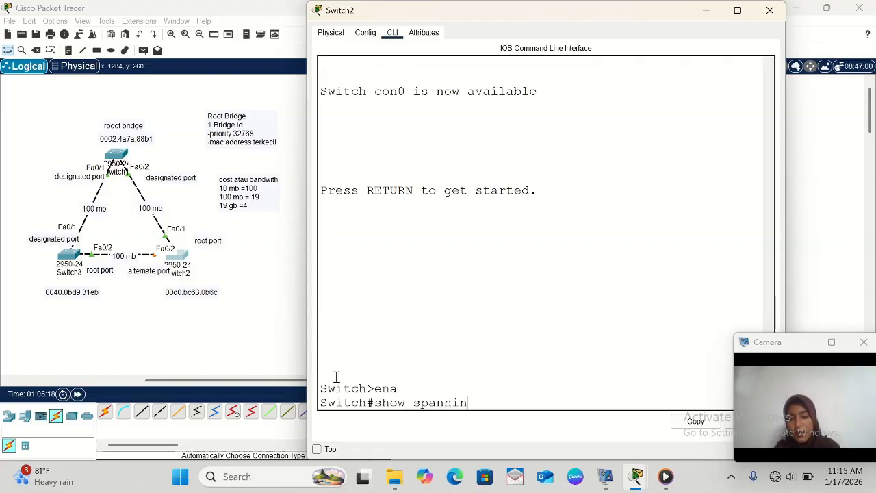
{"action": "type", "text": "g-tree"}
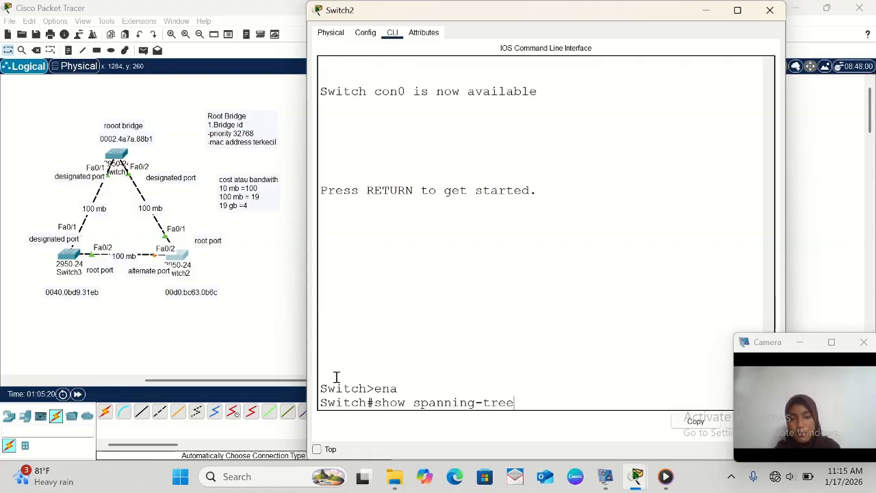
{"action": "key", "text": "Return"}
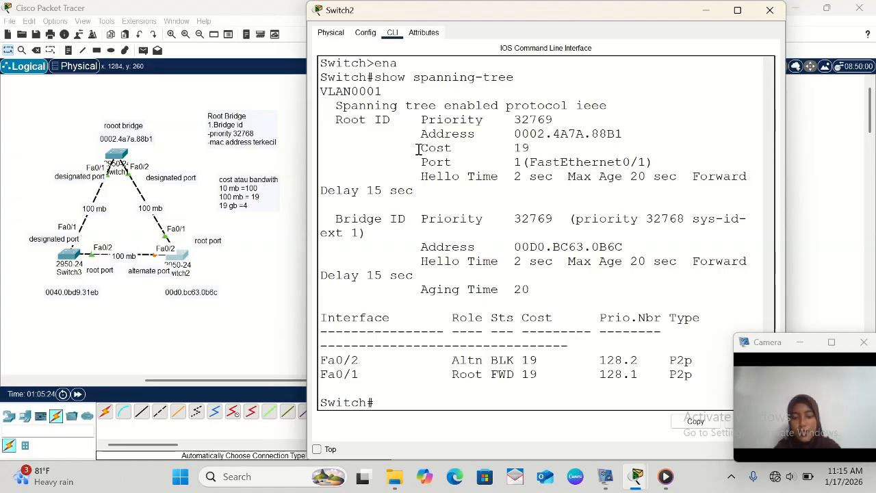
- Highlight the root Cost line and the Fa0/2 and Fa0/1 rows in Switch2's spanning-tree output, clear the highlight and minimize the window
{"action": "left_click_drag", "start_coordinate": [419, 149], "coordinate": [549, 144]}
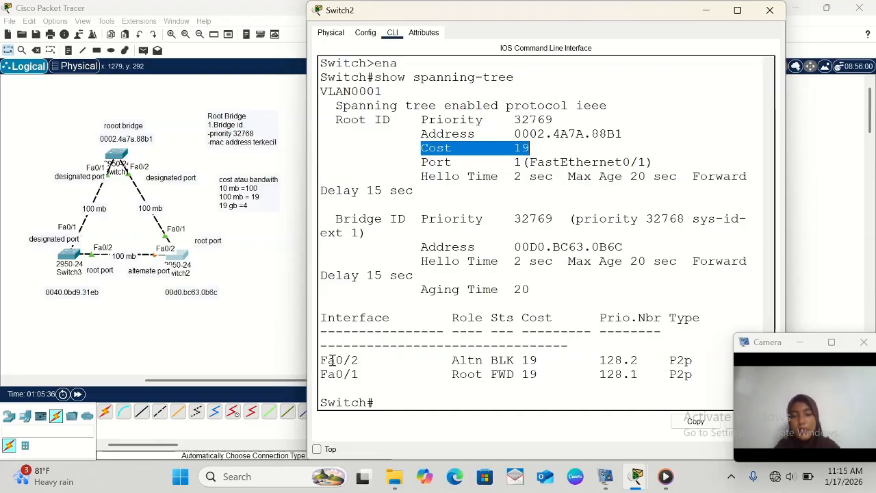
{"action": "left_click_drag", "start_coordinate": [321, 361], "coordinate": [558, 376]}
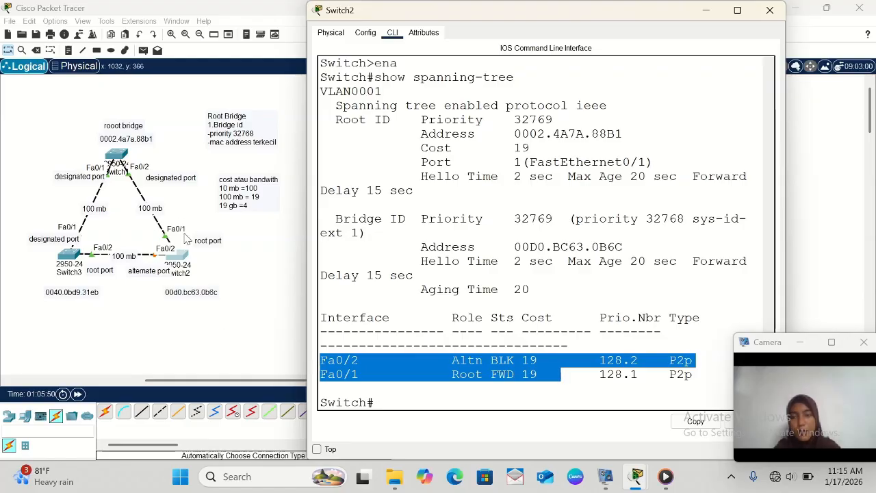
{"action": "left_click", "coordinate": [400, 401]}
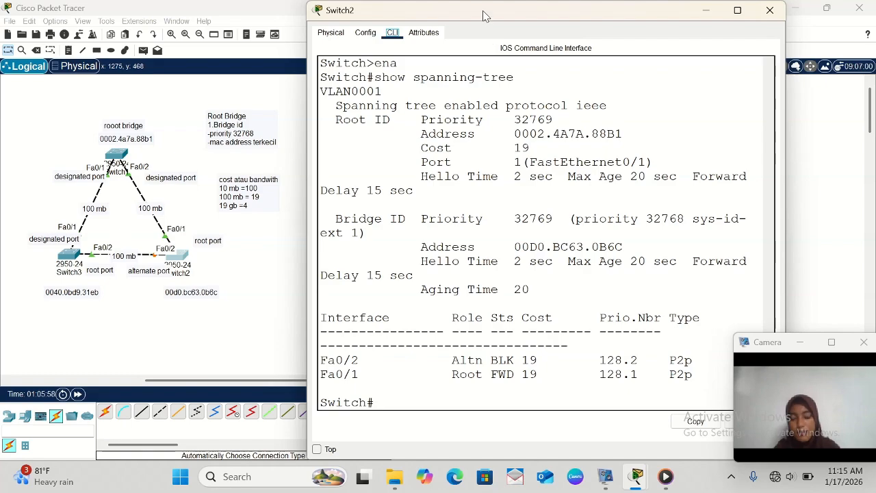
{"action": "left_click_drag", "start_coordinate": [483, 15], "coordinate": [377, 44]}
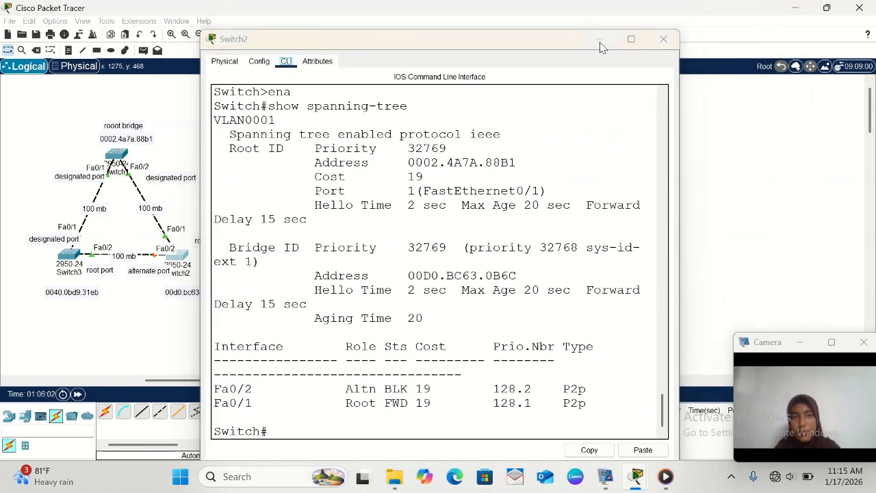
{"action": "left_click", "coordinate": [600, 40]}
- Delete the link between the root bridge and Switch3, keeping Switch2, and return to selection mode
{"action": "scroll", "coordinate": [281, 196], "scroll_direction": "left", "scroll_amount": 5}
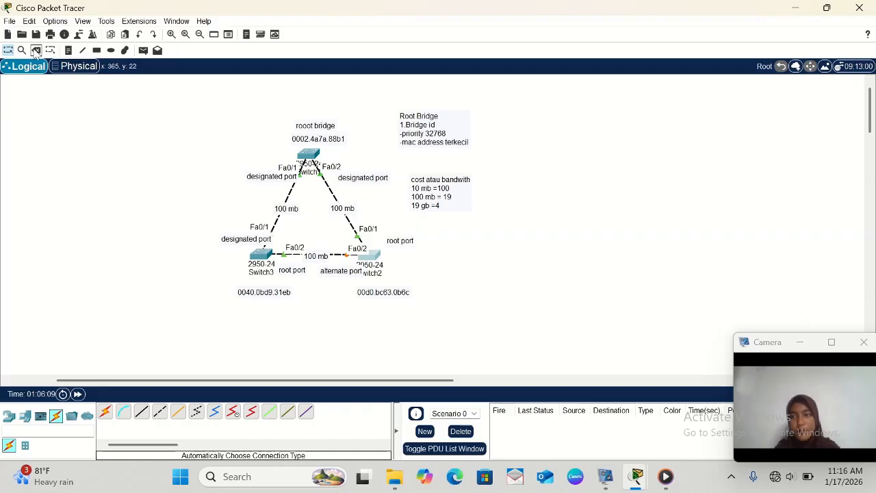
{"action": "left_click", "coordinate": [36, 51]}
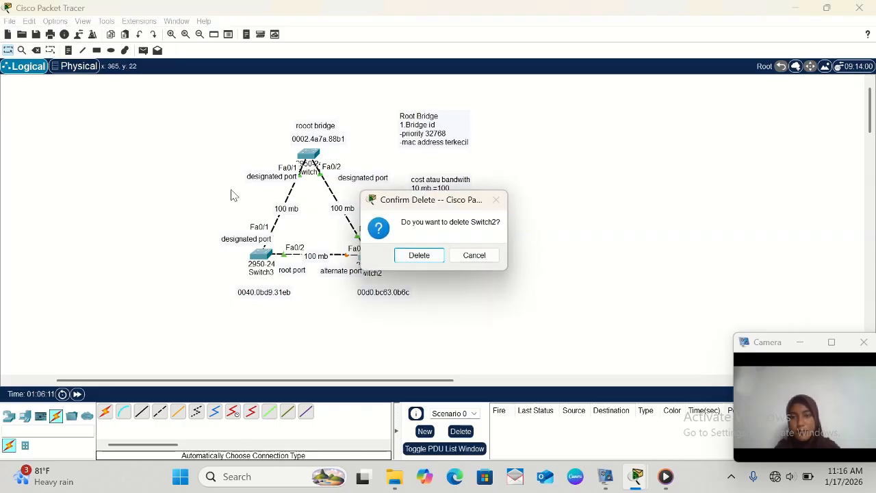
{"action": "left_click", "coordinate": [474, 255]}
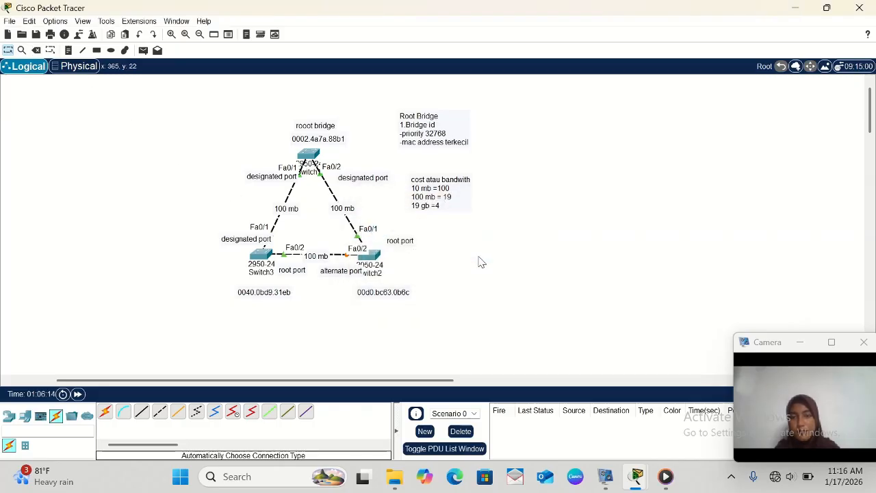
{"action": "left_click", "coordinate": [36, 50]}
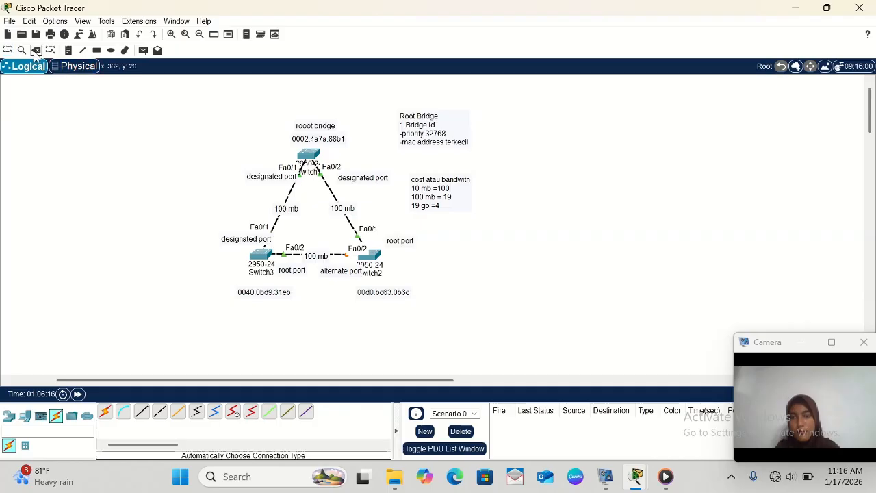
{"action": "left_click", "coordinate": [278, 221]}
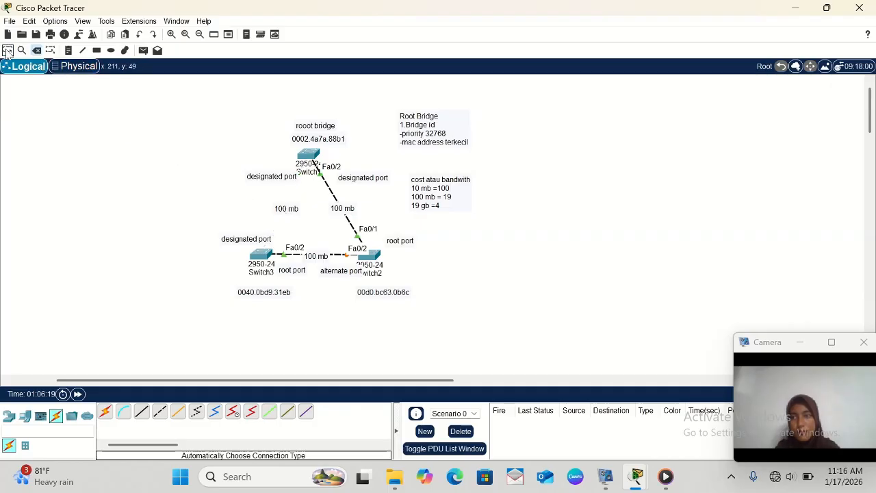
{"action": "left_click", "coordinate": [8, 52]}
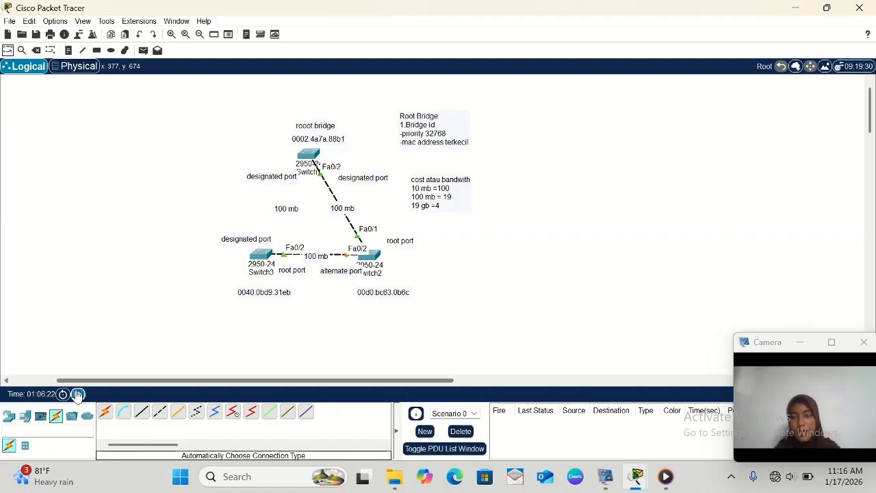
- Fast-forward the simulation time several times so that spanning tree reconverges on the remaining links
{"action": "left_click", "coordinate": [77, 394]}
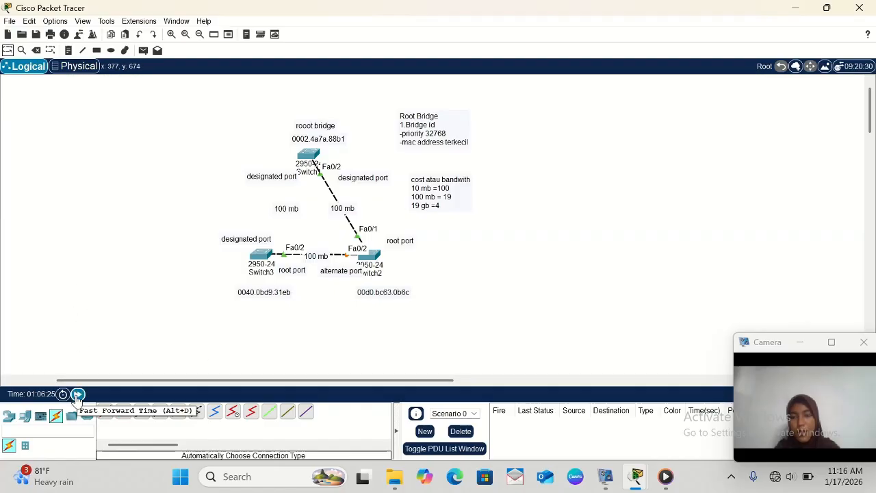
{"action": "left_click", "coordinate": [78, 395]}
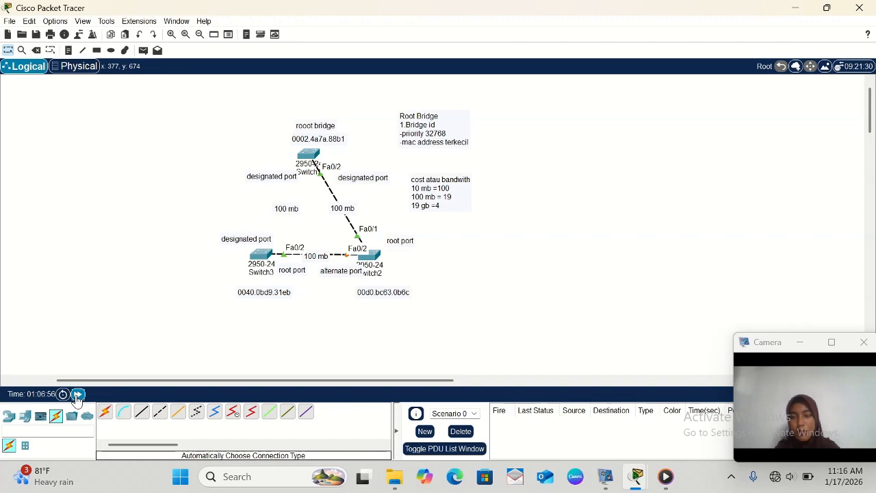
{"action": "left_click", "coordinate": [77, 395]}
{"action": "left_click", "coordinate": [77, 395]}
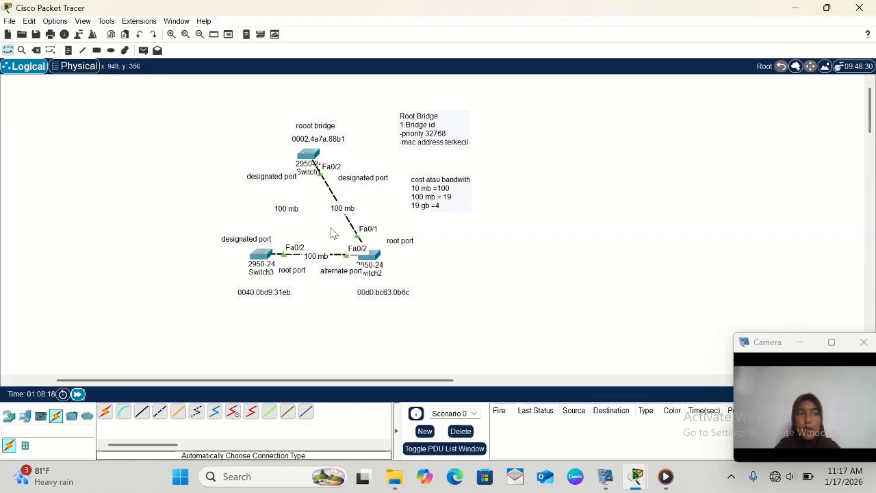
- Reopen Switch3's command line and run "show spanning-tree" again
{"action": "left_click", "coordinate": [263, 257]}
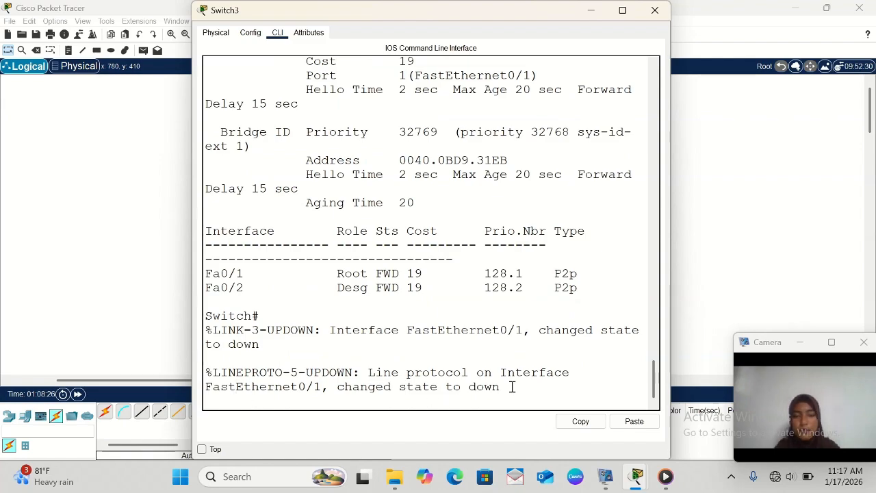
{"action": "key", "text": "Return"}
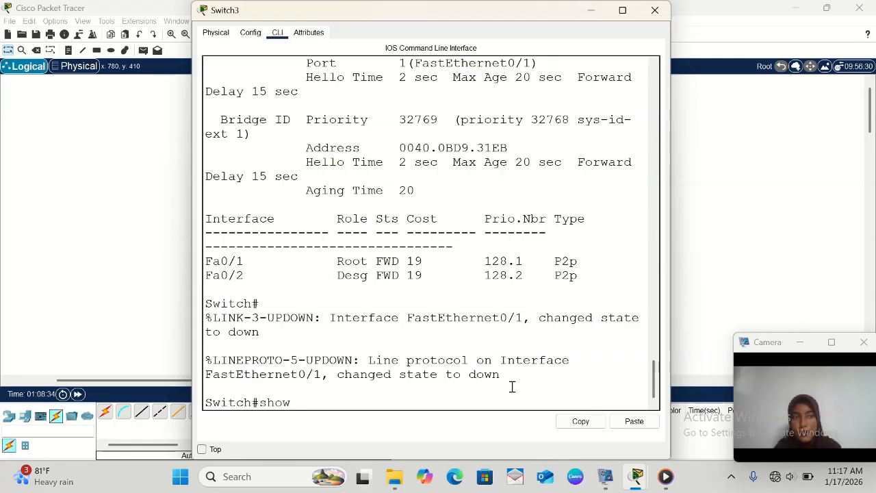
{"action": "type", "text": "show span"}
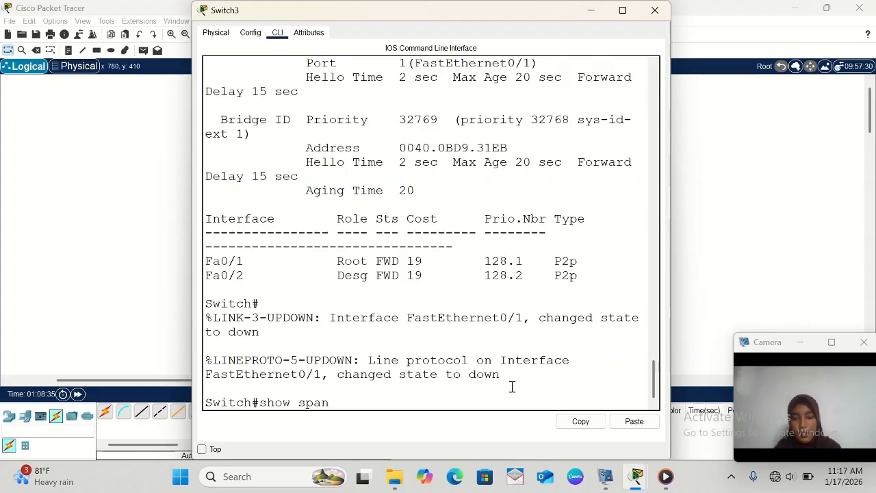
{"action": "type", "text": "inn"}
{"action": "key", "text": "BackSpace"}
{"action": "key", "text": "BackSpace"}
{"action": "key", "text": "BackSpace"}
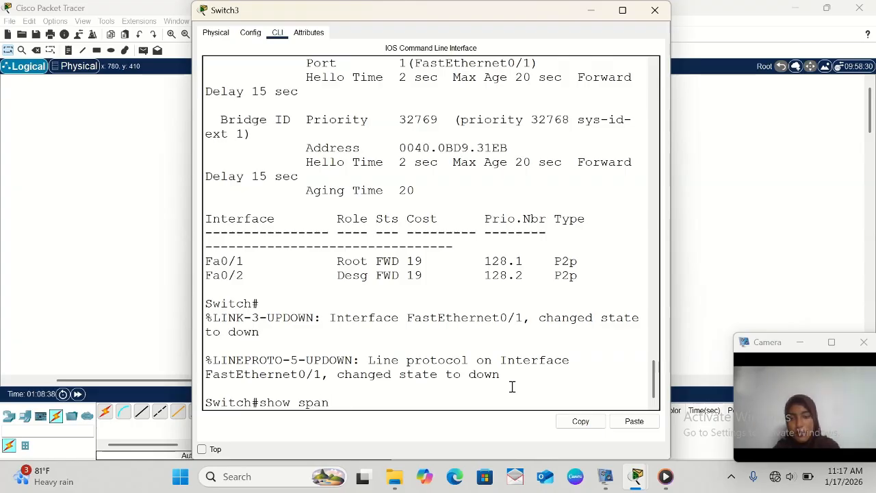
{"action": "type", "text": "ning"}
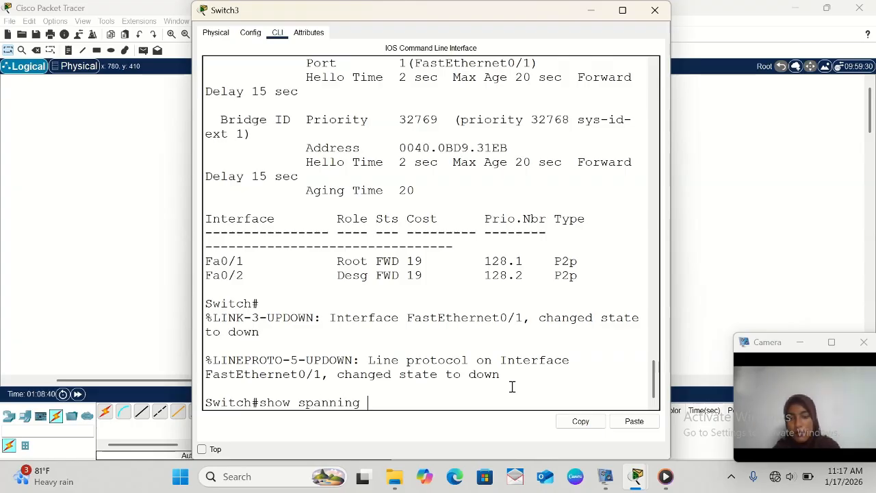
{"action": "type", "text": "-"}
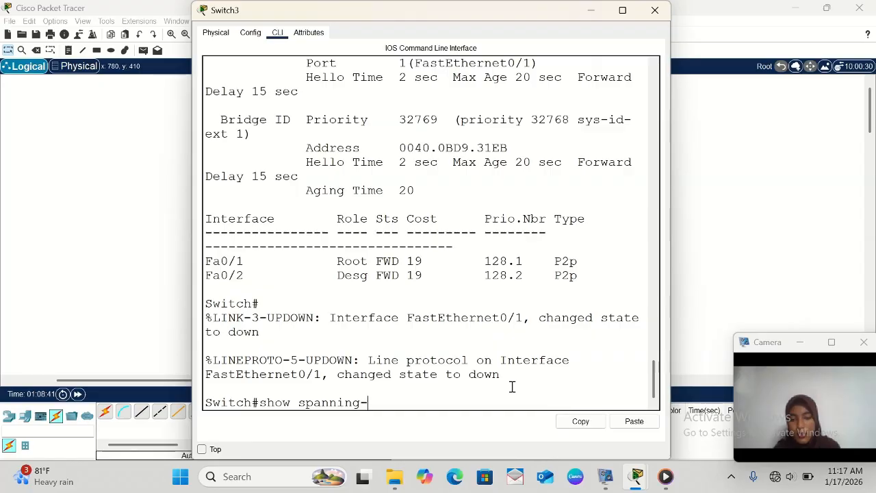
{"action": "type", "text": "tree"}
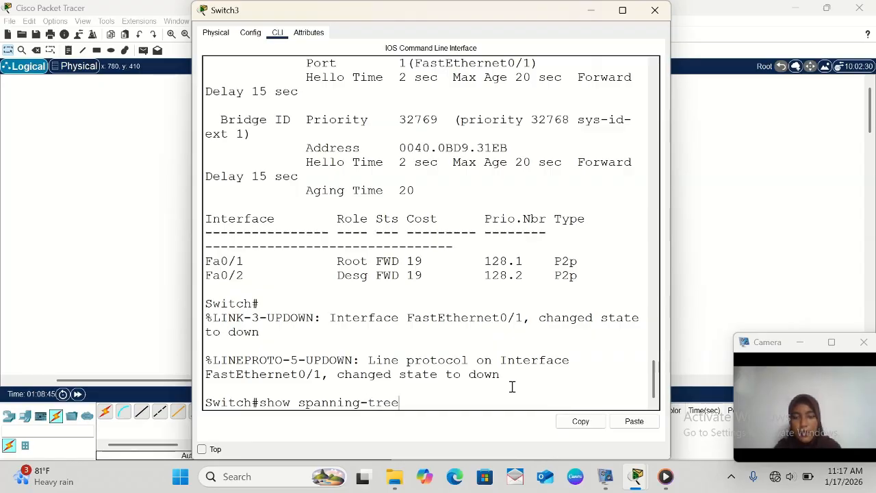
{"action": "key", "text": "Return"}
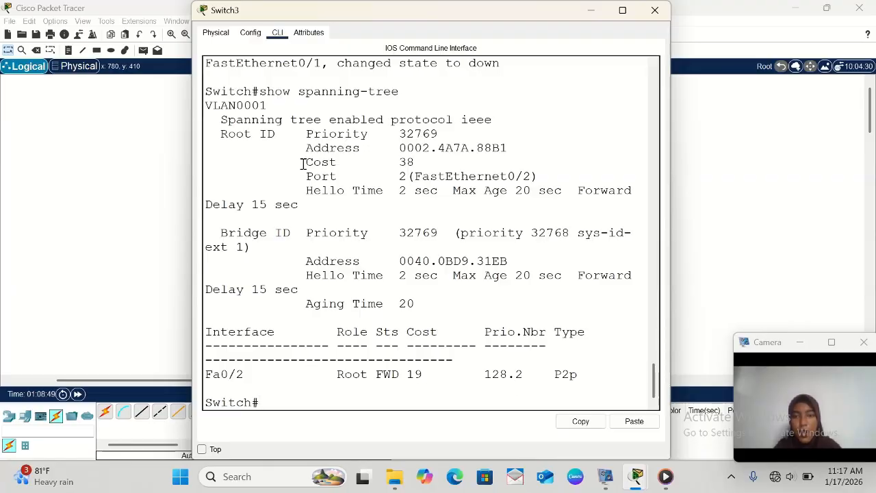
- Highlight the root Cost line in Switch3's new spanning-tree output and compare it with the remaining path in the topology
{"action": "left_click_drag", "start_coordinate": [302, 162], "coordinate": [437, 163]}
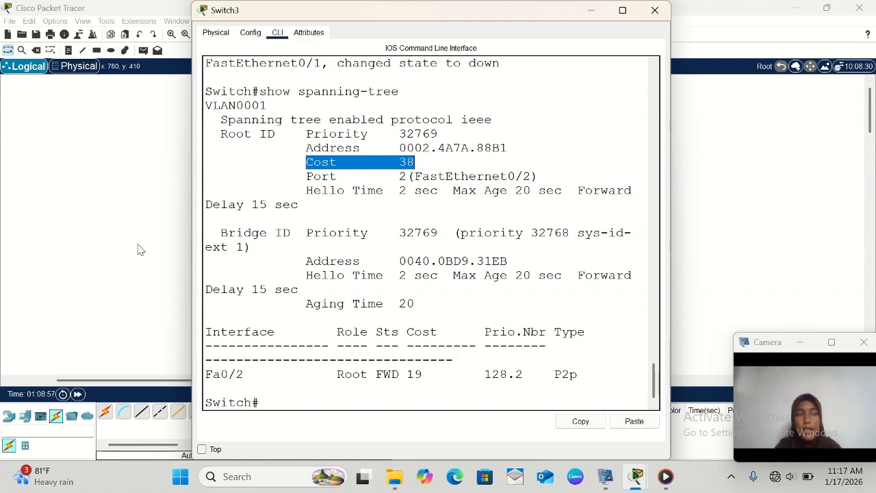
{"action": "scroll", "coordinate": [67, 245], "scroll_direction": "right", "scroll_amount": 5}
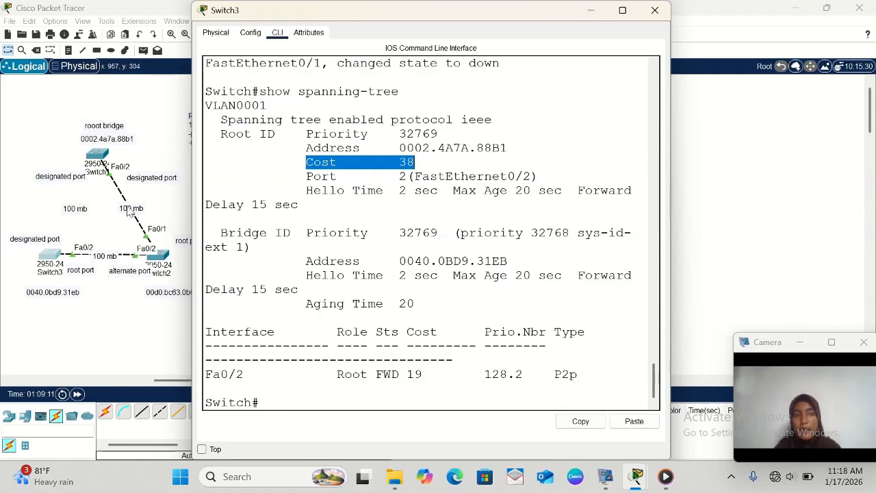
{"action": "scroll", "coordinate": [134, 254], "scroll_direction": "down", "scroll_amount": 1}
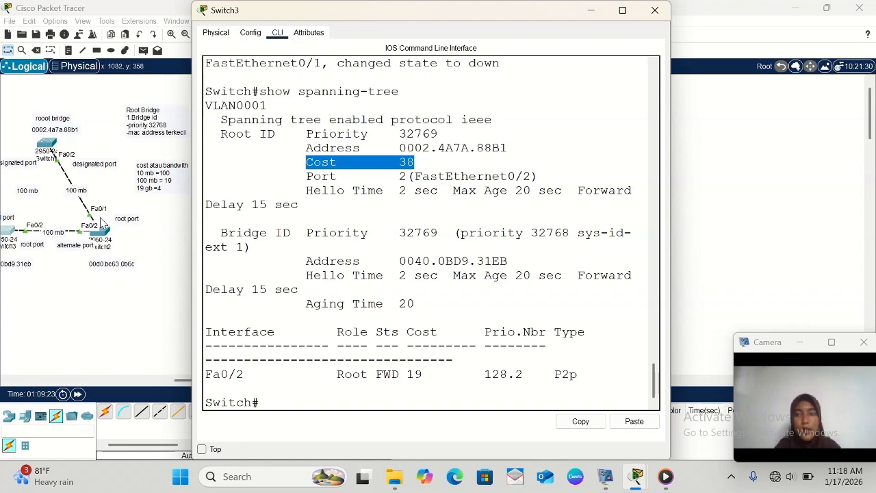
- Reconnect Switch3 to the root bridge with an automatically chosen cable
{"action": "scroll", "coordinate": [81, 227], "scroll_direction": "left", "scroll_amount": 2}
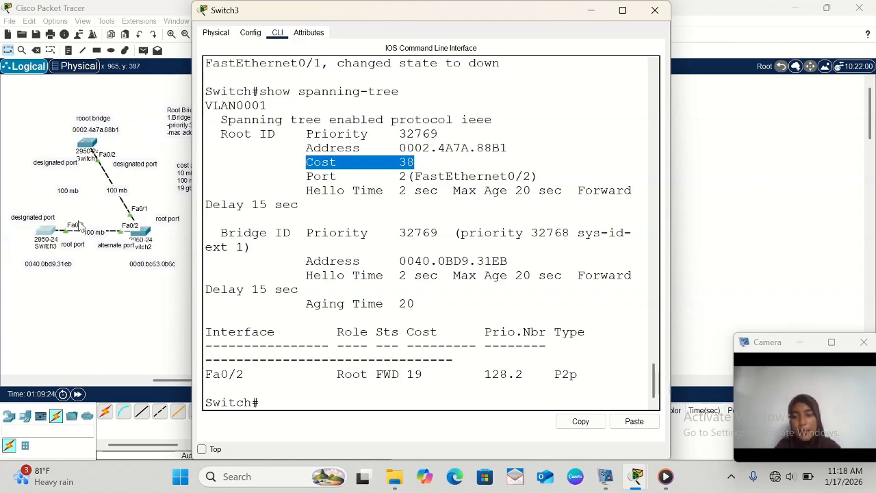
{"action": "left_click", "coordinate": [106, 416]}
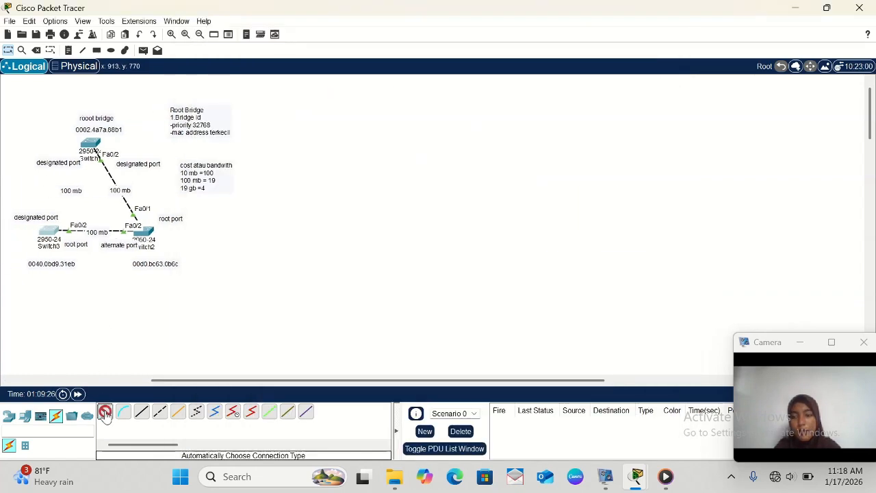
{"action": "left_click", "coordinate": [55, 231]}
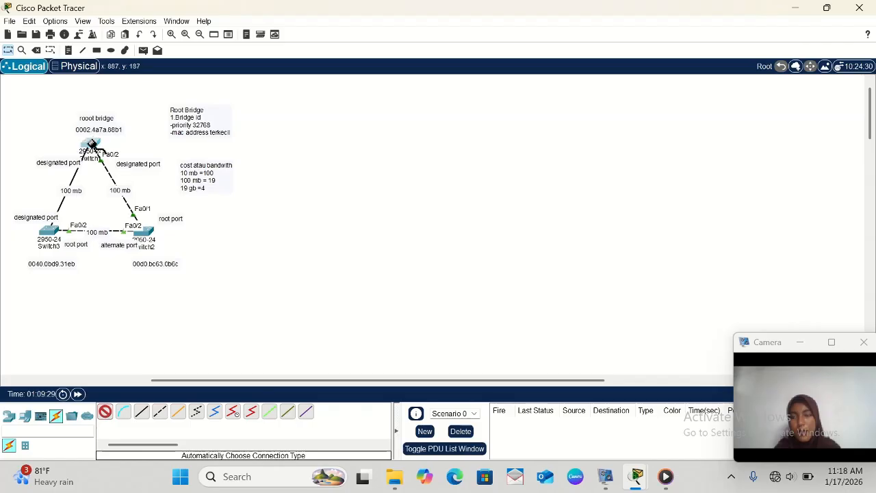
{"action": "left_click", "coordinate": [94, 143]}
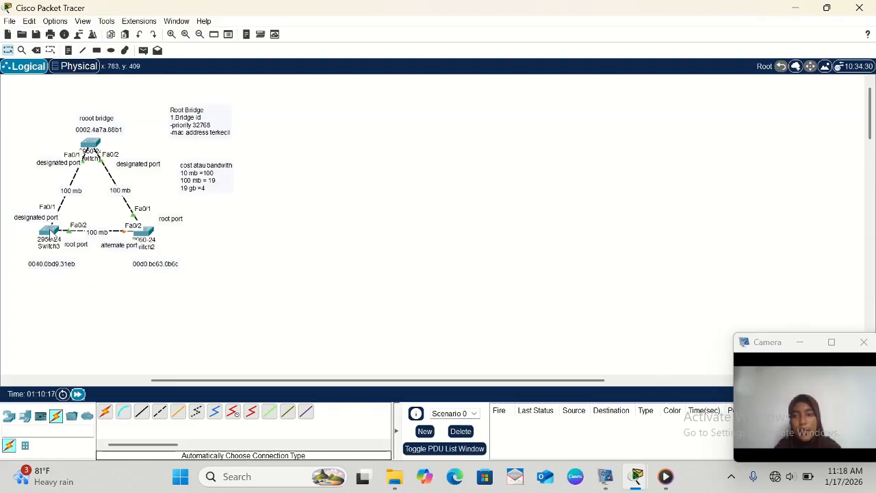
- Run "show spanning-tree" on Switch3 with the restored root link and highlight the root Cost line in the output
{"action": "mouse_move", "coordinate": [51, 234]}
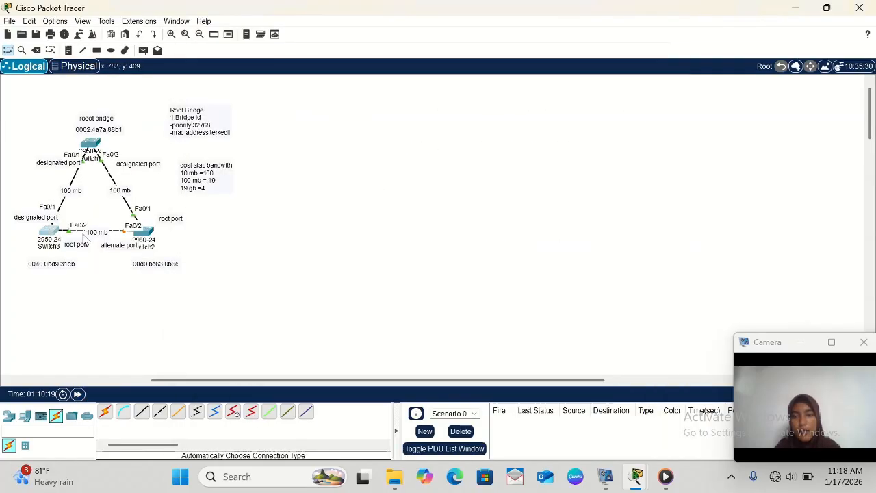
{"action": "left_click", "coordinate": [52, 235]}
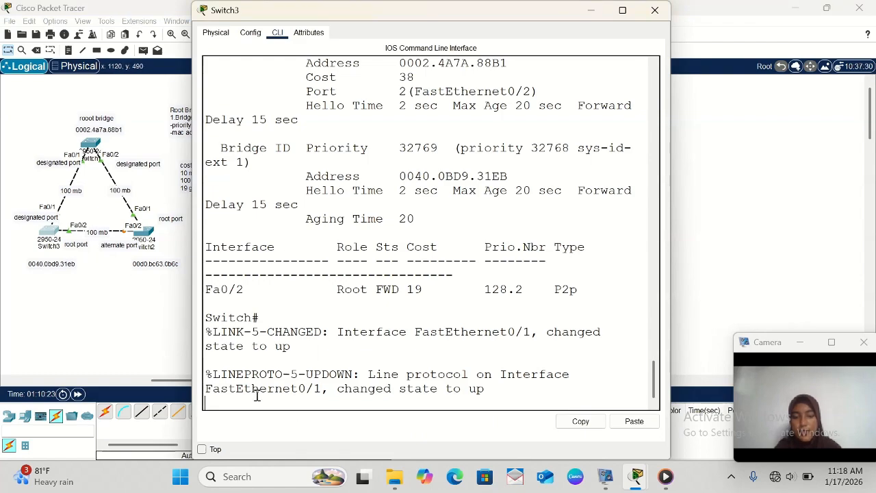
{"action": "key", "text": "Return"}
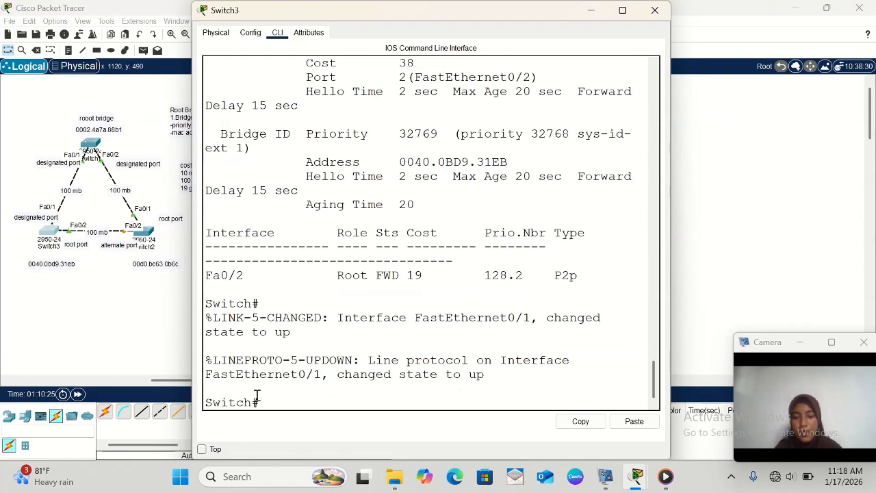
{"action": "type", "text": "show spa"}
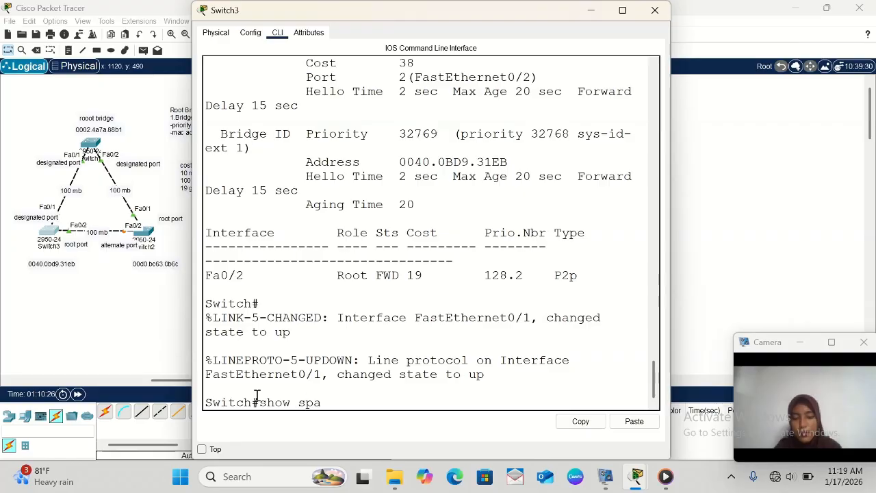
{"action": "type", "text": "nning"}
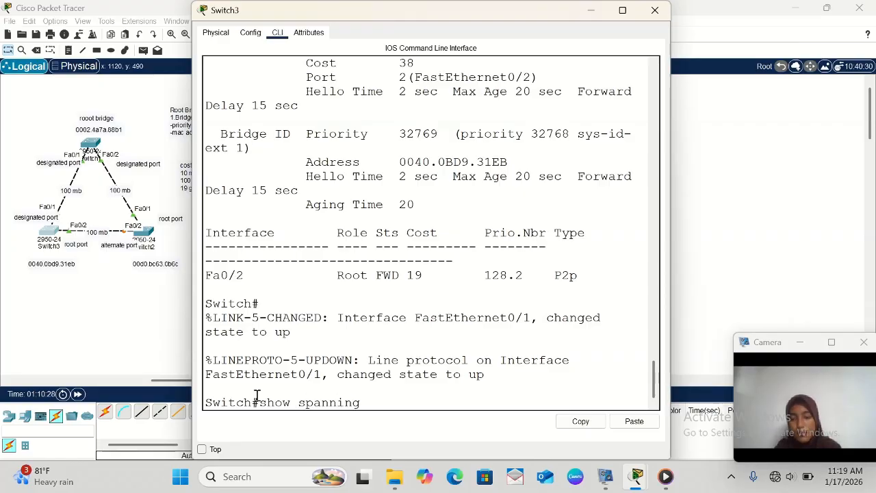
{"action": "type", "text": "-tree"}
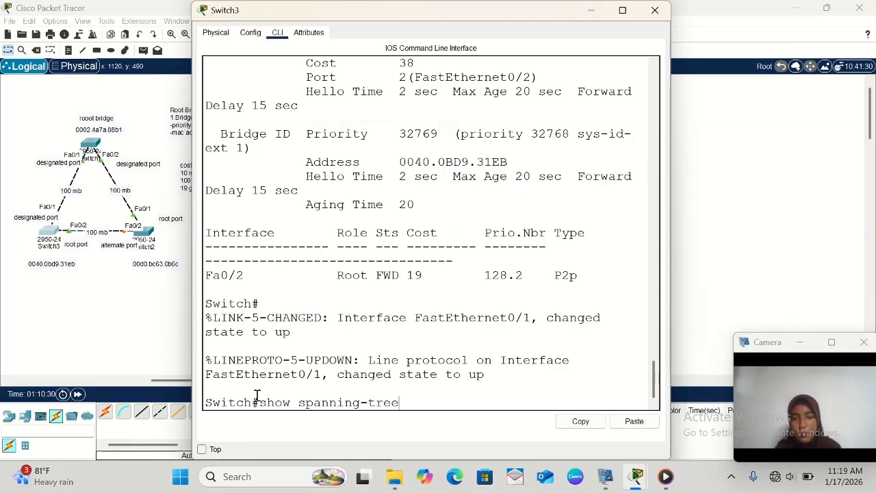
{"action": "key", "text": "Return"}
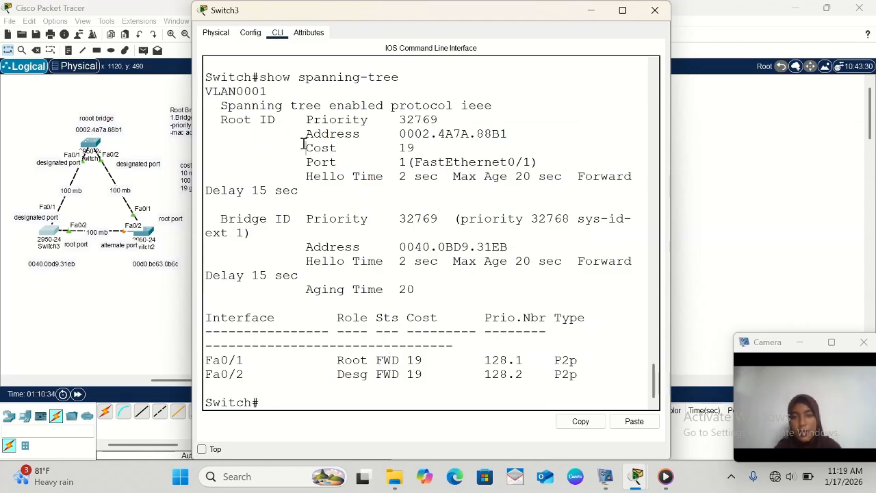
{"action": "left_click_drag", "start_coordinate": [306, 147], "coordinate": [436, 149]}
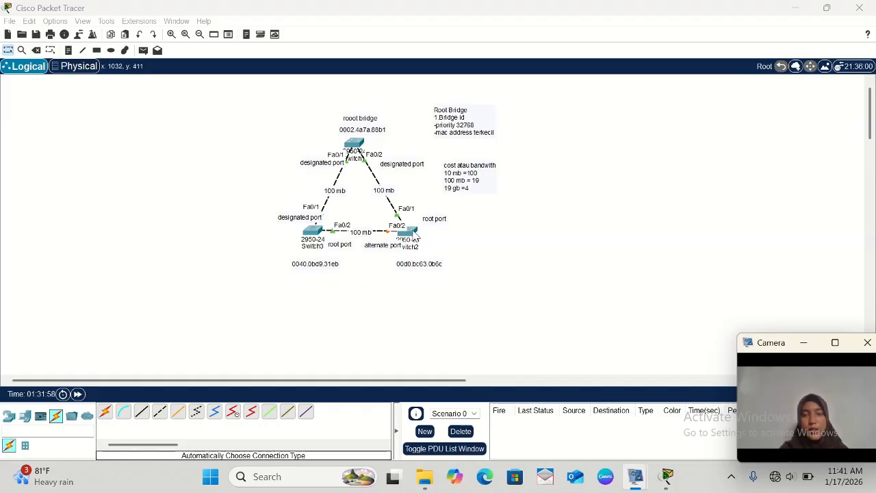
- Open Switch2's command line and enter global configuration mode with "ena" and "conf t"
{"action": "left_click", "coordinate": [413, 235]}
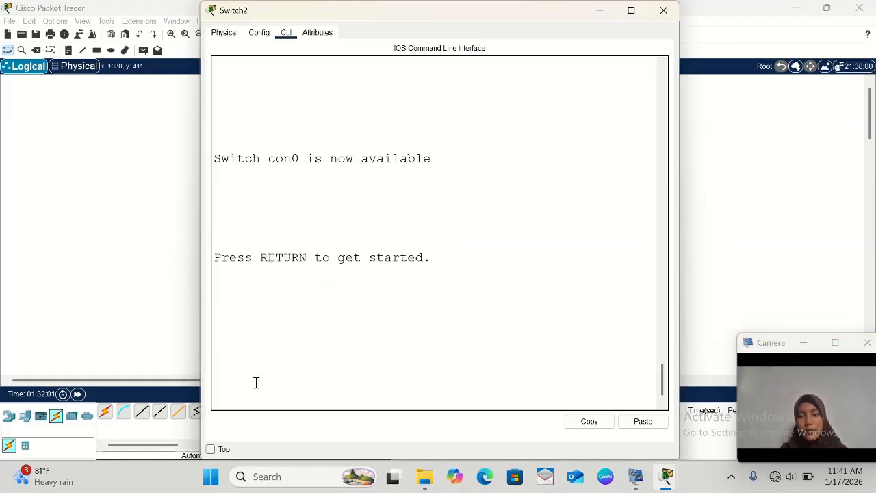
{"action": "key", "text": "Return"}
{"action": "type", "text": "e"}
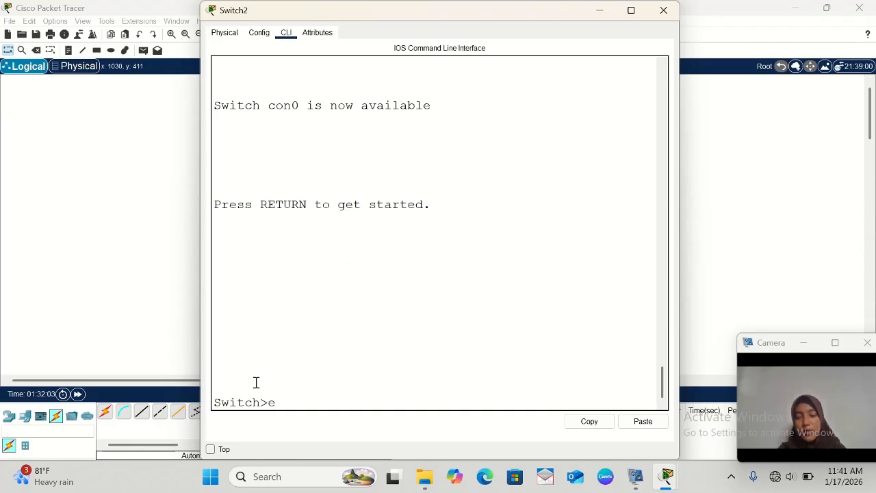
{"action": "type", "text": "na"}
{"action": "key", "text": "Return"}
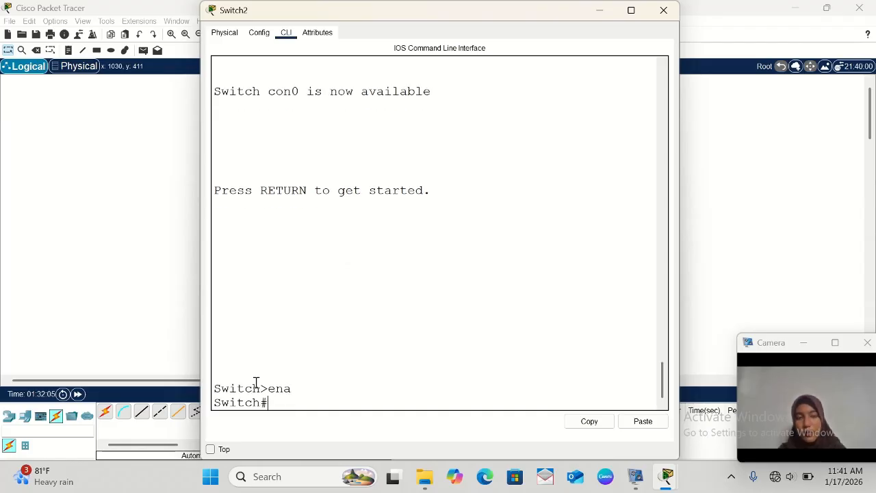
{"action": "type", "text": "c"}
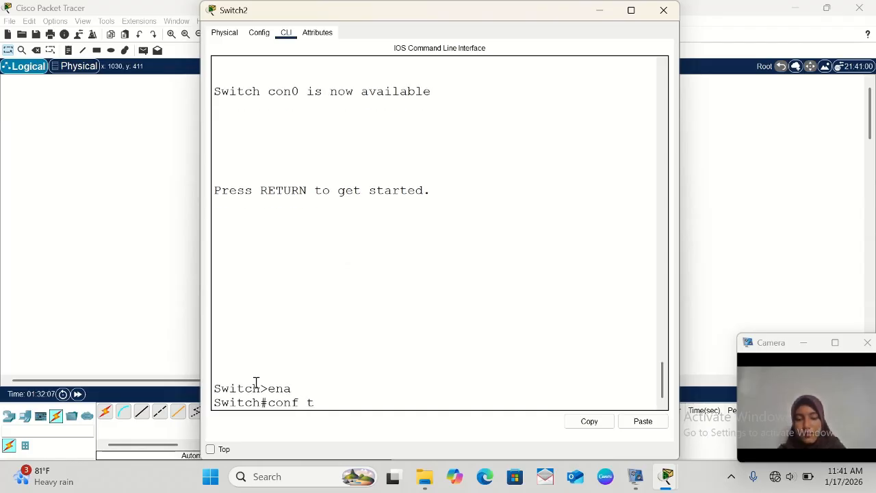
{"action": "type", "text": "onf t"}
{"action": "key", "text": "Return"}
- Enter interface fa0/1 on Switch2 and set its speed to 10
{"action": "type", "text": "itch(config)#int f"}
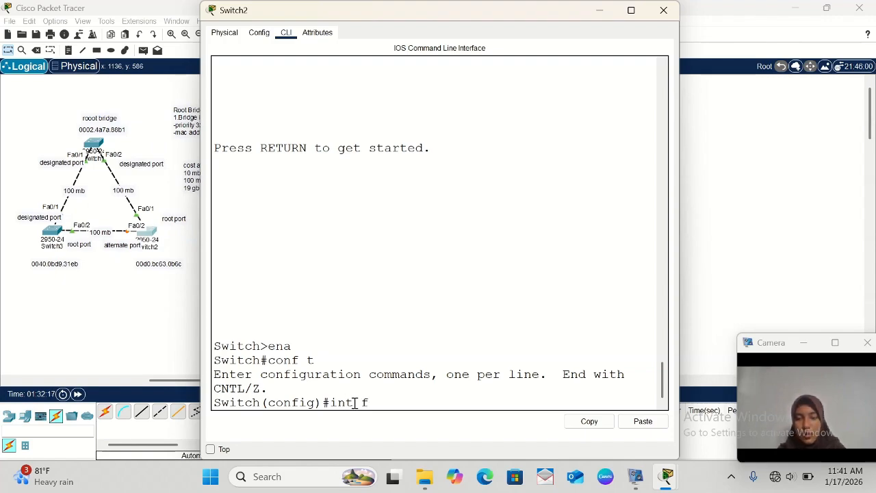
{"action": "type", "text": "a0/1"}
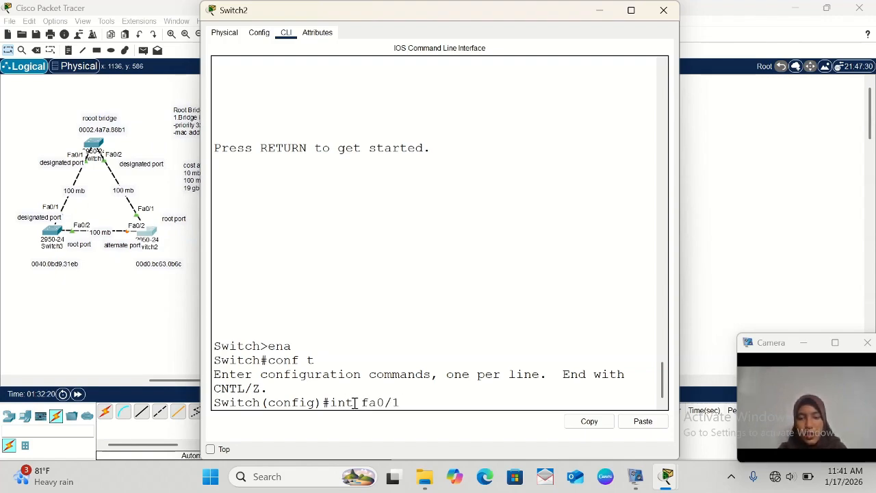
{"action": "key", "text": "Return"}
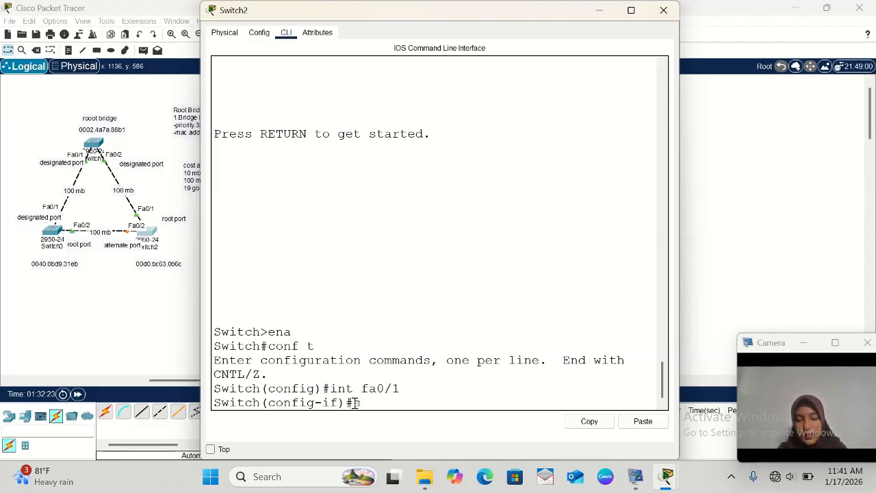
{"action": "type", "text": "speed"}
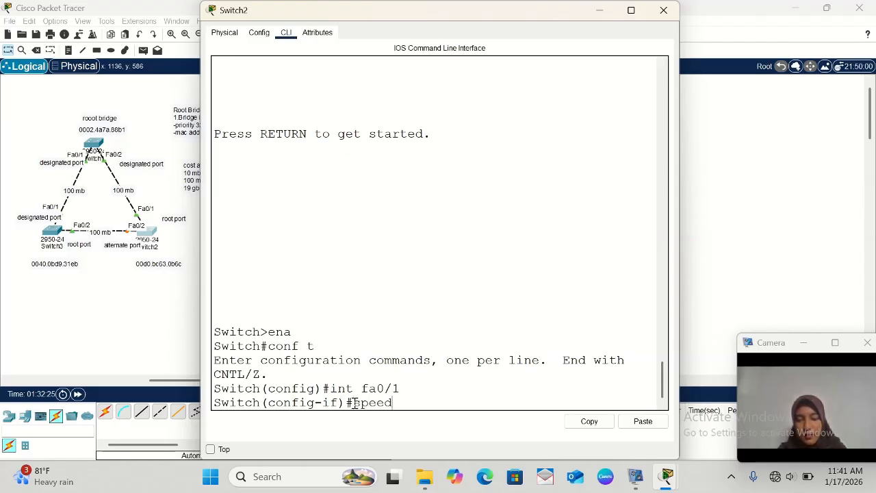
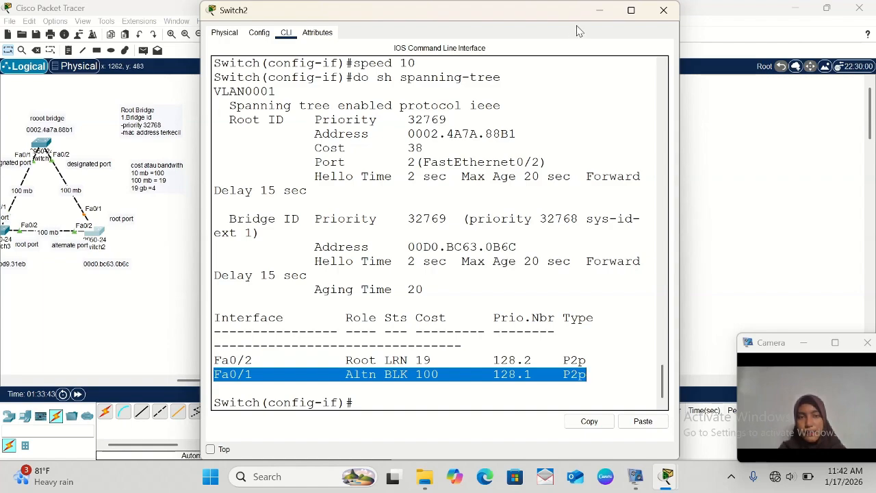
- Minimize Switch2's window, delete the link between the root bridge and Switch3, and return to selection mode
{"action": "left_click", "coordinate": [597, 18]}
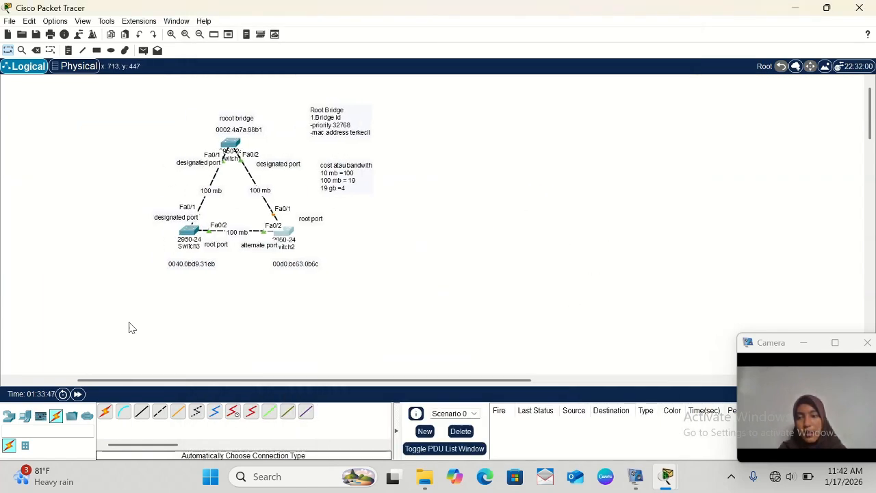
{"action": "left_click", "coordinate": [37, 50]}
{"action": "left_click", "coordinate": [467, 256]}
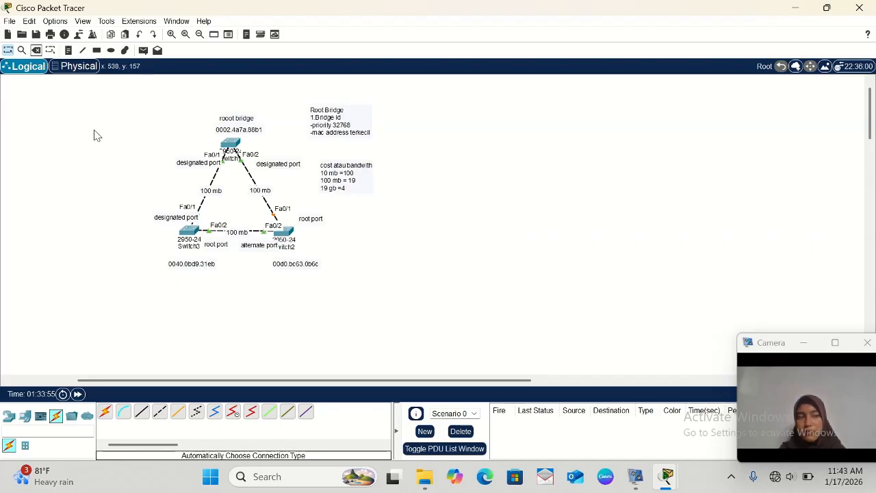
{"action": "left_click", "coordinate": [36, 51]}
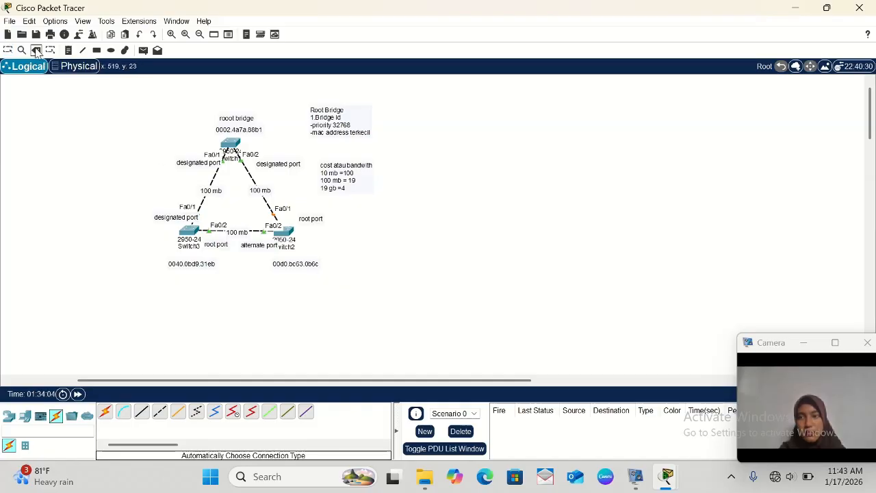
{"action": "left_click", "coordinate": [214, 181]}
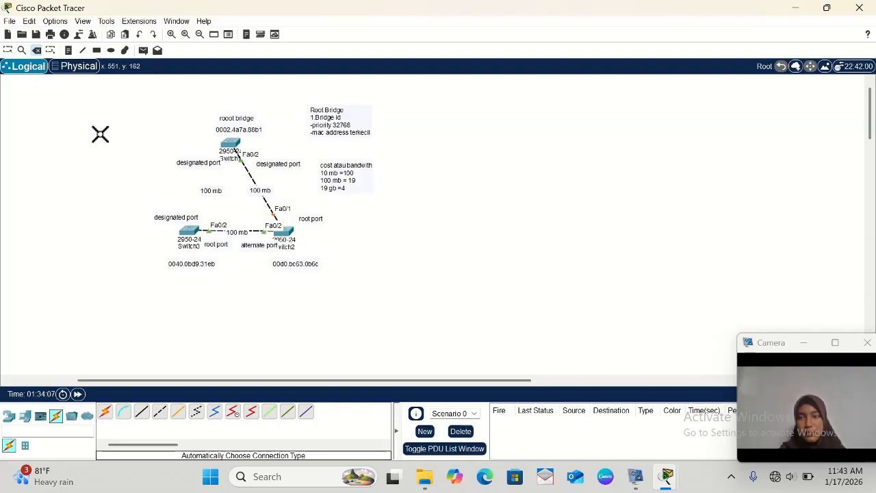
{"action": "left_click", "coordinate": [9, 52]}
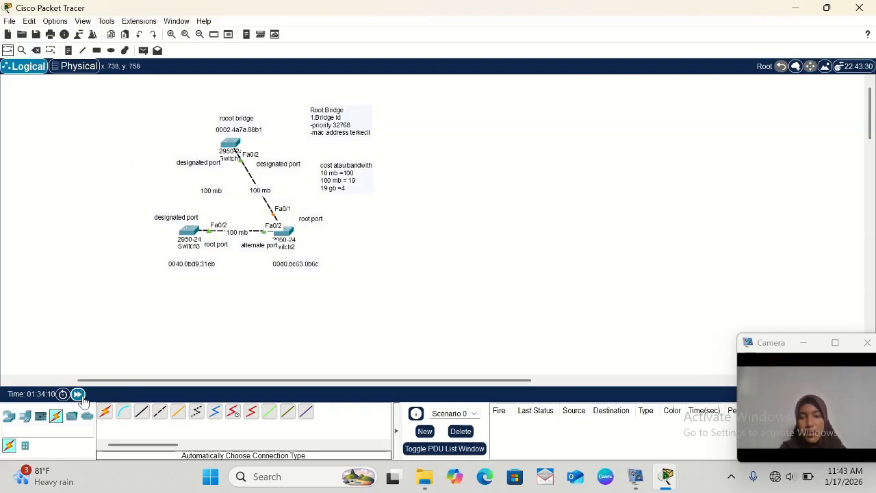
- Fast-forward the simulation time repeatedly so that Switch2's Fa0/1 link to the root bridge reconverges
{"action": "left_click", "coordinate": [78, 395]}
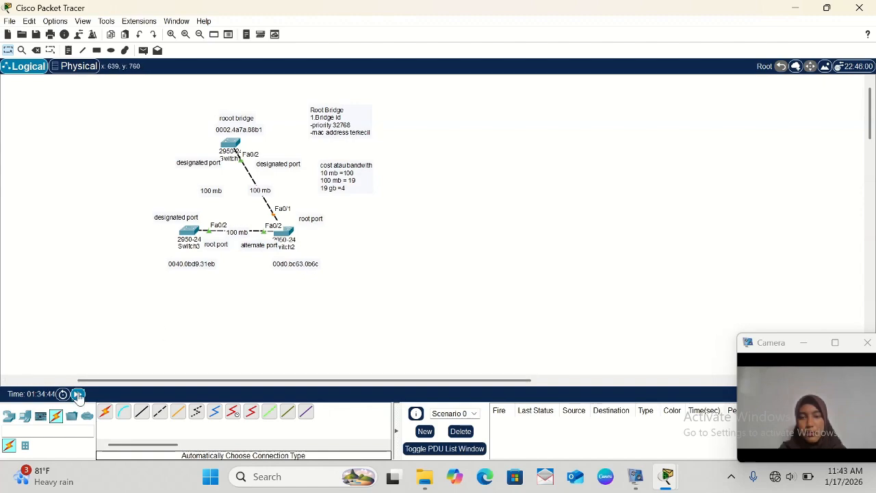
{"action": "left_click", "coordinate": [78, 394]}
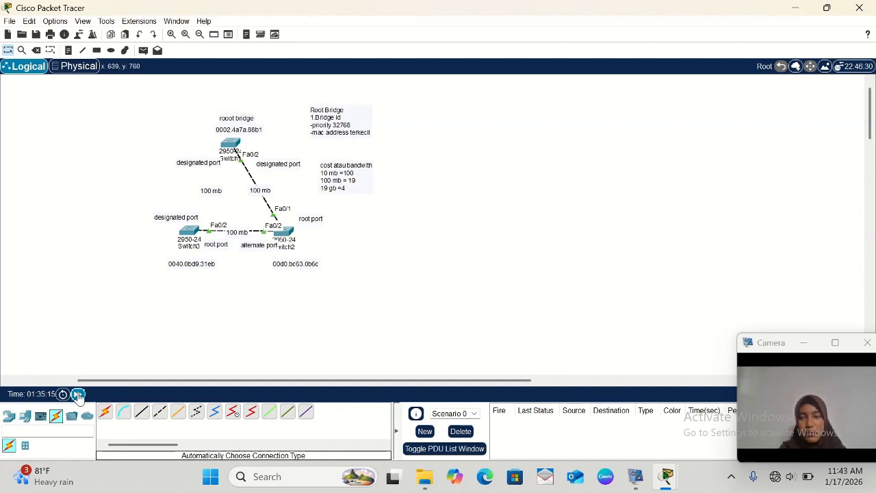
{"action": "double_click", "coordinate": [79, 395]}
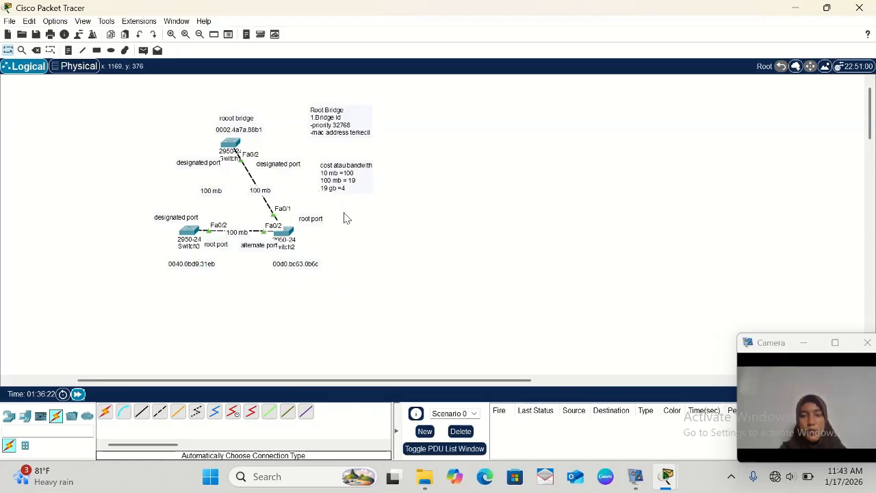
- Reopen Switch2's command line, compare its earlier spanning-tree output with the remaining links, and minimize the window
{"action": "left_click", "coordinate": [287, 237]}
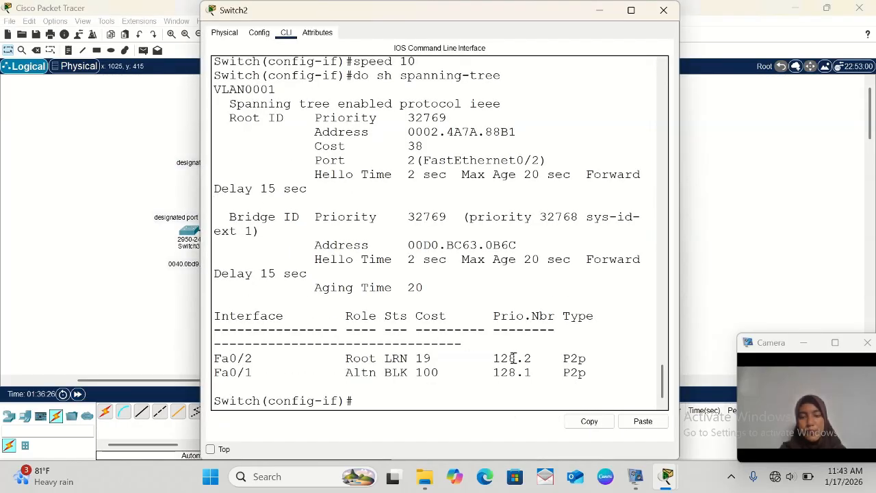
{"action": "scroll", "coordinate": [141, 314], "scroll_direction": "right", "scroll_amount": 5}
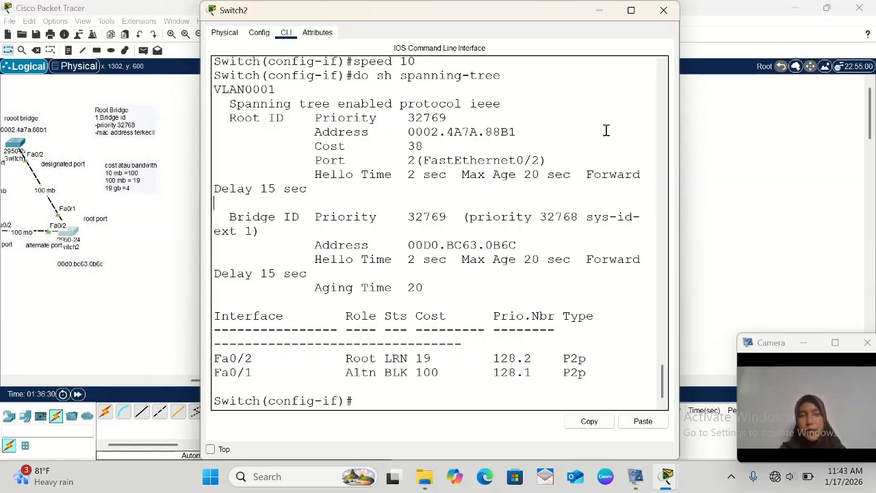
{"action": "left_click", "coordinate": [597, 11]}
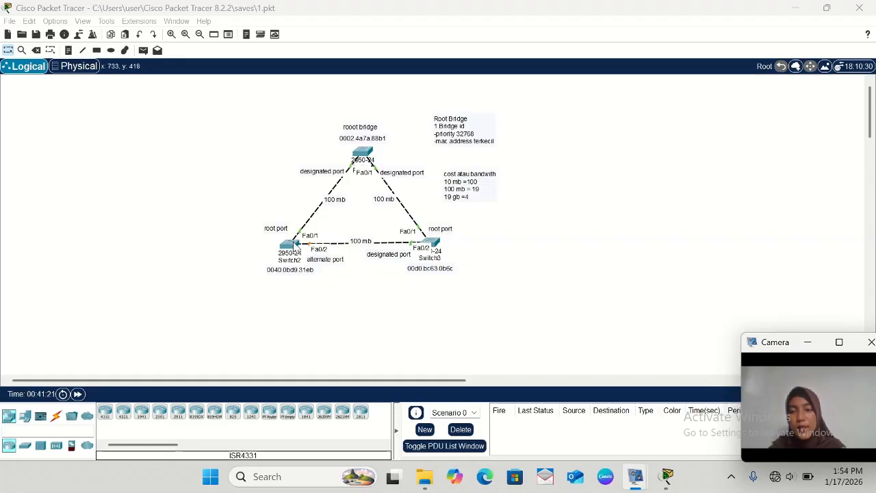
- Open Switch2's command line and enter global configuration mode with ena and conf t
{"action": "left_click", "coordinate": [294, 245]}
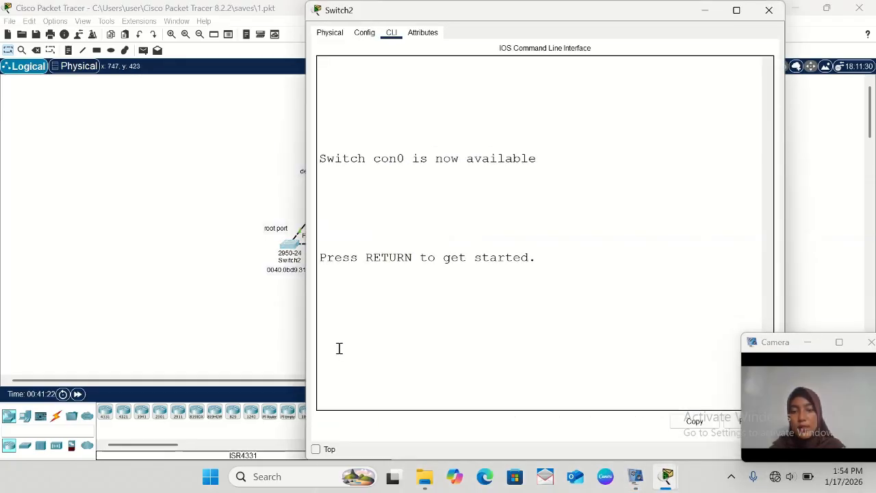
{"action": "key", "text": "Return"}
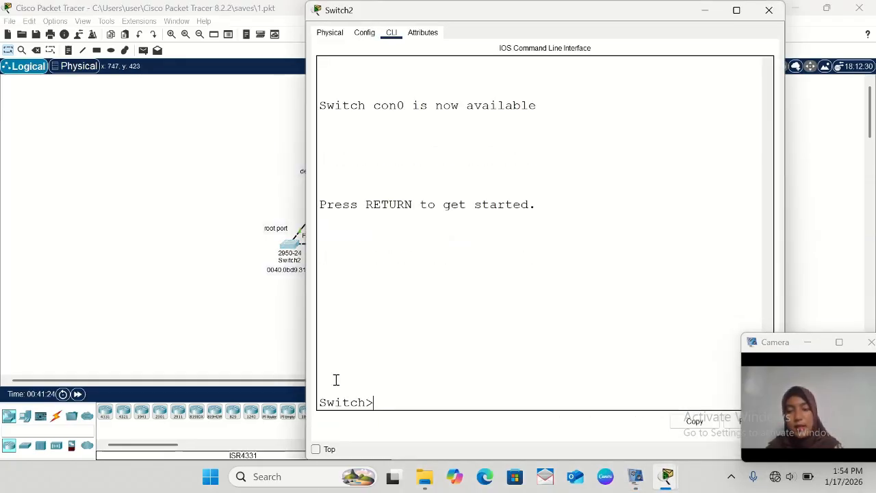
{"action": "type", "text": "ena"}
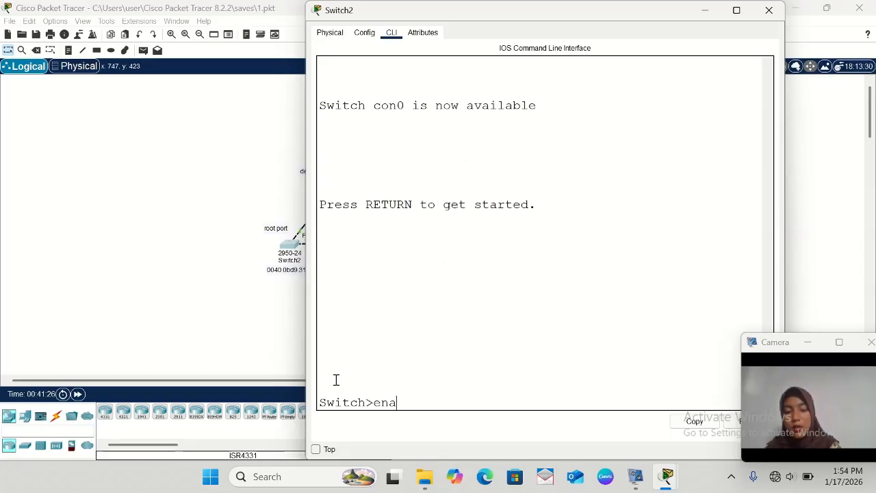
{"action": "key", "text": "Return"}
{"action": "type", "text": "ch#conf"}
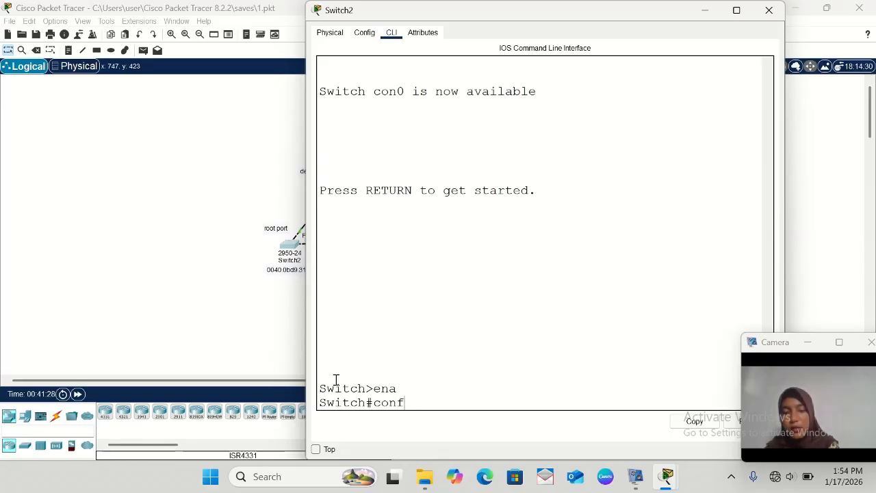
{"action": "type", "text": " t"}
{"action": "key", "text": "Return"}
- Query the accepted values for spanning-tree vlan 1 priority on Switch2 and highlight the listed range
{"action": "type", "text": "s"}
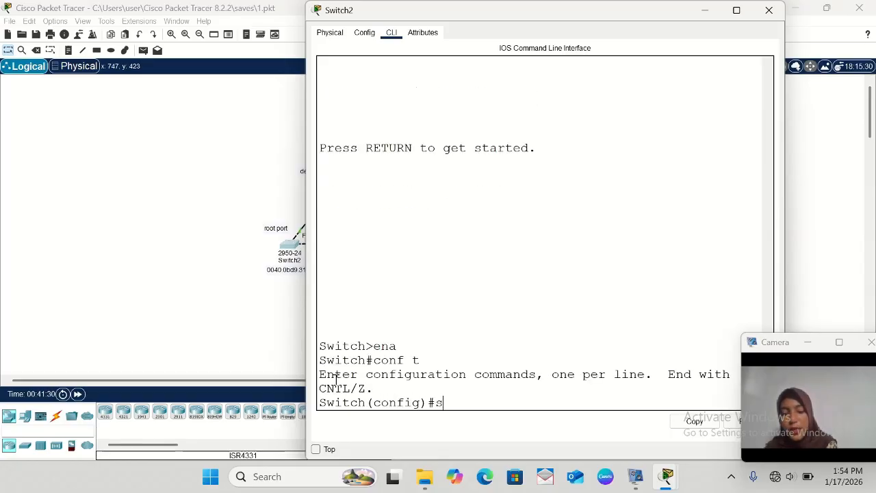
{"action": "type", "text": "po"}
{"action": "key", "text": "BackSpace"}
{"action": "type", "text": "a"}
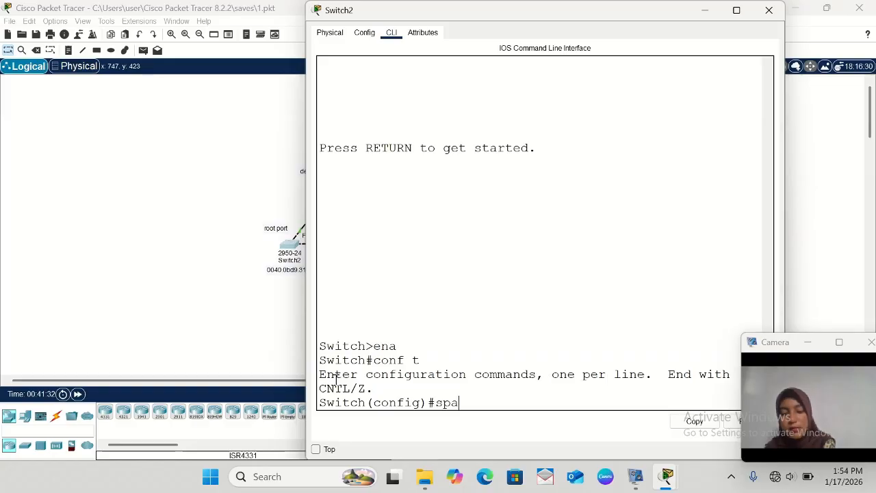
{"action": "type", "text": "nning"}
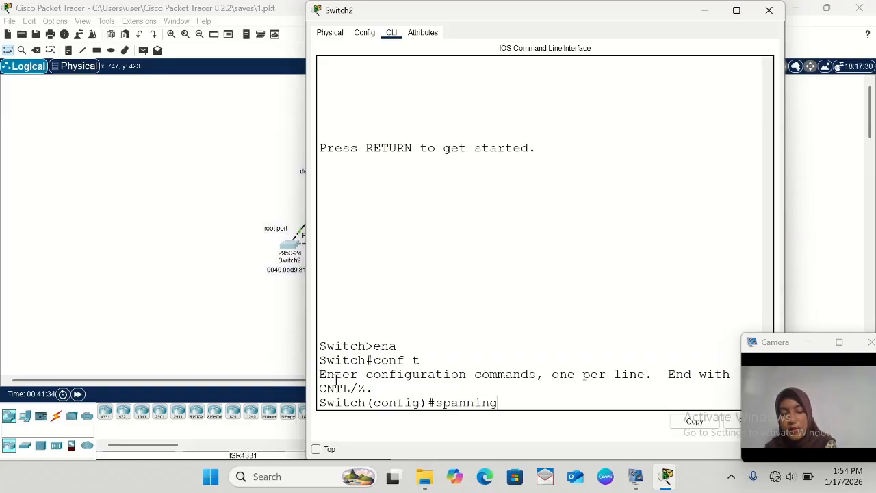
{"action": "type", "text": "-tree "}
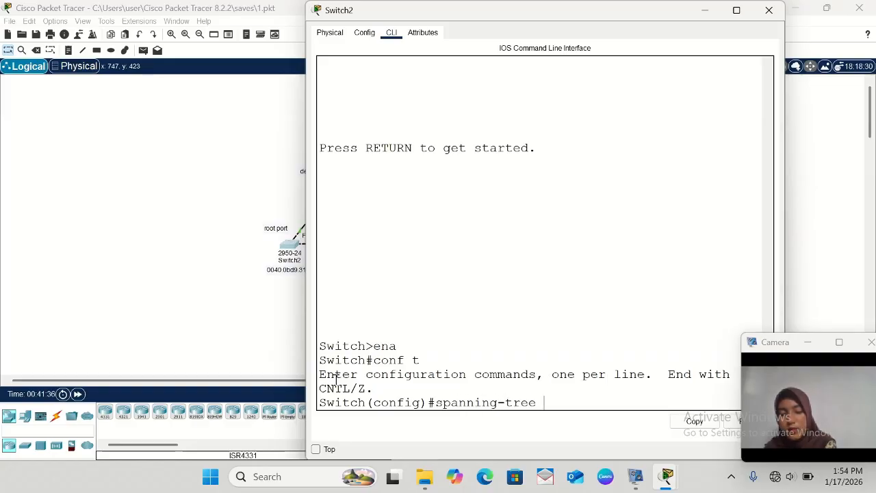
{"action": "type", "text": "vlan 1 p"}
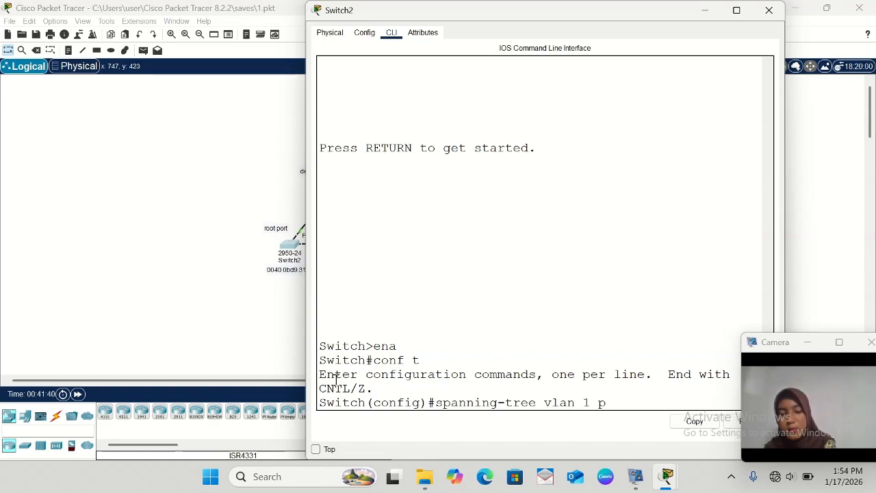
{"action": "type", "text": "riori"}
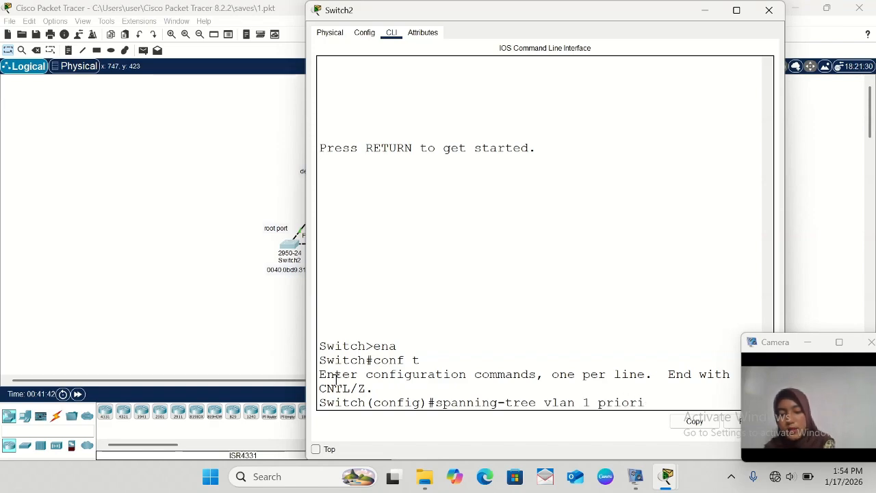
{"action": "type", "text": "ty ?"}
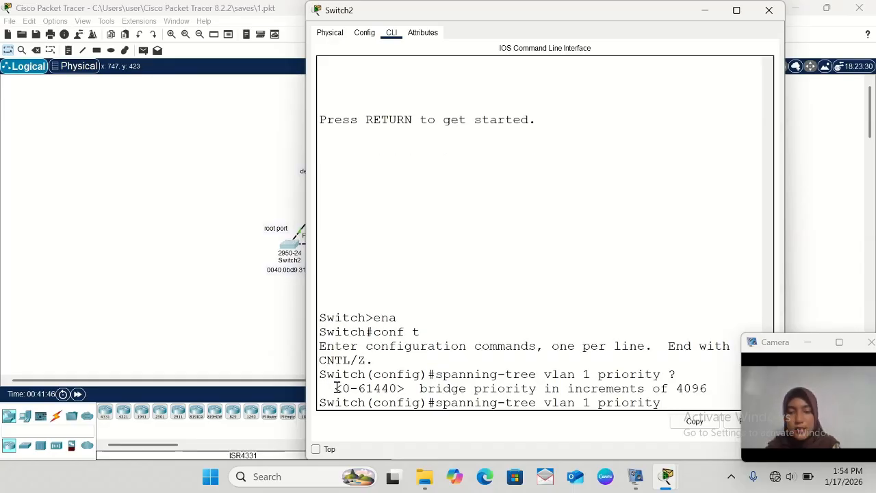
{"action": "left_click_drag", "start_coordinate": [334, 388], "coordinate": [406, 388]}
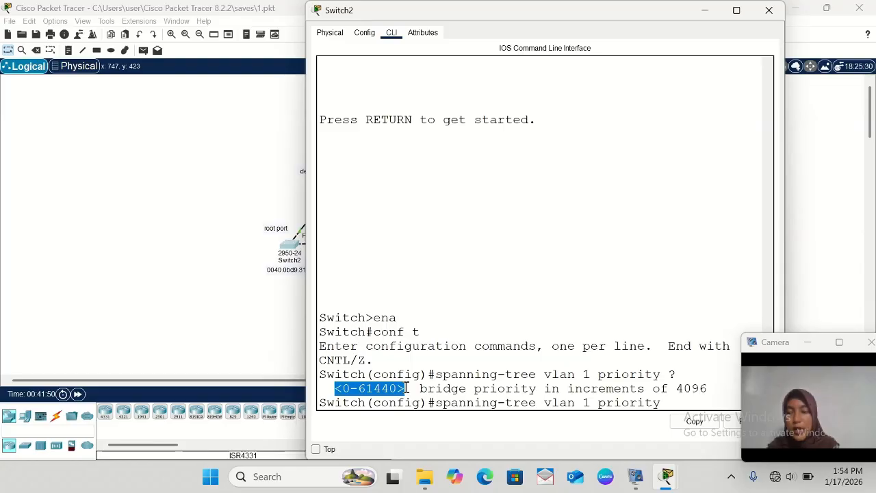
- Try to set Switch2's VLAN 1 spanning-tree priority to 1027 and highlight the allowed values
{"action": "left_click", "coordinate": [671, 402]}
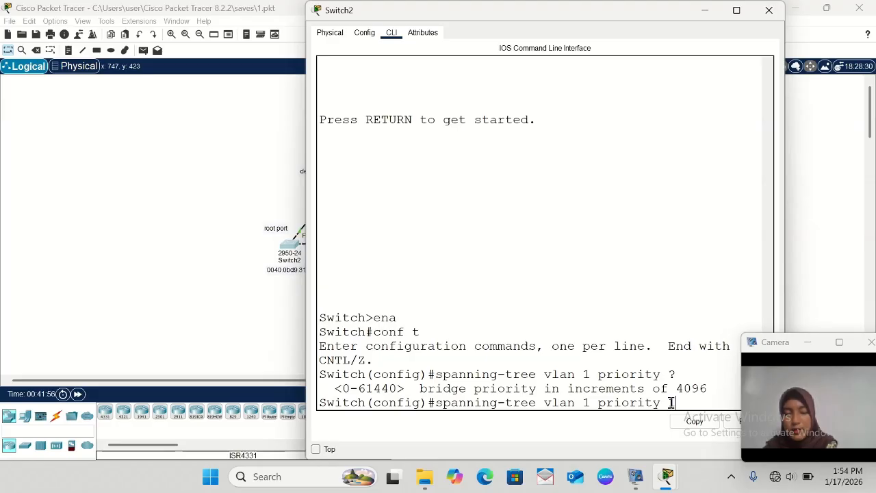
{"action": "type", "text": "0"}
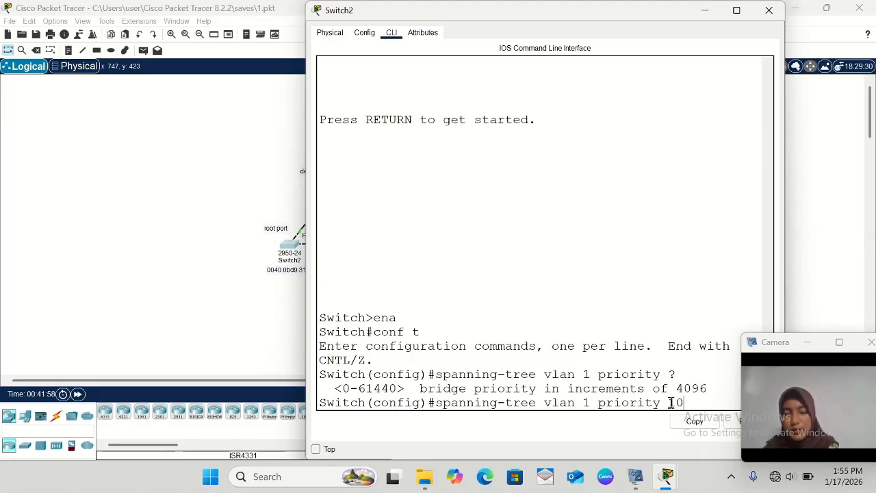
{"action": "type", "text": "027"}
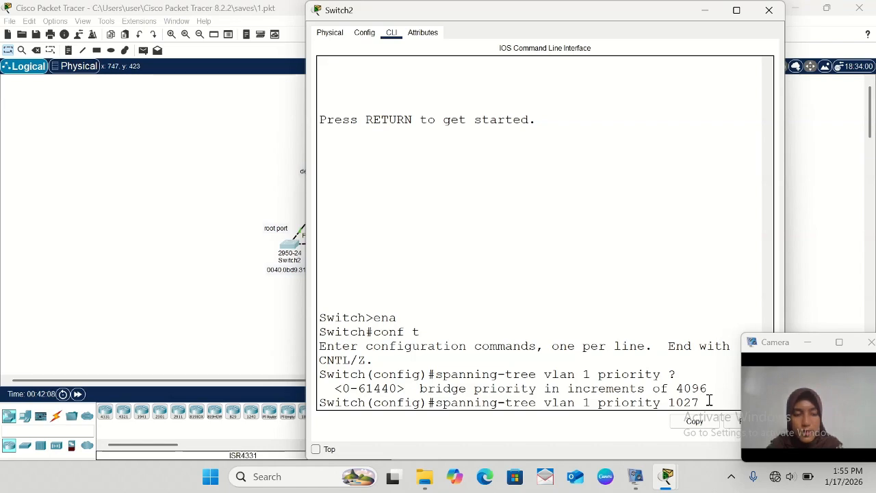
{"action": "key", "text": "Return"}
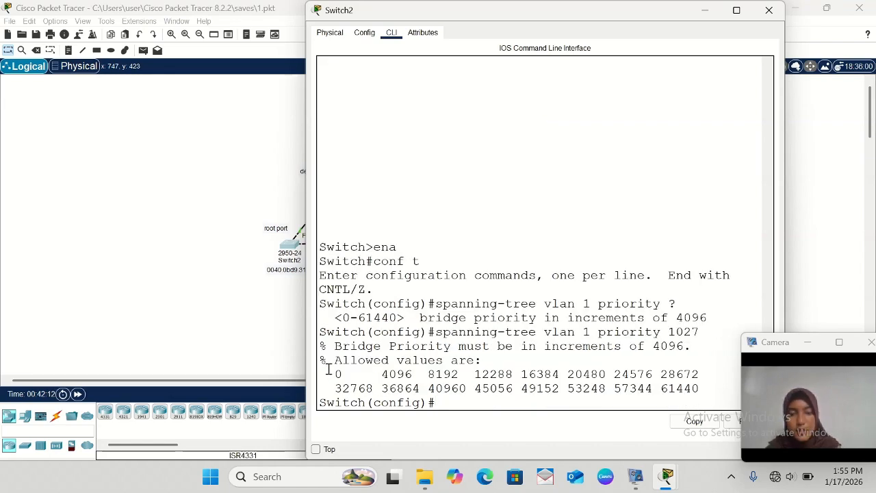
{"action": "left_click_drag", "start_coordinate": [327, 371], "coordinate": [703, 390]}
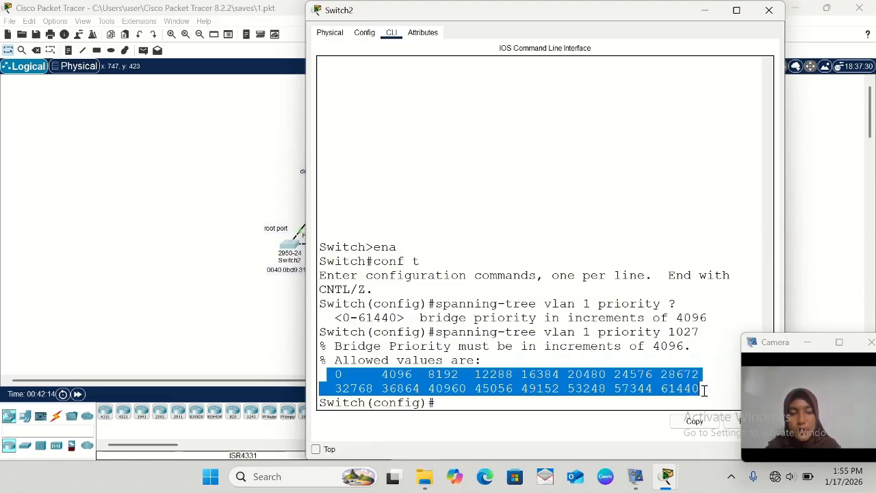
- Recall the VLAN 1 spanning-tree priority command on Switch2 and replace its value with 28672
{"action": "left_click", "coordinate": [455, 403]}
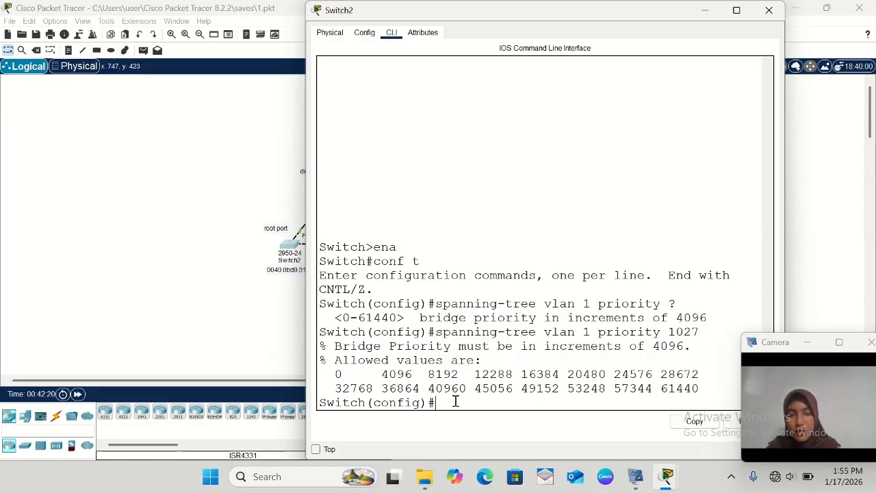
{"action": "key", "text": "Up"}
{"action": "key", "text": "BackSpace"}
{"action": "key", "text": "BackSpace"}
{"action": "key", "text": "BackSpace"}
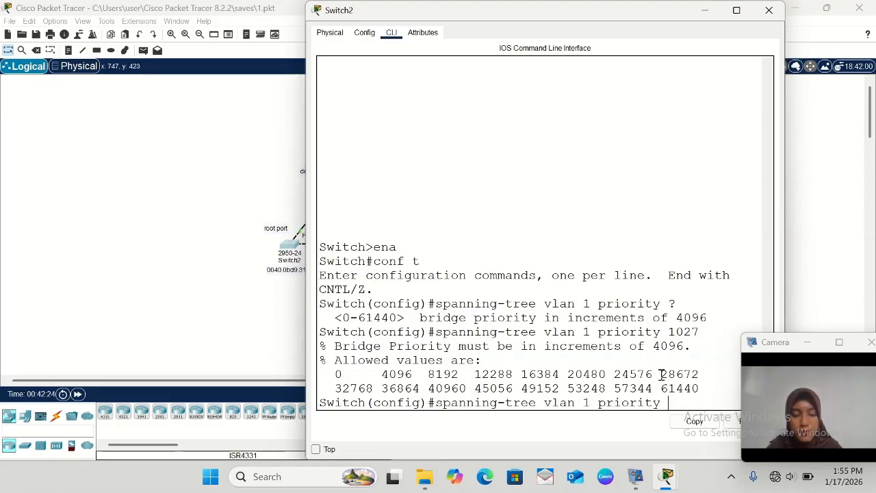
{"action": "left_click_drag", "start_coordinate": [662, 374], "coordinate": [712, 372]}
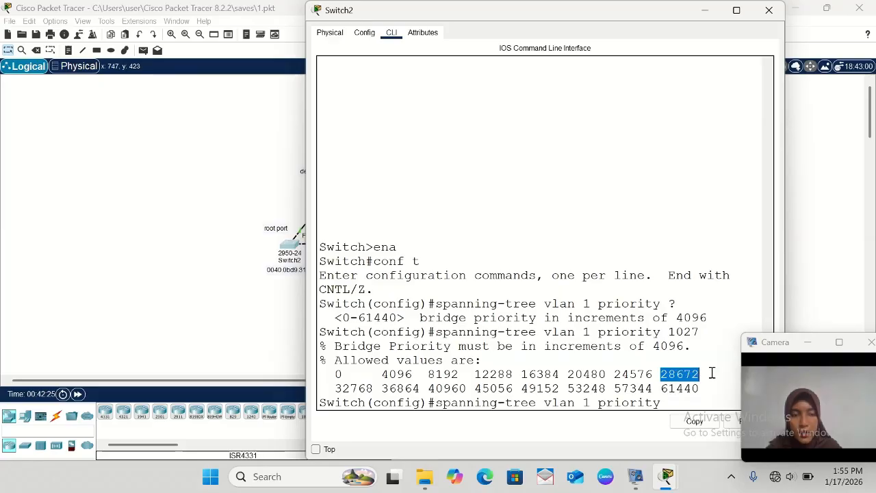
{"action": "left_click", "coordinate": [669, 404]}
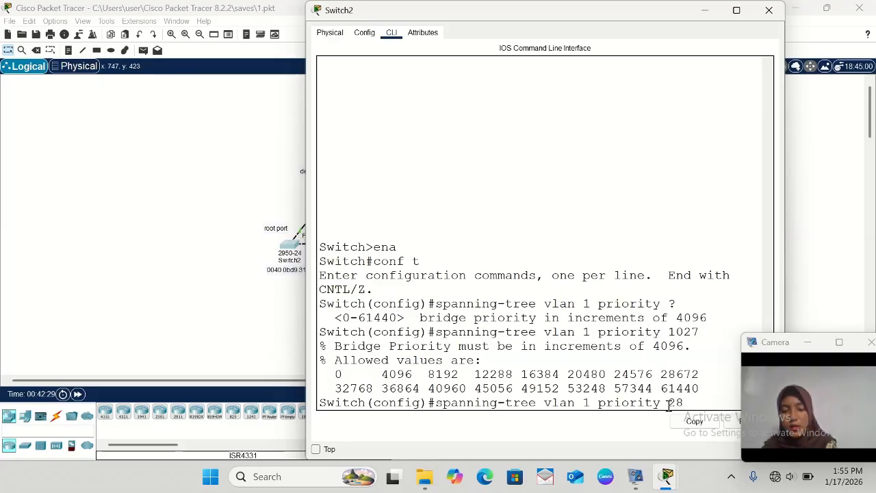
{"action": "type", "text": "28672"}
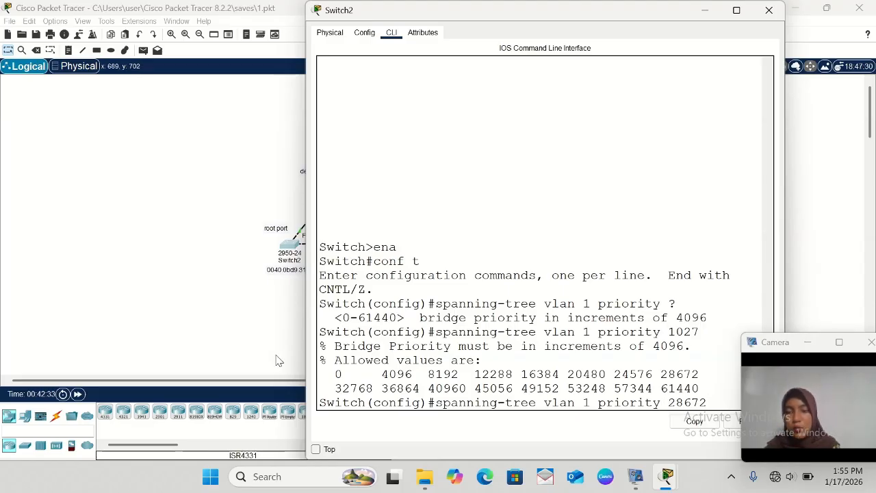
{"action": "scroll", "coordinate": [180, 290], "scroll_direction": "left", "scroll_amount": 8}
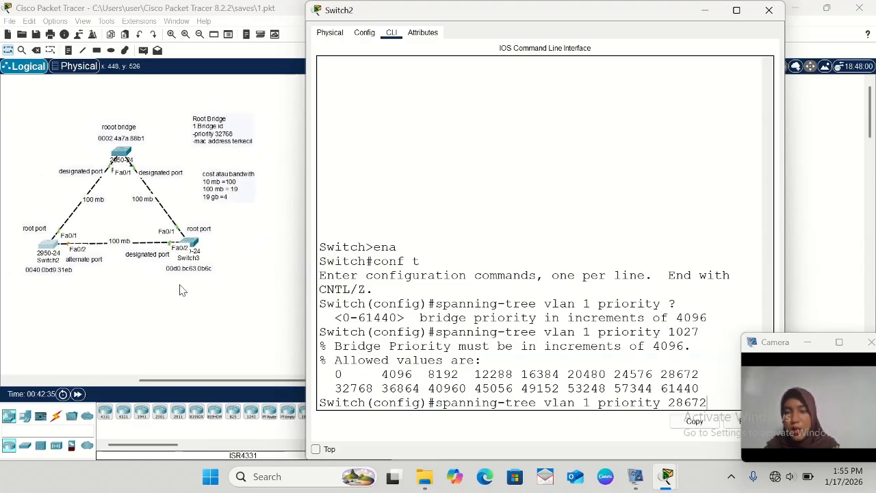
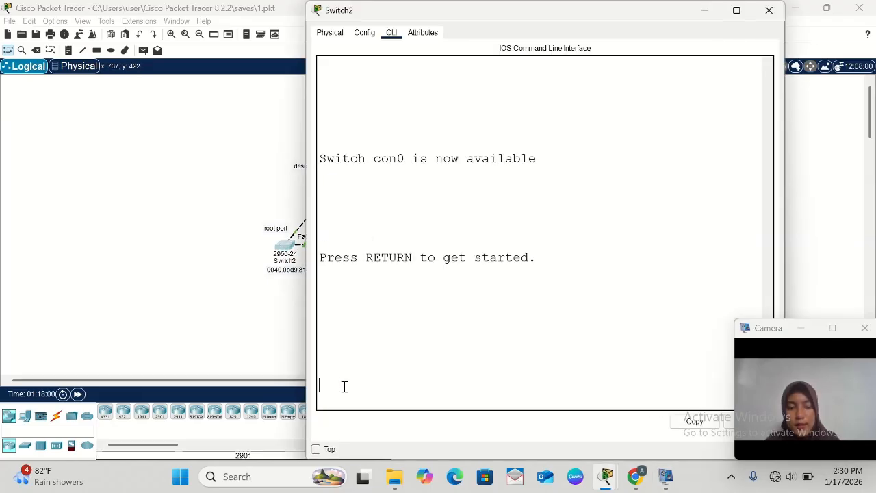
- Start a new Switch2 console session and enter global configuration mode with ena and conf t
{"action": "key", "text": "Return"}
{"action": "type", "text": "en"}
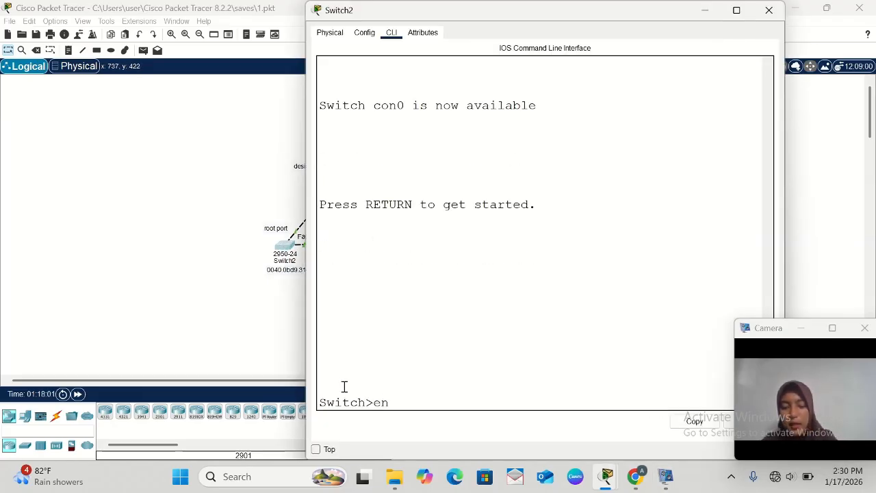
{"action": "type", "text": "a"}
{"action": "key", "text": "Return"}
{"action": "type", "text": "v"}
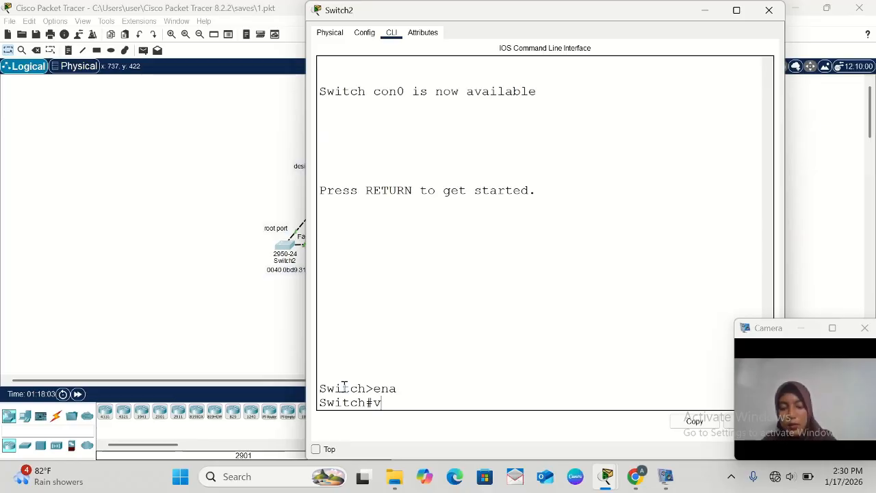
{"action": "key", "text": "BackSpace"}
{"action": "type", "text": "con"}
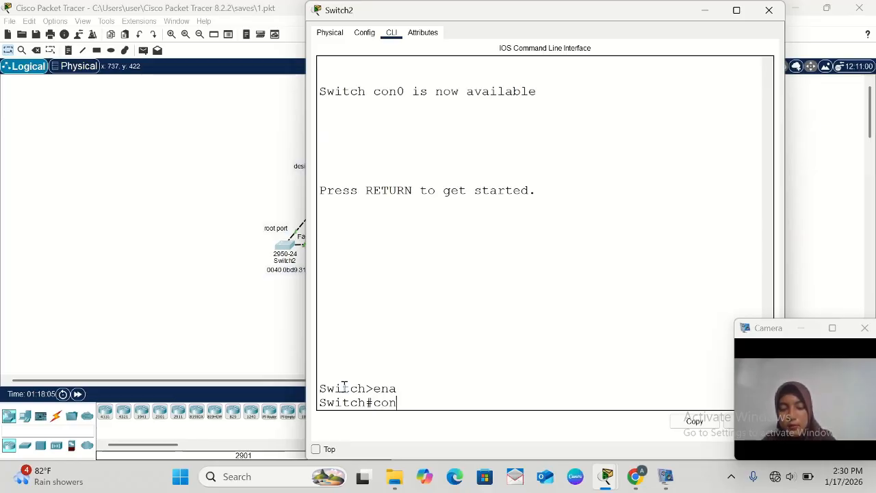
{"action": "type", "text": "f t"}
{"action": "key", "text": "Return"}
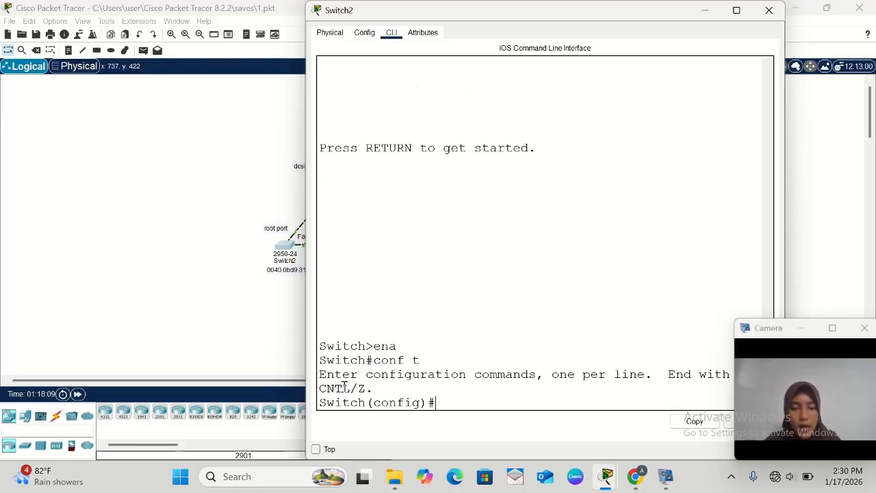
- Create VLAN 2 and VLAN 3 on Switch2
{"action": "type", "text": "vlabn"}
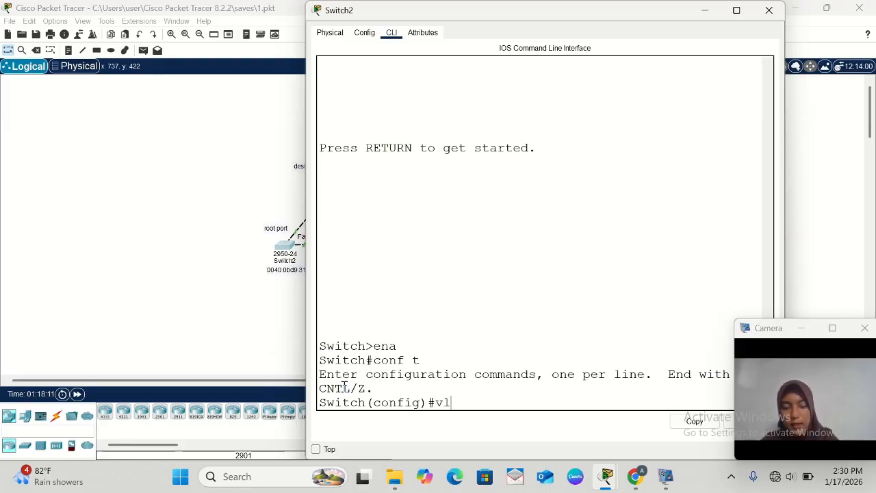
{"action": "key", "text": "BackSpace"}
{"action": "key", "text": "BackSpace"}
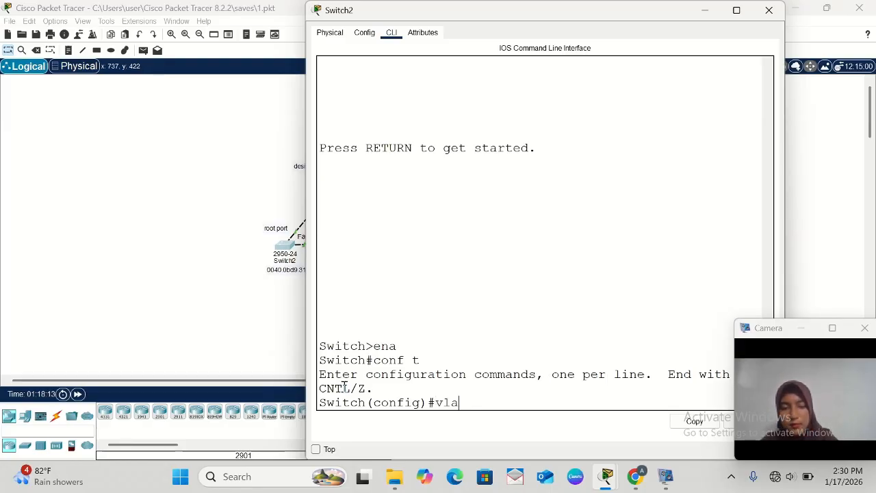
{"action": "type", "text": "n 2"}
{"action": "key", "text": "Return"}
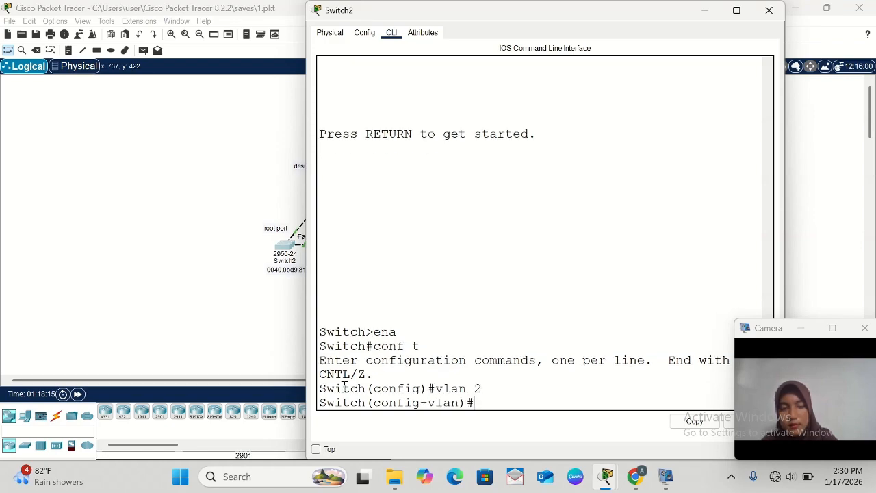
{"action": "type", "text": "vlan"}
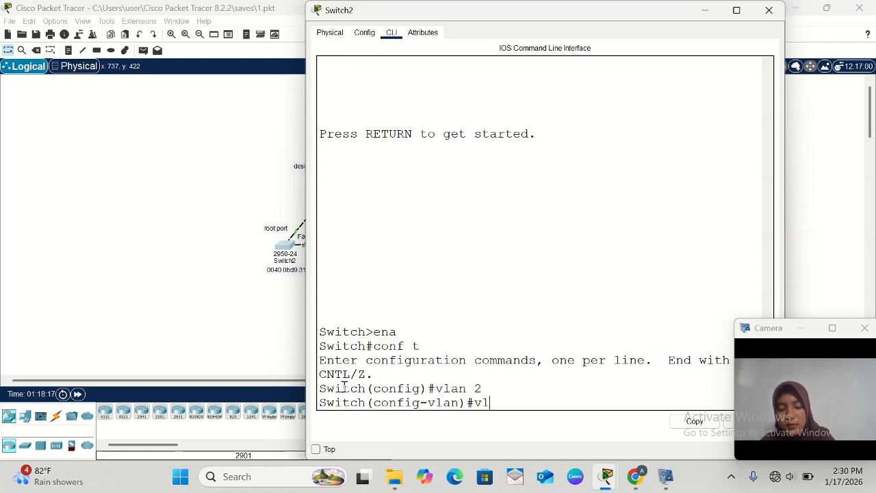
{"action": "type", "text": " 3"}
{"action": "key", "text": "Return"}
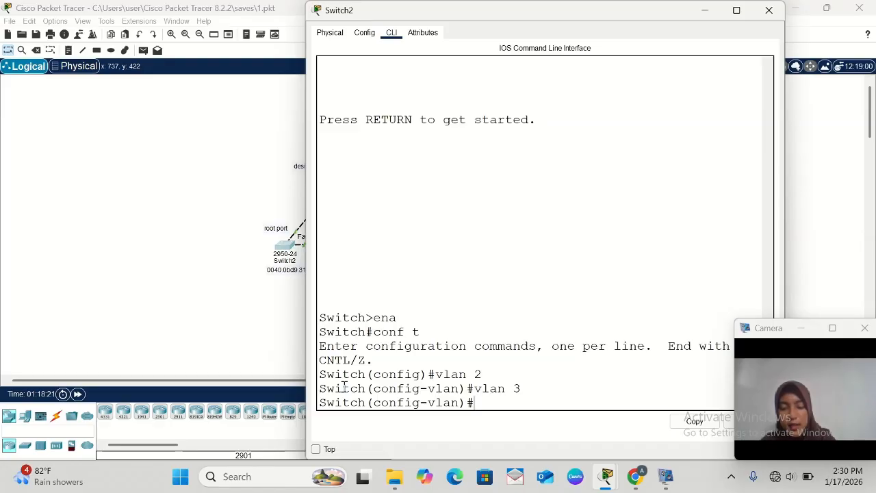
- Display Switch2's spanning-tree information with do sh spanning-tree and review the entries for VLANs 1, 2 and 3
{"action": "type", "text": "do "}
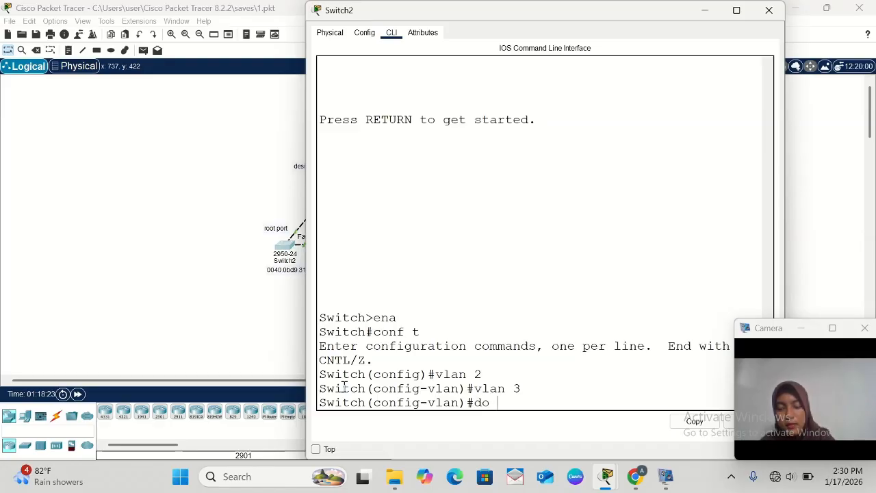
{"action": "type", "text": "sh sp"}
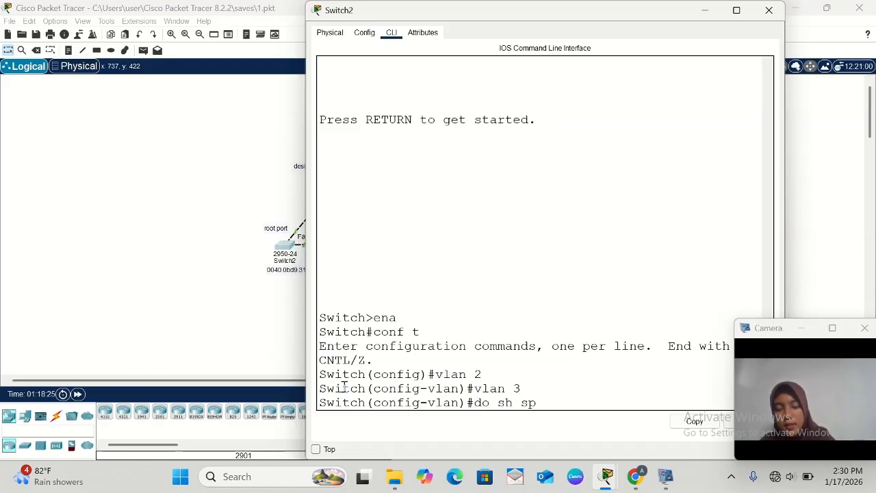
{"action": "type", "text": "anni"}
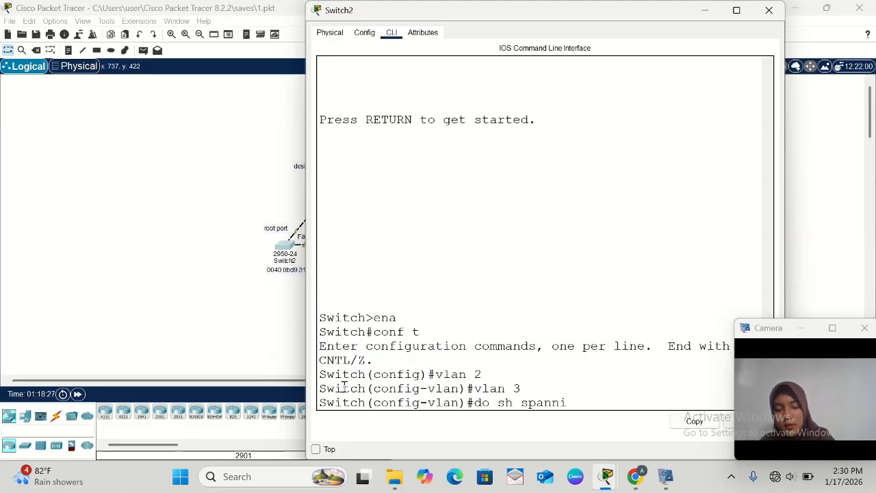
{"action": "type", "text": "ng-tree"}
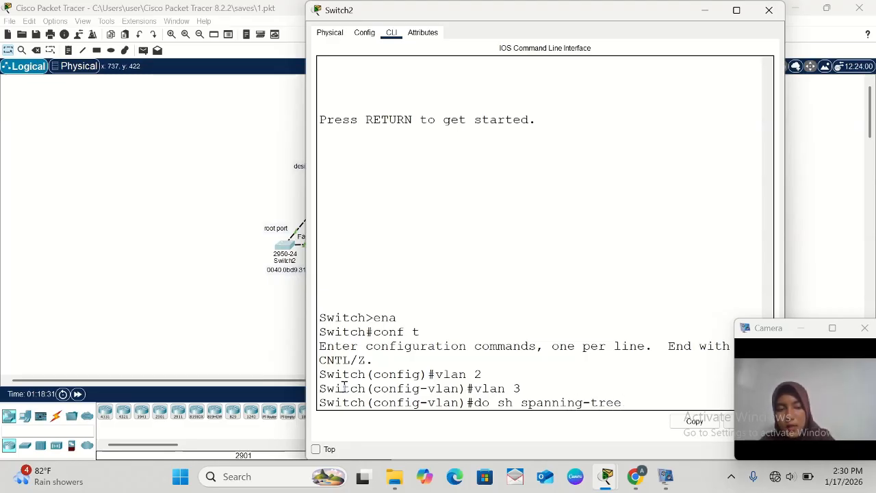
{"action": "key", "text": "Return"}
{"action": "scroll", "coordinate": [331, 247], "scroll_direction": "up", "scroll_amount": 3}
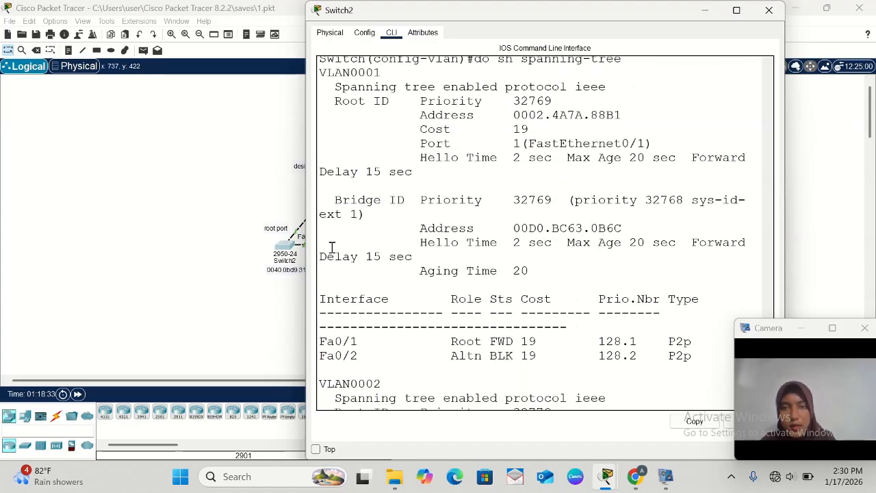
{"action": "scroll", "coordinate": [331, 247], "scroll_direction": "up", "scroll_amount": 5}
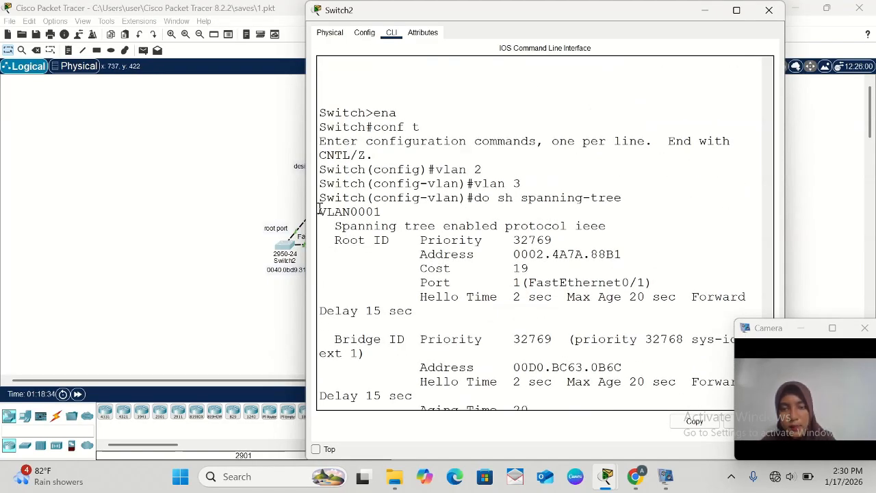
{"action": "left_click_drag", "start_coordinate": [319, 209], "coordinate": [394, 213]}
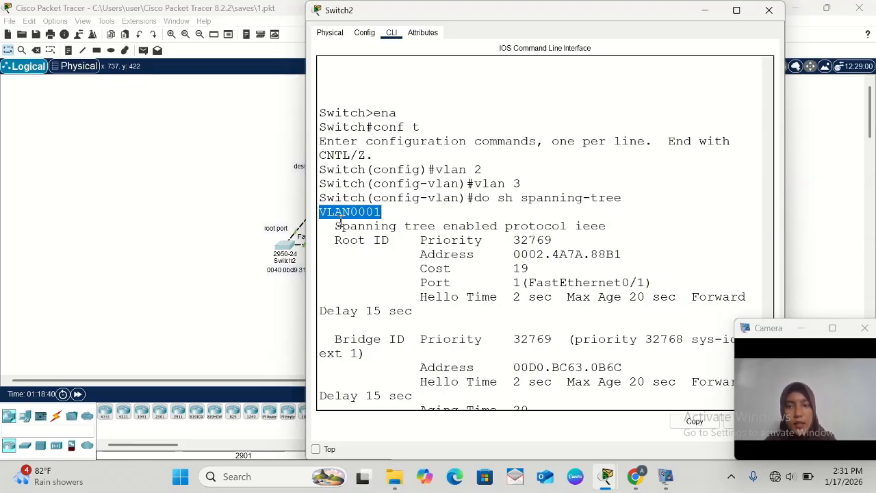
{"action": "scroll", "coordinate": [406, 320], "scroll_direction": "down", "scroll_amount": 6}
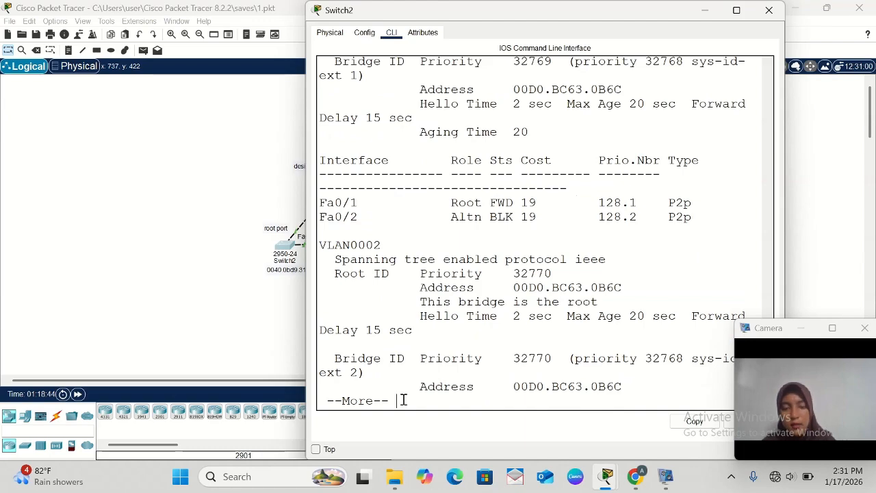
{"action": "key", "text": "space"}
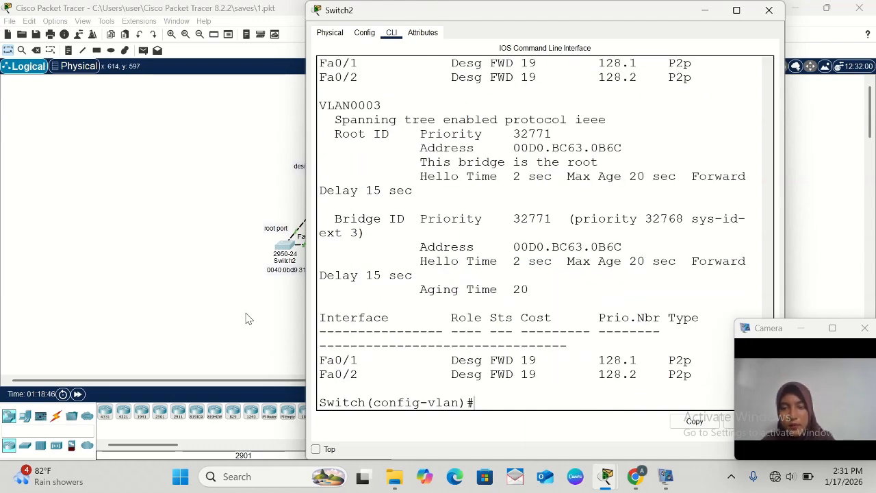
- Enter interface range configuration for ports fa0/1-2 on Switch2
{"action": "scroll", "coordinate": [240, 318], "scroll_direction": "right", "scroll_amount": 1}
{"action": "scroll", "coordinate": [240, 318], "scroll_direction": "right", "scroll_amount": 4}
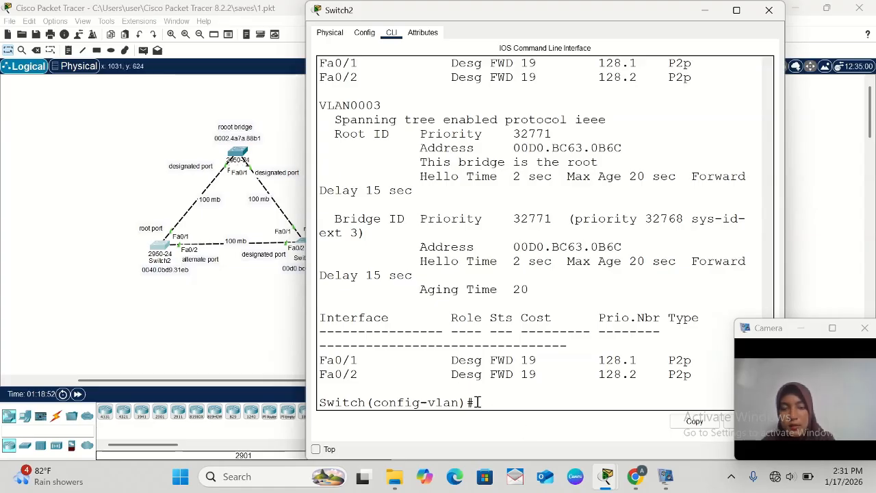
{"action": "type", "text": "int"}
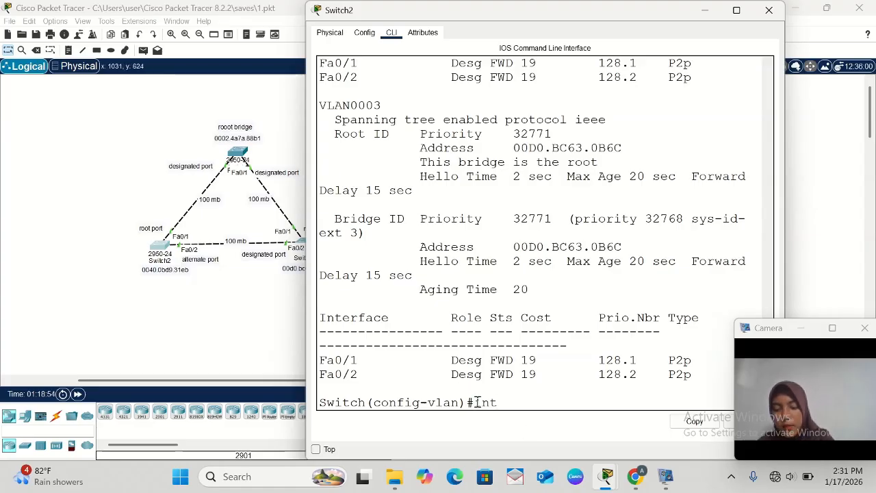
{"action": "type", "text": " range"}
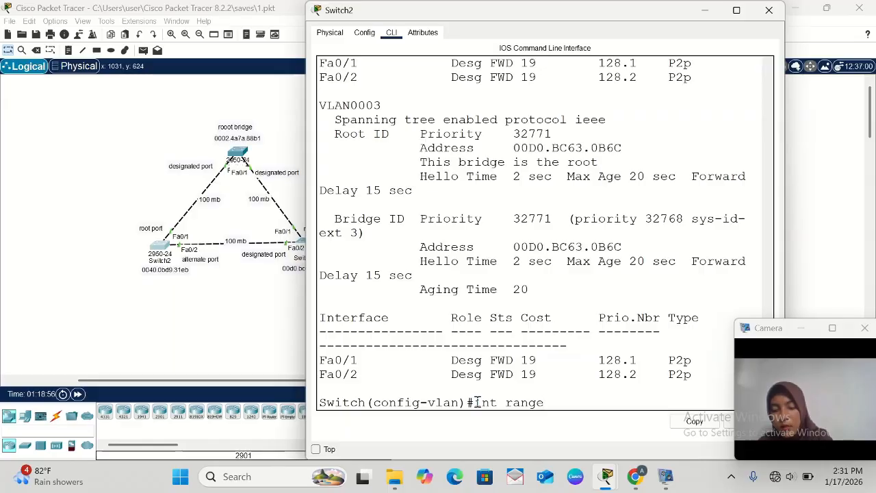
{"action": "type", "text": " fa"}
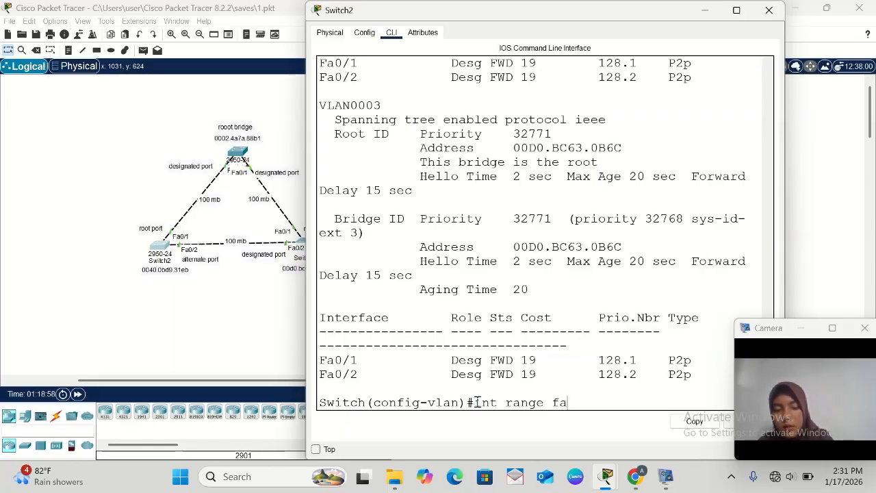
{"action": "type", "text": "0/1-2"}
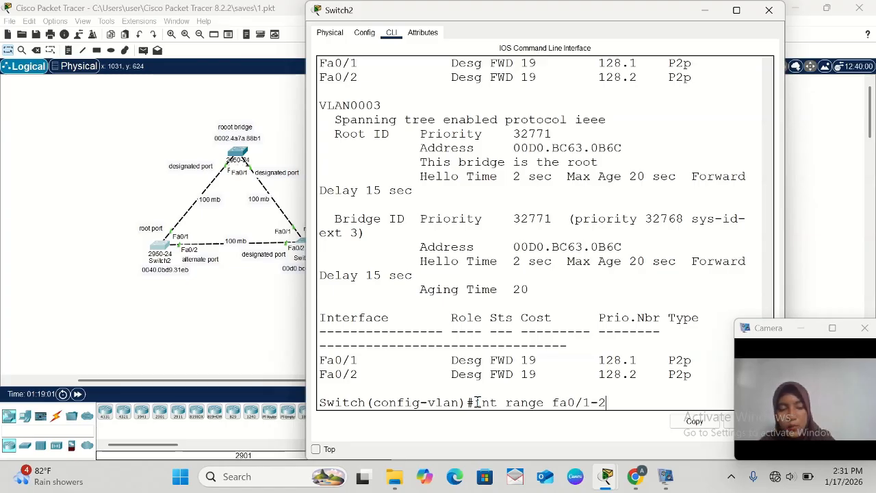
{"action": "key", "text": "Return"}
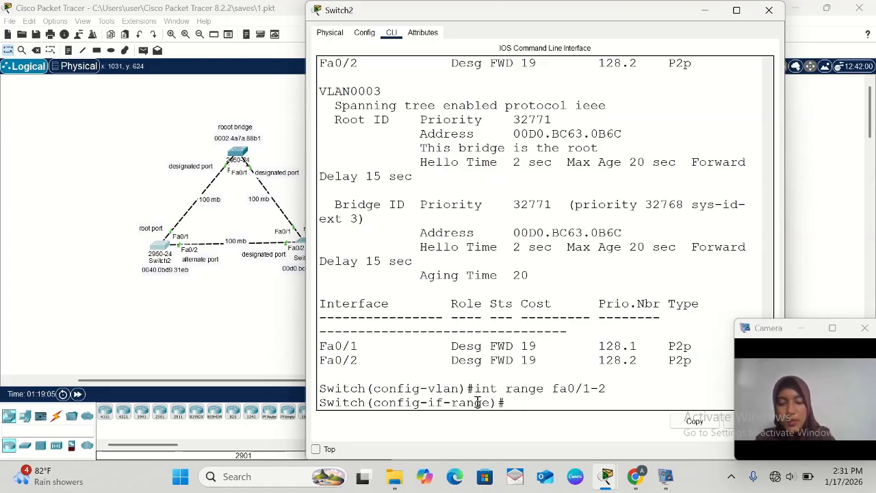
- Set the selected Switch2 port range to trunk with switchport mode trunk, and exit to global configuration mode
{"action": "type", "text": "si"}
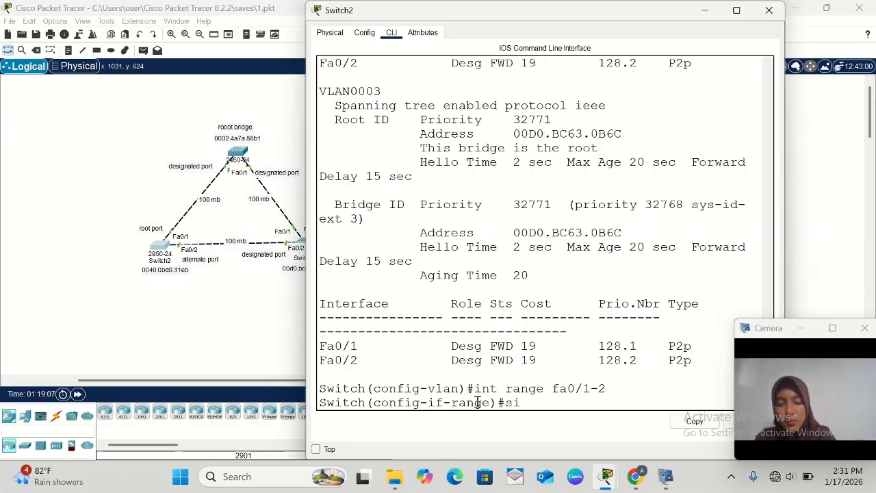
{"action": "key", "text": "BackSpace"}
{"action": "type", "text": "wit"}
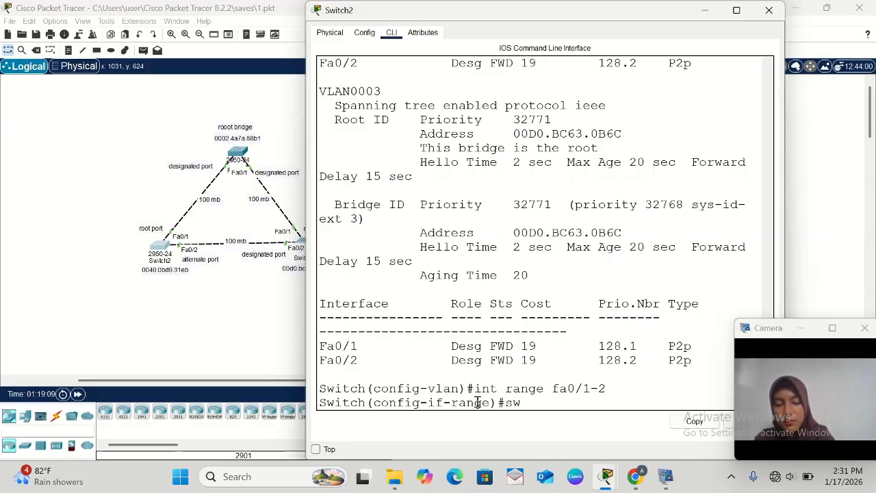
{"action": "type", "text": "c"}
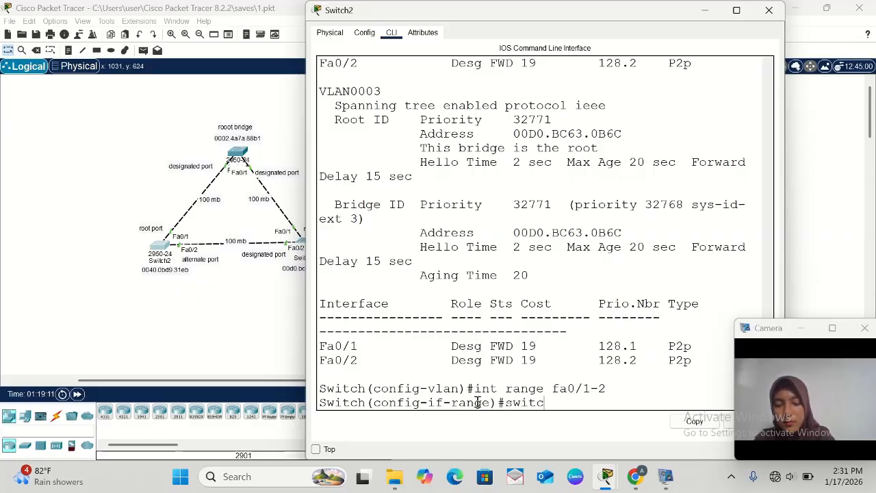
{"action": "type", "text": "hp"}
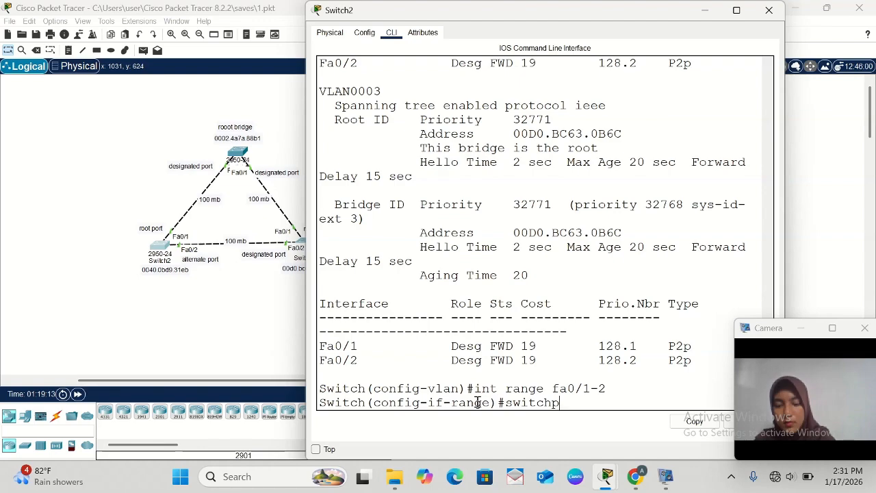
{"action": "type", "text": "ort"}
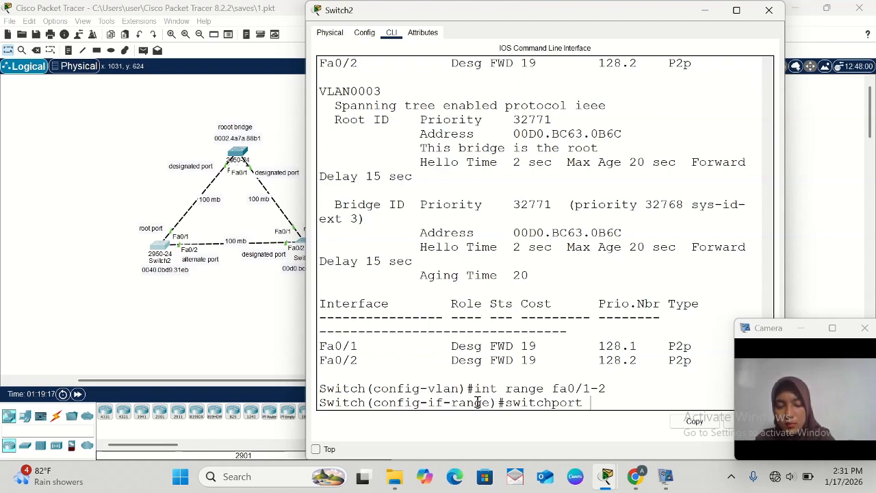
{"action": "type", "text": " mo tr"}
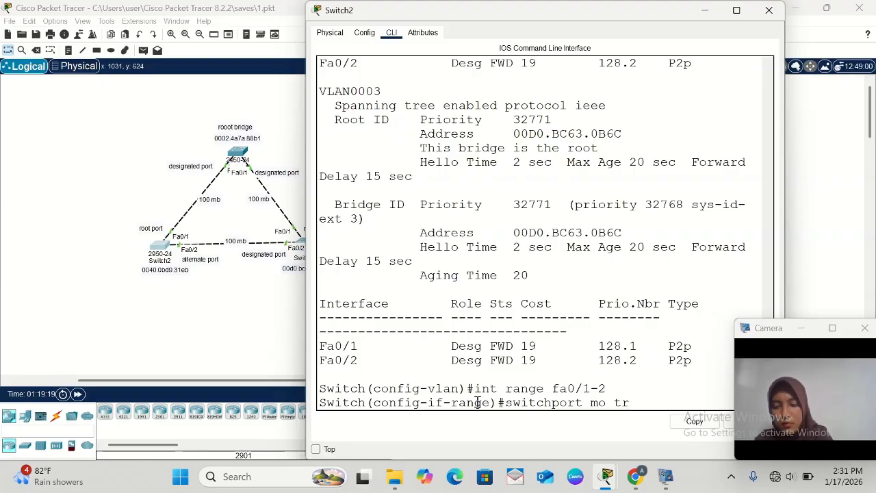
{"action": "key", "text": "Tab"}
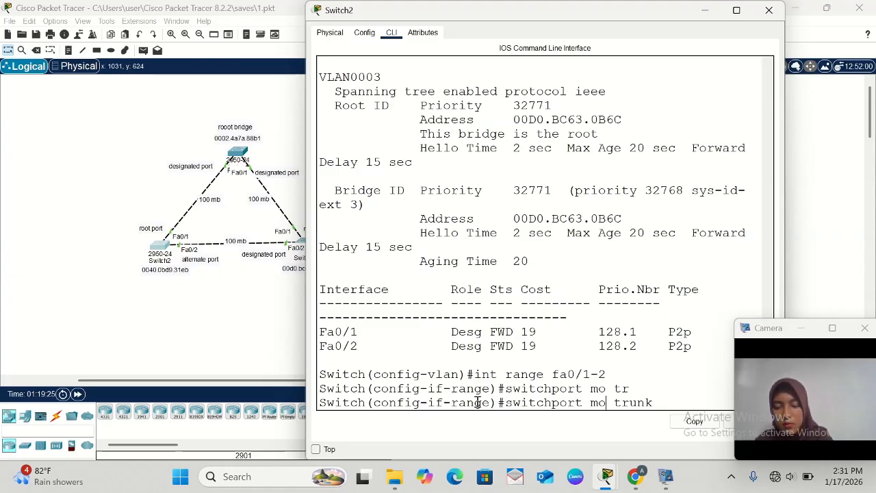
{"action": "type", "text": "de"}
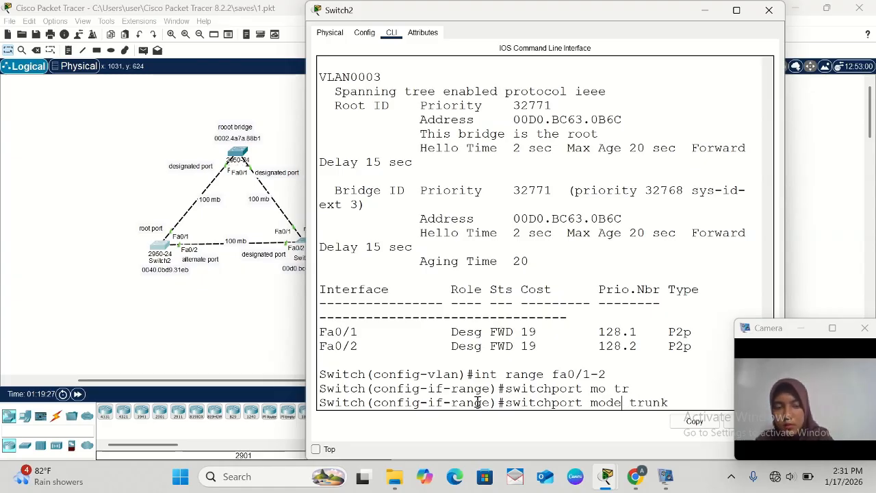
{"action": "key", "text": "Return"}
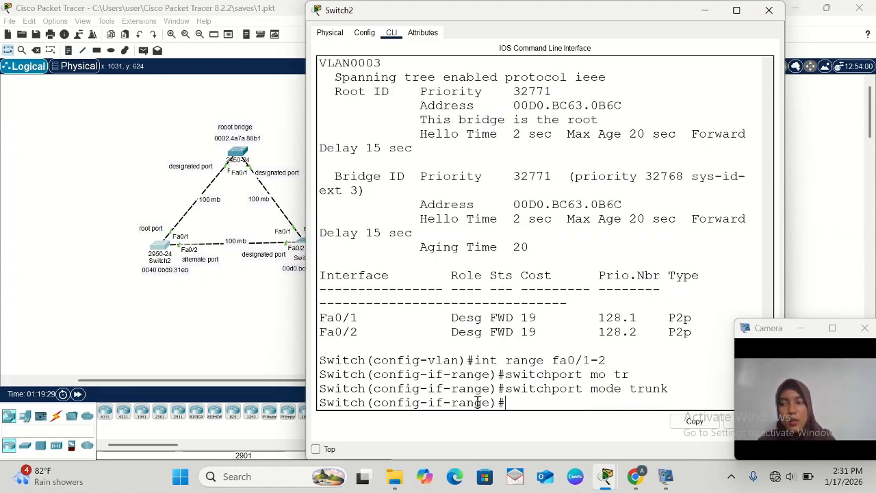
{"action": "type", "text": "exit"}
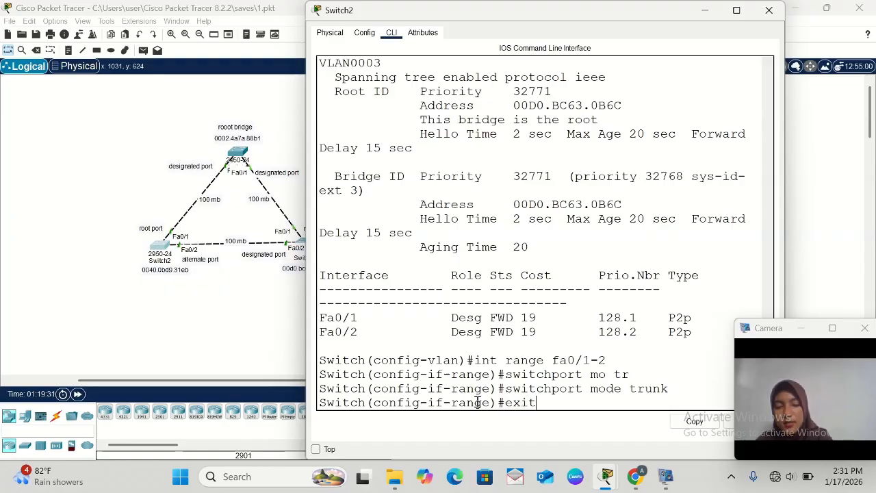
{"action": "key", "text": "Return"}
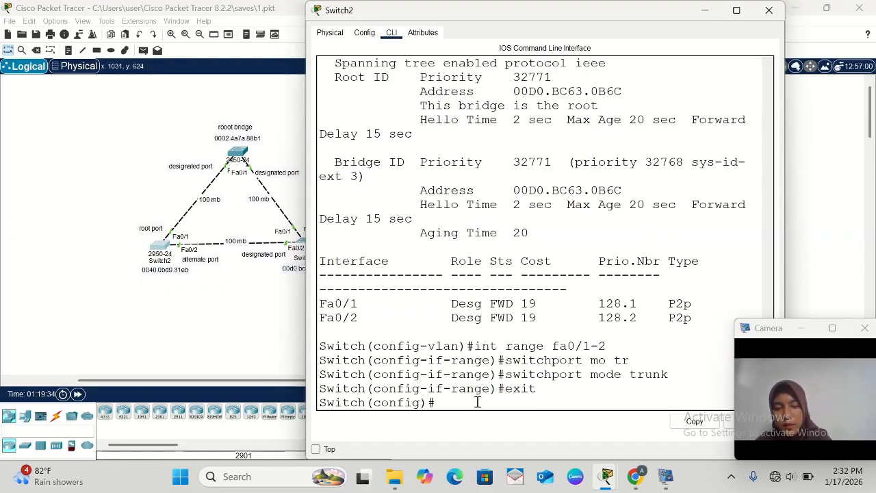
- Issue the vlan 2 and vlan 3 commands again on Switch2
{"action": "type", "text": "vla"}
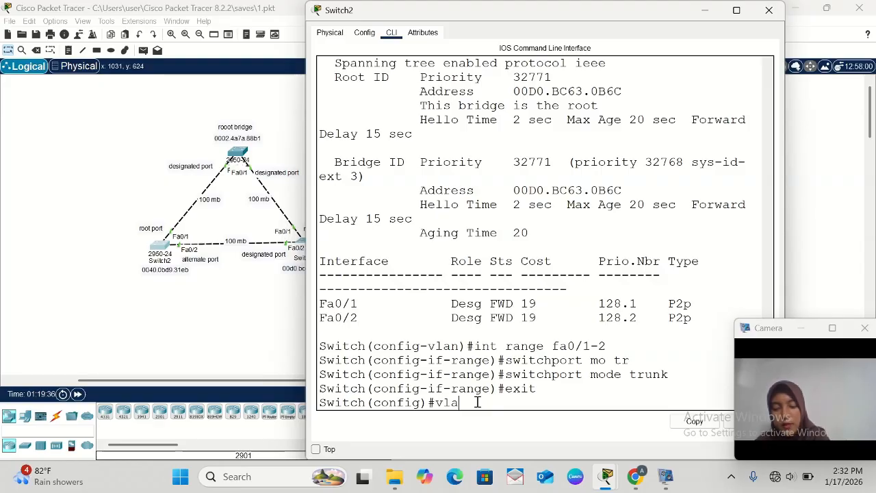
{"action": "type", "text": "n 2"}
{"action": "key", "text": "Return"}
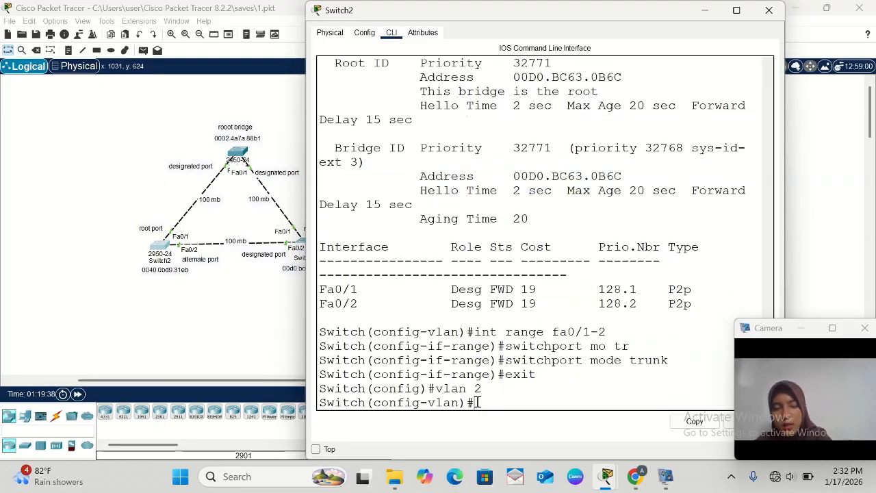
{"action": "type", "text": "vlan 2"}
{"action": "key", "text": "BackSpace"}
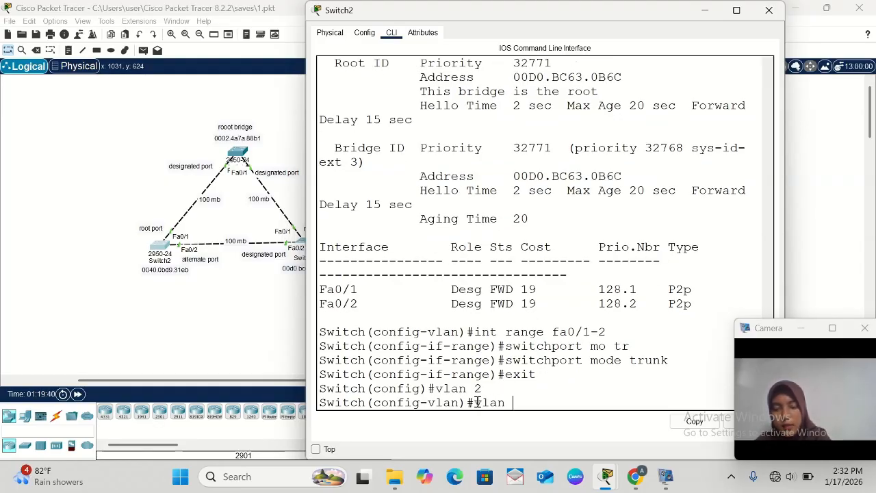
{"action": "type", "text": "3"}
{"action": "key", "text": "Return"}
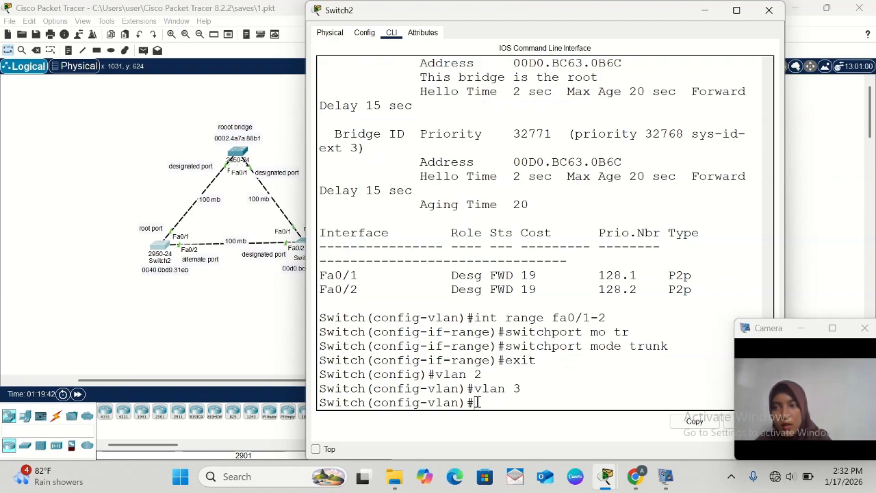
- Open Switch3's command line and enter global configuration mode with ena and conf t
{"action": "left_click", "coordinate": [301, 243]}
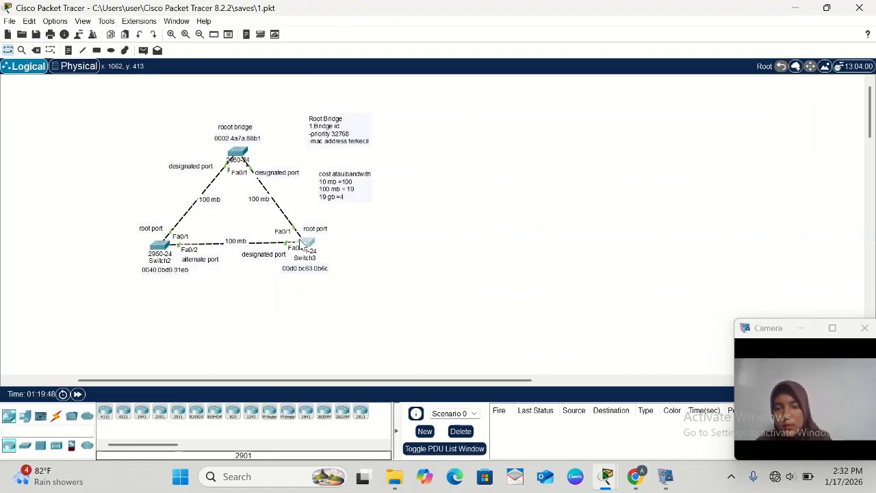
{"action": "left_click", "coordinate": [301, 243]}
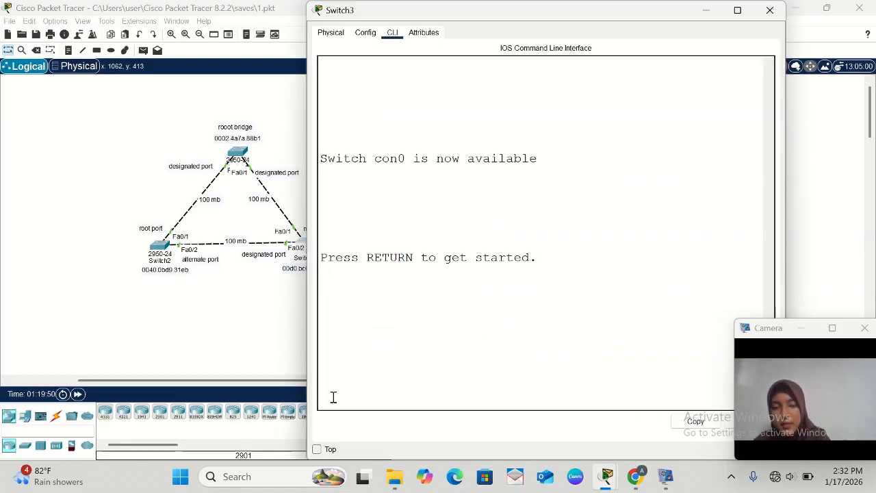
{"action": "key", "text": "Return"}
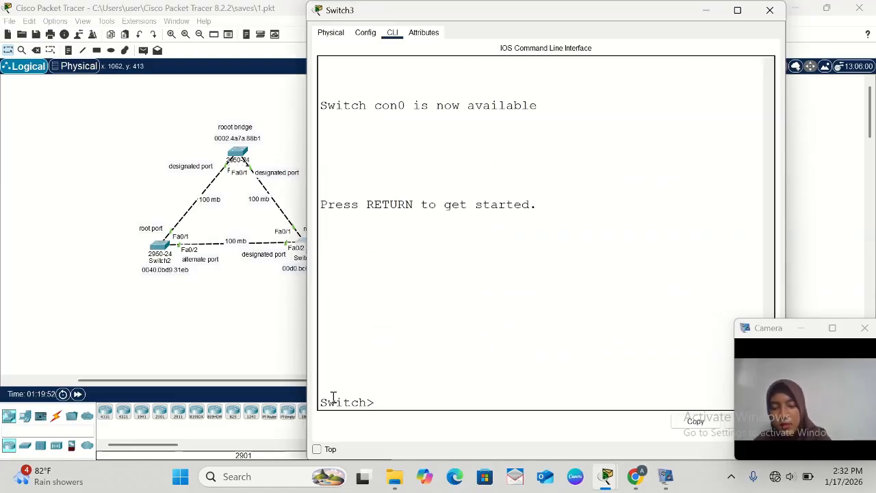
{"action": "type", "text": "ena"}
{"action": "key", "text": "Return"}
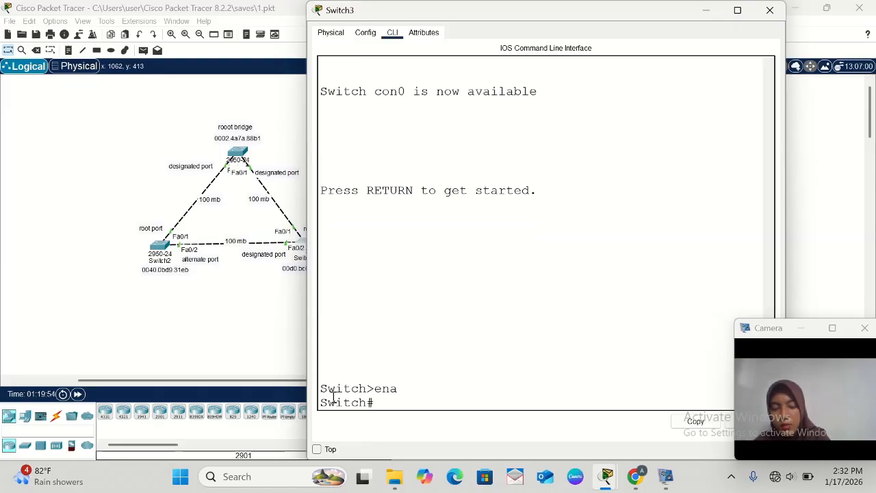
{"action": "type", "text": "conf"}
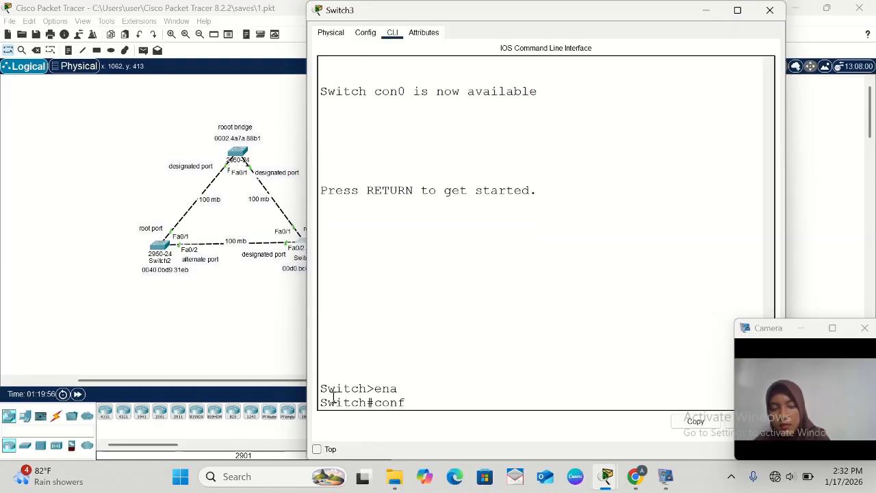
{"action": "type", "text": " t"}
{"action": "key", "text": "Return"}
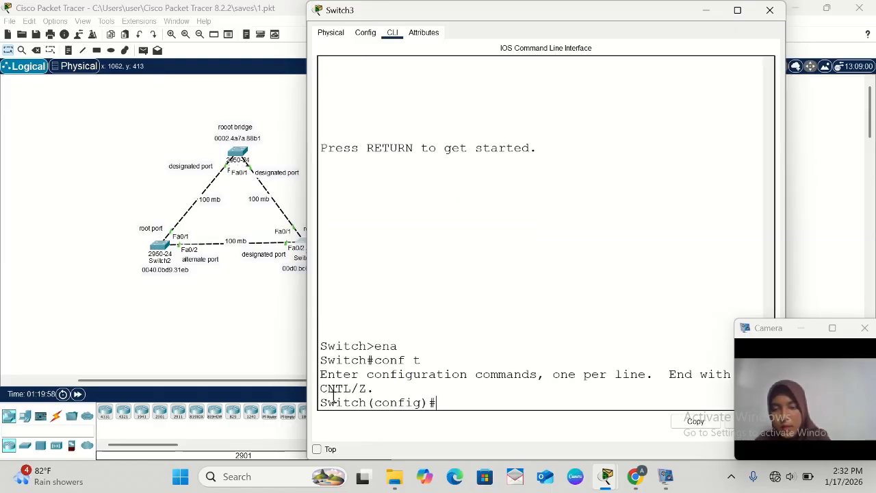
- Enter interface range configuration for ports fa0/1-2 on Switch3 with int range
{"action": "type", "text": "in"}
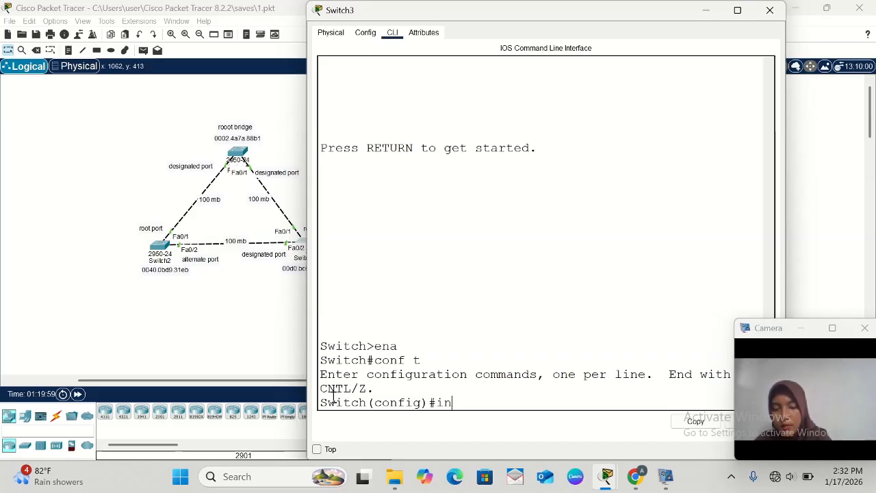
{"action": "type", "text": "t range"}
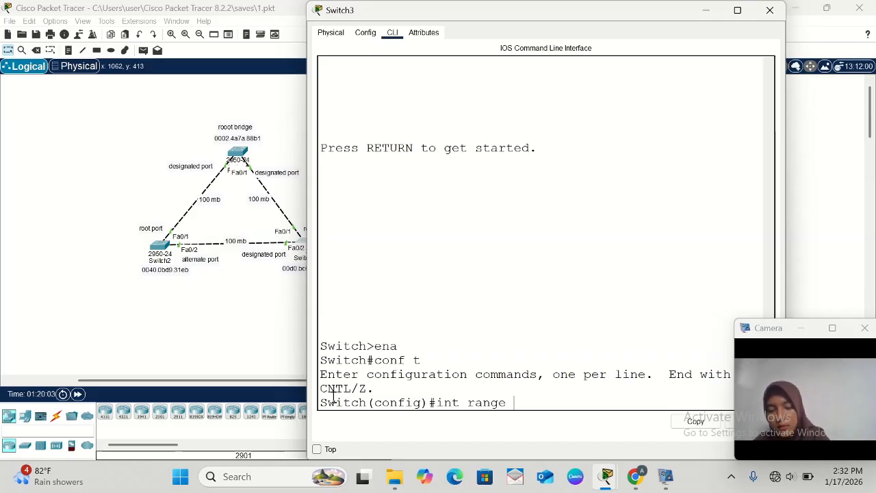
{"action": "type", "text": " fa0/1"}
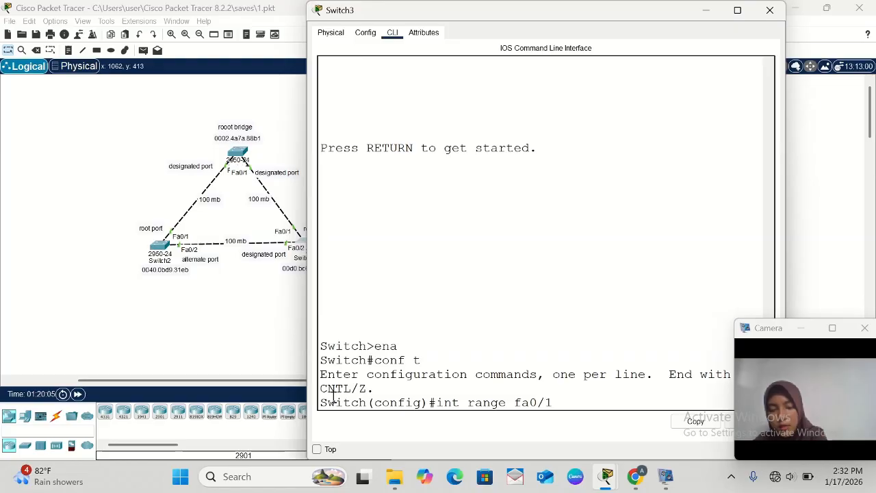
{"action": "type", "text": "-2"}
{"action": "key", "text": "Return"}
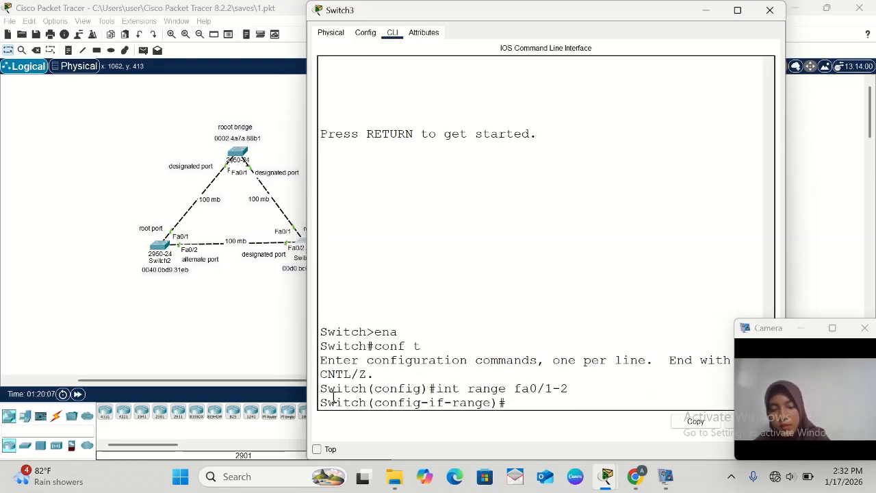
- Set Switch3's selected port range to trunk with switchport mode trunk, and exit to global configuration mode
{"action": "type", "text": "swit"}
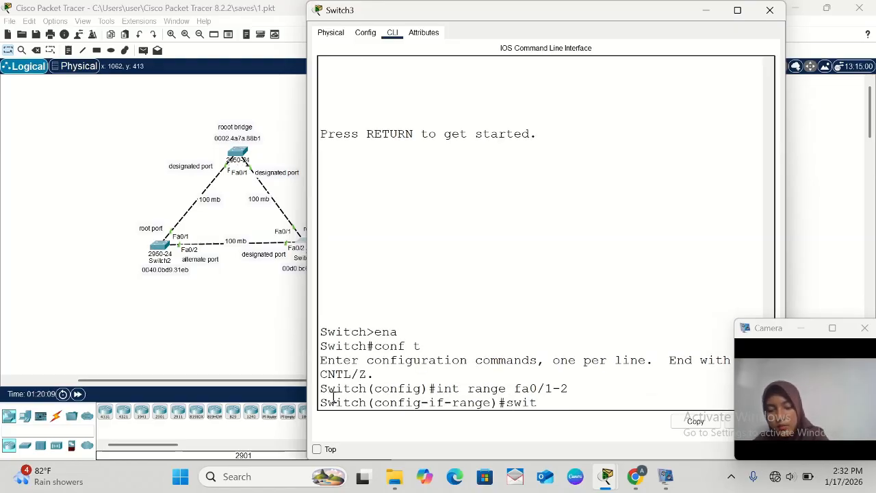
{"action": "type", "text": "chport"}
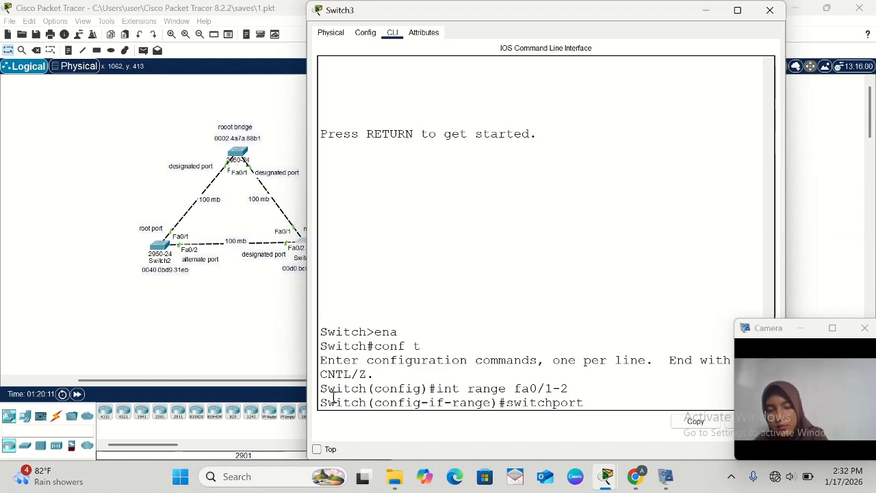
{"action": "type", "text": " mo"}
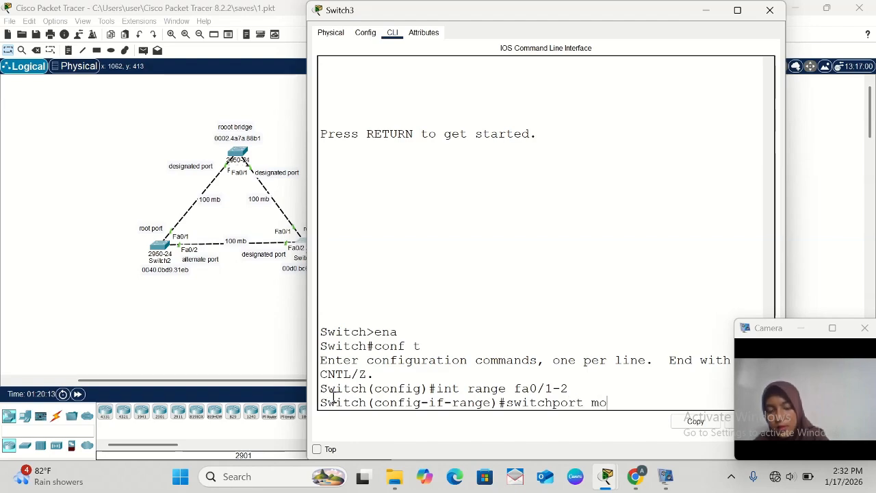
{"action": "type", "text": "de tru"}
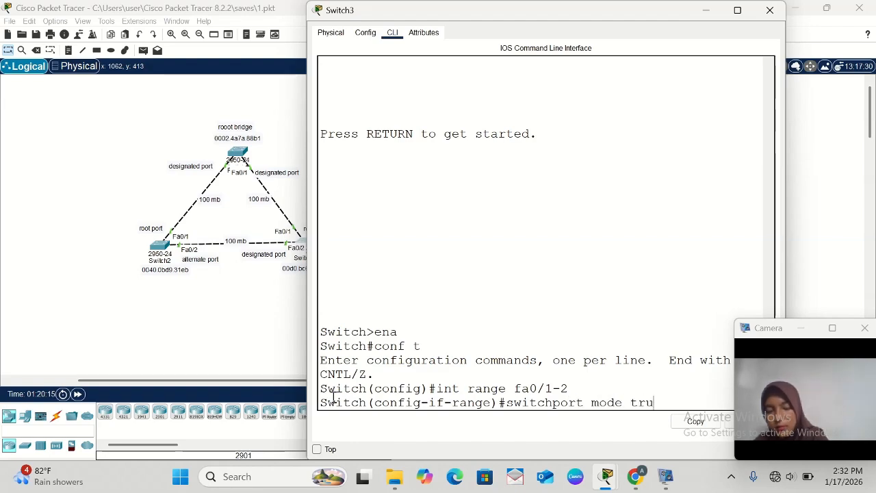
{"action": "type", "text": "nk"}
{"action": "key", "text": "Return"}
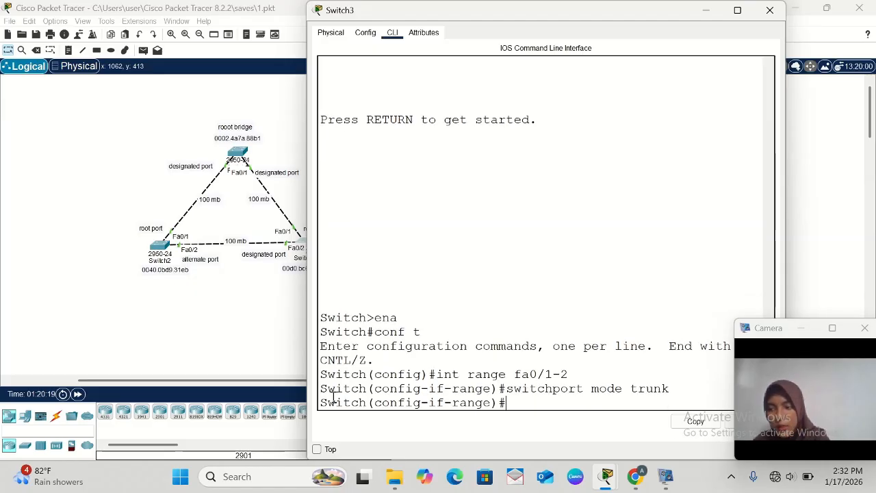
{"action": "type", "text": "exit"}
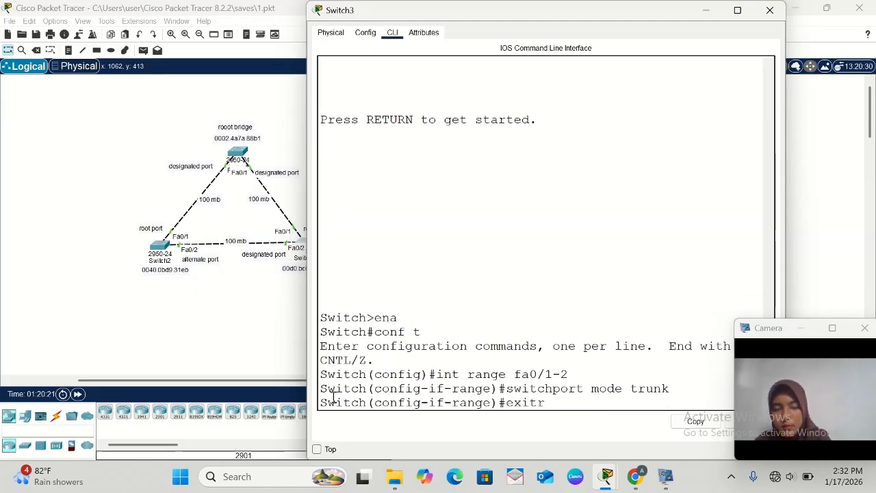
{"action": "key", "text": "Return"}
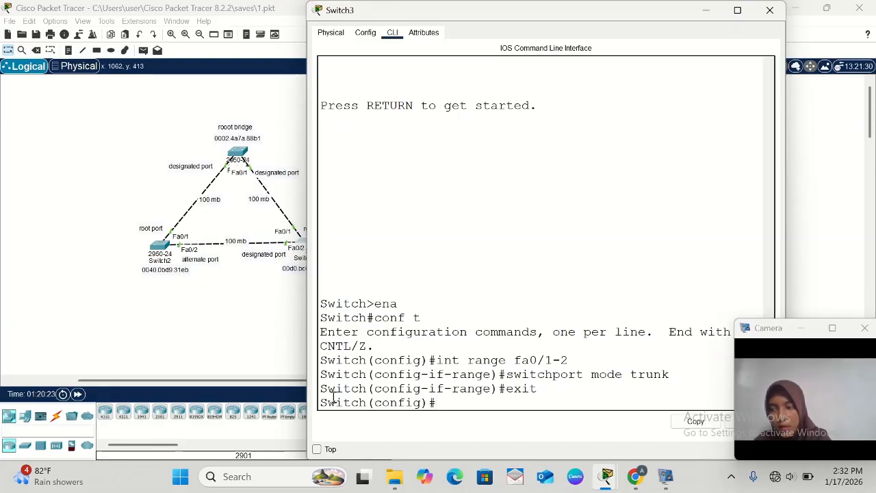
- Create VLANs 2 and 3 on Switch3 with the vlan 2 and vlan 3 commands
{"action": "type", "text": "vlan 2"}
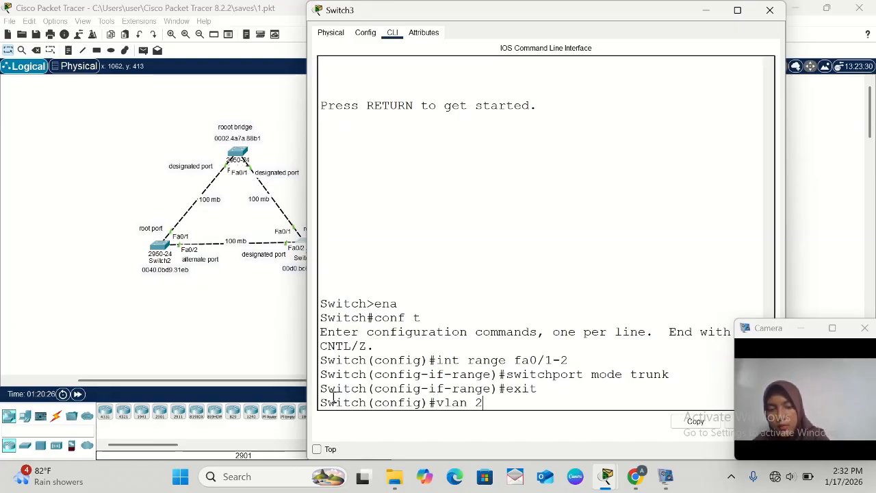
{"action": "key", "text": "Return"}
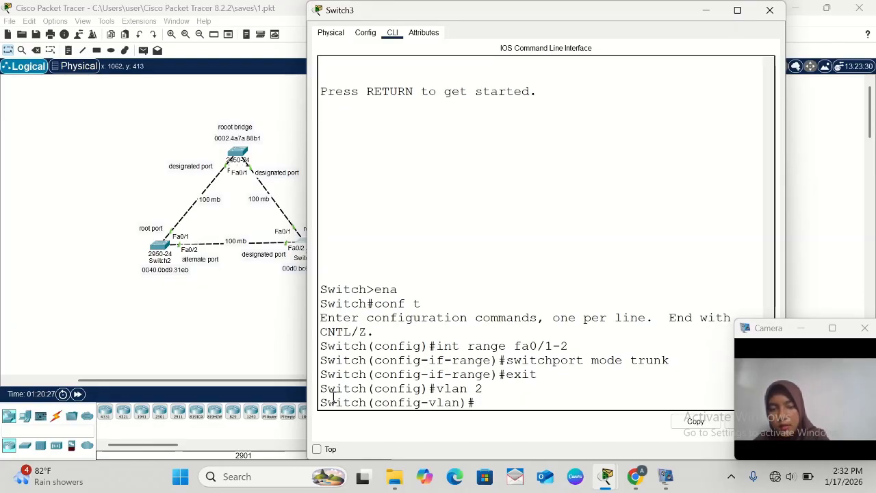
{"action": "key", "text": "Up"}
{"action": "key", "text": "BackSpace"}
{"action": "type", "text": "3"}
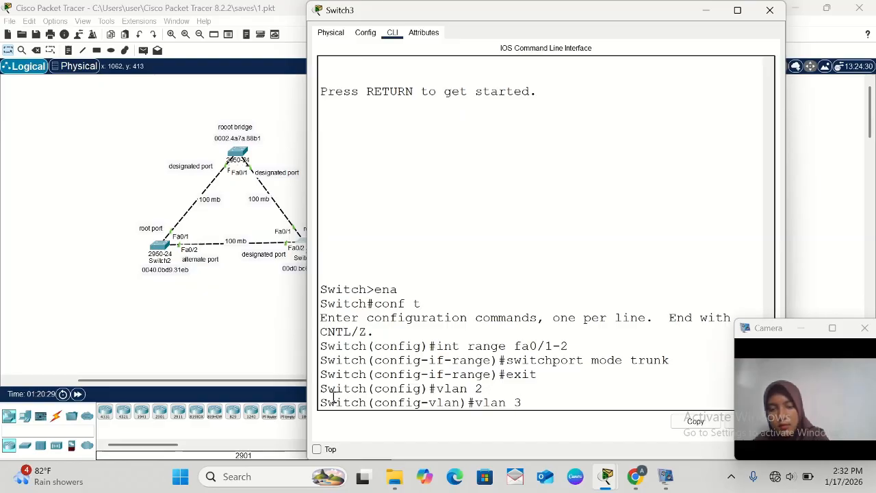
{"action": "key", "text": "Return"}
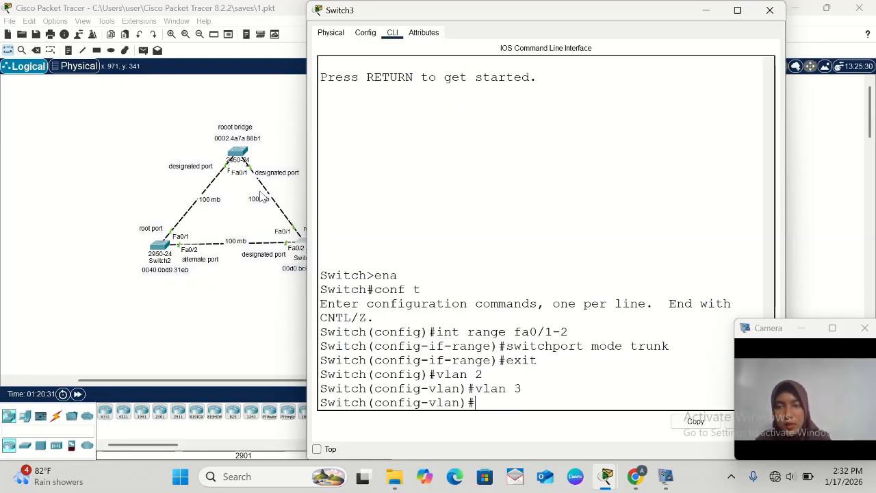
- Open the command line of Switch1, the root bridge, and enter global configuration mode with ena and conf t
{"action": "double_click", "coordinate": [236, 156]}
{"action": "left_click", "coordinate": [236, 157]}
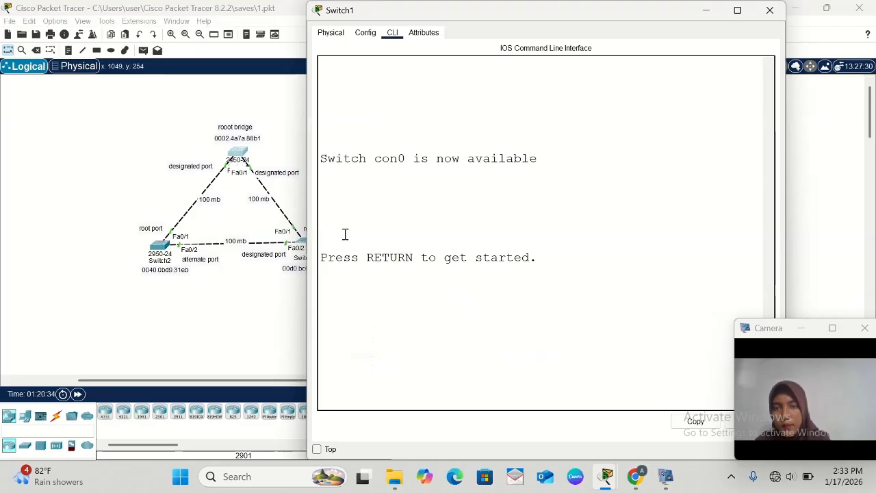
{"action": "key", "text": "Return"}
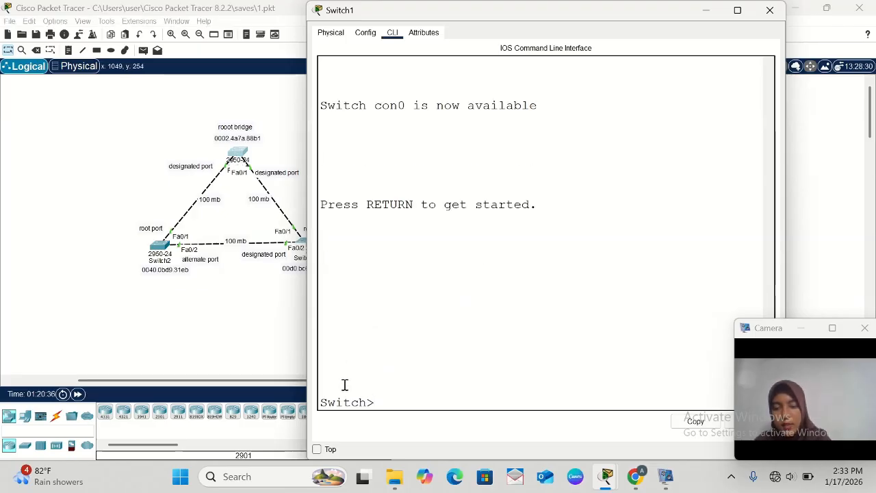
{"action": "type", "text": "ena"}
{"action": "key", "text": "Return"}
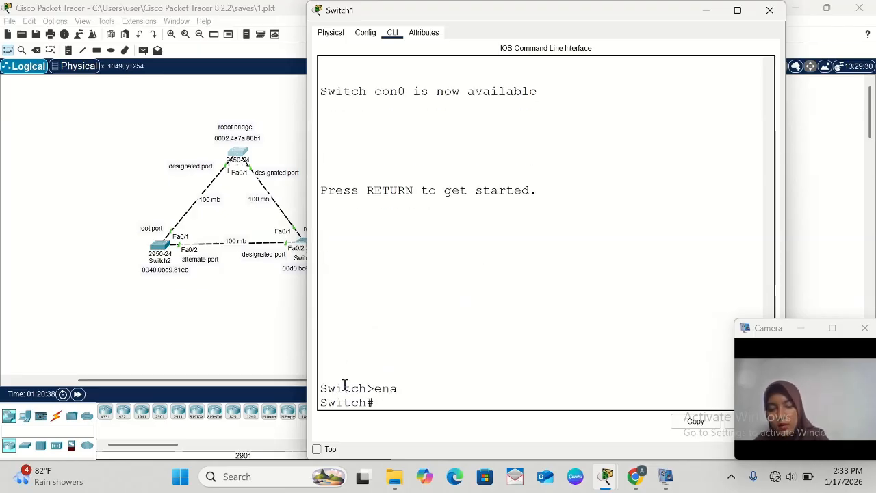
{"action": "type", "text": "conf t"}
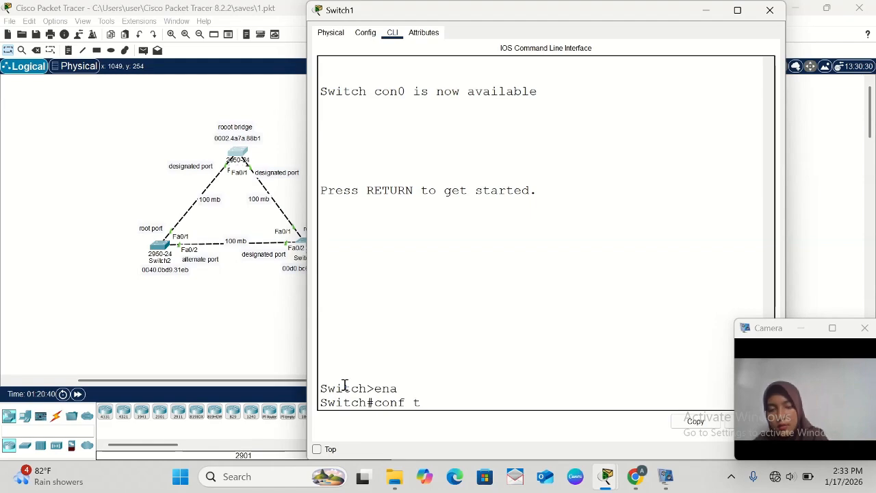
{"action": "key", "text": "Return"}
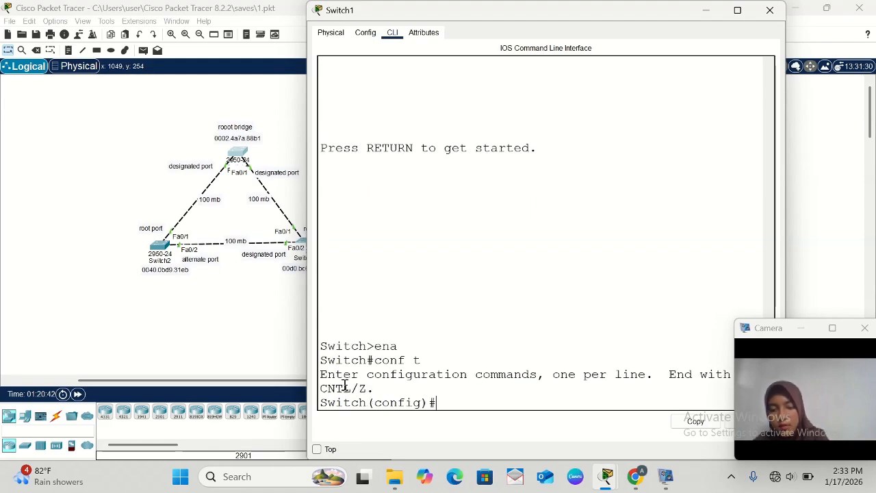
- Enter interface range configuration for ports fa0/1-2 on Switch1 with int range
{"action": "type", "text": "int"}
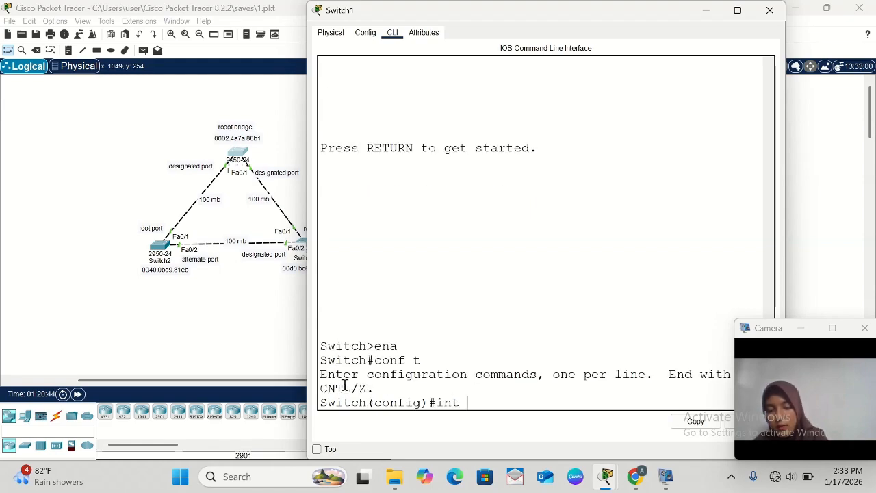
{"action": "type", "text": " range"}
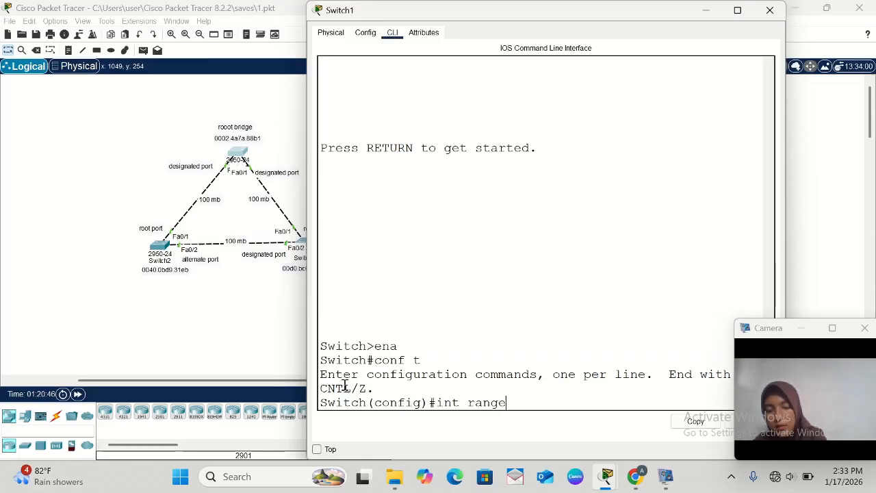
{"action": "type", "text": " fa0"}
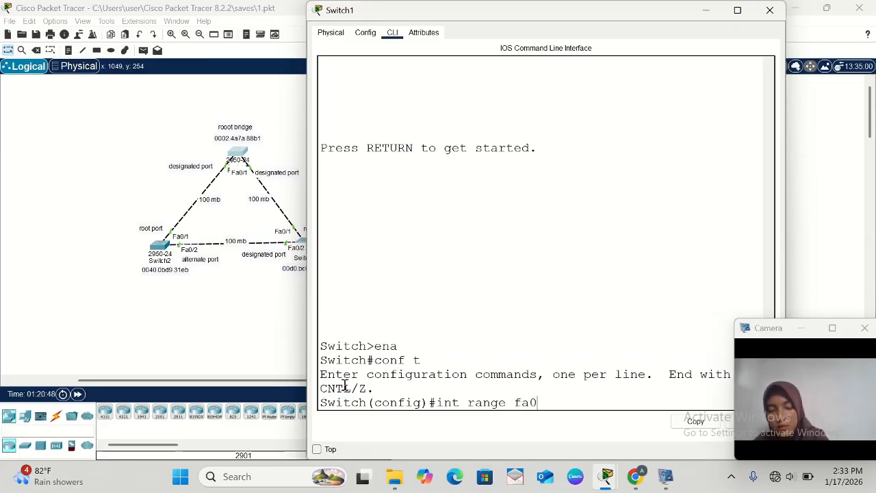
{"action": "type", "text": "/1-2"}
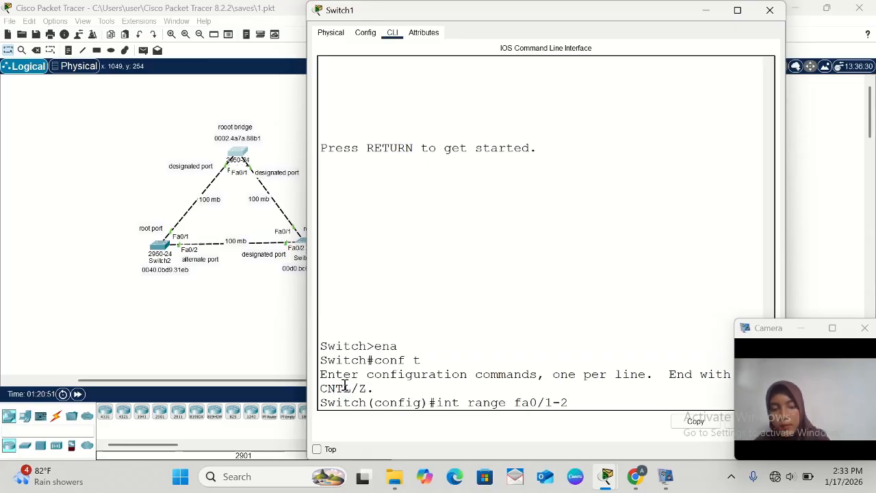
{"action": "key", "text": "Return"}
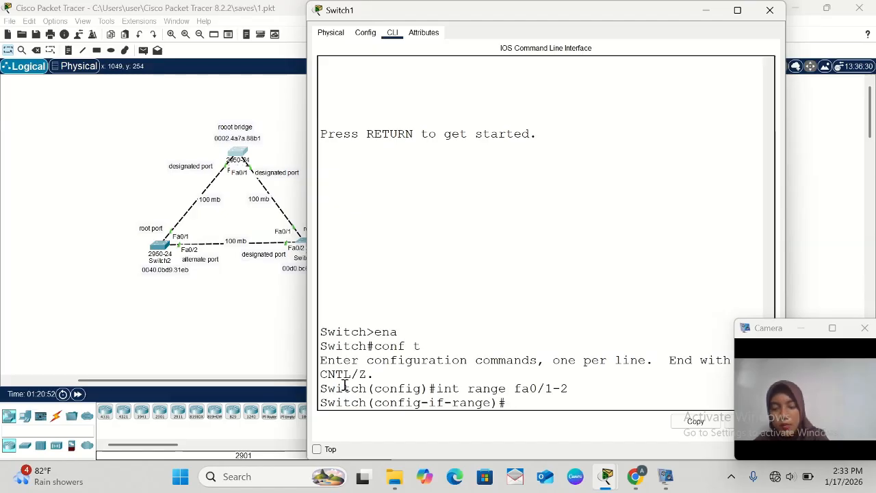
- Try to set the selected interface range fa0/1-2 on Switch1 to trunk mode
{"action": "type", "text": "siwtc"}
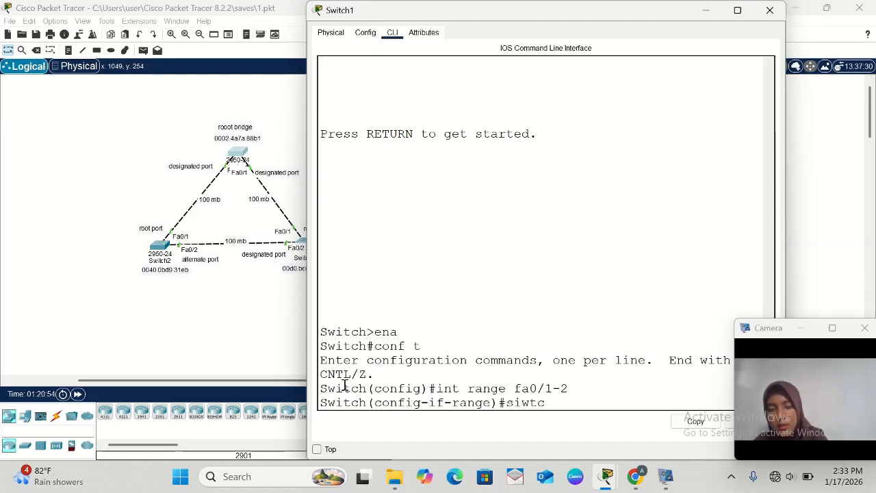
{"action": "type", "text": "hport"}
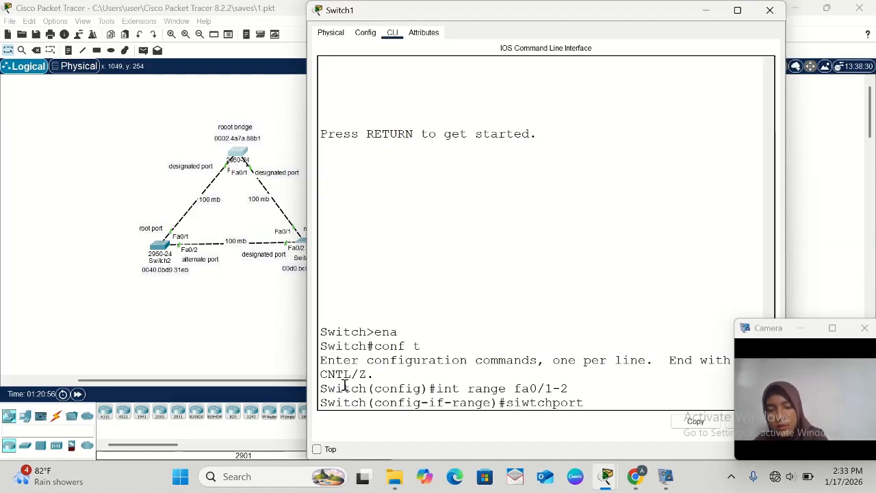
{"action": "type", "text": " mode"}
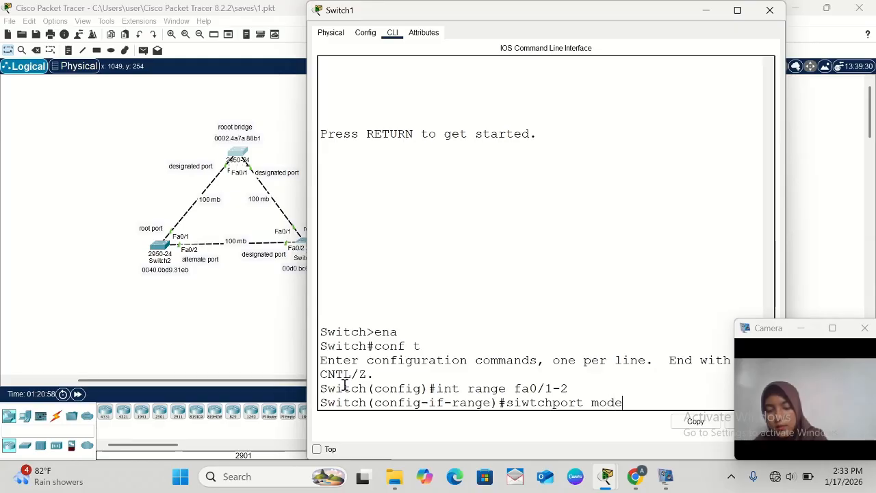
{"action": "type", "text": " trunk"}
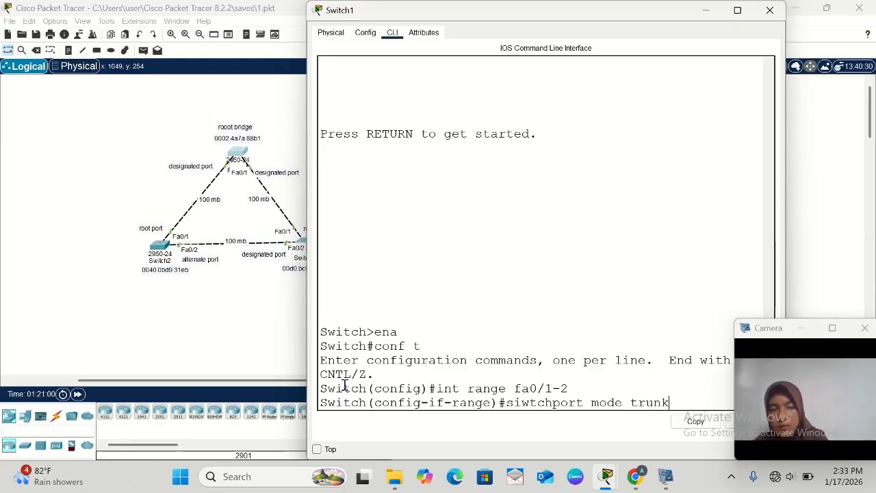
{"action": "key", "text": "Return"}
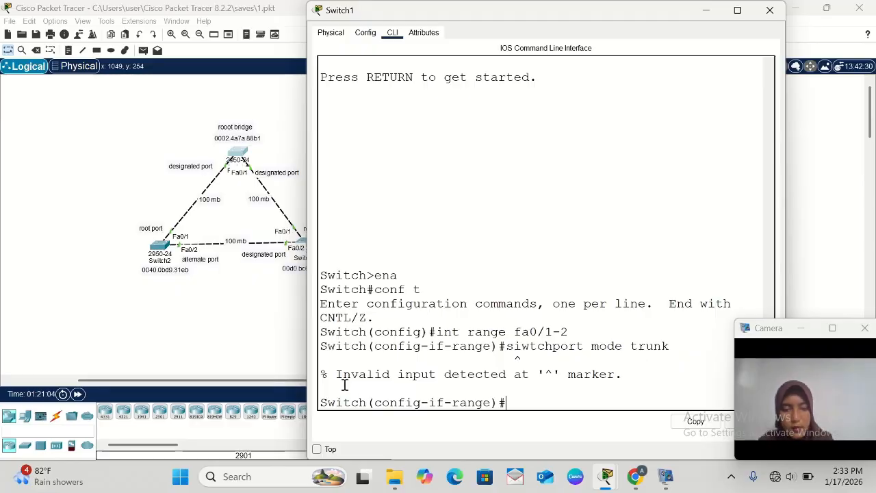
- Correct the misspelled command to "switchport mode trunk" and run it for the interface range fa0/1-2
{"action": "key", "text": "Up"}
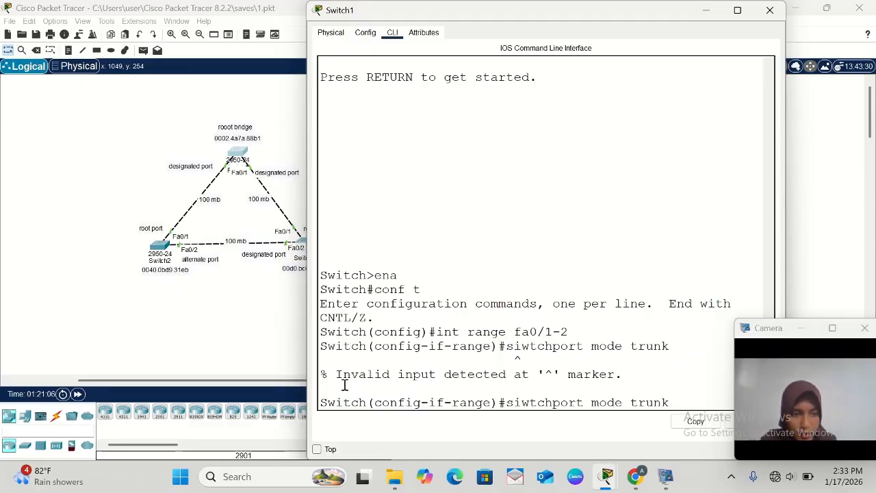
{"action": "key", "text": "Left"}
{"action": "key", "text": "Left"}
{"action": "key", "text": "Left"}
{"action": "key", "text": "Left"}
{"action": "key", "text": "Left"}
{"action": "key", "text": "Left"}
{"action": "key", "text": "Left"}
{"action": "key", "text": "Left"}
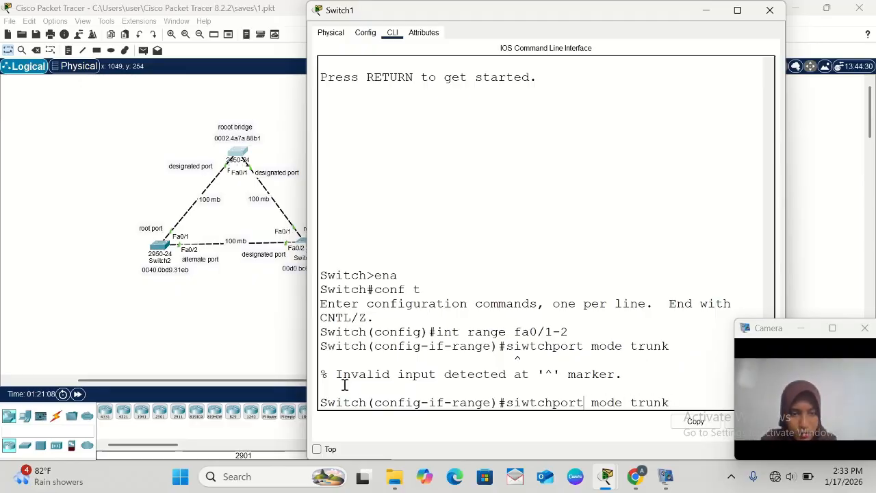
{"action": "key", "text": "BackSpace"}
{"action": "key", "text": "BackSpace"}
{"action": "key", "text": "BackSpace"}
{"action": "key", "text": "BackSpace"}
{"action": "key", "text": "BackSpace"}
{"action": "key", "text": "BackSpace"}
{"action": "key", "text": "BackSpace"}
{"action": "key", "text": "BackSpace"}
{"action": "key", "text": "BackSpace"}
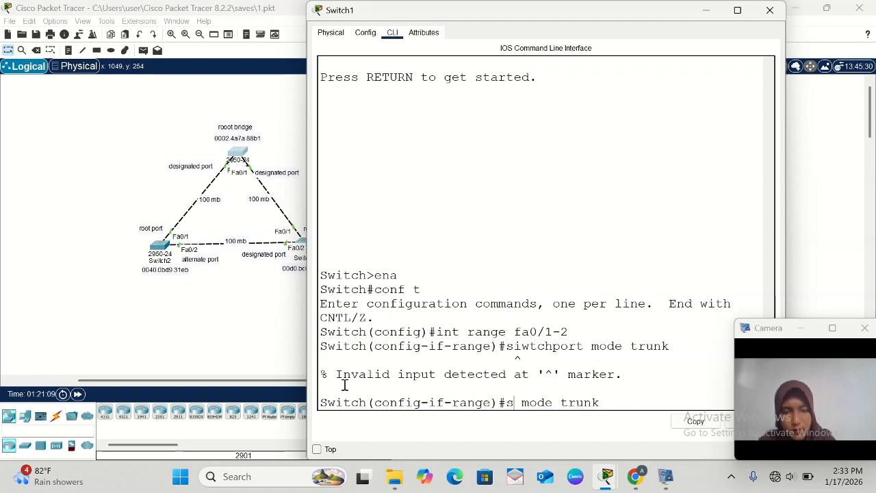
{"action": "type", "text": "wit"}
{"action": "type", "text": "ch"}
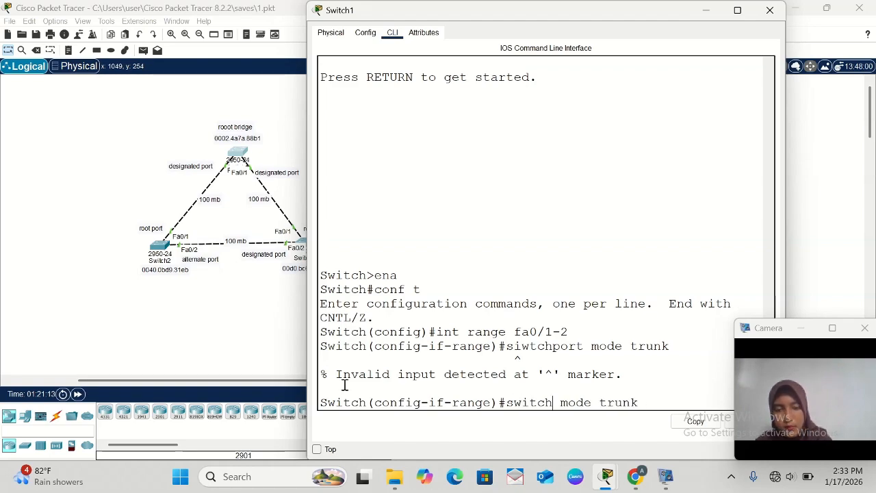
{"action": "type", "text": "port"}
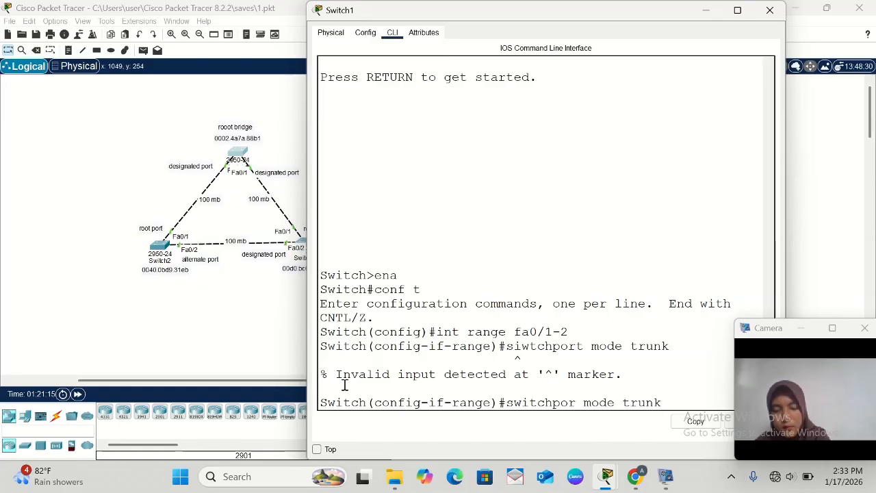
{"action": "key", "text": "Return"}
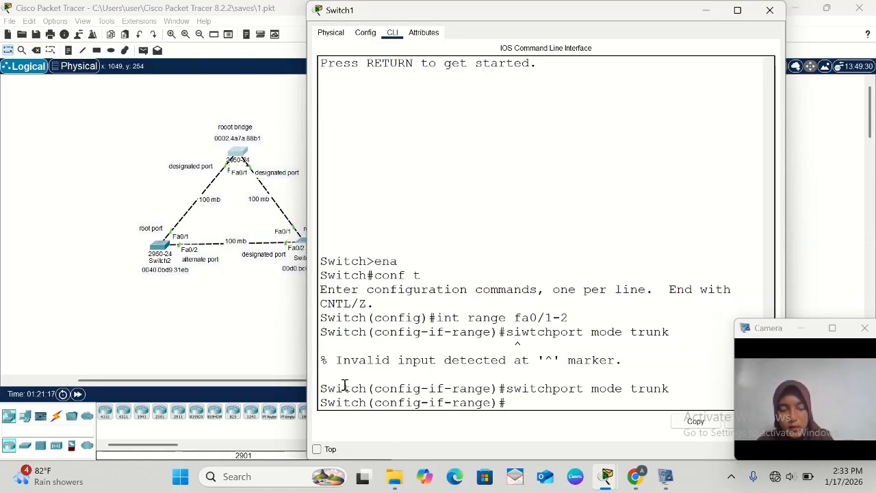
- Exit the interface range configuration and create VLANs 2 and 3 on Switch1
{"action": "type", "text": "exi"}
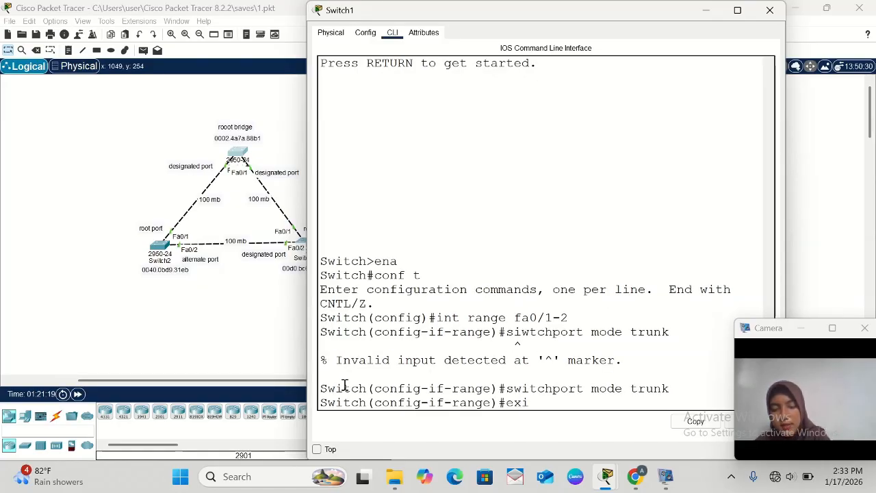
{"action": "type", "text": "t"}
{"action": "key", "text": "Return"}
{"action": "type", "text": "vl"}
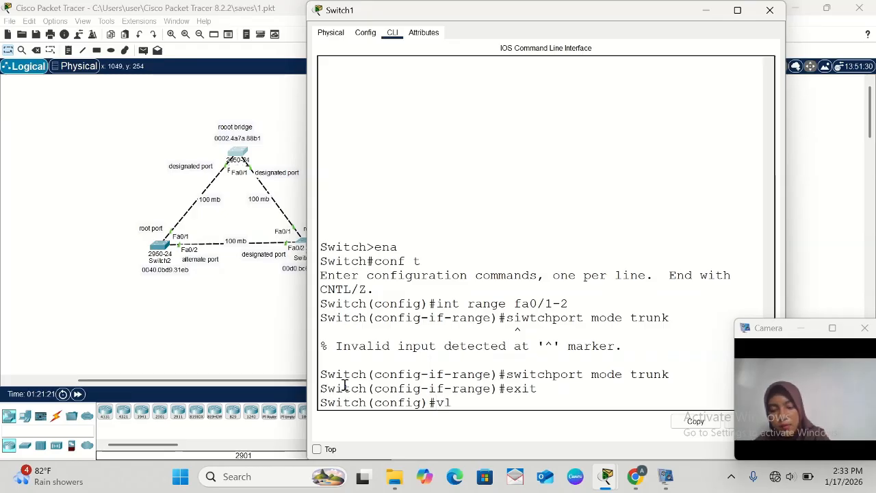
{"action": "type", "text": "an 2"}
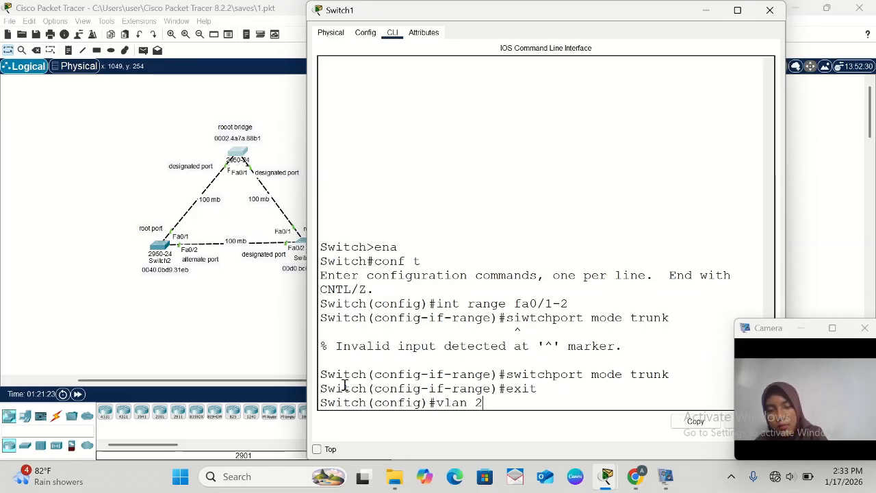
{"action": "key", "text": "Return"}
{"action": "type", "text": "vlan 2"}
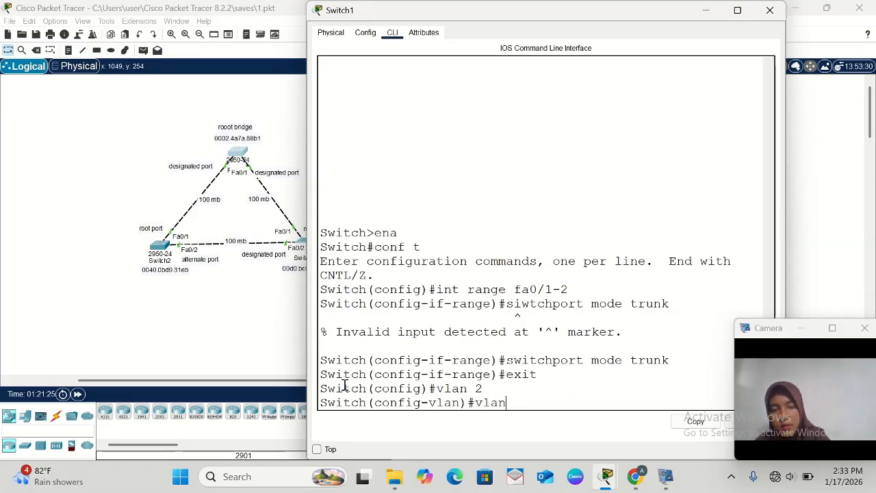
{"action": "key", "text": "Return"}
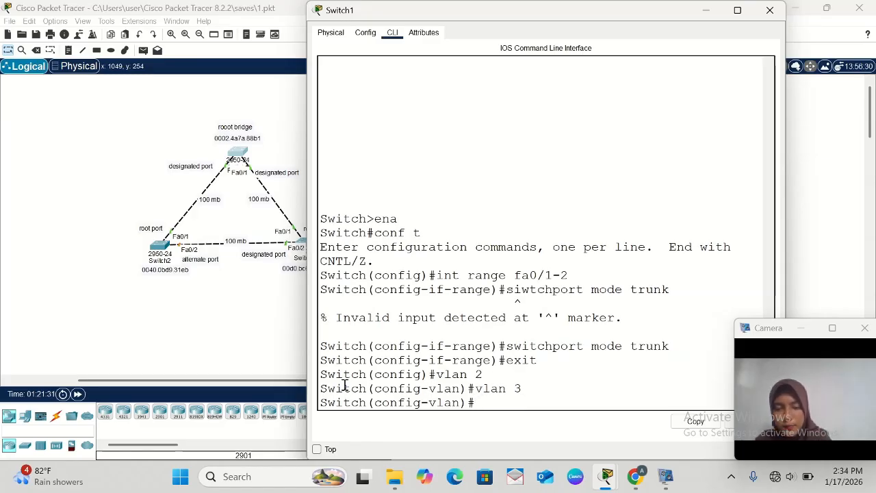
- Run "do sh spanning-tree" on Switch1 and examine the VLAN0001 section of the output
{"action": "type", "text": "do s"}
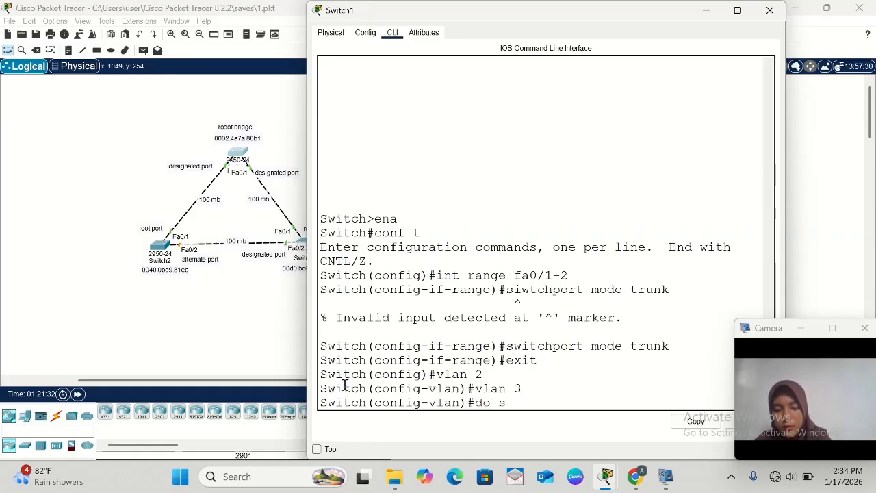
{"action": "type", "text": "h spa"}
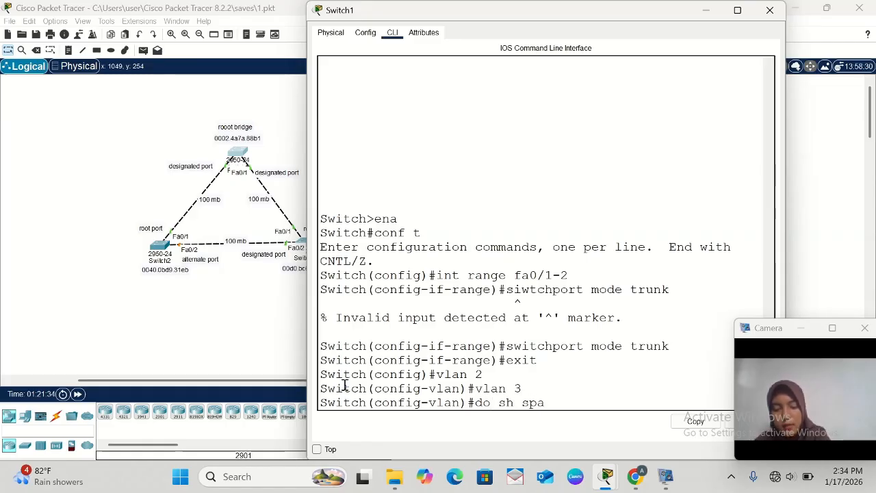
{"action": "type", "text": "nning-tree"}
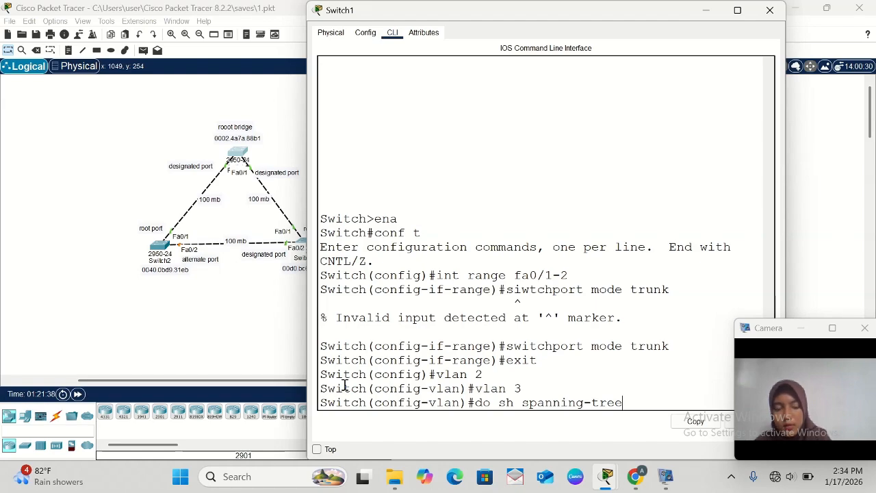
{"action": "key", "text": "Return"}
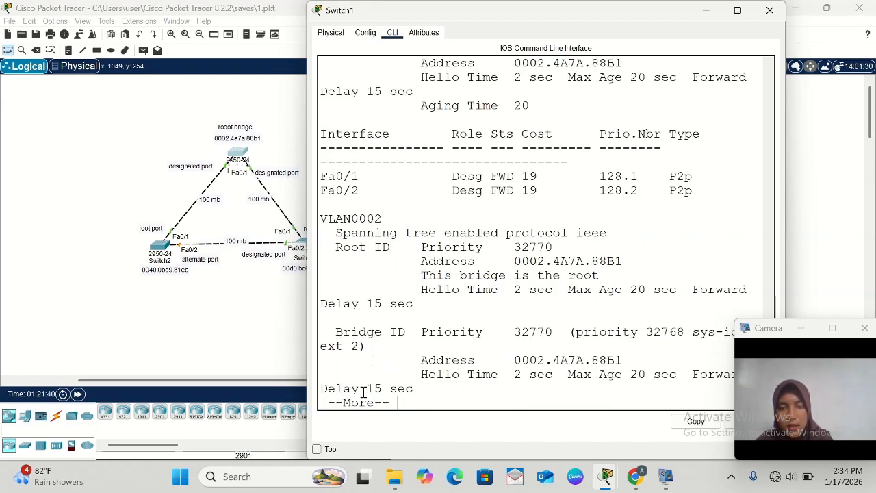
{"action": "scroll", "coordinate": [452, 275], "scroll_direction": "up", "scroll_amount": 4}
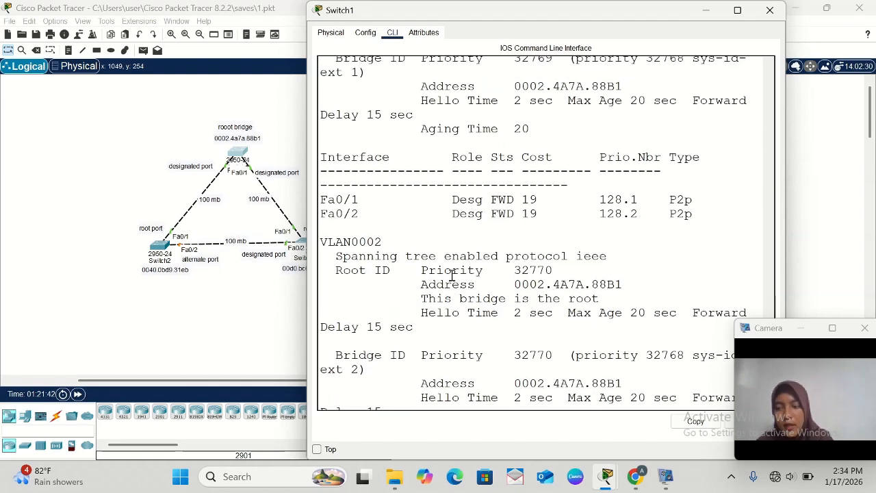
{"action": "scroll", "coordinate": [452, 275], "scroll_direction": "up", "scroll_amount": 3}
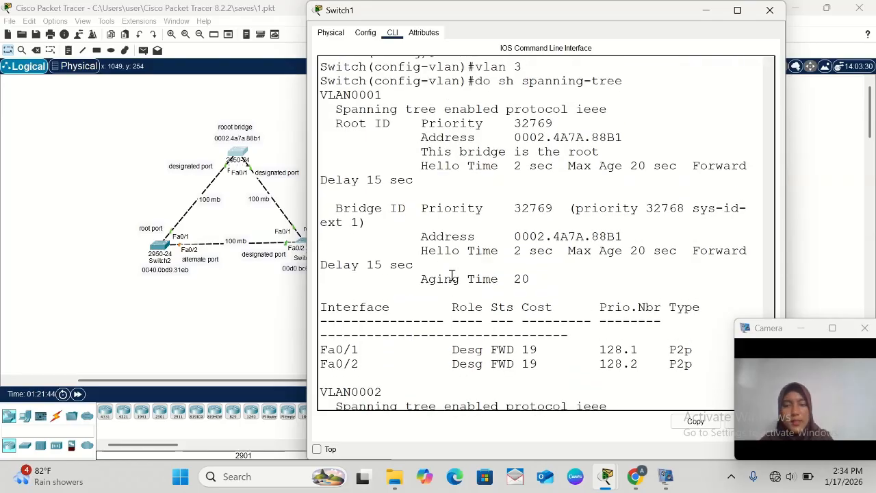
{"action": "scroll", "coordinate": [452, 275], "scroll_direction": "up", "scroll_amount": 5}
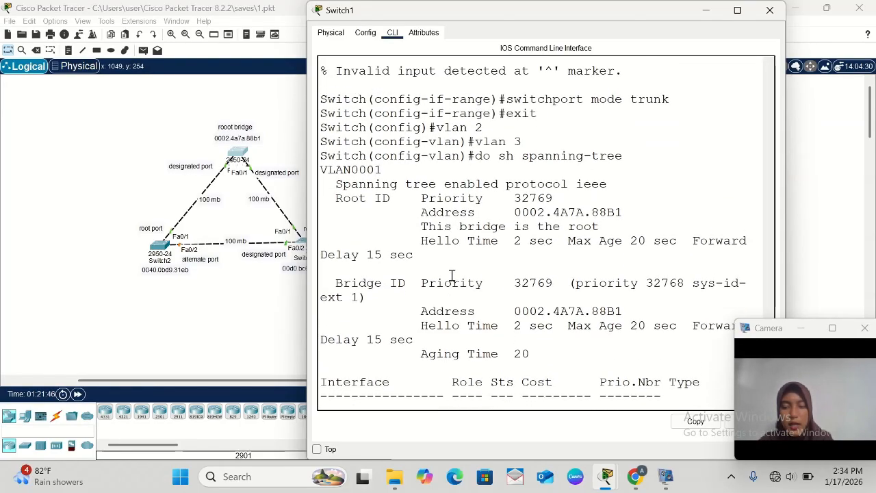
{"action": "scroll", "coordinate": [452, 275], "scroll_direction": "down", "scroll_amount": 3}
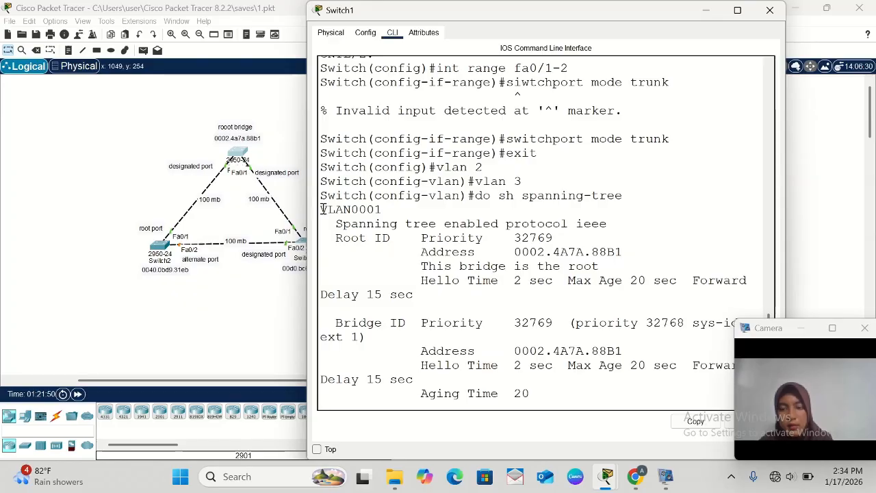
{"action": "left_click_drag", "start_coordinate": [322, 209], "coordinate": [382, 209]}
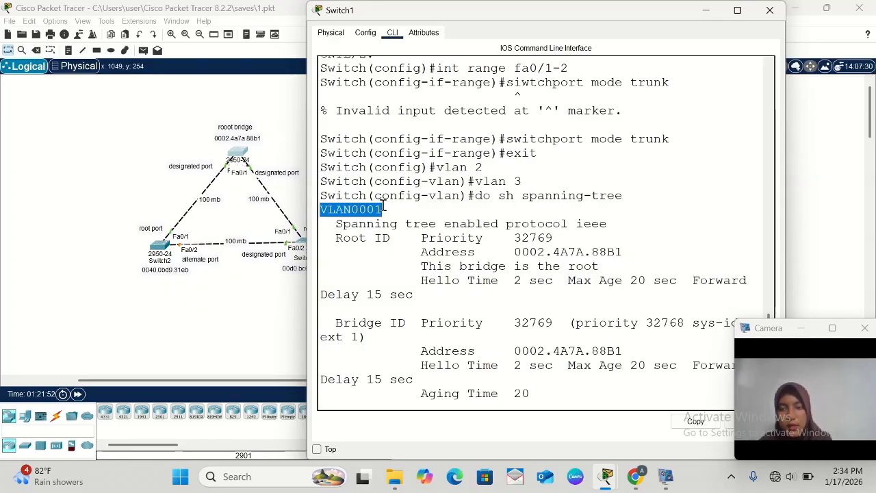
{"action": "scroll", "coordinate": [394, 344], "scroll_direction": "down", "scroll_amount": 3}
{"action": "scroll", "coordinate": [394, 344], "scroll_direction": "down", "scroll_amount": 5}
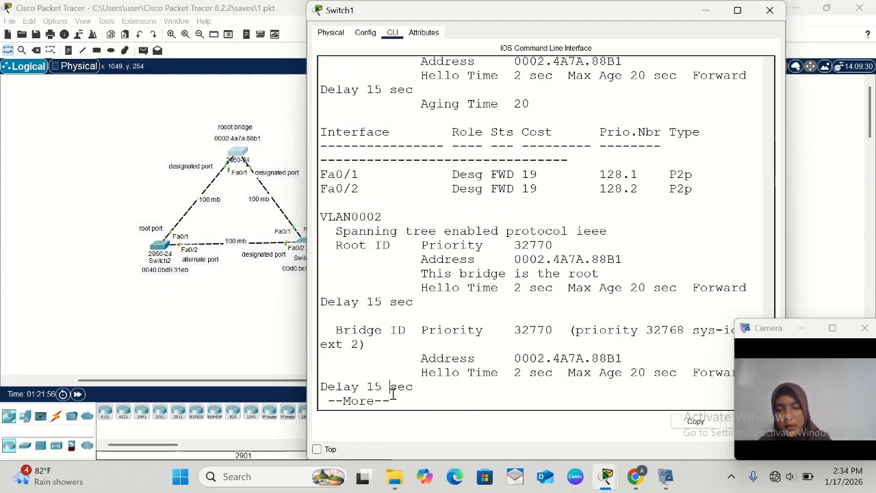
- Show the rest of the spanning-tree output and examine the VLAN0002 and VLAN0003 sections
{"action": "key", "text": "space"}
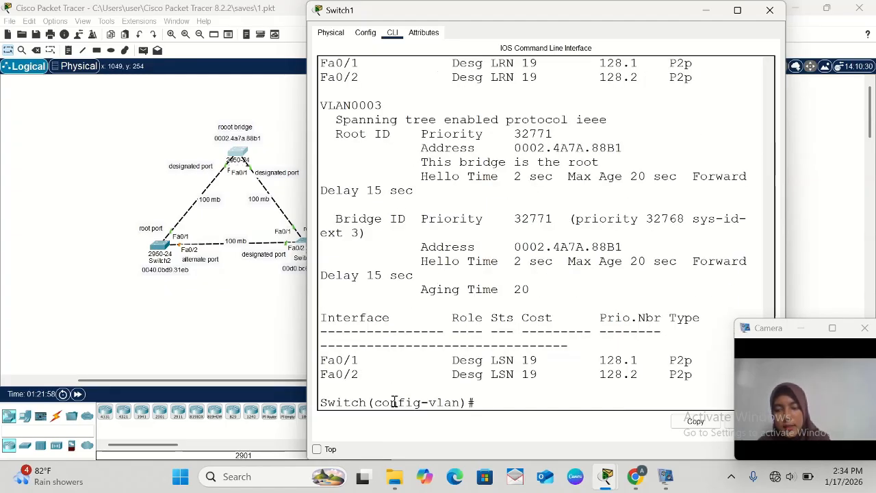
{"action": "scroll", "coordinate": [411, 234], "scroll_direction": "up", "scroll_amount": 1}
{"action": "scroll", "coordinate": [411, 234], "scroll_direction": "up", "scroll_amount": 2}
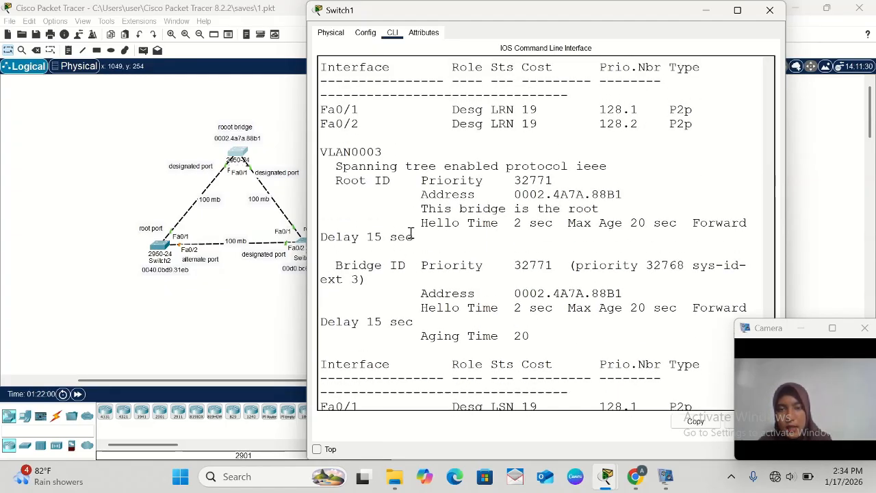
{"action": "scroll", "coordinate": [399, 202], "scroll_direction": "up", "scroll_amount": 3}
{"action": "scroll", "coordinate": [399, 201], "scroll_direction": "up", "scroll_amount": 3}
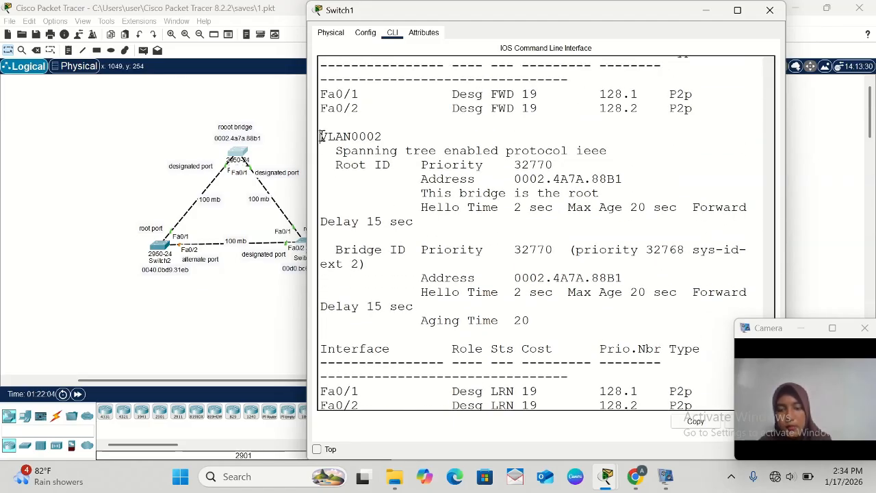
{"action": "left_click_drag", "start_coordinate": [320, 136], "coordinate": [385, 137]}
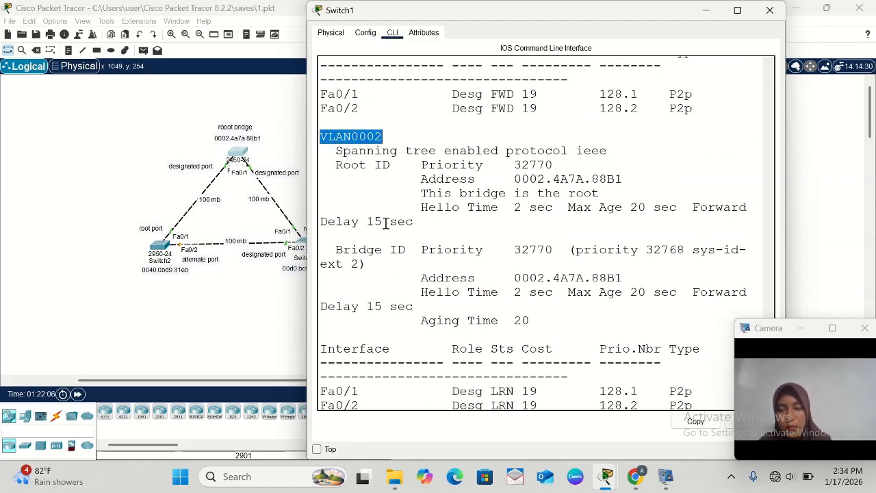
{"action": "scroll", "coordinate": [386, 222], "scroll_direction": "down", "scroll_amount": 7}
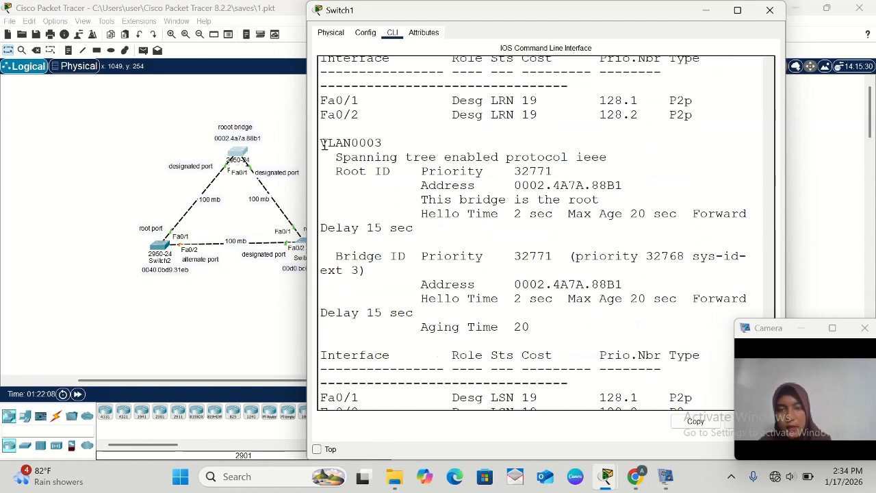
{"action": "left_click_drag", "start_coordinate": [319, 142], "coordinate": [402, 139]}
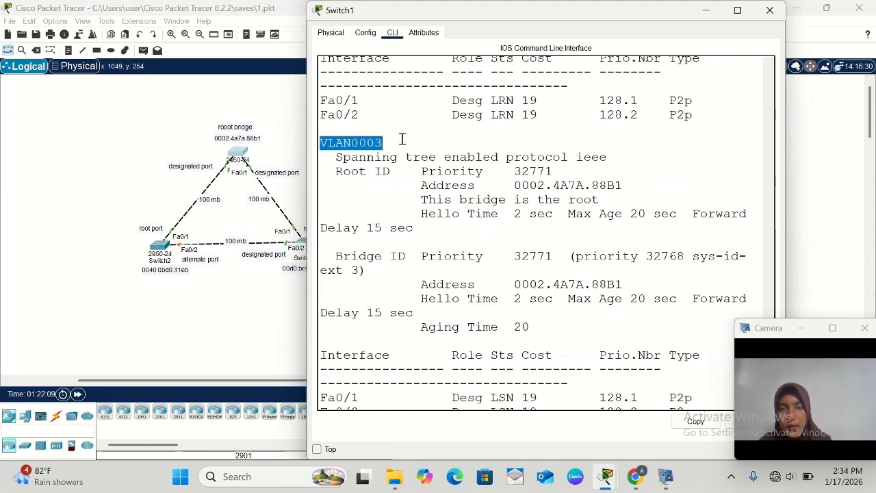
{"action": "scroll", "coordinate": [370, 295], "scroll_direction": "down", "scroll_amount": 1}
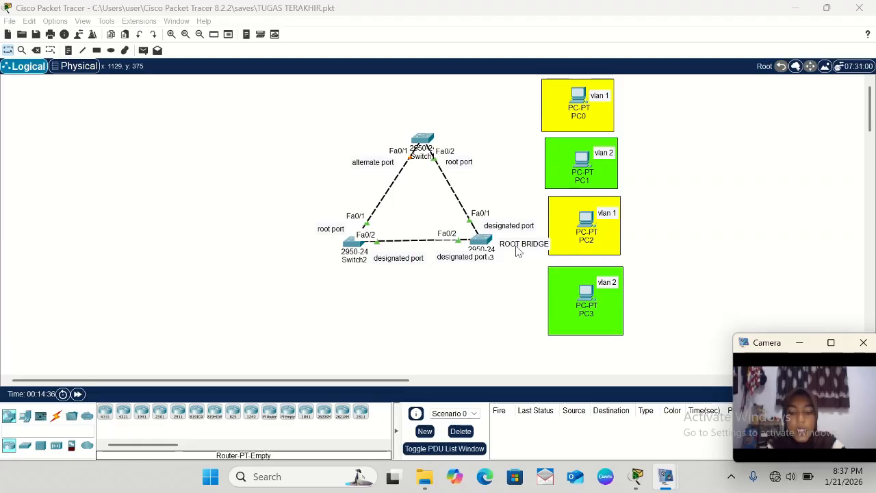
- Move the ROOT BRIDGE label from beside the lower-right switch to just above the top switch in the topology
{"action": "left_click_drag", "start_coordinate": [517, 254], "coordinate": [486, 213]}
{"action": "left_click_drag", "start_coordinate": [443, 179], "coordinate": [424, 125]}
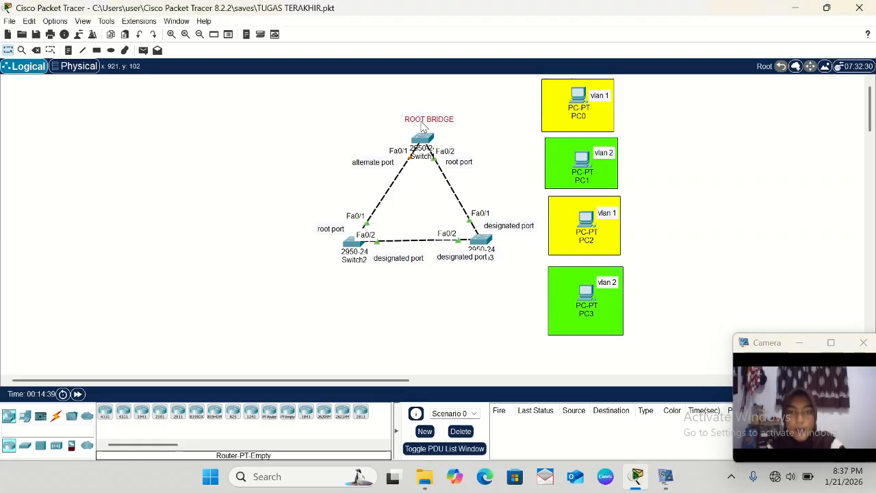
{"action": "left_click", "coordinate": [433, 176]}
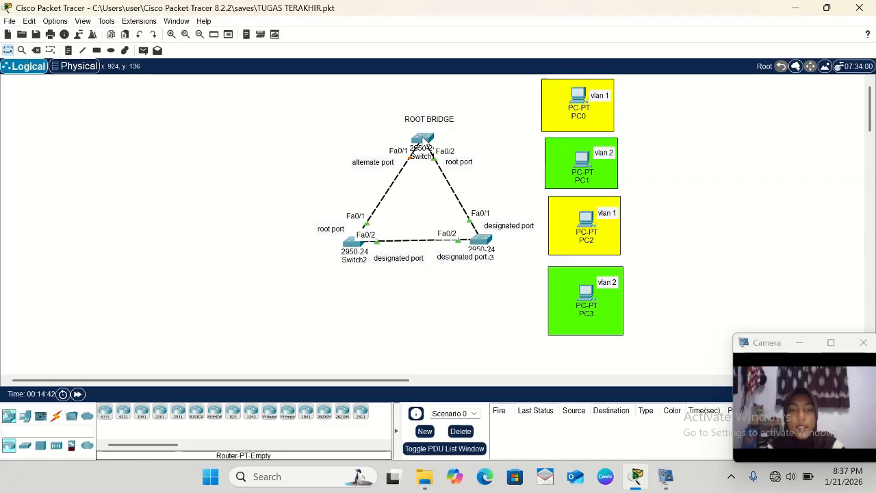
- Open Switch1's command line and enter global configuration mode with "ena" and "conf t"
{"action": "left_click", "coordinate": [423, 140]}
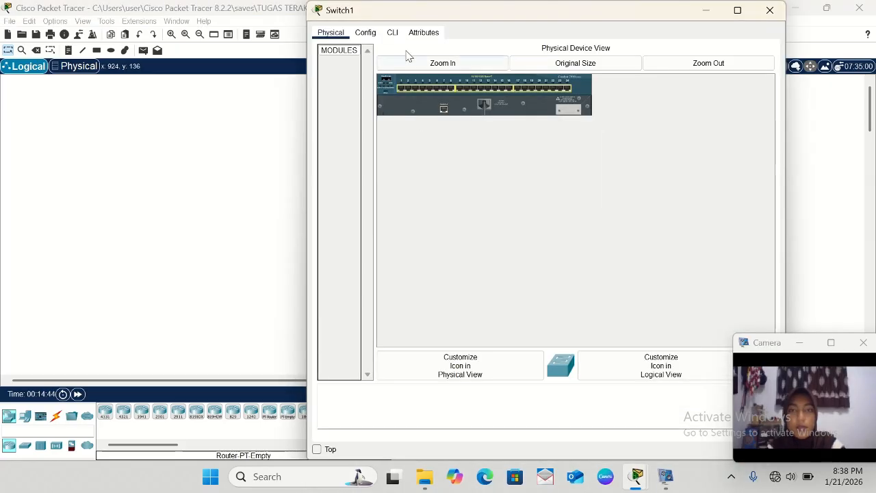
{"action": "left_click", "coordinate": [393, 33]}
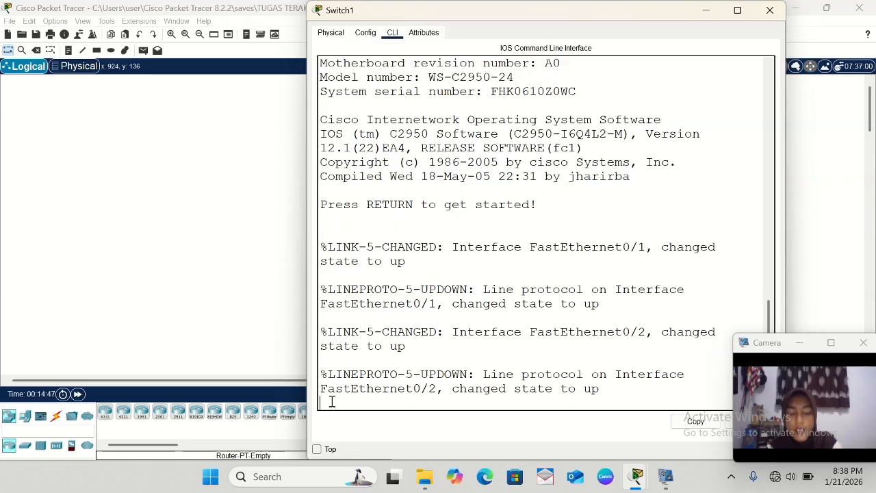
{"action": "key", "text": "Return"}
{"action": "type", "text": "e"}
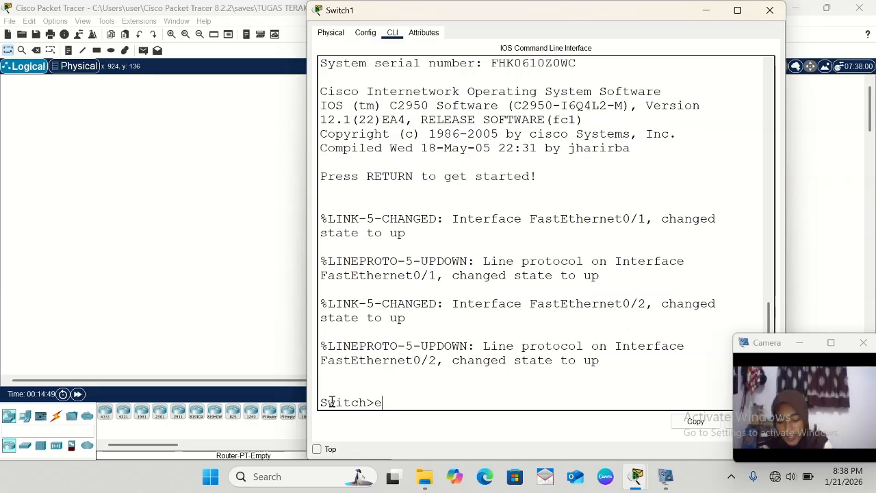
{"action": "type", "text": "na"}
{"action": "key", "text": "Return"}
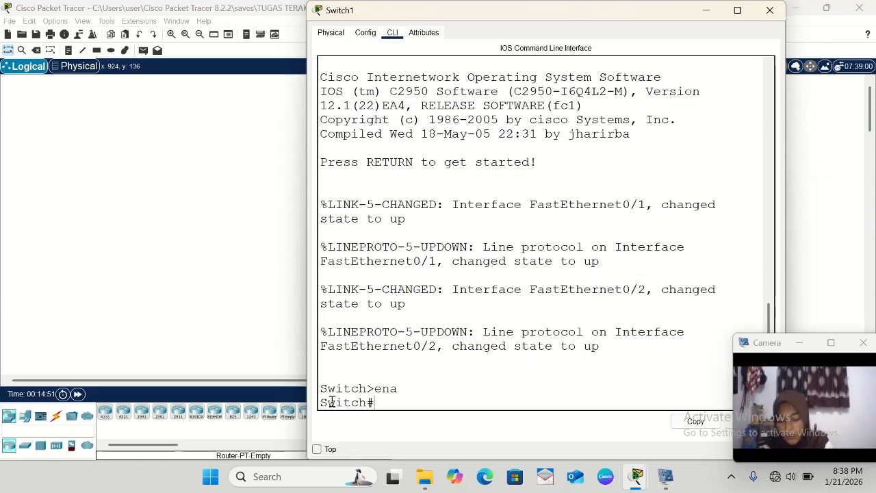
{"action": "type", "text": "conf"}
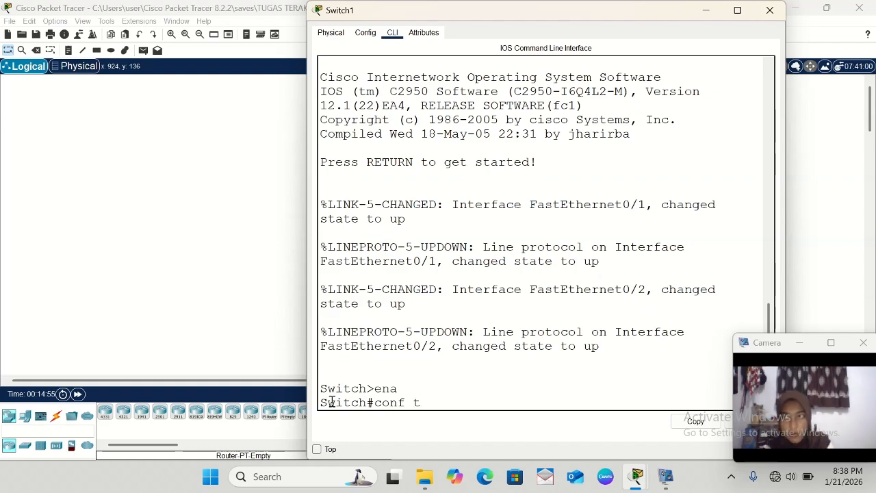
{"action": "type", "text": " t"}
{"action": "key", "text": "Return"}
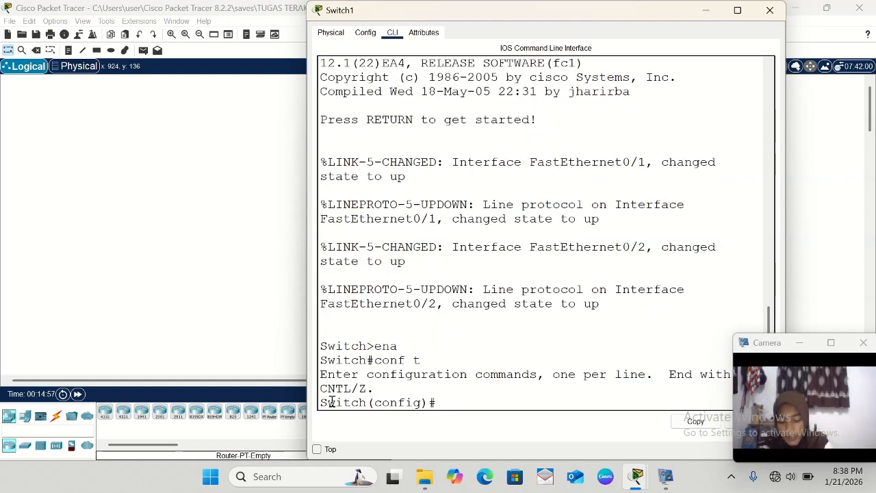
- Create VLAN 2 on Switch1 and enter its configuration mode
{"action": "type", "text": "vlan"}
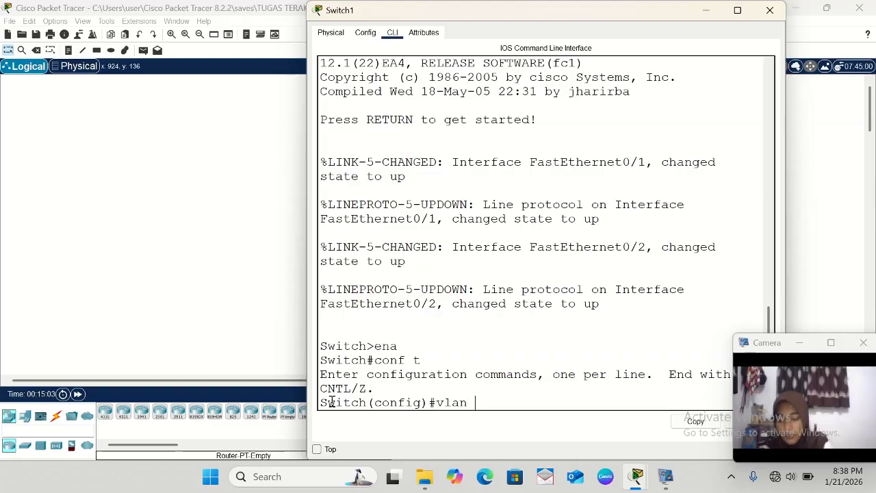
{"action": "type", "text": " 2"}
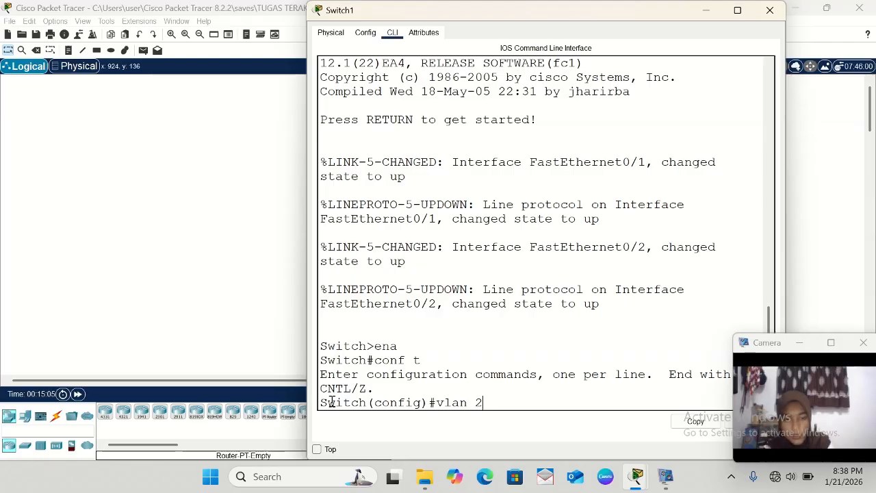
{"action": "key", "text": "Return"}
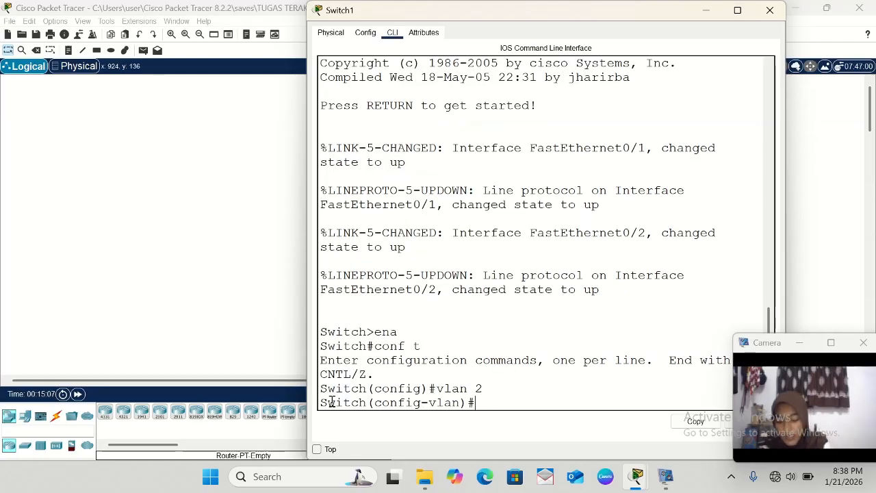
- Try to set Switch1's bridge priority for VLAN 2 to 1231 with "spanning-tree vlan 2 priority 1231"
{"action": "type", "text": "sp"}
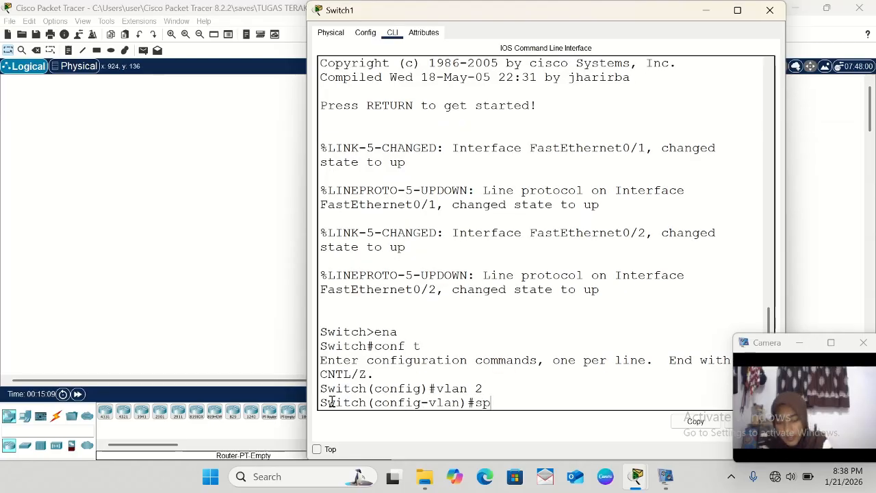
{"action": "type", "text": "anning"}
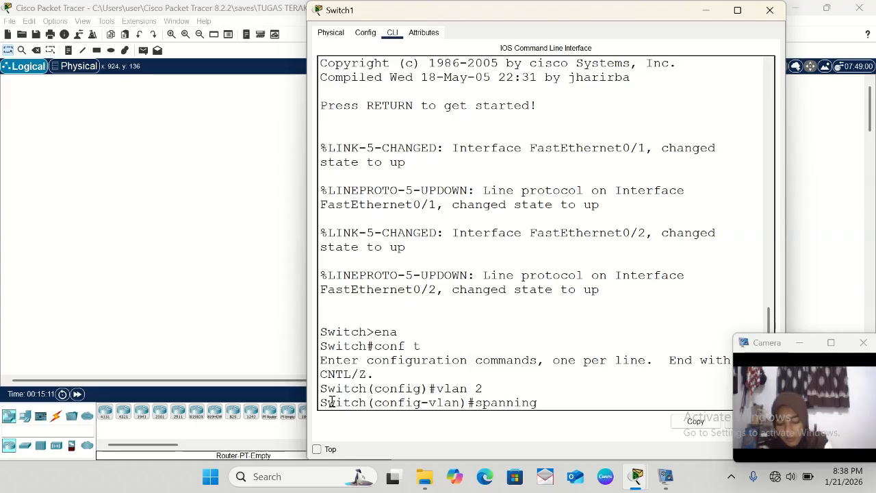
{"action": "type", "text": "-tree"}
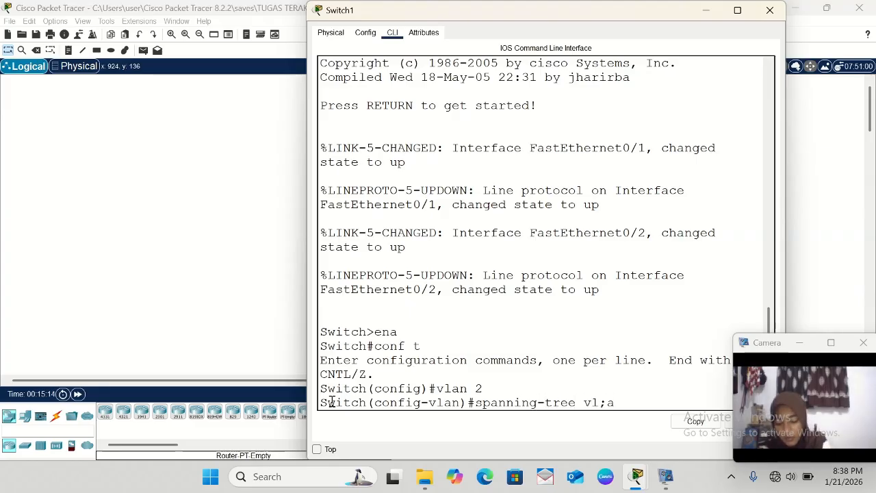
{"action": "type", "text": " vl;an 2"}
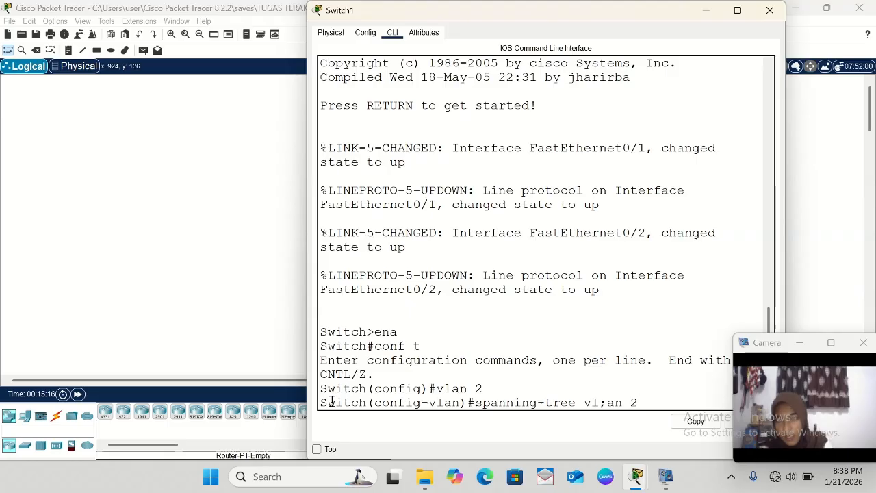
{"action": "type", "text": " priorit"}
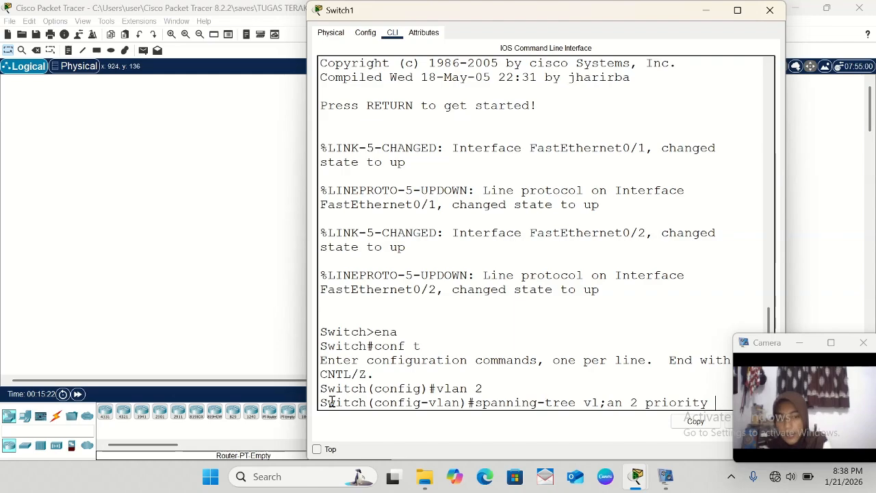
{"action": "type", "text": "y"}
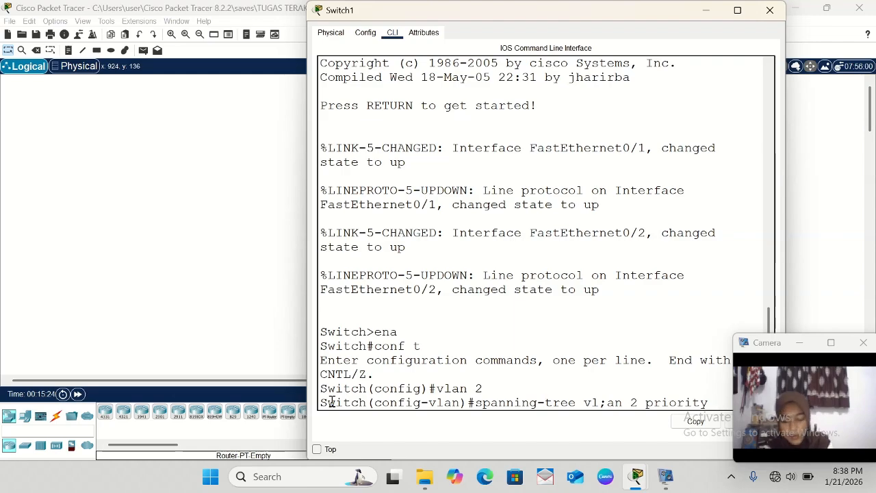
{"action": "type", "text": " 12"}
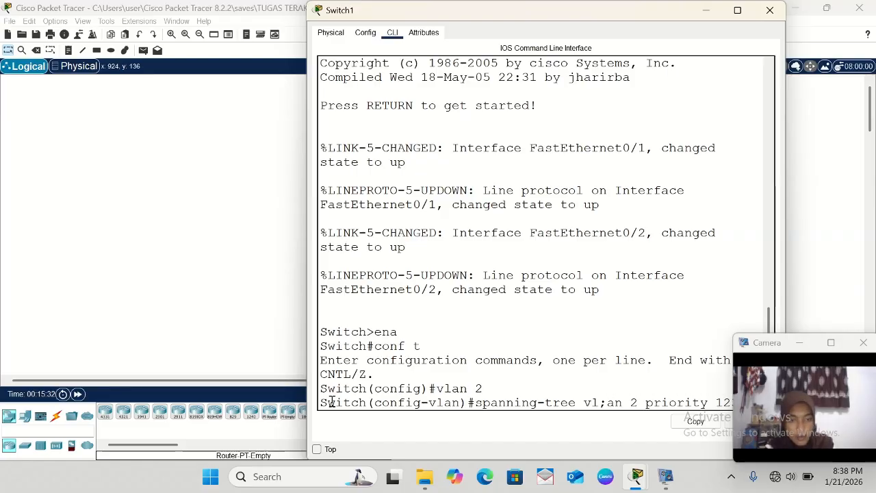
{"action": "key", "text": "BackSpace"}
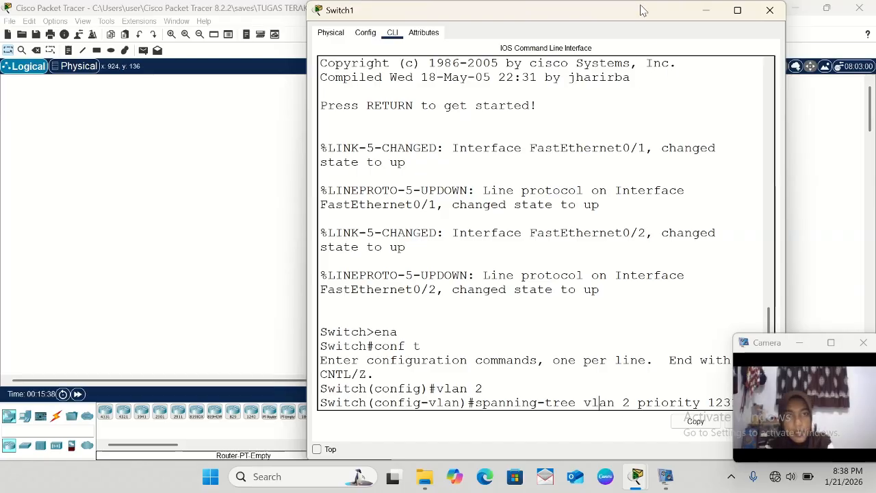
{"action": "left_click_drag", "start_coordinate": [642, 10], "coordinate": [647, 34]}
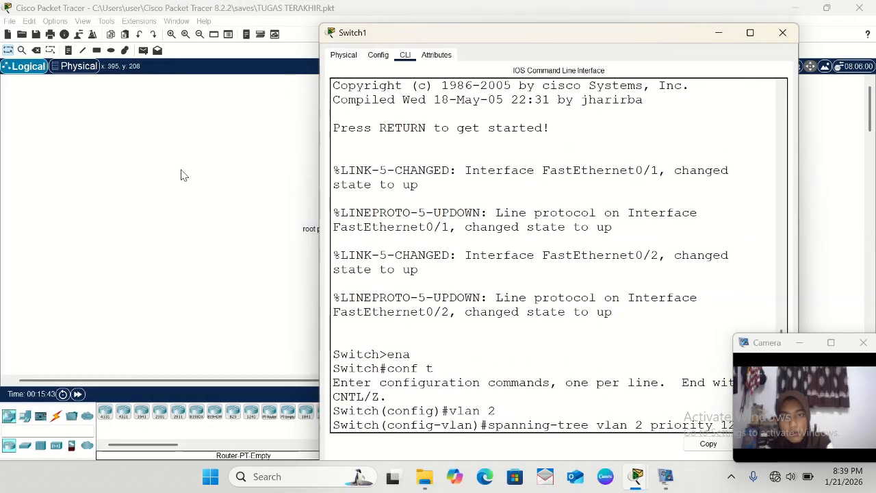
{"action": "scroll", "coordinate": [182, 173], "scroll_direction": "right", "scroll_amount": 5}
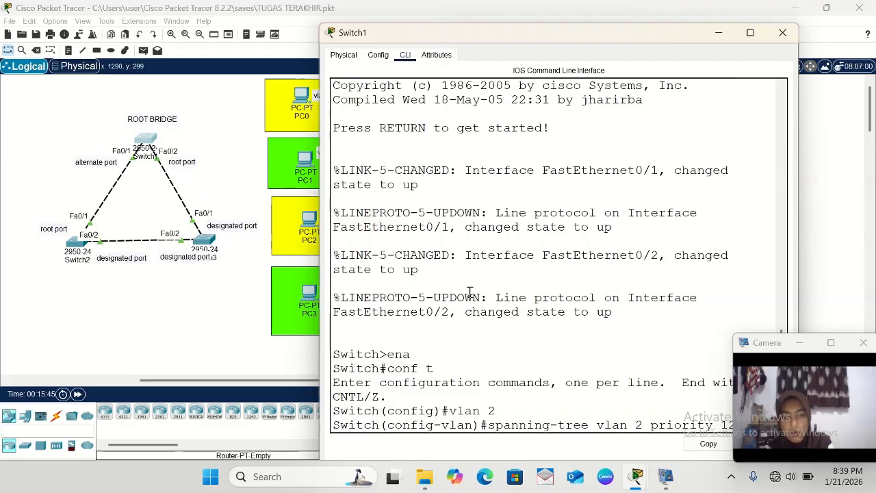
{"action": "scroll", "coordinate": [593, 371], "scroll_direction": "down", "scroll_amount": 1}
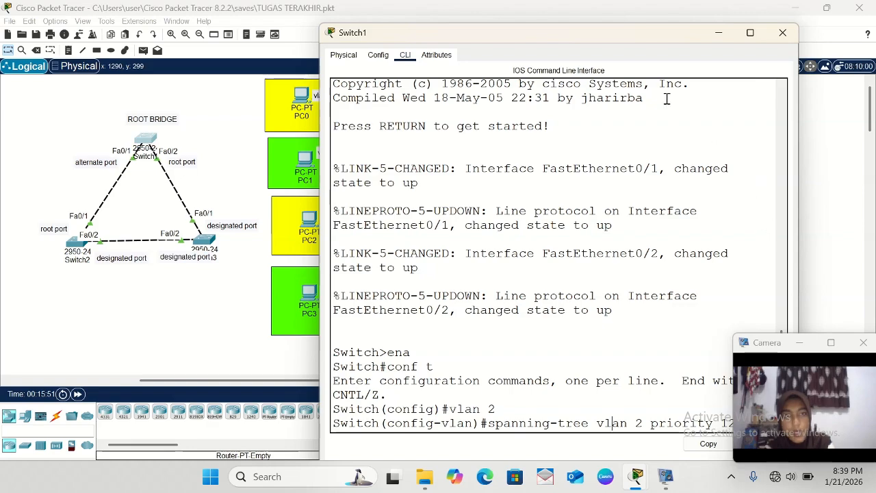
{"action": "left_click_drag", "start_coordinate": [615, 39], "coordinate": [529, 37]}
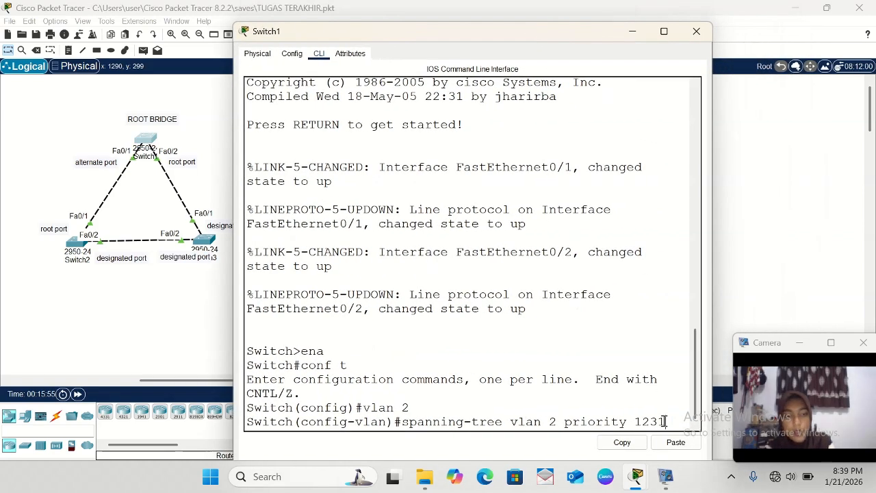
{"action": "key", "text": "Return"}
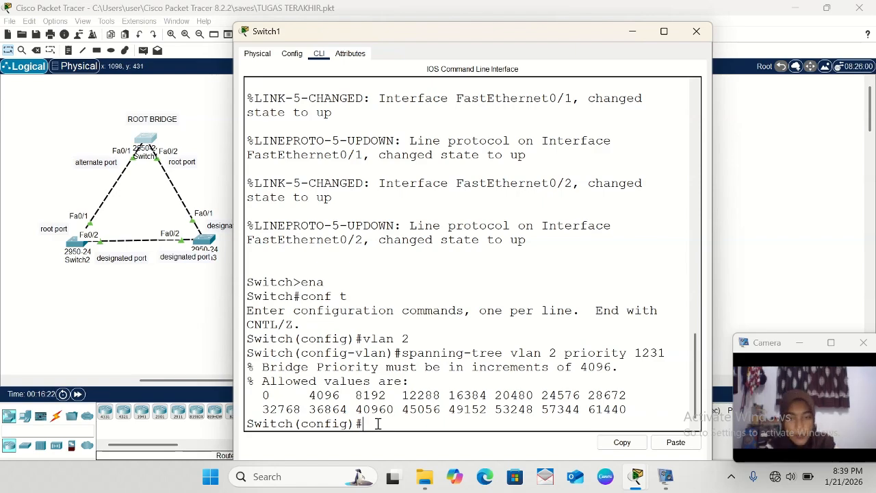
- Set Switch1's spanning-tree priority for VLAN 2 to 20480, reusing the previous command and copying the value from the allowed list
{"action": "key", "text": "Up"}
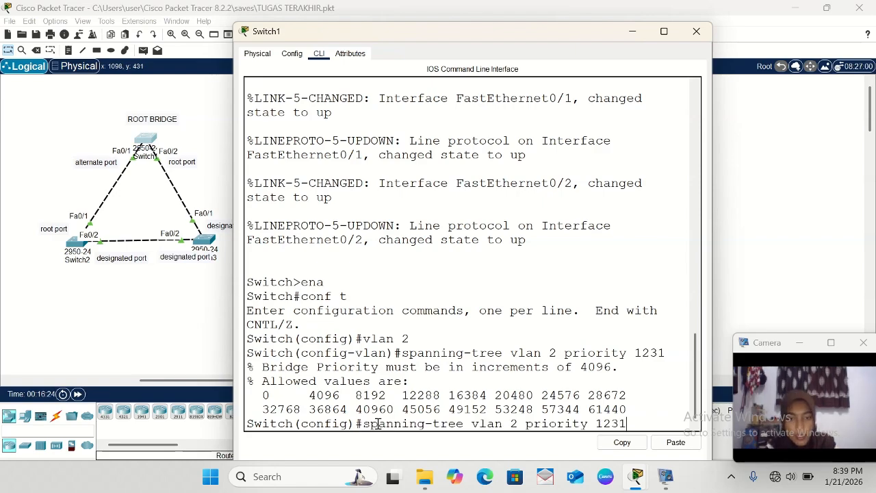
{"action": "key", "text": "BackSpace"}
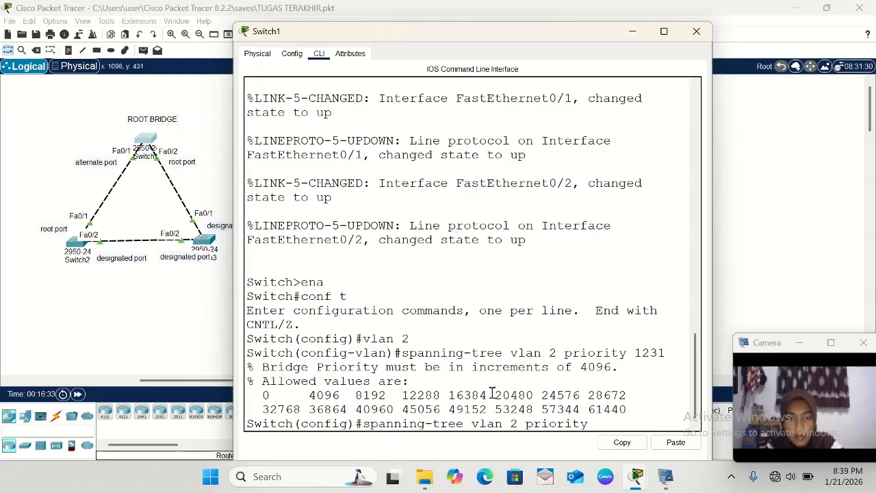
{"action": "left_click_drag", "start_coordinate": [494, 395], "coordinate": [537, 395]}
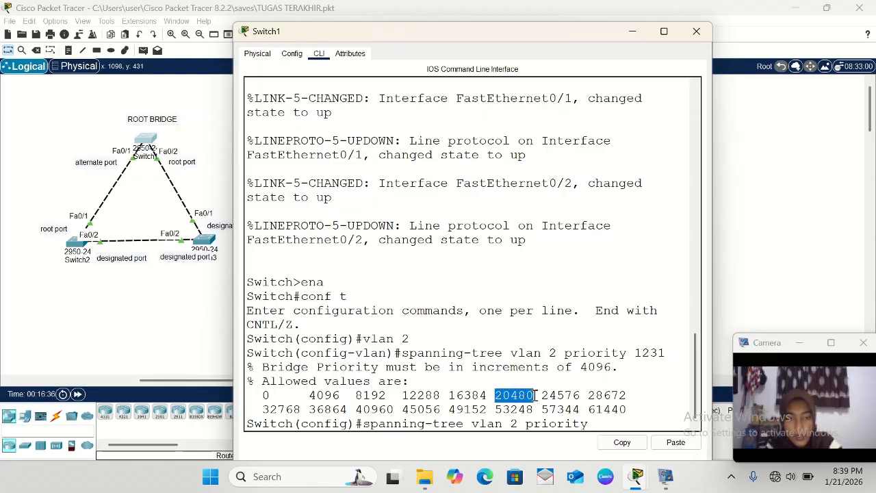
{"action": "left_click", "coordinate": [622, 442]}
{"action": "left_click", "coordinate": [595, 424]}
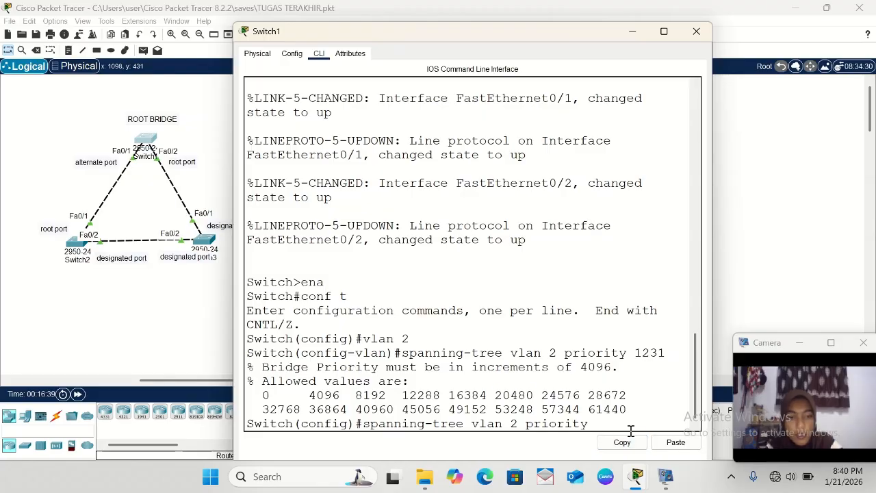
{"action": "left_click", "coordinate": [676, 442]}
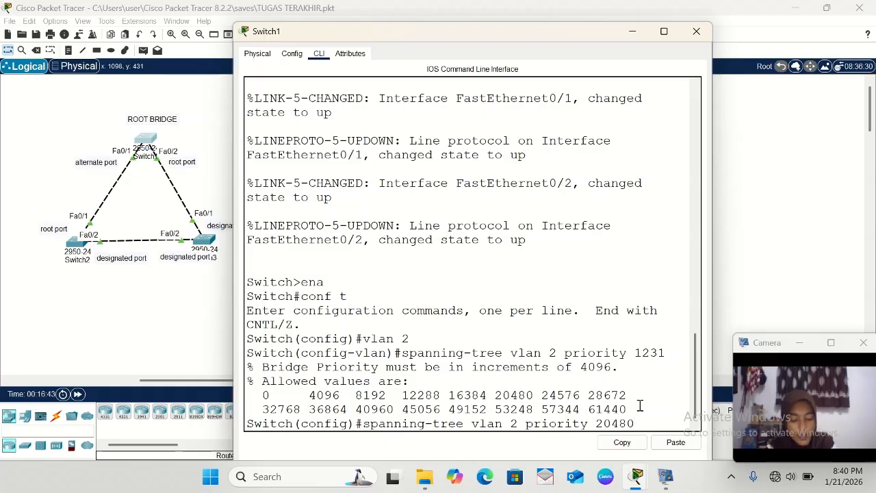
{"action": "key", "text": "Return"}
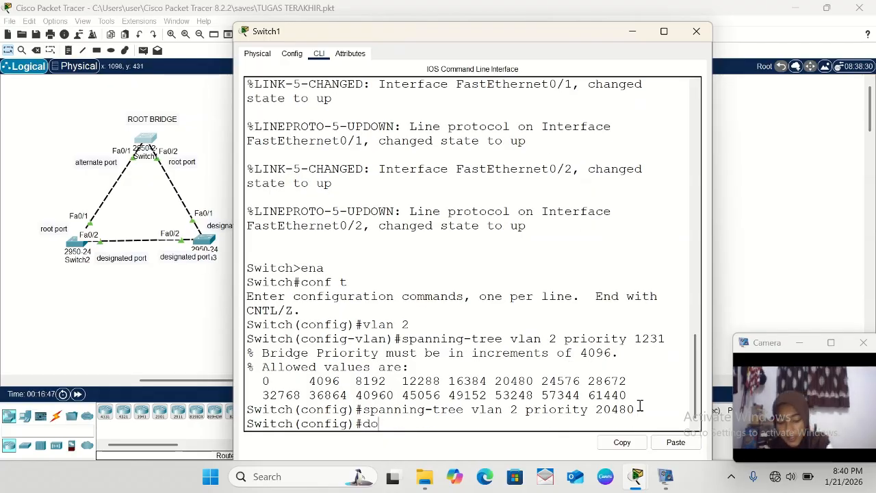
- Run "do sh spanning-tree" on Switch1, examine the VLAN0002 root ID and port roles, and minimize the switch window
{"action": "type", "text": "do sh sp"}
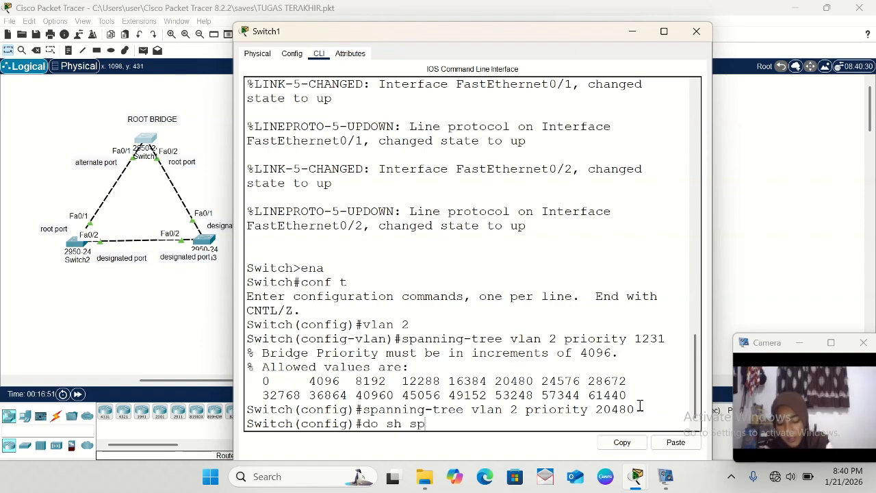
{"action": "type", "text": "anning-tree"}
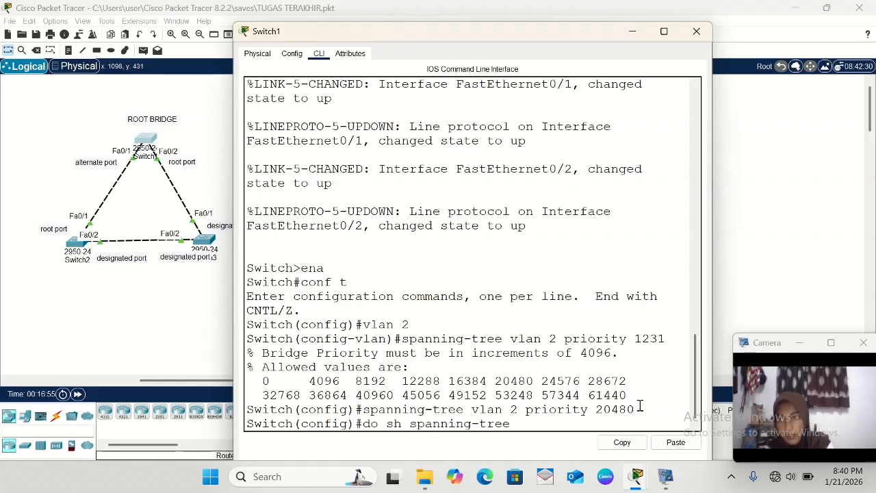
{"action": "key", "text": "Return"}
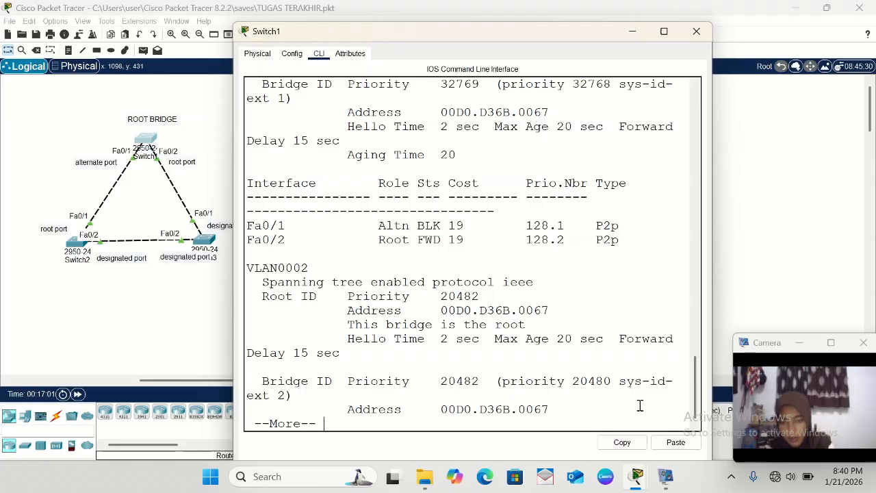
{"action": "key", "text": "space"}
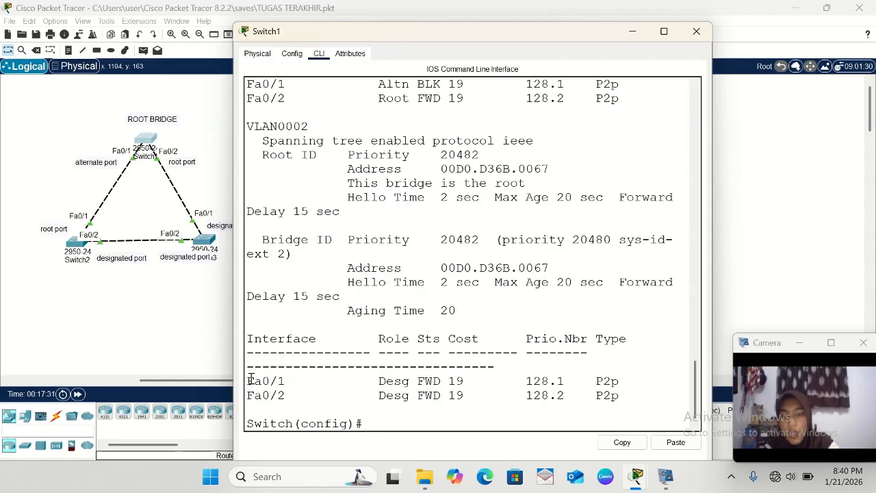
{"action": "left_click_drag", "start_coordinate": [250, 380], "coordinate": [626, 400]}
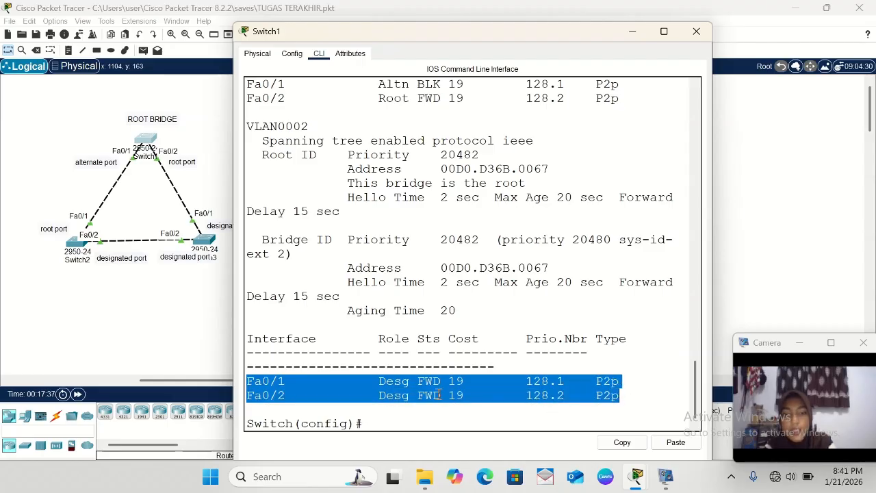
{"action": "left_click", "coordinate": [375, 419]}
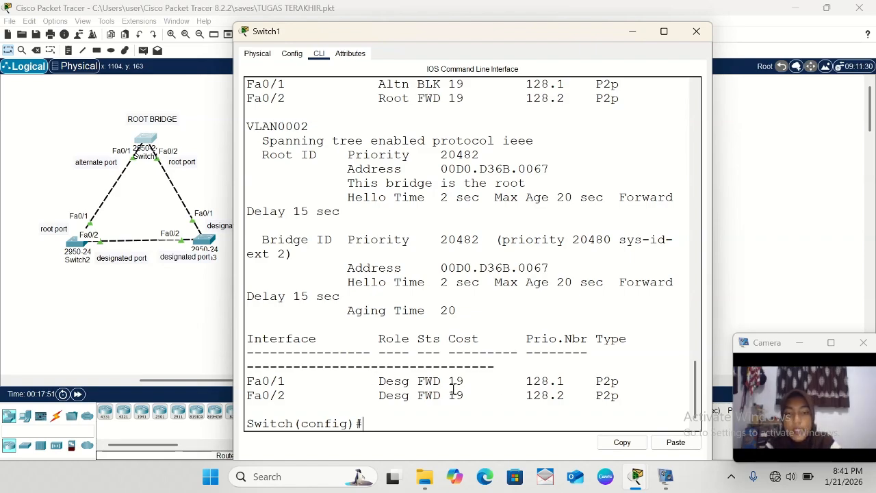
{"action": "left_click", "coordinate": [631, 33]}
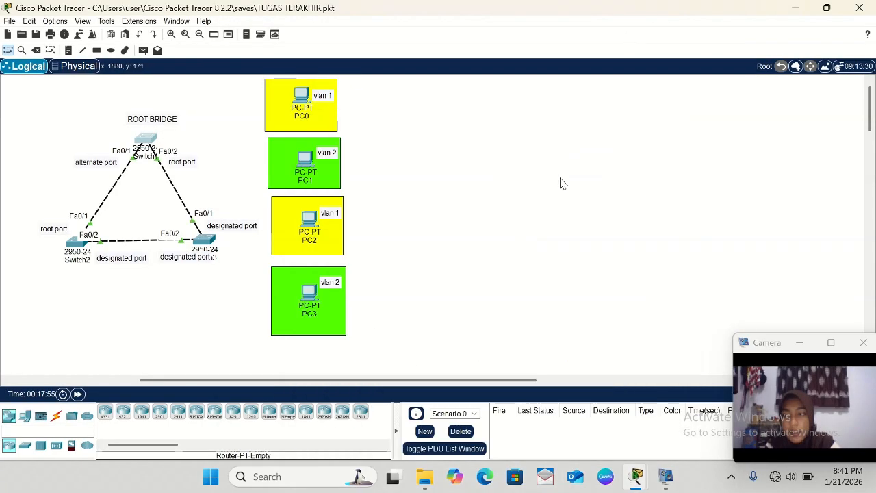
- Connect Switch1's FastEthernet0/3 to PC0's FastEthernet0 with a copper straight-through cable
{"action": "scroll", "coordinate": [468, 288], "scroll_direction": "left", "scroll_amount": 5}
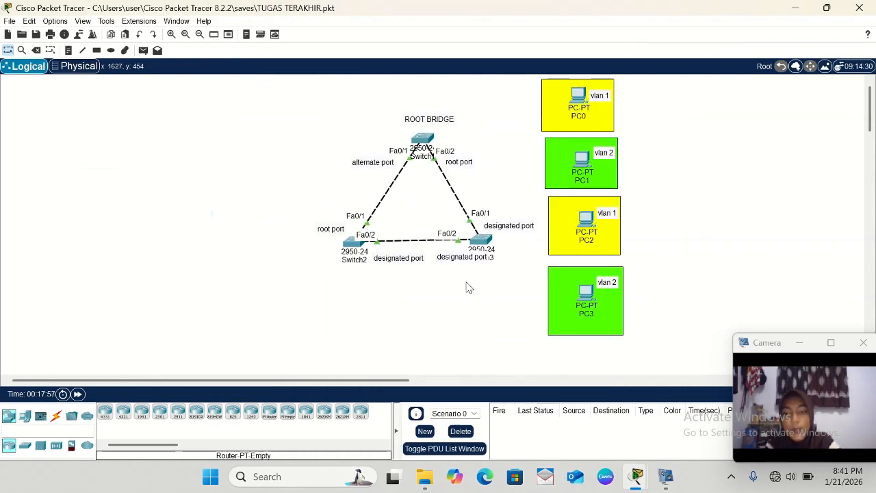
{"action": "left_click", "coordinate": [55, 415]}
{"action": "left_click", "coordinate": [142, 411]}
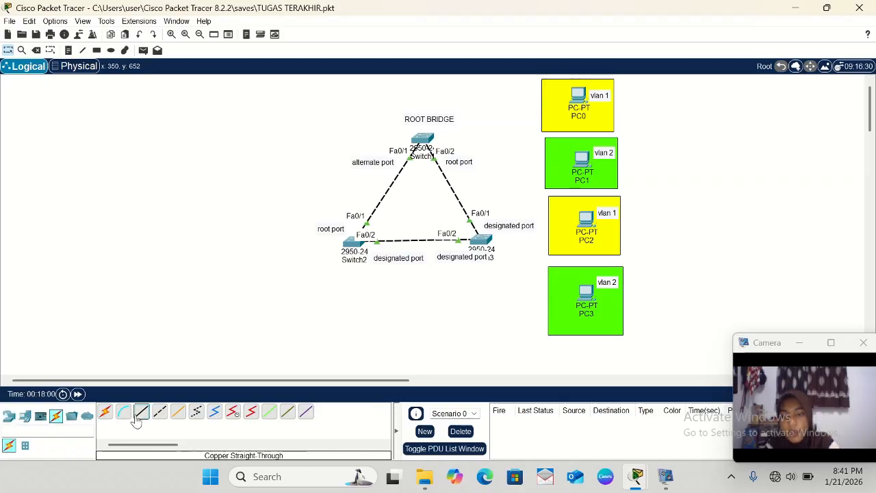
{"action": "left_click", "coordinate": [422, 140]}
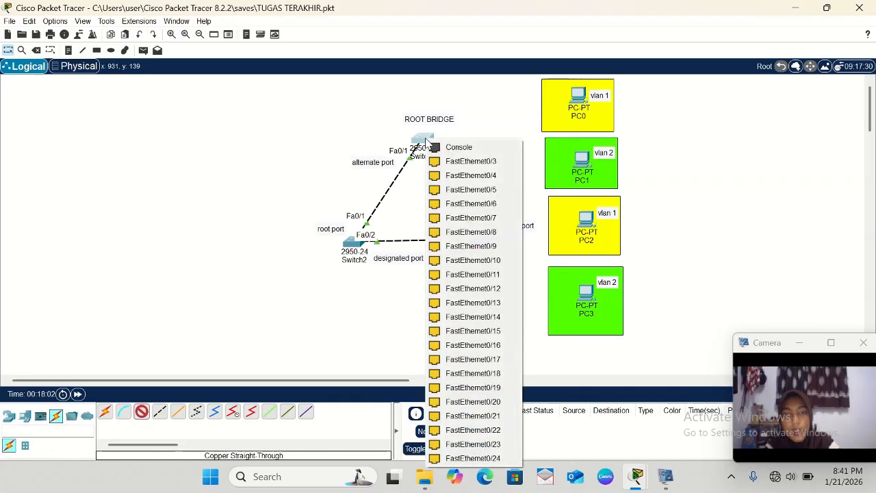
{"action": "left_click", "coordinate": [491, 161]}
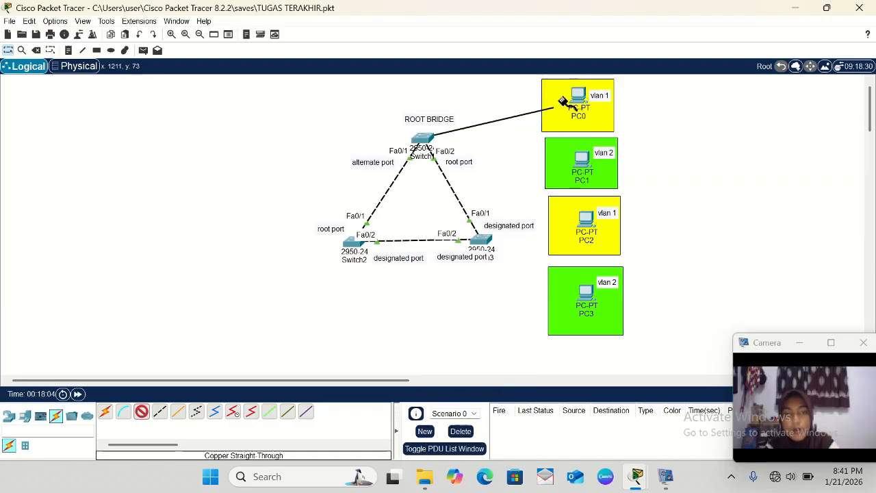
{"action": "left_click", "coordinate": [581, 96]}
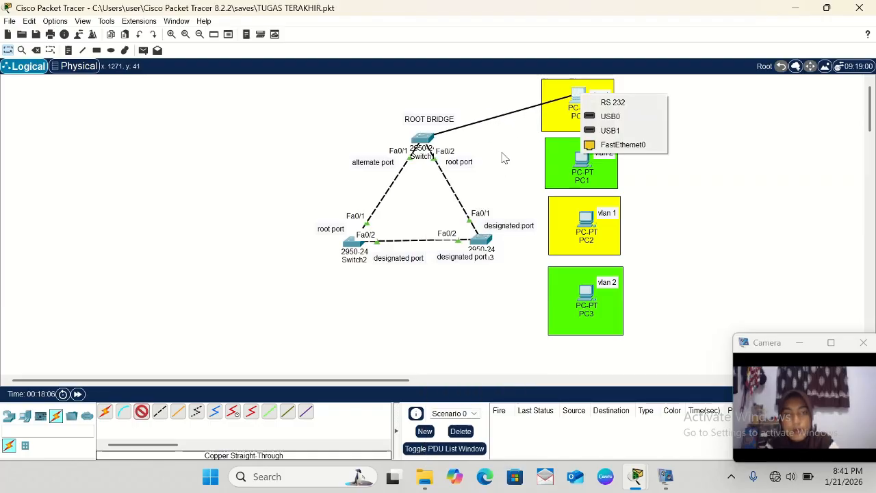
{"action": "left_click", "coordinate": [621, 145]}
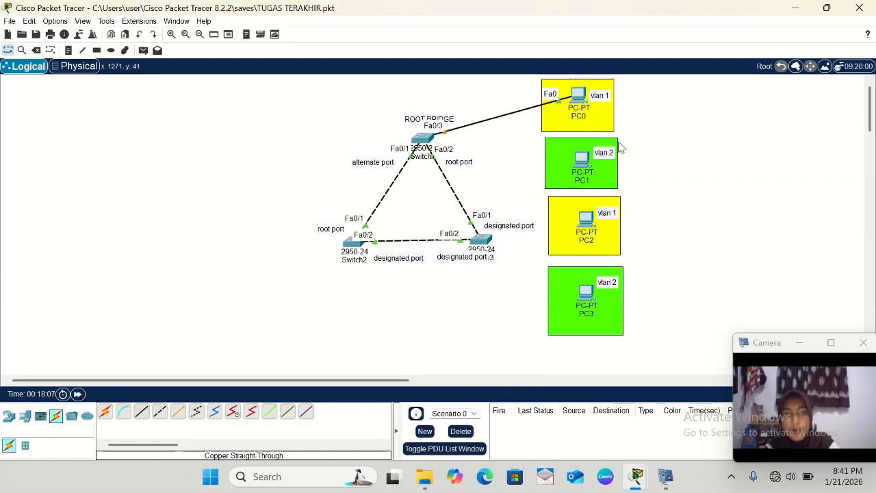
- Connect Switch1's FastEthernet0/4 to PC1's FastEthernet0 with a copper straight-through cable
{"action": "left_click", "coordinate": [142, 411]}
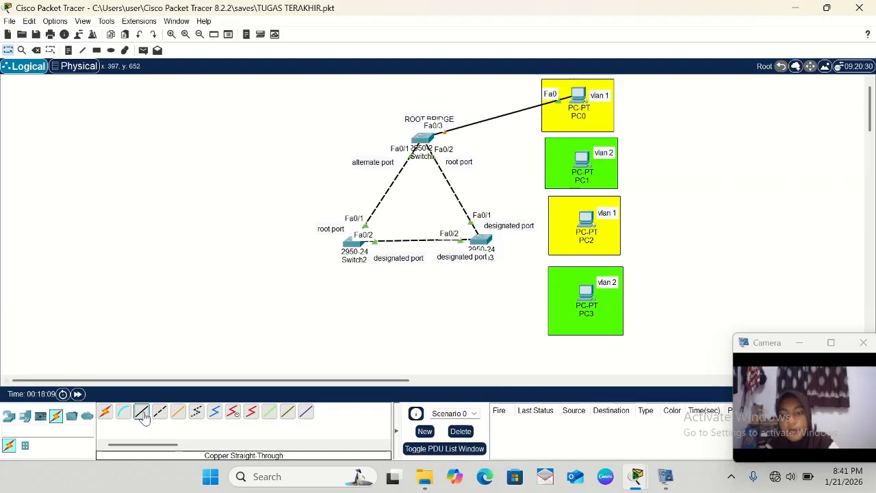
{"action": "left_click", "coordinate": [423, 140]}
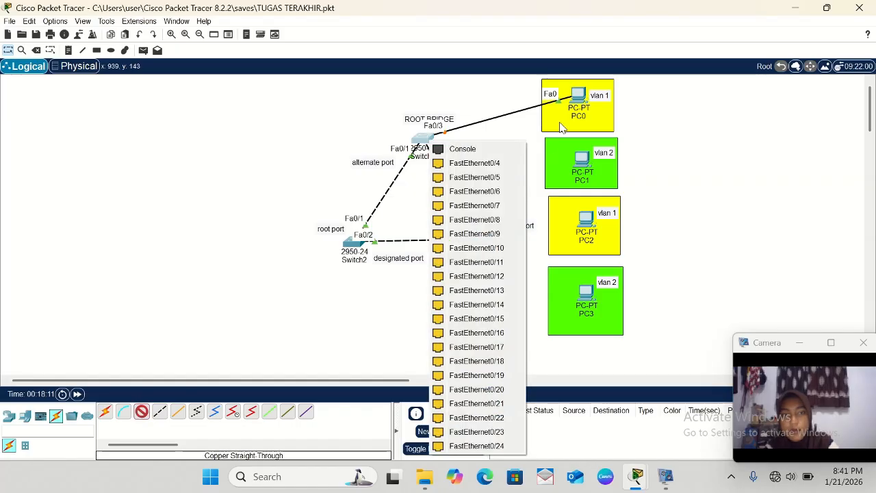
{"action": "left_click", "coordinate": [494, 165]}
{"action": "left_click", "coordinate": [583, 100]}
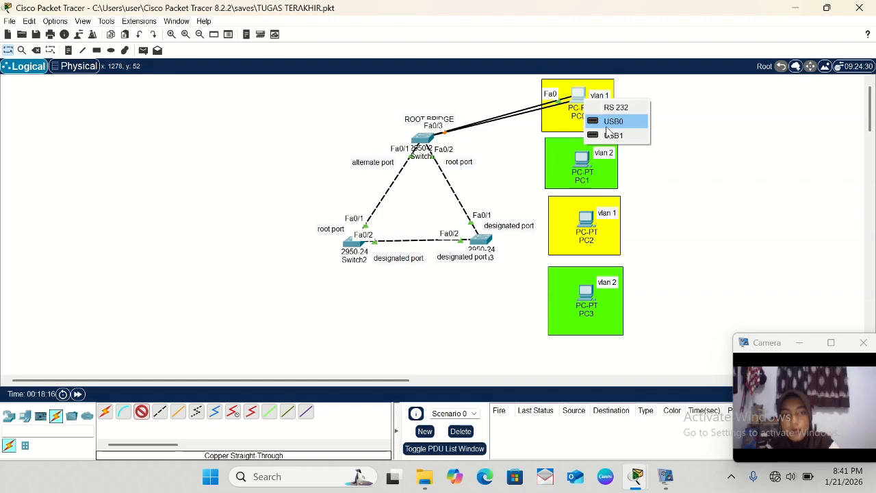
{"action": "left_click", "coordinate": [472, 146]}
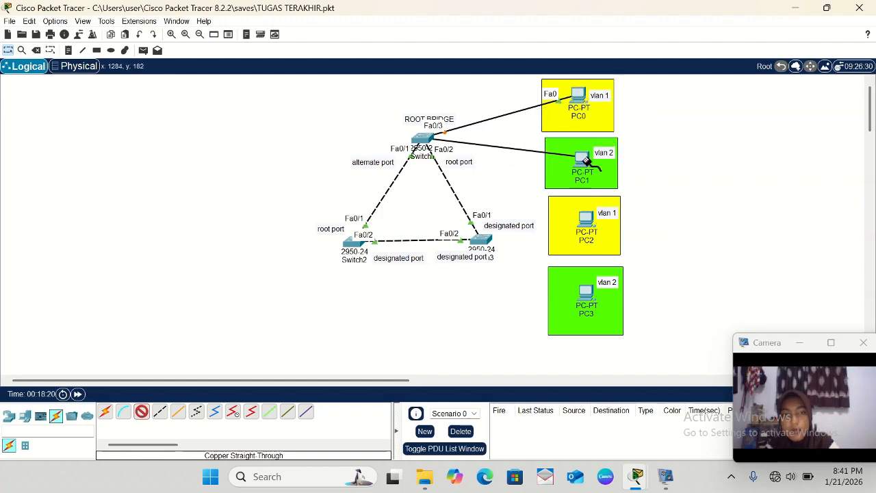
{"action": "left_click", "coordinate": [584, 159]}
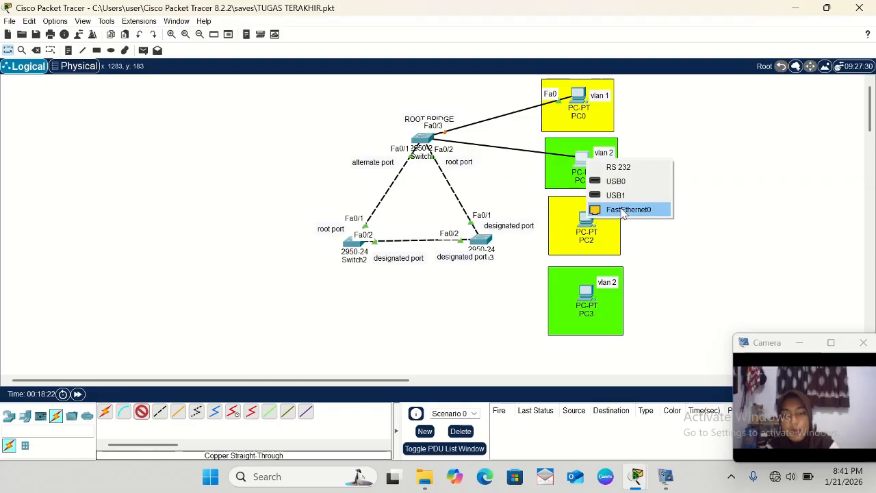
{"action": "left_click", "coordinate": [623, 212]}
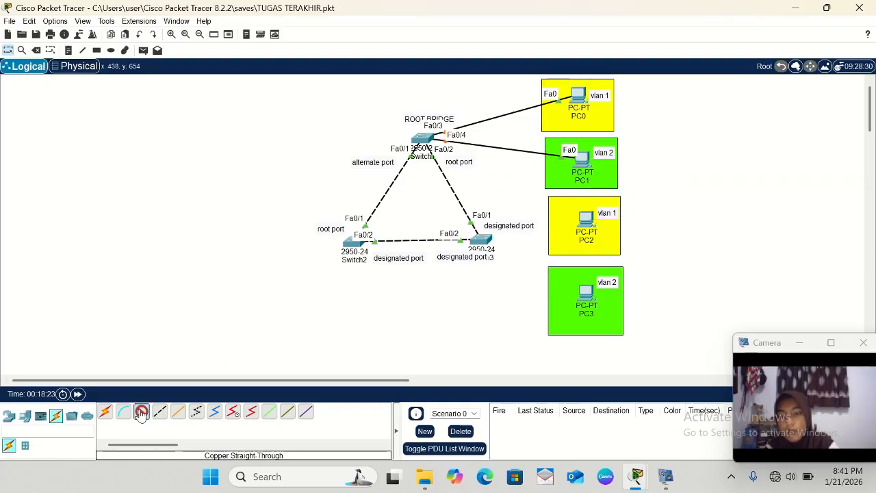
- Connect Switch3's FastEthernet0/3 to PC2's FastEthernet0 with a copper straight-through cable
{"action": "left_click", "coordinate": [484, 241]}
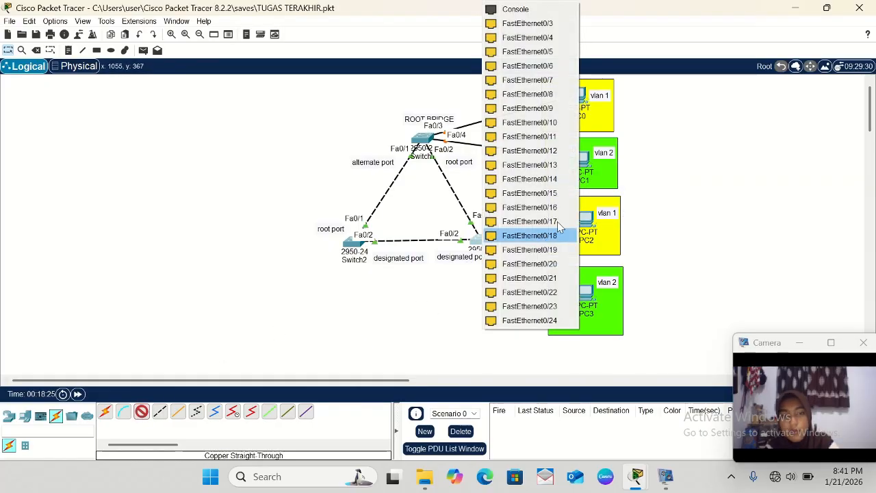
{"action": "left_click", "coordinate": [534, 23]}
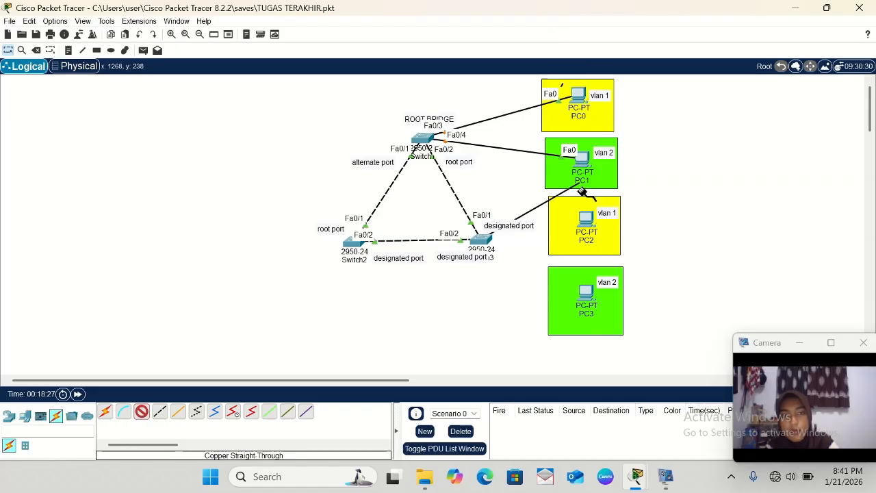
{"action": "left_click", "coordinate": [587, 219]}
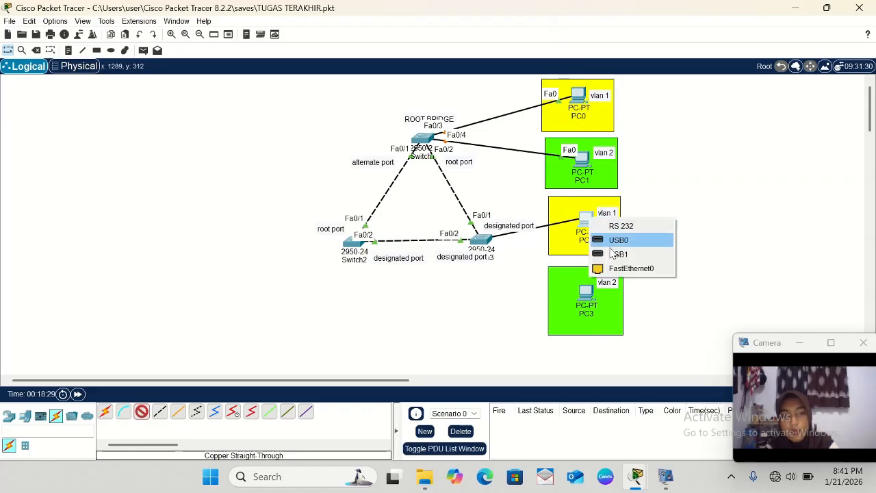
{"action": "left_click", "coordinate": [637, 269]}
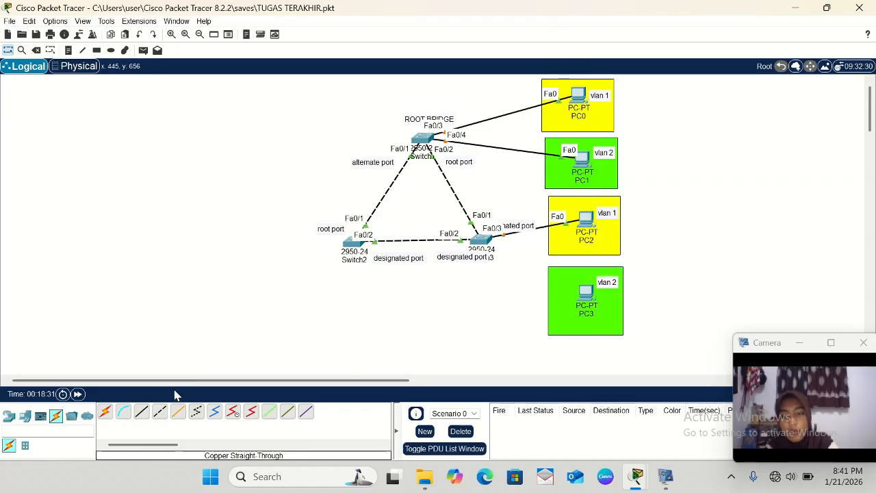
- Connect Switch3's FastEthernet0/4 to PC3's FastEthernet0 with a copper straight-through cable
{"action": "left_click", "coordinate": [142, 410]}
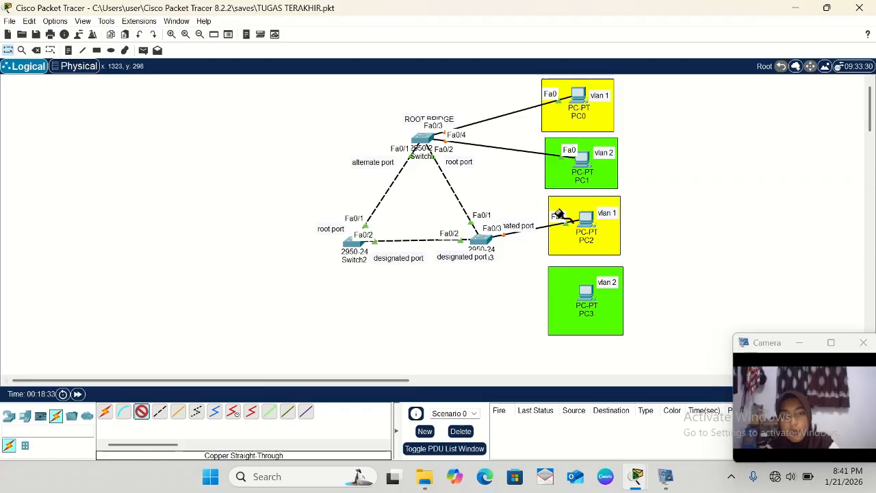
{"action": "left_click", "coordinate": [485, 246]}
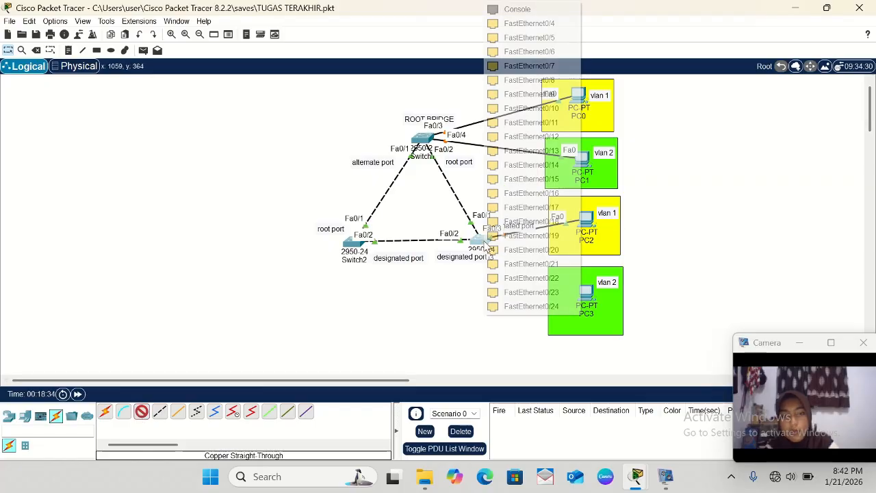
{"action": "left_click", "coordinate": [555, 27]}
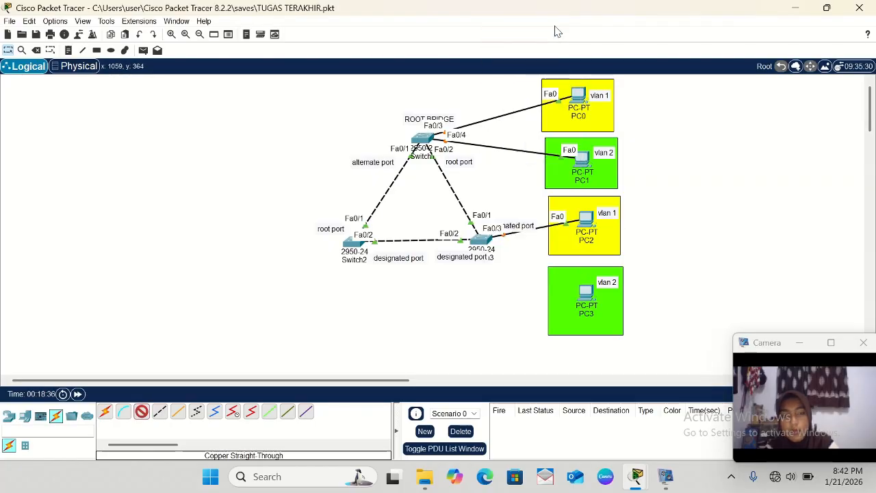
{"action": "left_click", "coordinate": [588, 295]}
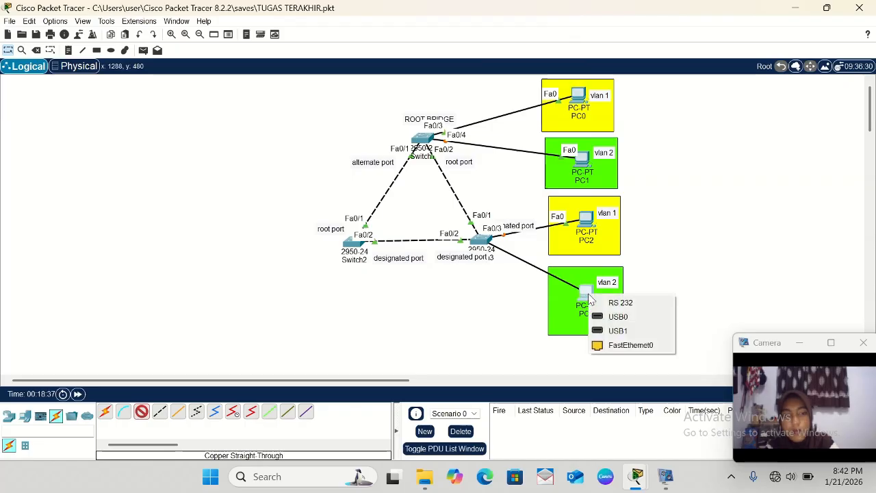
{"action": "left_click", "coordinate": [616, 345]}
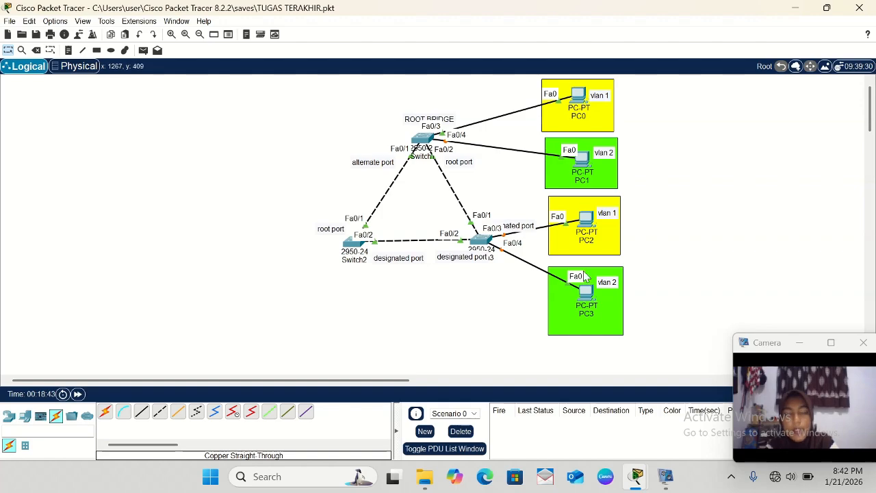
- Configure PC0 with static IPv4 address 10.10.10.1 and subnet mask 255.255.255.0, and minimize its window
{"action": "left_click", "coordinate": [580, 100]}
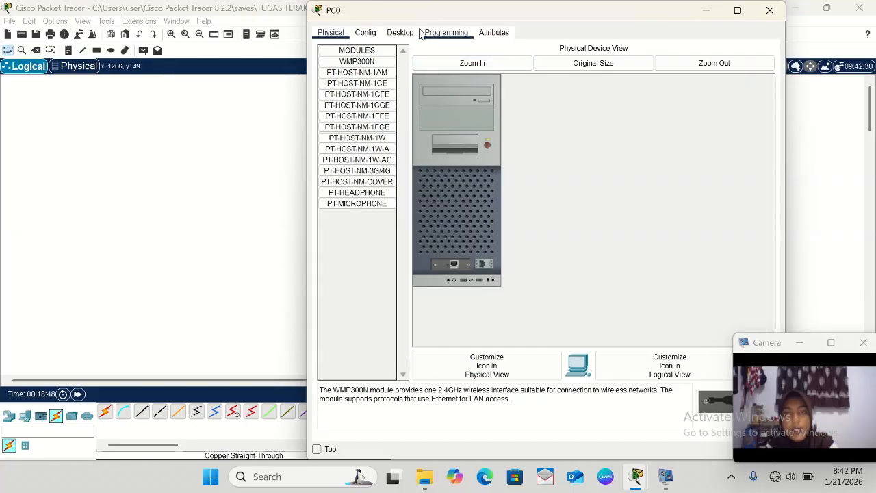
{"action": "left_click", "coordinate": [395, 37]}
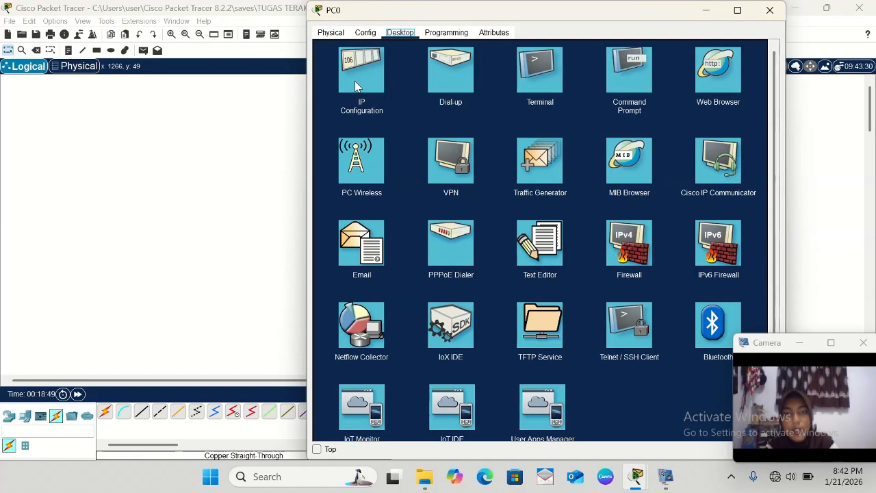
{"action": "left_click", "coordinate": [355, 80]}
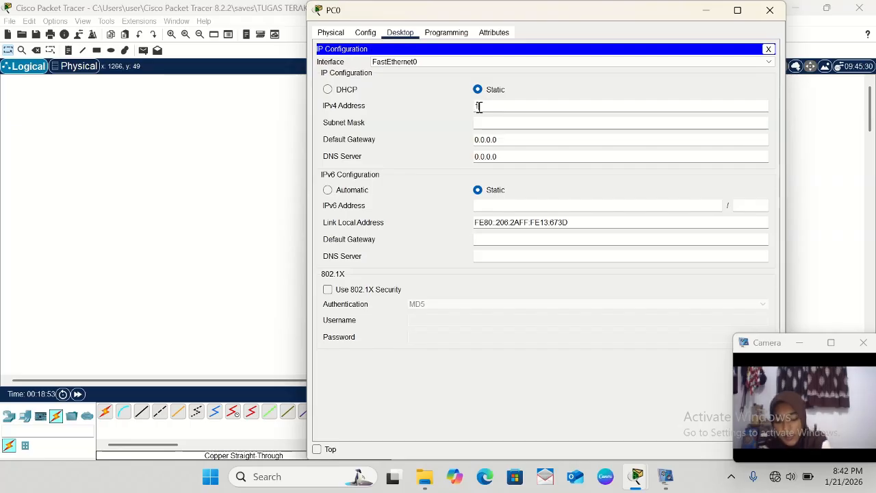
{"action": "type", "text": "10.10"}
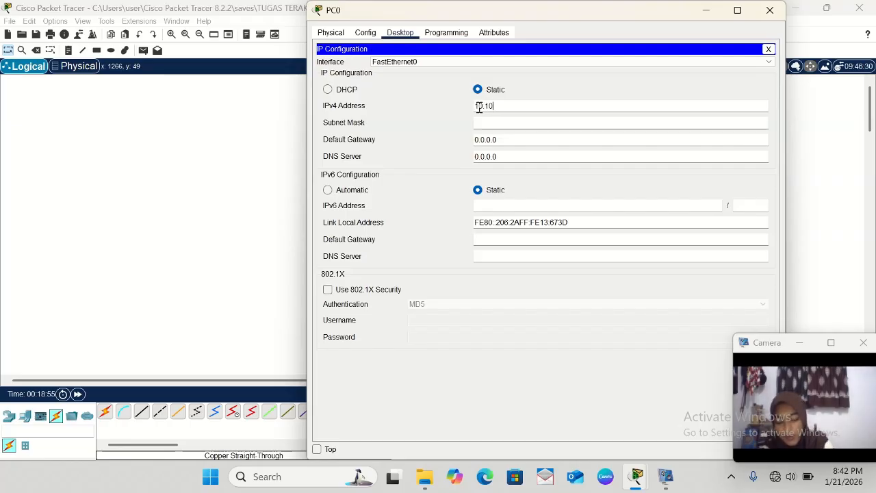
{"action": "type", "text": ".10.1"}
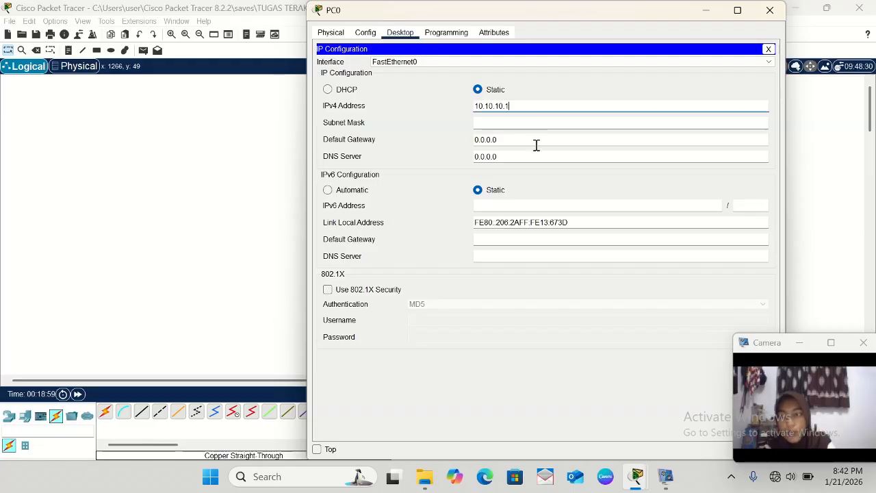
{"action": "left_click", "coordinate": [521, 122]}
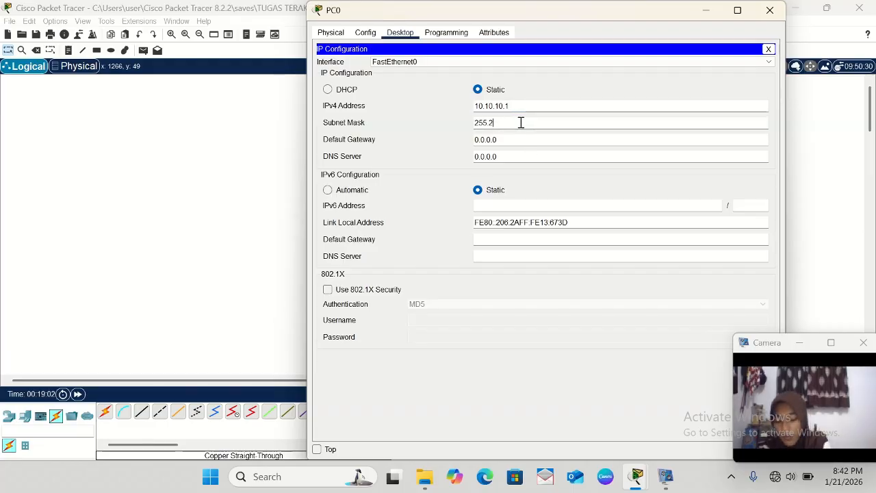
{"action": "type", "text": "255.0"}
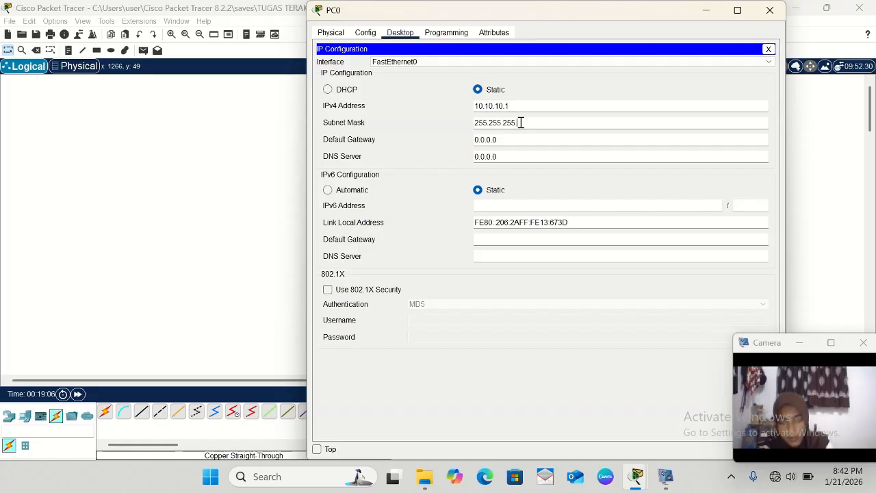
{"action": "left_click", "coordinate": [706, 9]}
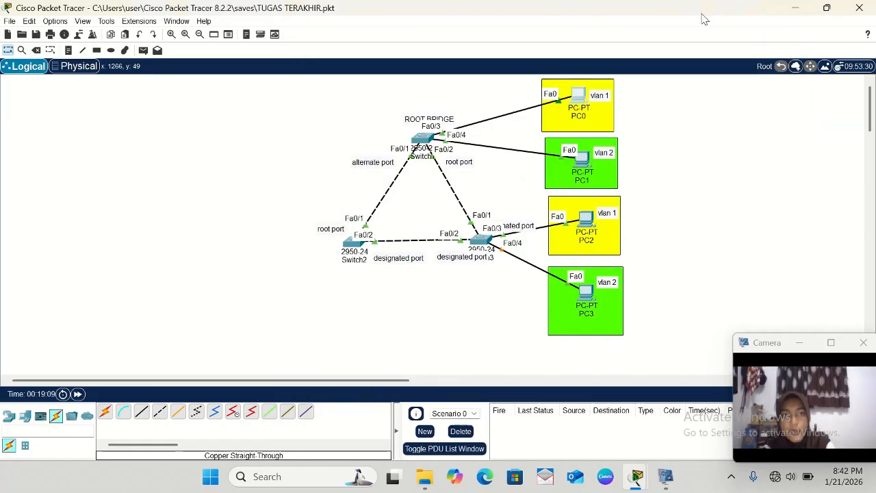
- Configure PC1 with static IPv4 address 20.20.20.1 and subnet mask 255.255.255.0, and minimize its window
{"action": "left_click", "coordinate": [580, 162]}
{"action": "left_click", "coordinate": [401, 33]}
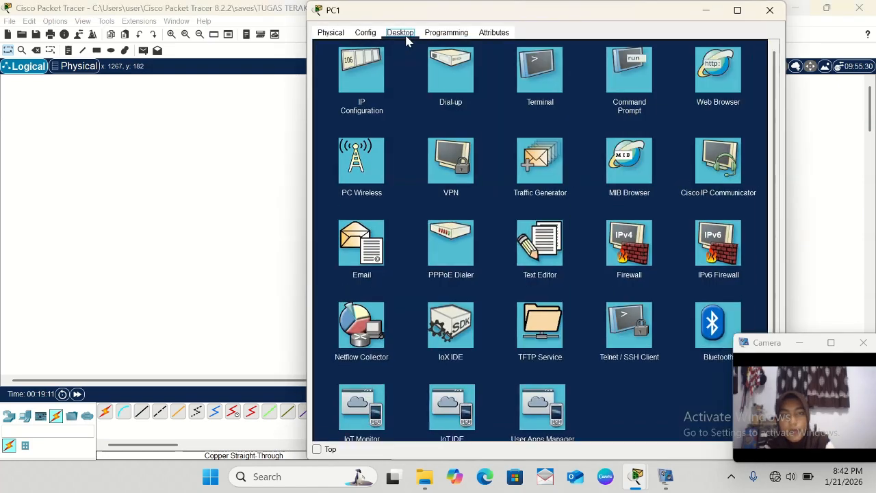
{"action": "left_click", "coordinate": [373, 72]}
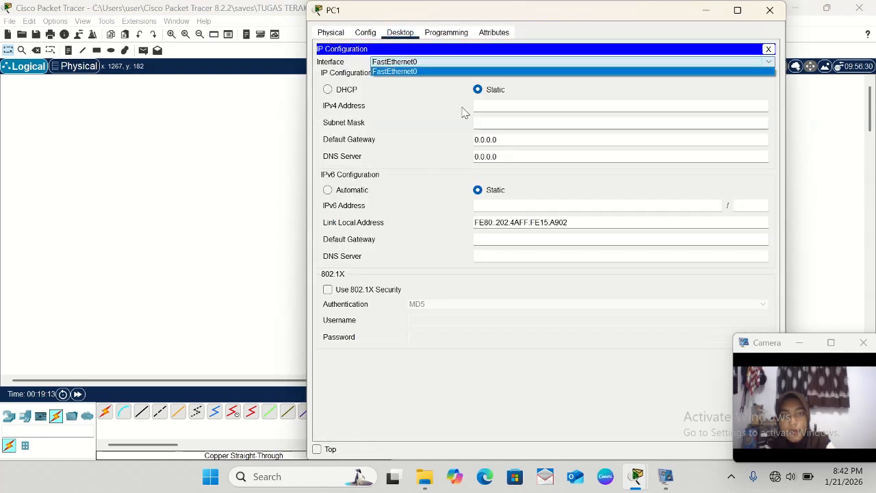
{"action": "left_click", "coordinate": [489, 106]}
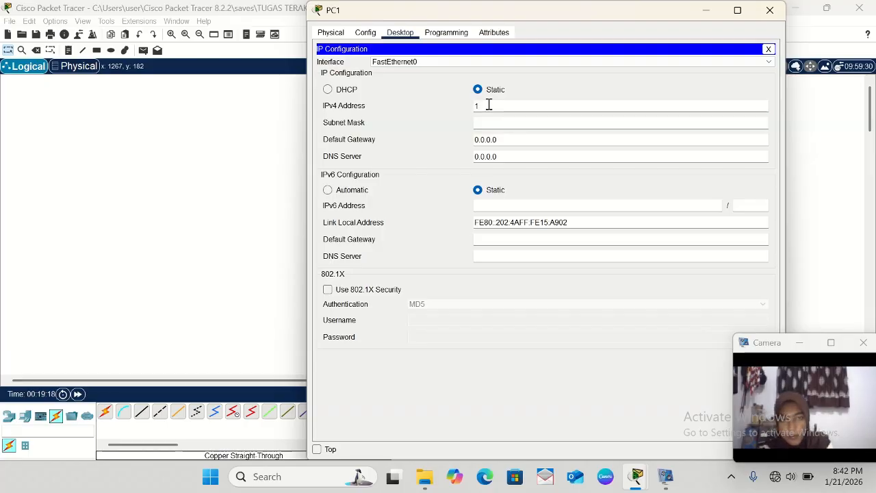
{"action": "type", "text": "20"}
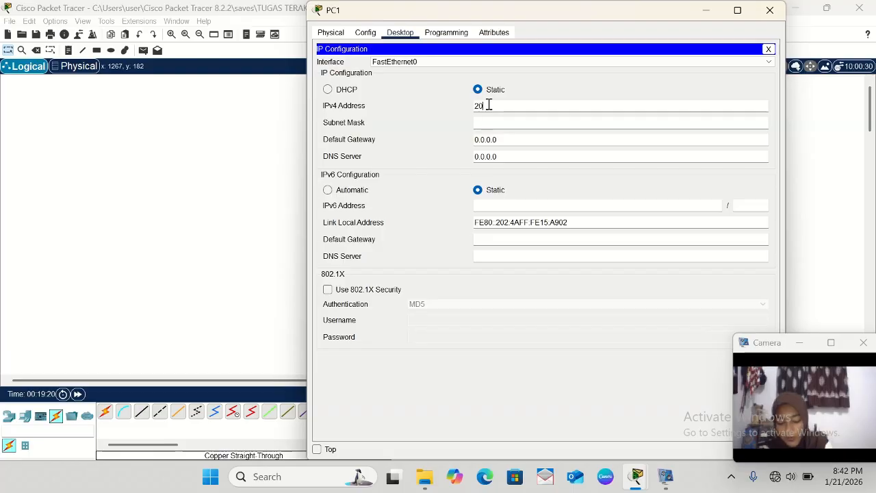
{"action": "type", "text": ".20.1"}
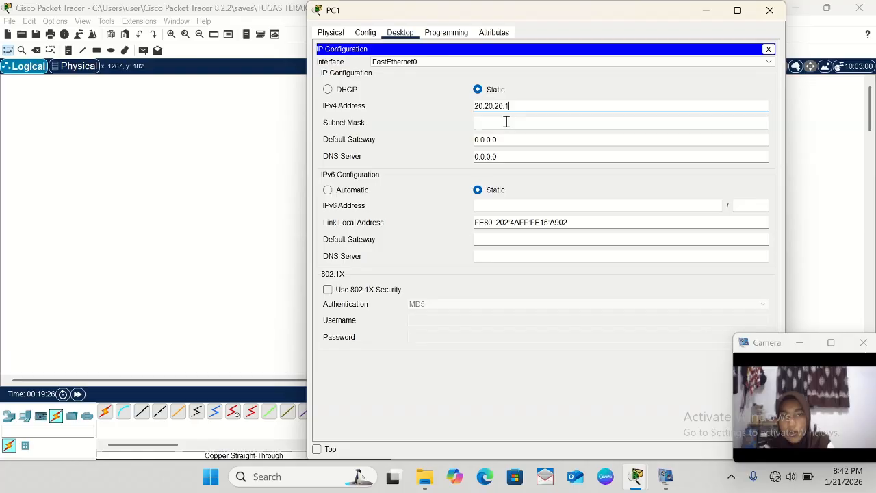
{"action": "left_click", "coordinate": [505, 122]}
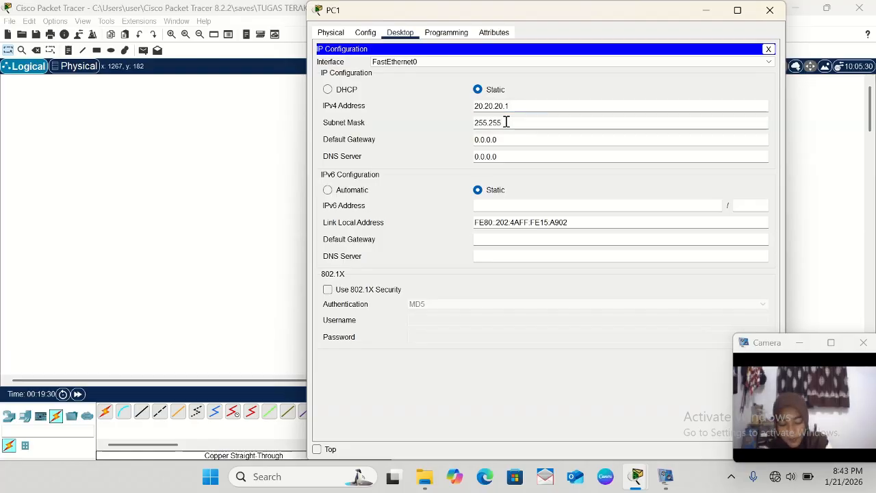
{"action": "type", "text": "55.0"}
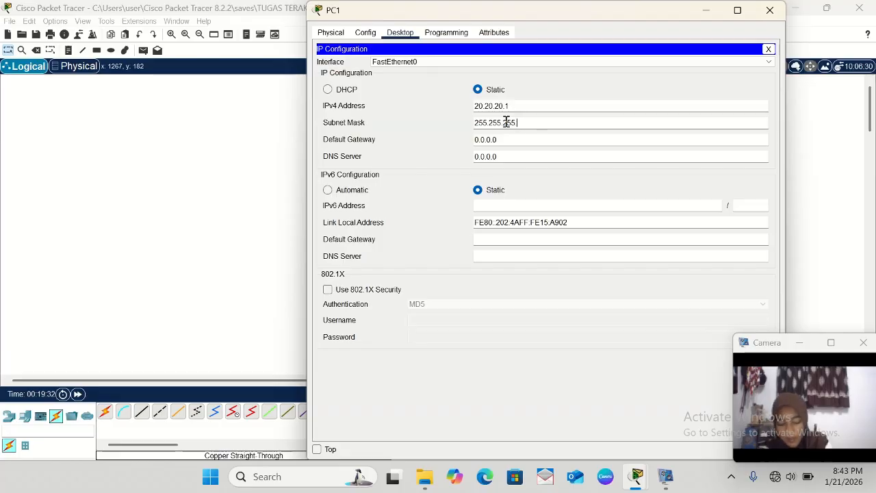
{"action": "left_click", "coordinate": [706, 9]}
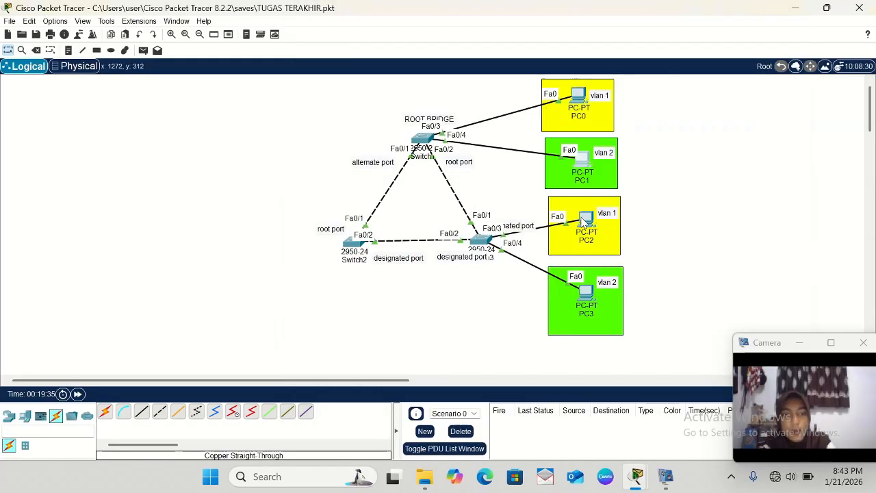
- Configure PC2 with static IPv4 address 10.10.10.2 and subnet mask 255.255.255.0, and minimize its window
{"action": "left_click", "coordinate": [584, 220]}
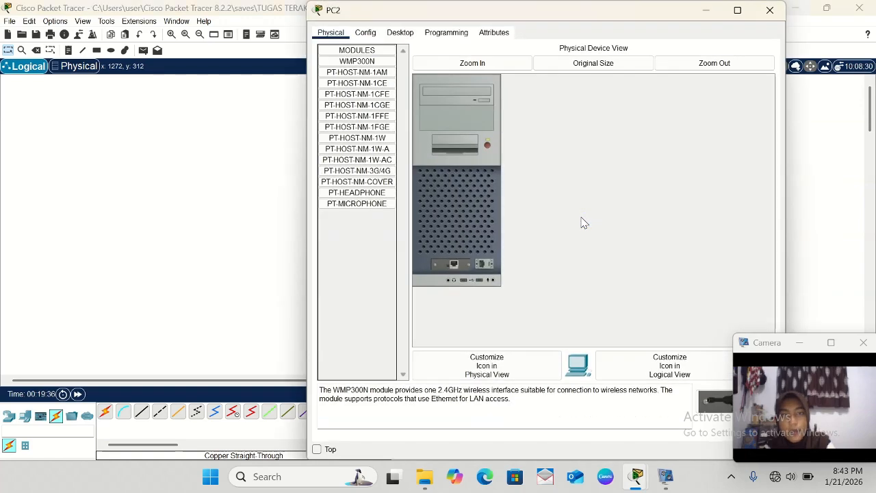
{"action": "left_click", "coordinate": [401, 32]}
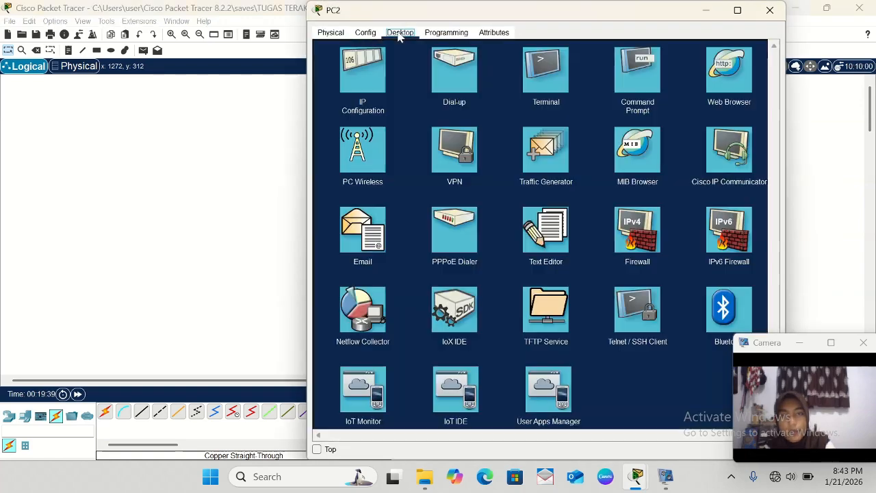
{"action": "left_click", "coordinate": [370, 59]}
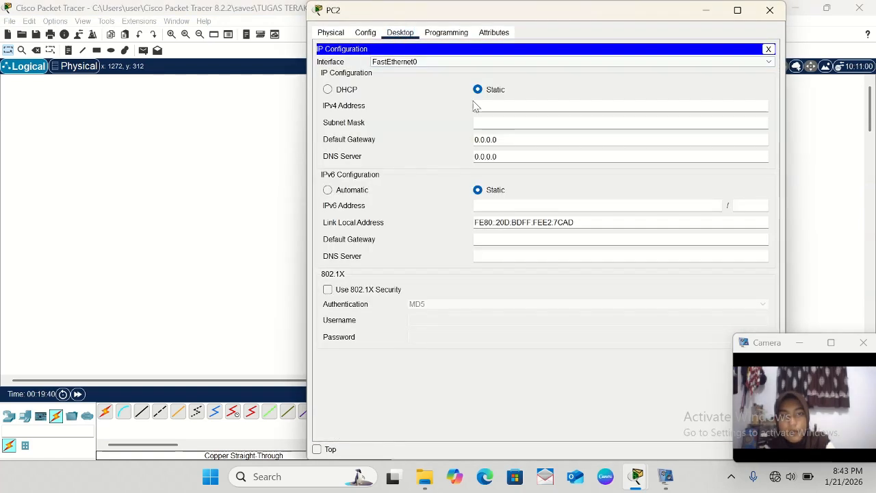
{"action": "left_click", "coordinate": [484, 105]}
{"action": "type", "text": "10.10.10.2"}
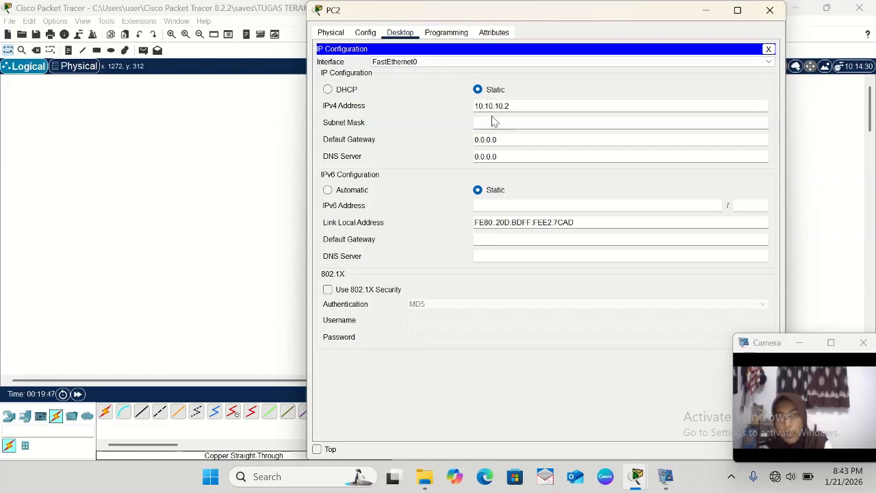
{"action": "left_click", "coordinate": [494, 122]}
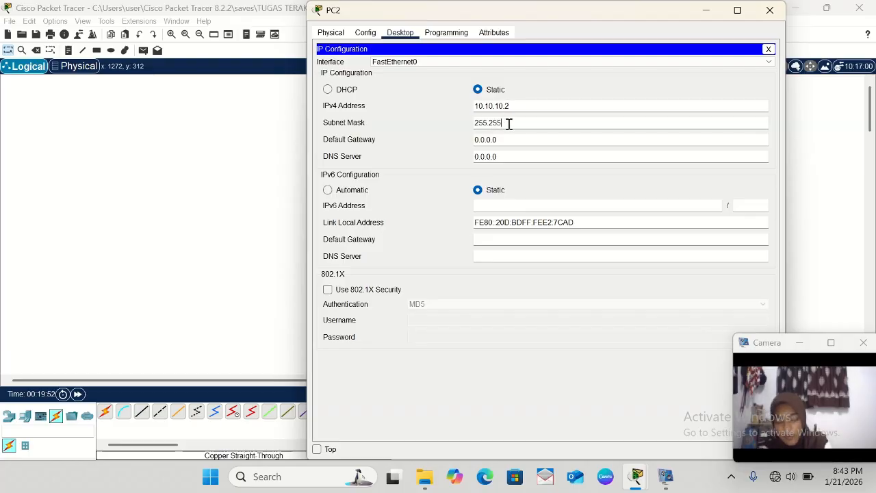
{"action": "type", "text": "255.255.255.0"}
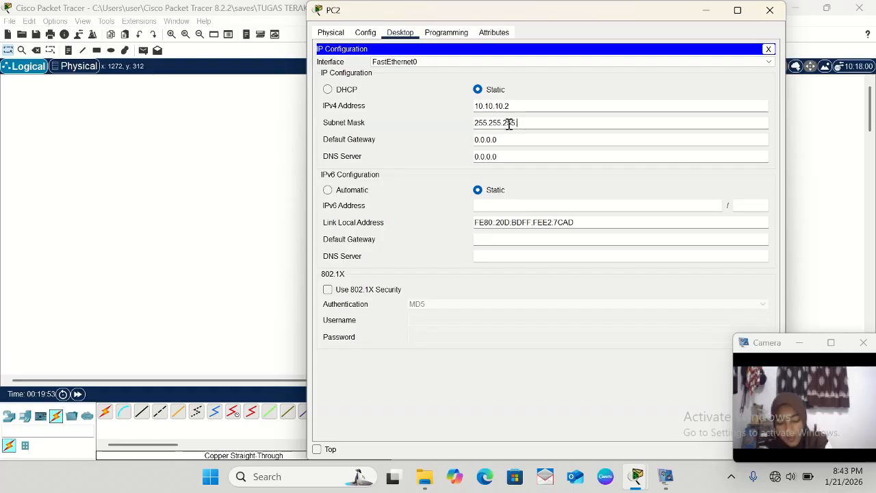
{"action": "left_click", "coordinate": [707, 9]}
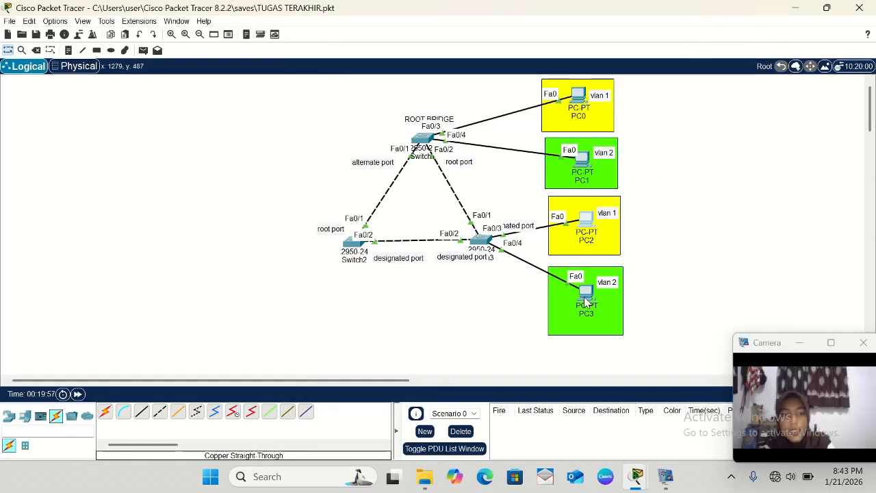
- Configure PC3 with static IPv4 address 20.20.20.2 and subnet mask 255.255.255.0, and minimize its window
{"action": "left_click", "coordinate": [586, 302]}
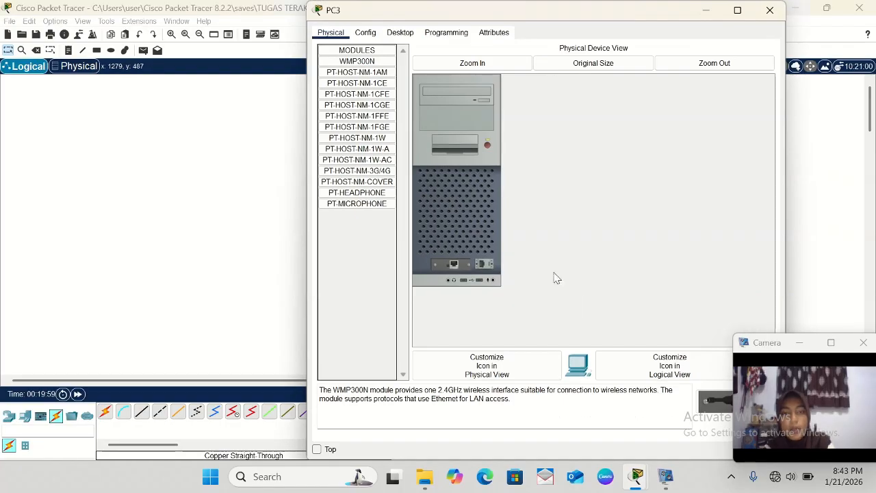
{"action": "left_click", "coordinate": [402, 32]}
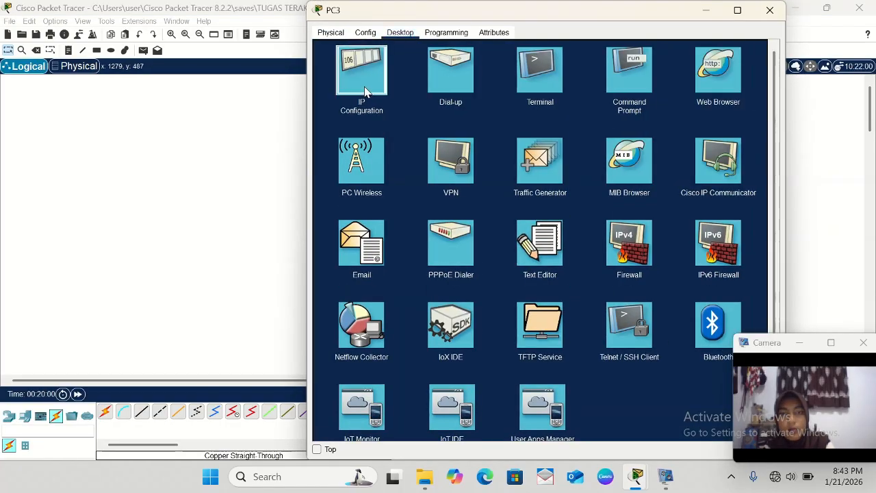
{"action": "left_click", "coordinate": [362, 87]}
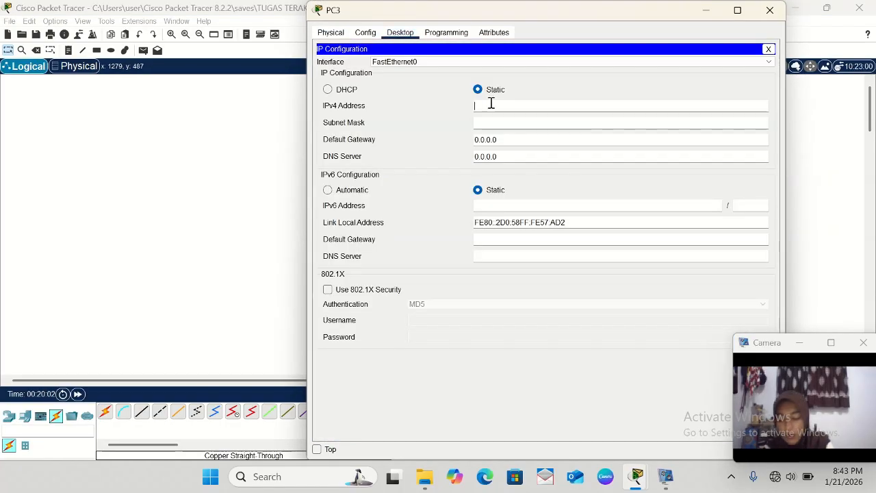
{"action": "left_click", "coordinate": [491, 104]}
{"action": "type", "text": "20.20.20.2"}
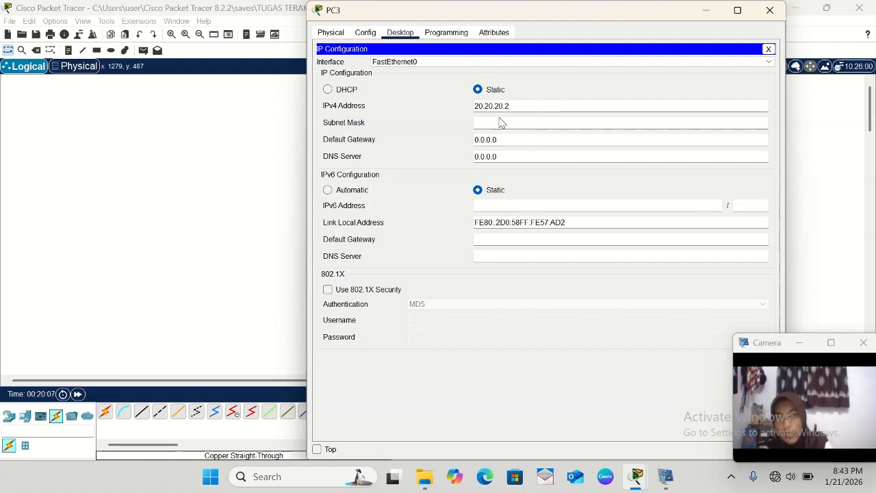
{"action": "left_click", "coordinate": [500, 123]}
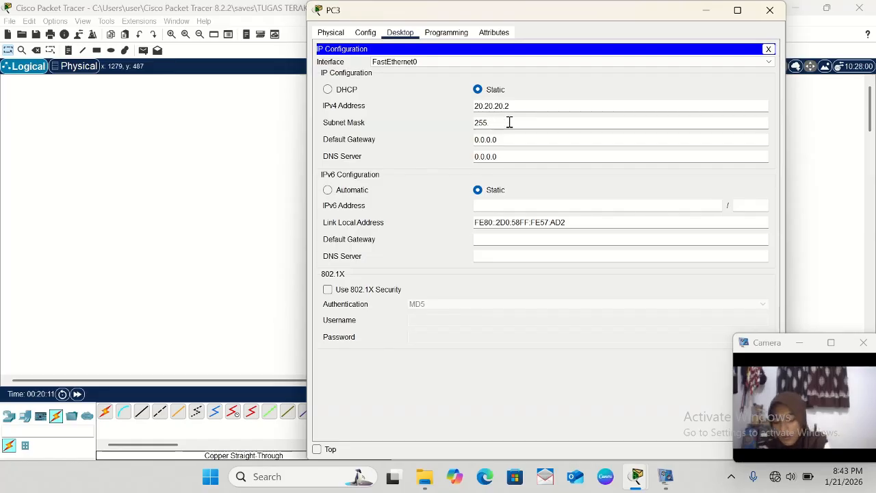
{"action": "type", "text": "255.255.0"}
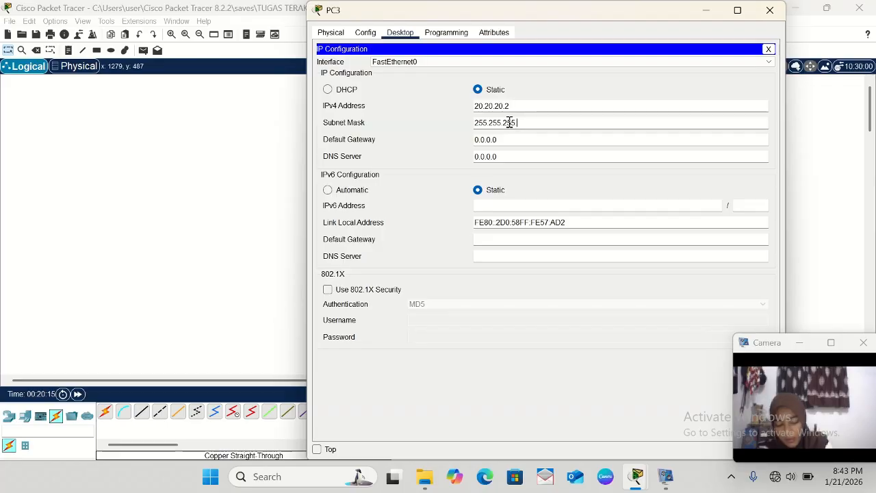
{"action": "left_click", "coordinate": [710, 12]}
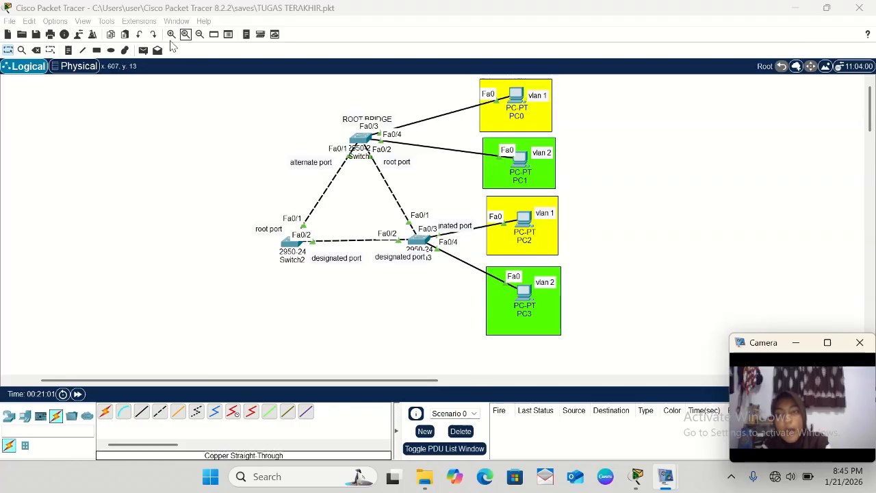
- Test connectivity within each VLAN by sending a simple PDU from PC0 to PC2 and another from PC1 to PC3
{"action": "left_click", "coordinate": [144, 51]}
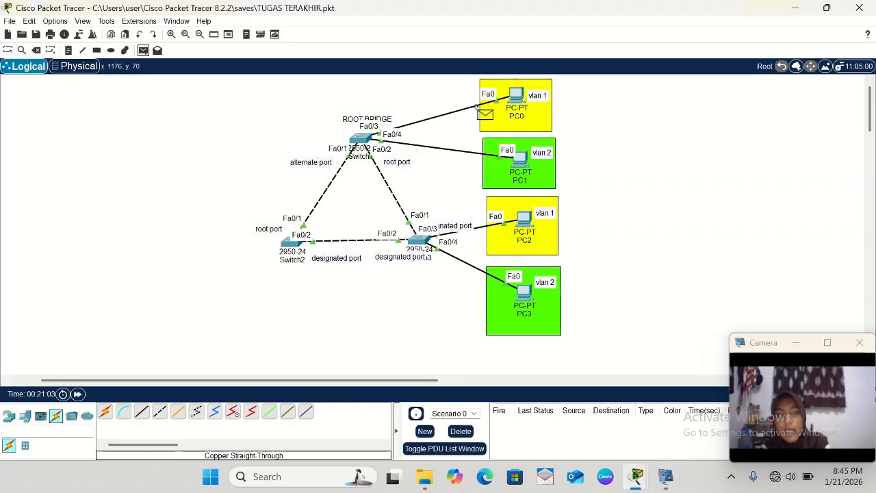
{"action": "left_click", "coordinate": [517, 92]}
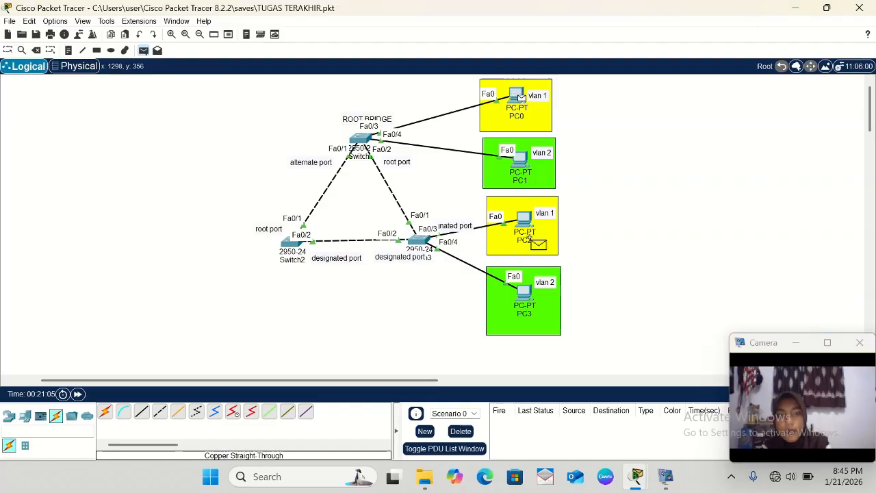
{"action": "left_click", "coordinate": [524, 219]}
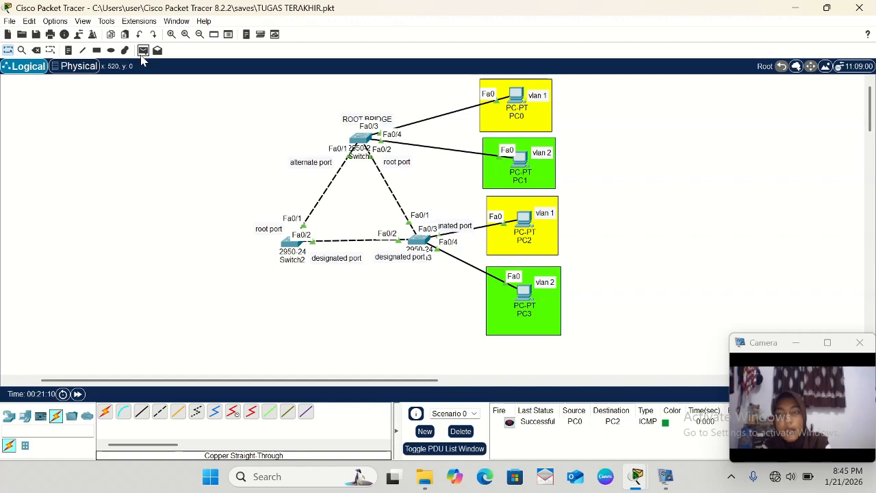
{"action": "left_click", "coordinate": [143, 52]}
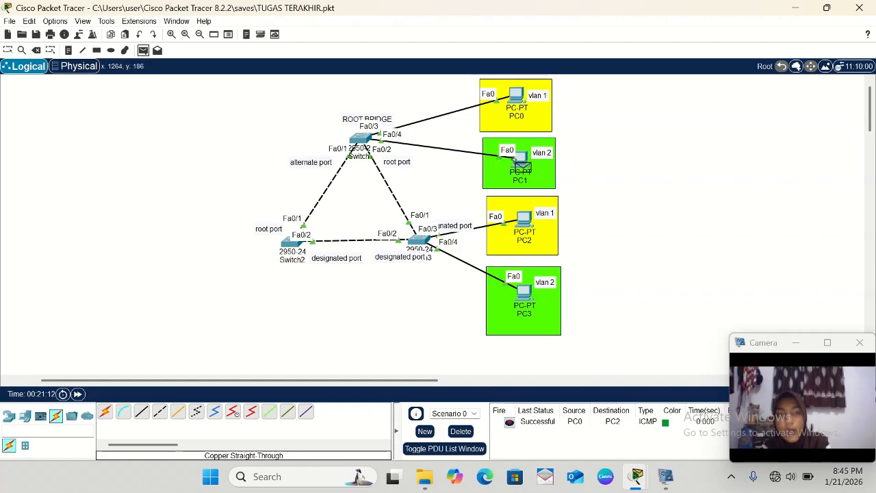
{"action": "left_click", "coordinate": [517, 159]}
{"action": "left_click", "coordinate": [523, 296]}
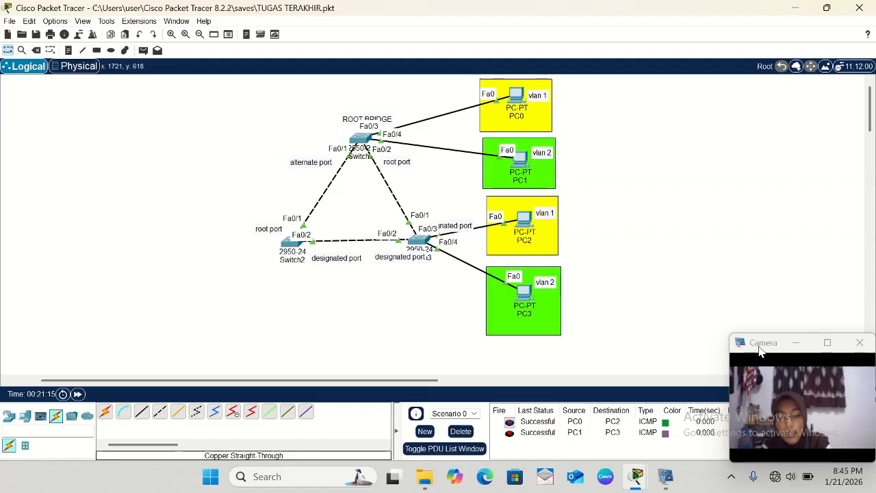
- Move the camera window off the mode controls, switch to Simulation mode and play the two ICMP packets
{"action": "left_click_drag", "start_coordinate": [760, 350], "coordinate": [145, 103]}
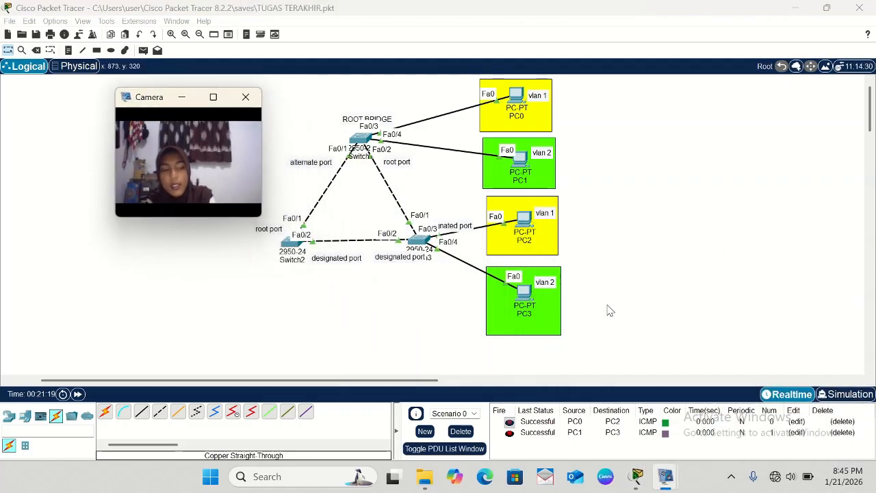
{"action": "left_click", "coordinate": [847, 395]}
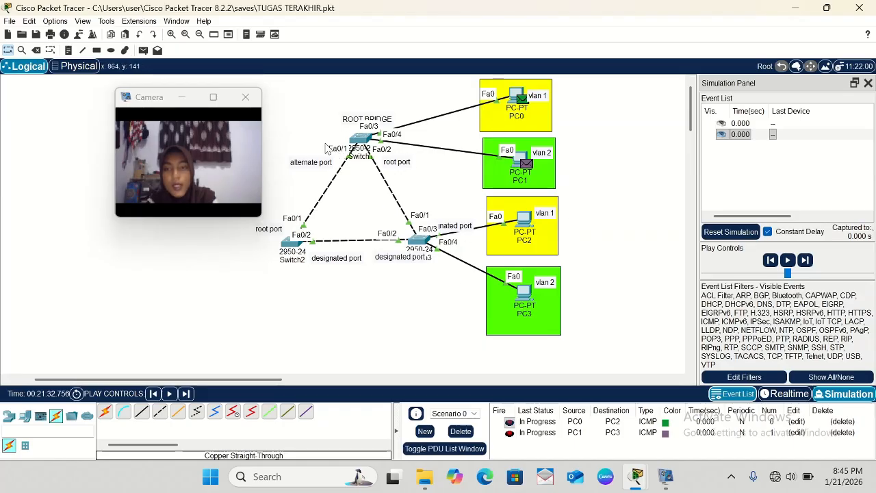
{"action": "left_click", "coordinate": [789, 260]}
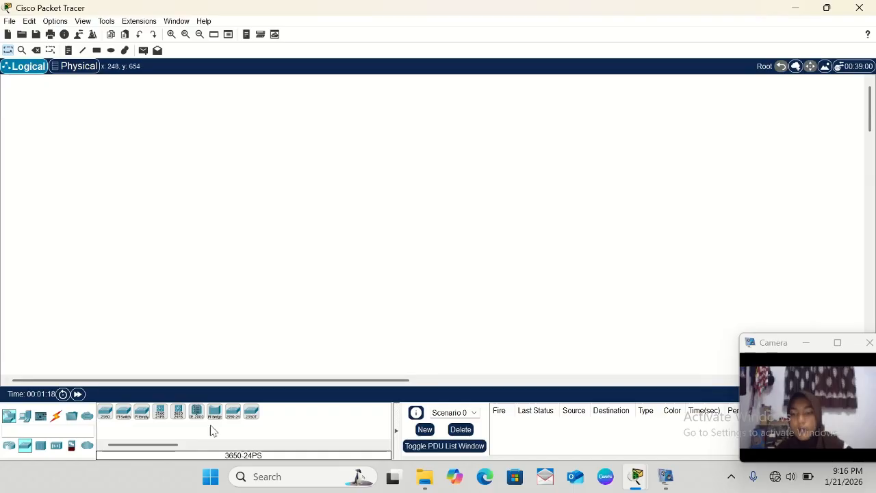
- Place two 2950-24 switches side by side in the upper part of the empty workspace
{"action": "left_click", "coordinate": [230, 419]}
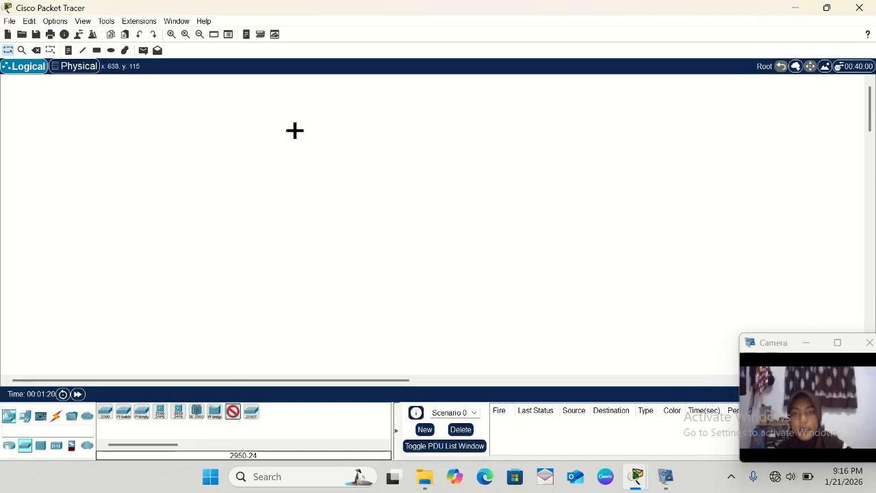
{"action": "left_click", "coordinate": [293, 132]}
{"action": "left_click", "coordinate": [232, 412]}
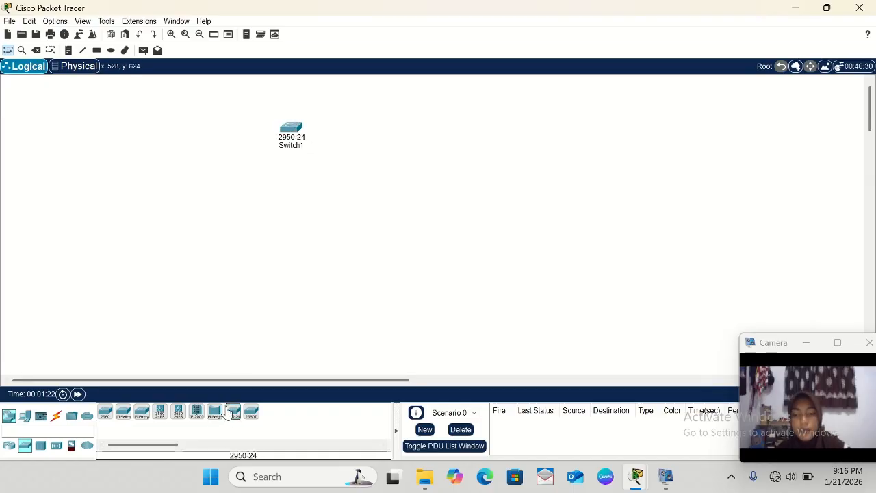
{"action": "left_click", "coordinate": [412, 129]}
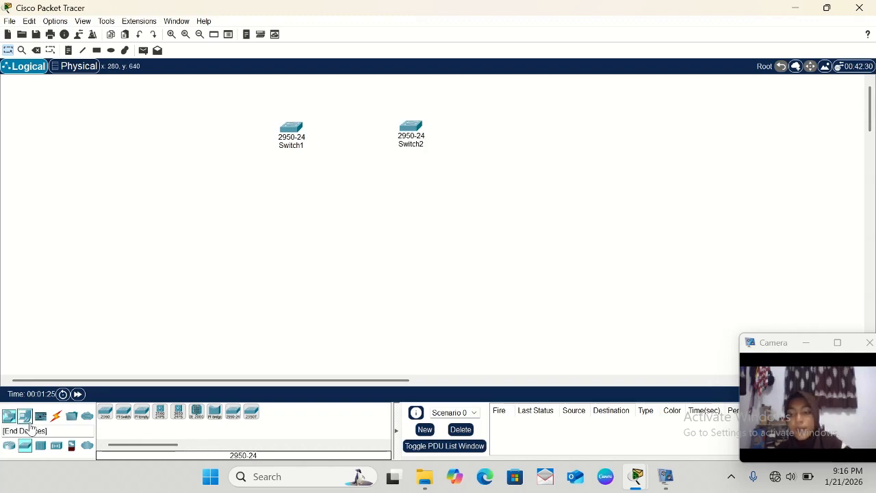
- Place two PCs in the workspace, one below each switch
{"action": "left_click", "coordinate": [25, 418]}
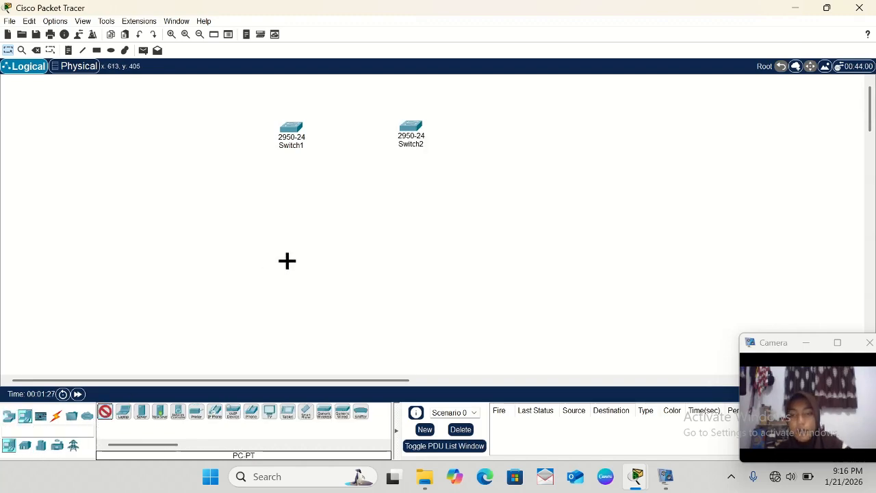
{"action": "left_click", "coordinate": [295, 254]}
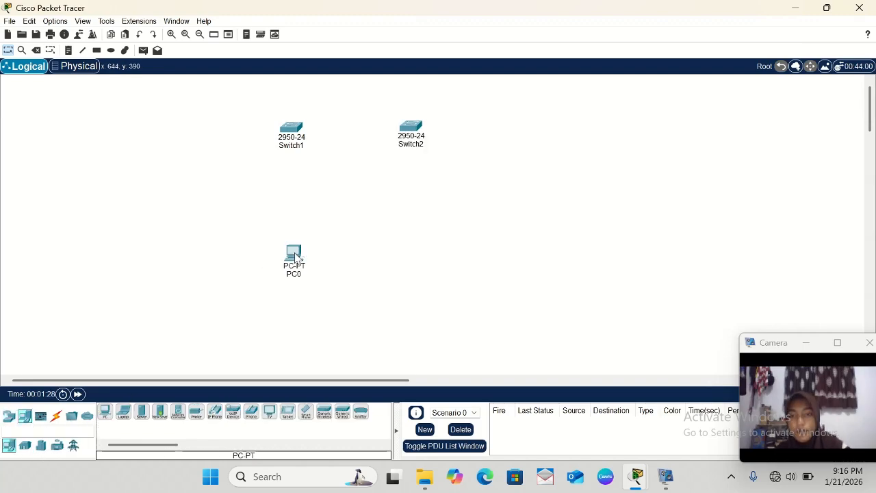
{"action": "left_click", "coordinate": [105, 412]}
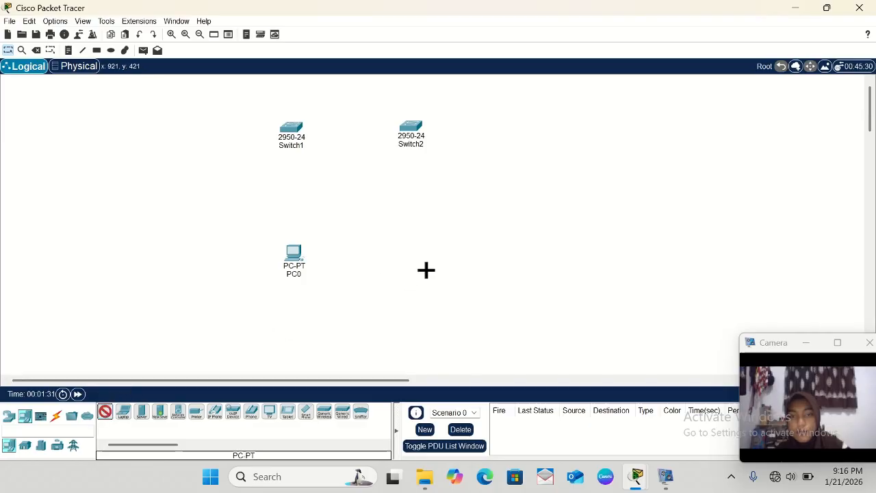
{"action": "left_click", "coordinate": [425, 268]}
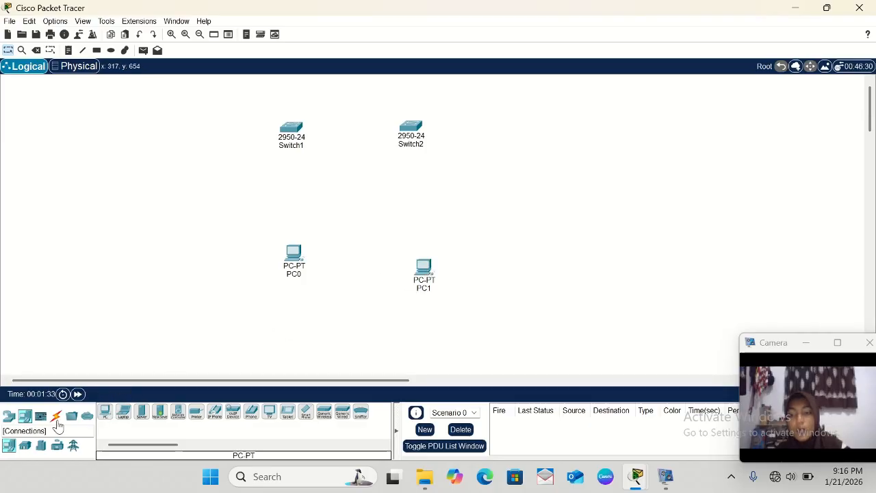
- Link Switch1 to Switch2 with two parallel cables using the automatically chosen connection type
{"action": "left_click", "coordinate": [57, 419]}
{"action": "left_click", "coordinate": [105, 412]}
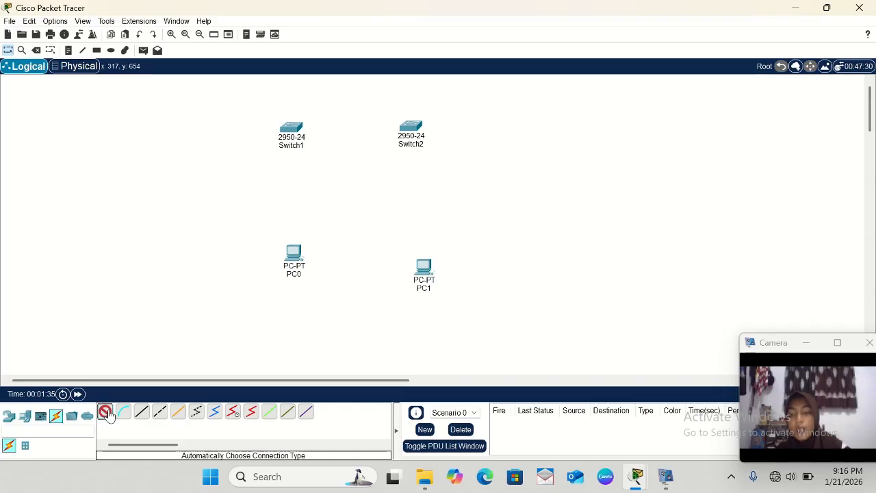
{"action": "left_click", "coordinate": [293, 130]}
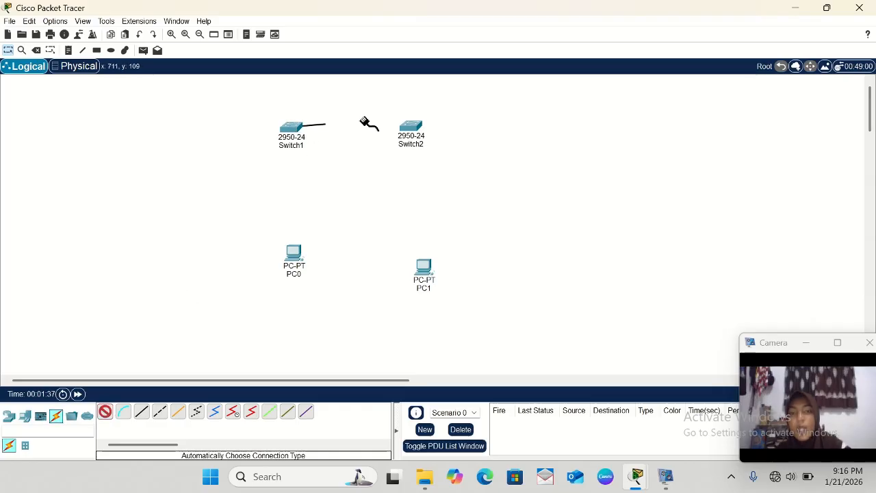
{"action": "left_click", "coordinate": [410, 129]}
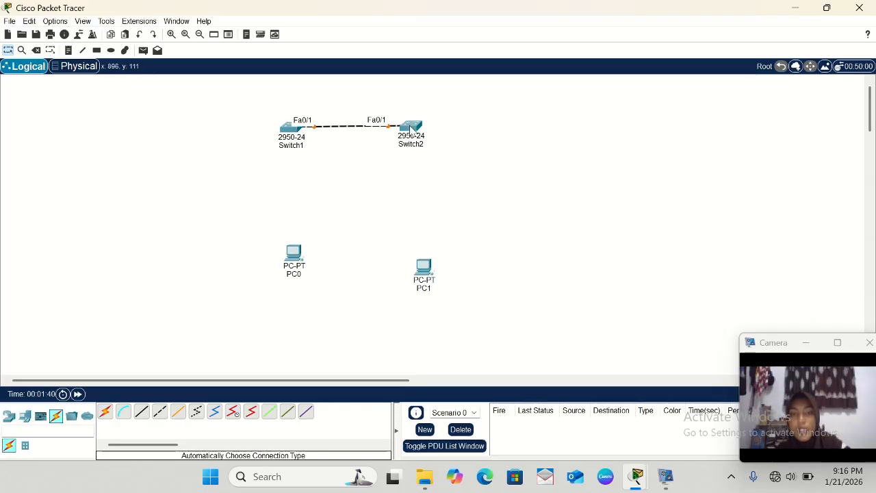
{"action": "left_click", "coordinate": [105, 411]}
{"action": "left_click", "coordinate": [300, 130]}
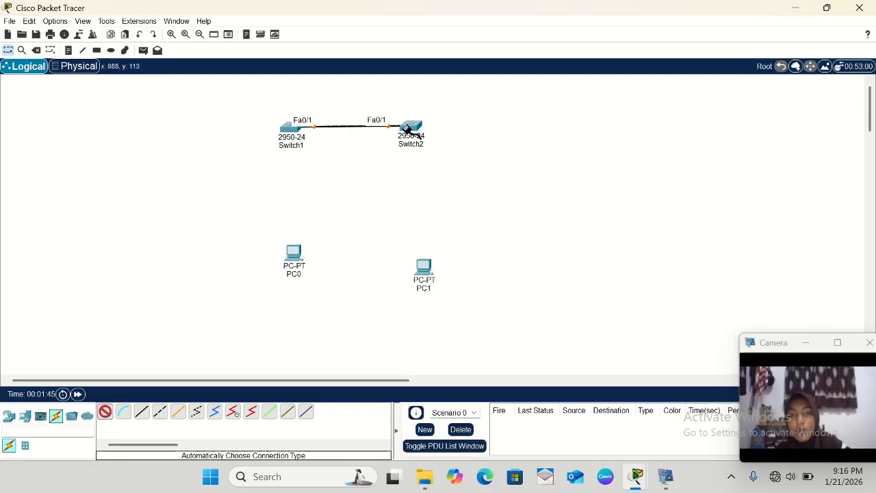
{"action": "left_click", "coordinate": [409, 130]}
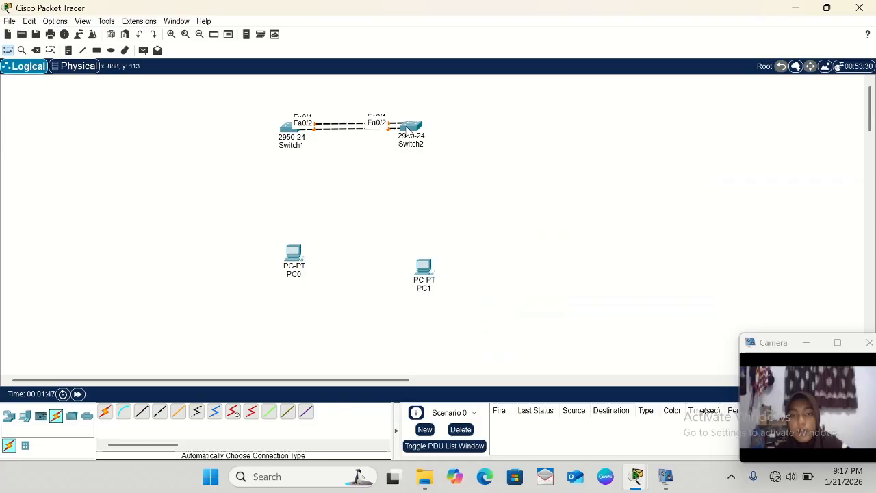
- Connect Switch1's FastEthernet0/3 to PC0's FastEthernet0 with a copper straight-through cable
{"action": "left_click", "coordinate": [142, 410]}
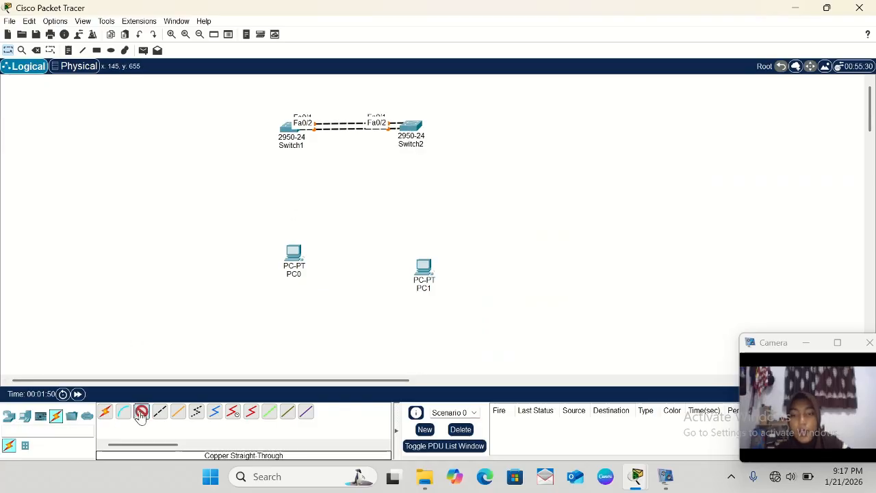
{"action": "left_click", "coordinate": [290, 134]}
{"action": "left_click", "coordinate": [312, 154]}
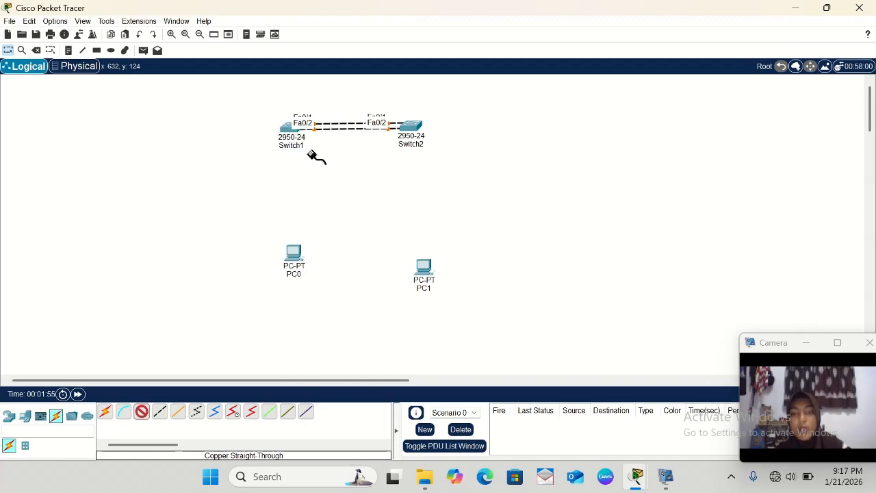
{"action": "left_click", "coordinate": [293, 258]}
{"action": "left_click", "coordinate": [329, 307]}
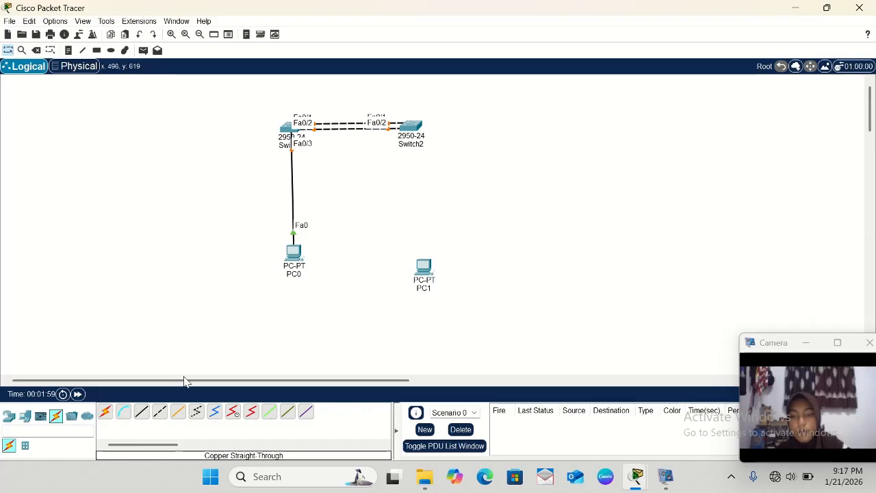
- Connect Switch2's FastEthernet0/3 to PC1's FastEthernet0 with a copper straight-through cable and fast-forward the network time
{"action": "left_click", "coordinate": [141, 411]}
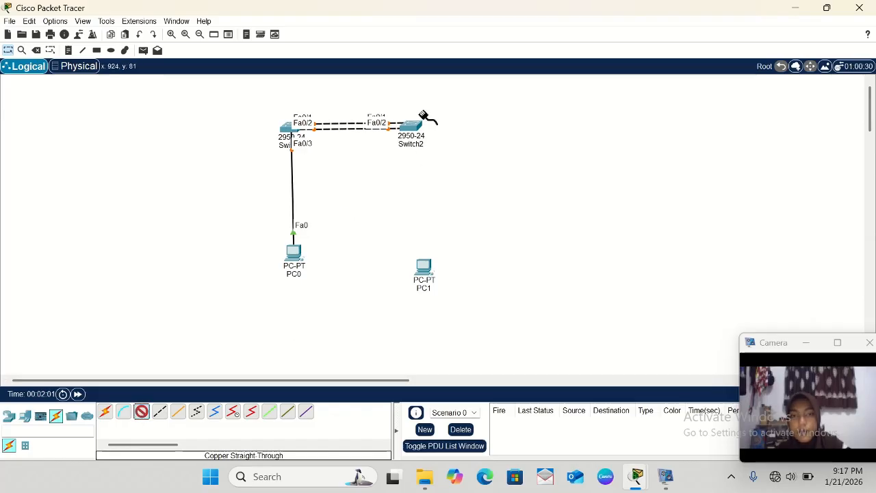
{"action": "left_click", "coordinate": [415, 128]}
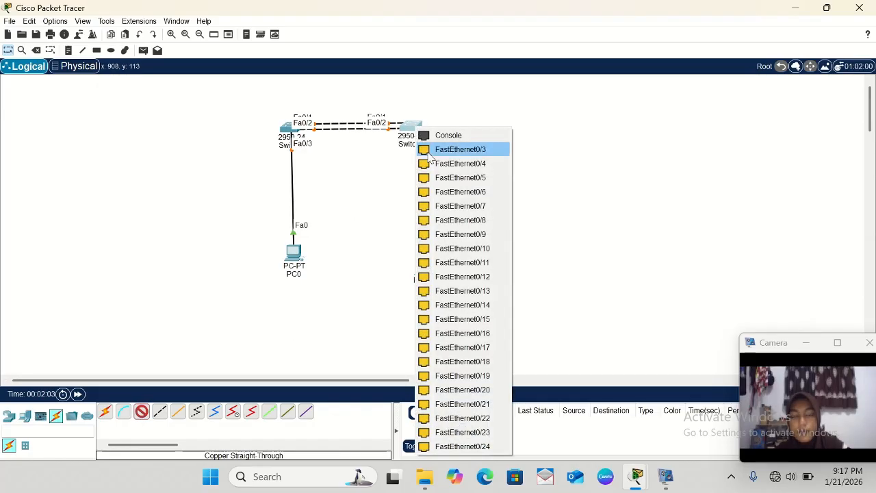
{"action": "left_click", "coordinate": [429, 154]}
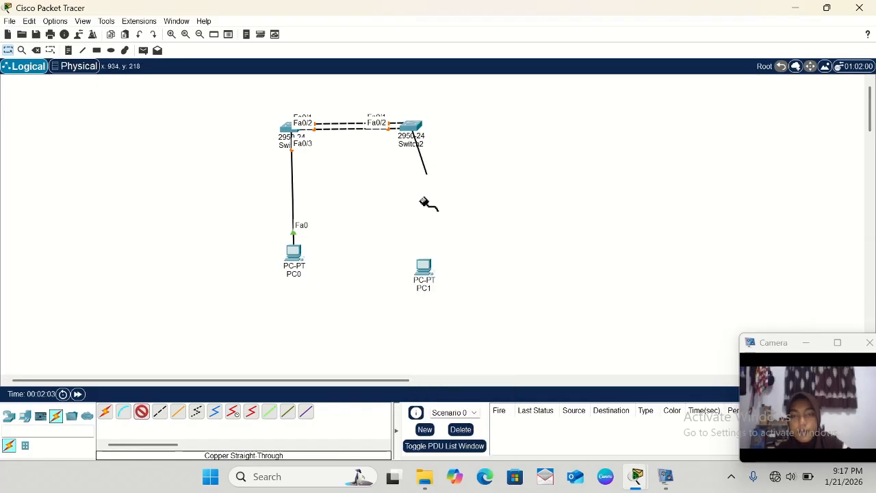
{"action": "left_click", "coordinate": [426, 267]}
{"action": "left_click", "coordinate": [454, 317]}
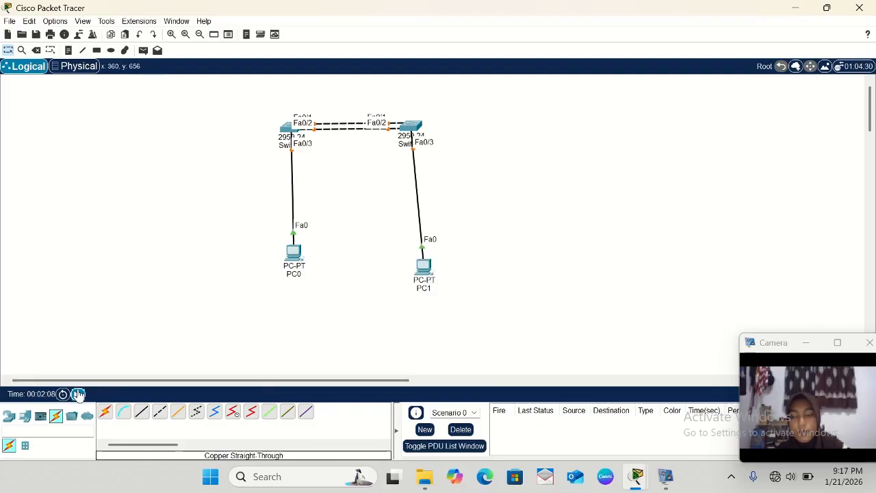
{"action": "left_click", "coordinate": [78, 394]}
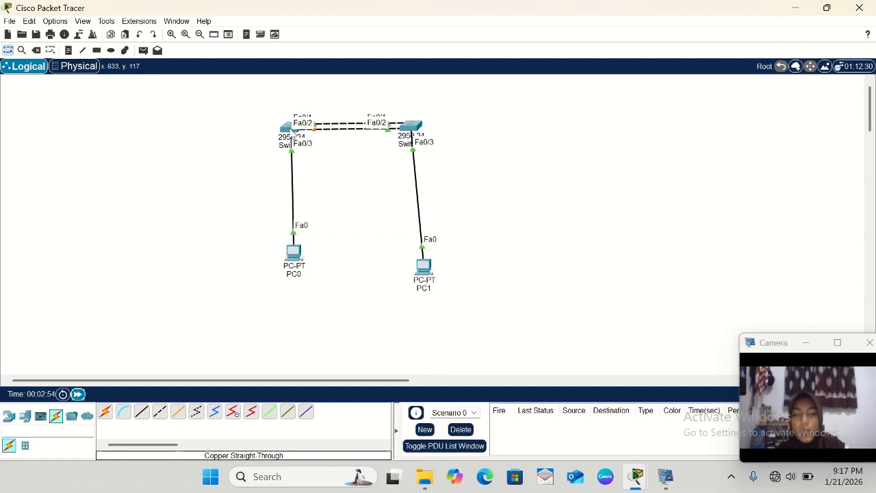
- Open Switch1's command line, then narrow and reposition its window so the topology stays in view
{"action": "left_click", "coordinate": [292, 132]}
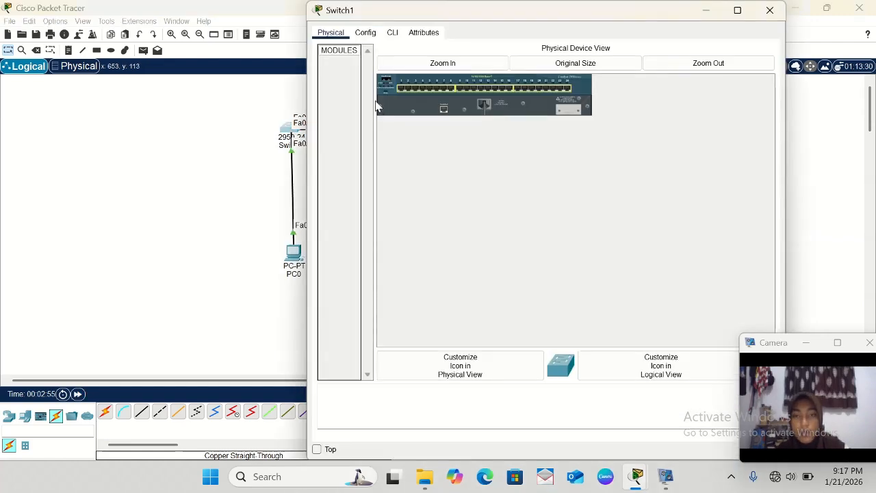
{"action": "left_click", "coordinate": [395, 35]}
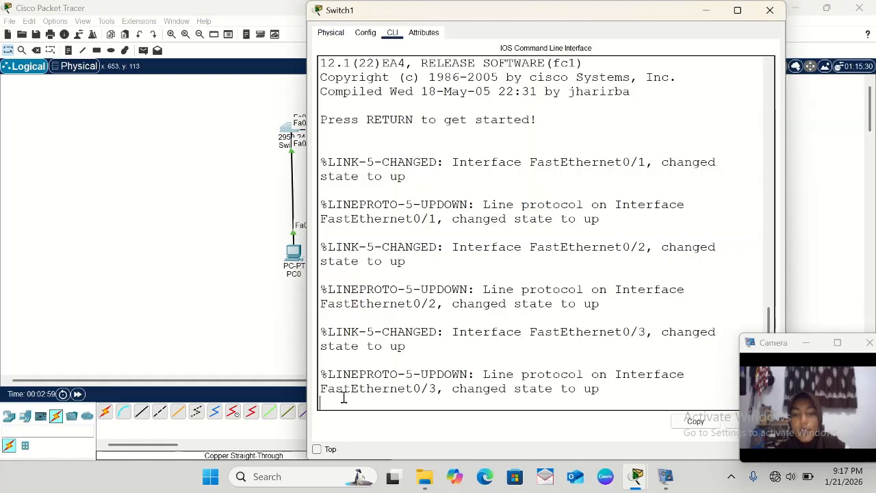
{"action": "scroll", "coordinate": [219, 319], "scroll_direction": "right", "scroll_amount": 2}
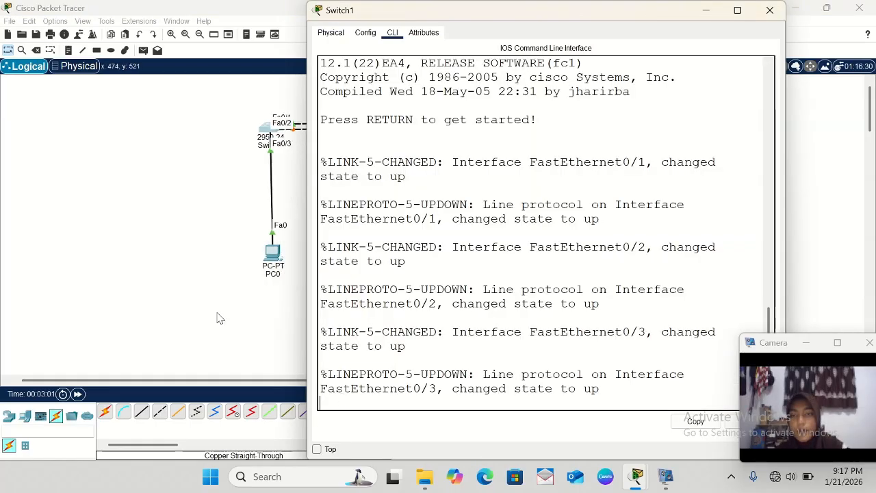
{"action": "scroll", "coordinate": [191, 319], "scroll_direction": "right", "scroll_amount": 4}
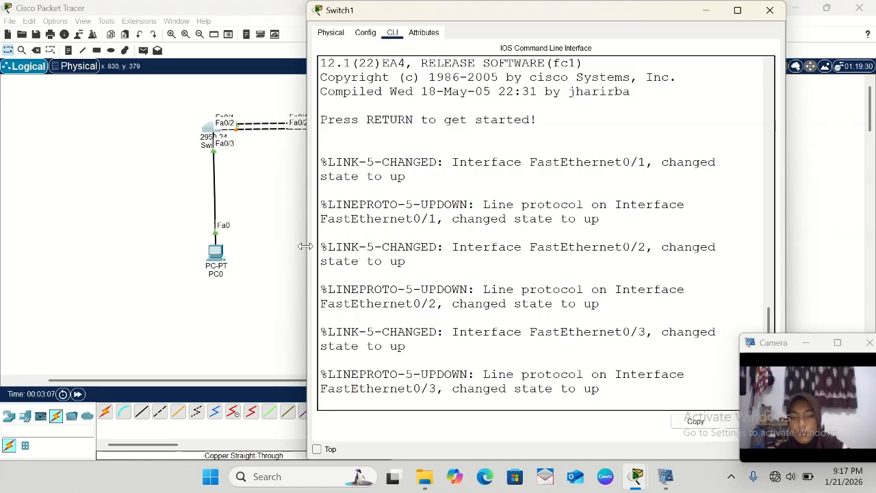
{"action": "left_click_drag", "start_coordinate": [306, 246], "coordinate": [398, 253]}
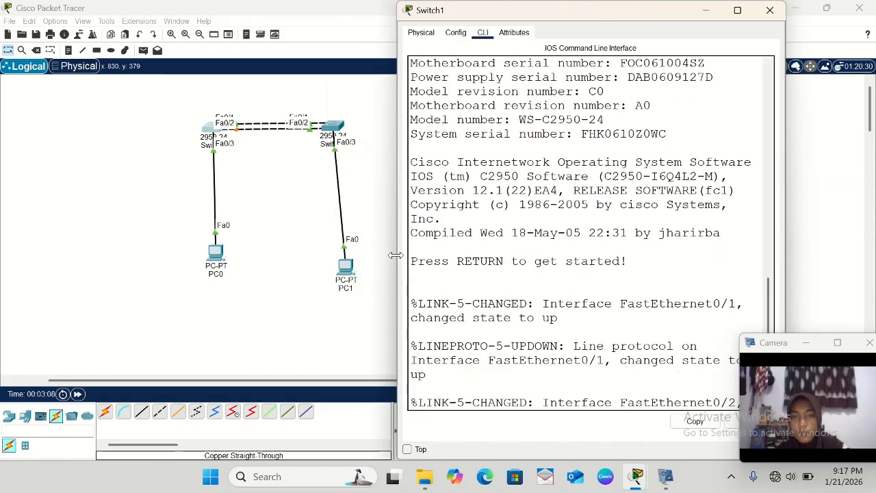
{"action": "scroll", "coordinate": [345, 231], "scroll_direction": "right", "scroll_amount": 3}
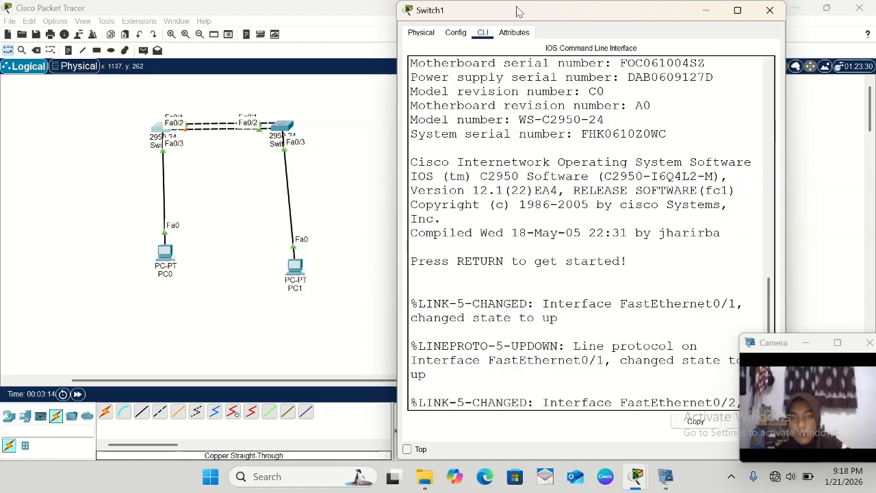
{"action": "left_click_drag", "start_coordinate": [518, 11], "coordinate": [448, 15]}
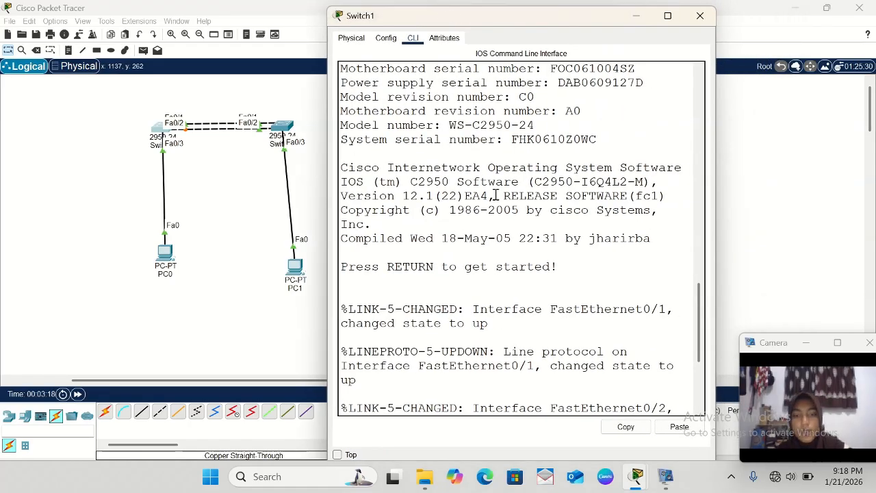
- Enter privileged mode on Switch1 with ena and global configuration mode with conf t
{"action": "scroll", "coordinate": [496, 195], "scroll_direction": "down", "scroll_amount": 4}
{"action": "left_click", "coordinate": [371, 406]}
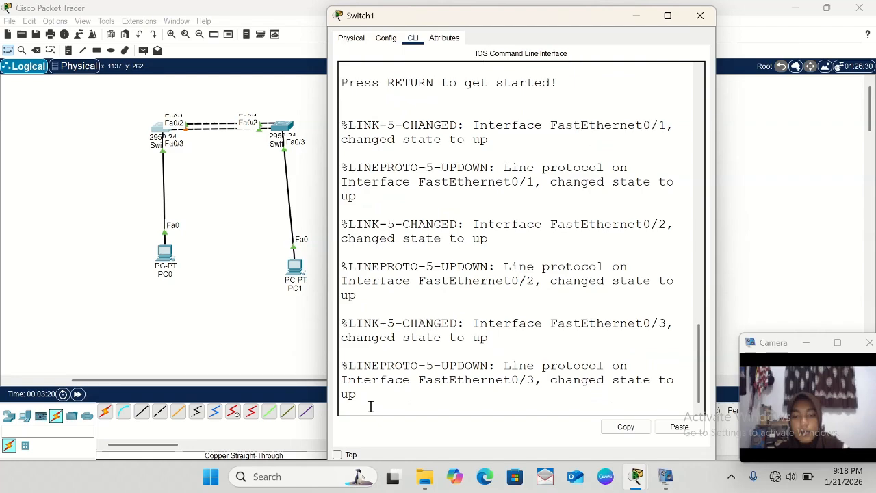
{"action": "key", "text": "Return"}
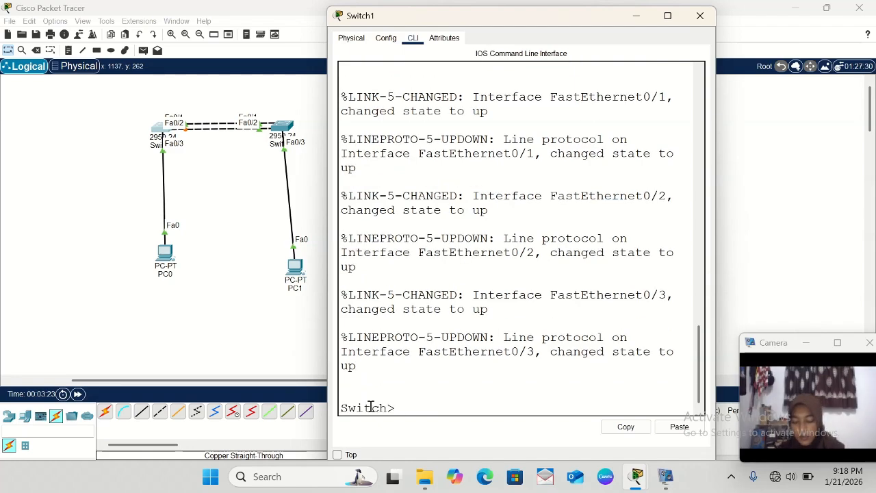
{"action": "type", "text": "ena"}
{"action": "key", "text": "Return"}
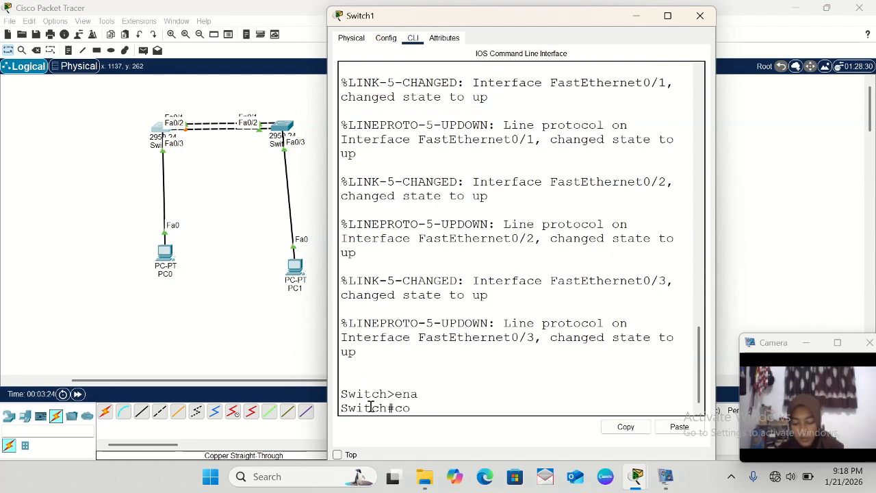
{"action": "type", "text": "conf t"}
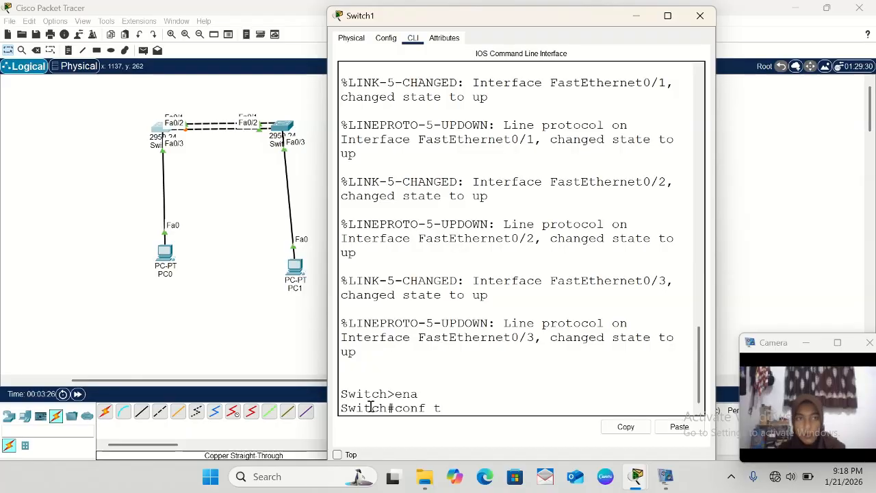
{"action": "key", "text": "Return"}
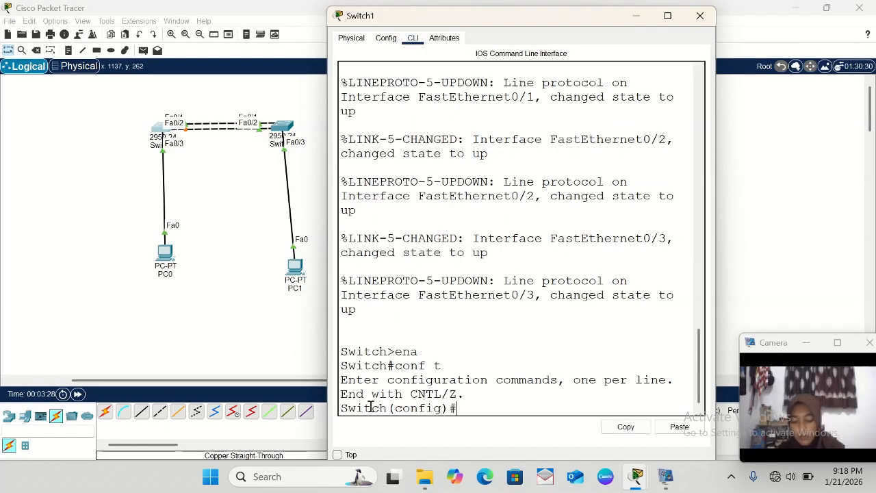
- Set Switch1's interface range fa0/1-2 to trunk mode with sw mo tr, and minimize its window
{"action": "type", "text": "int r fa0/"}
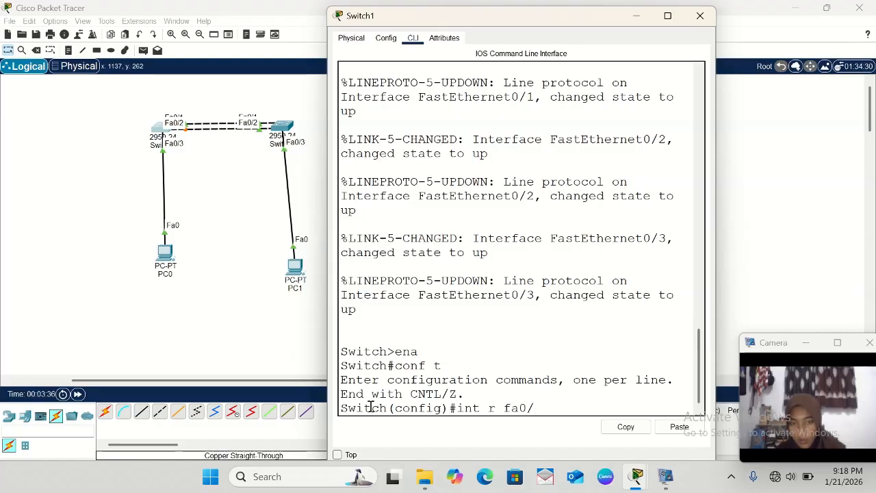
{"action": "type", "text": "-2"}
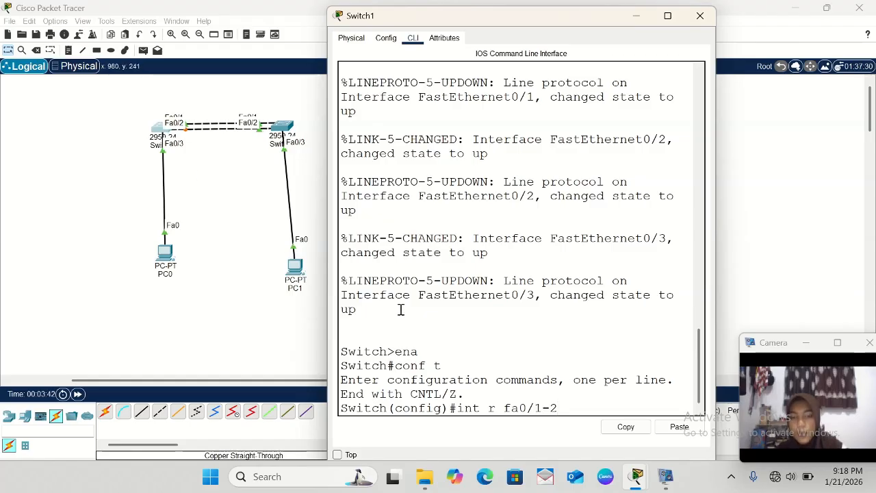
{"action": "key", "text": "Return"}
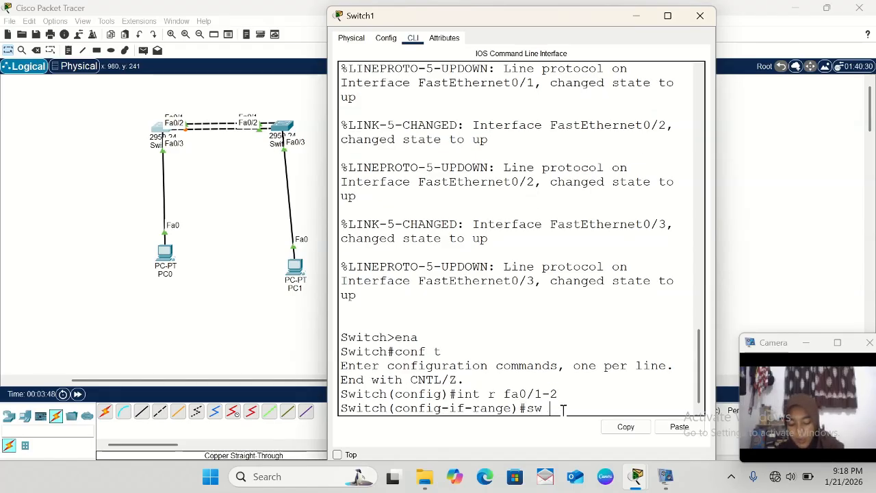
{"action": "type", "text": "sw mo tr"}
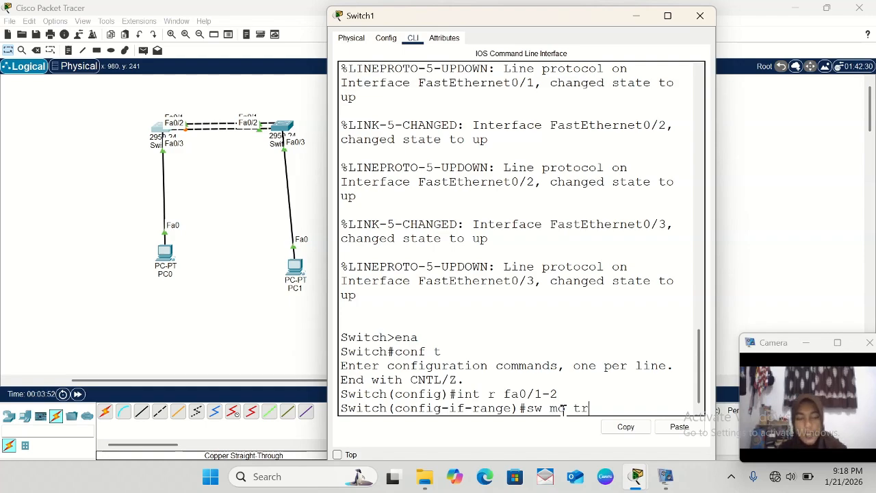
{"action": "key", "text": "Return"}
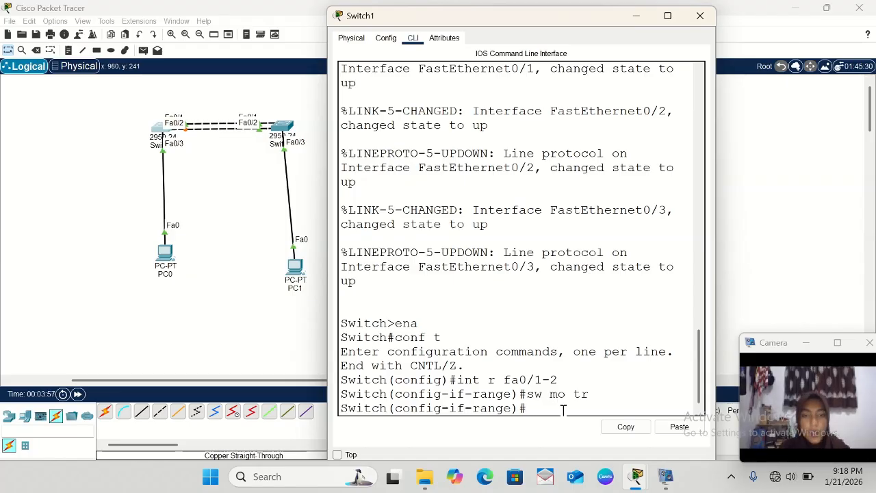
{"action": "left_click", "coordinate": [637, 16]}
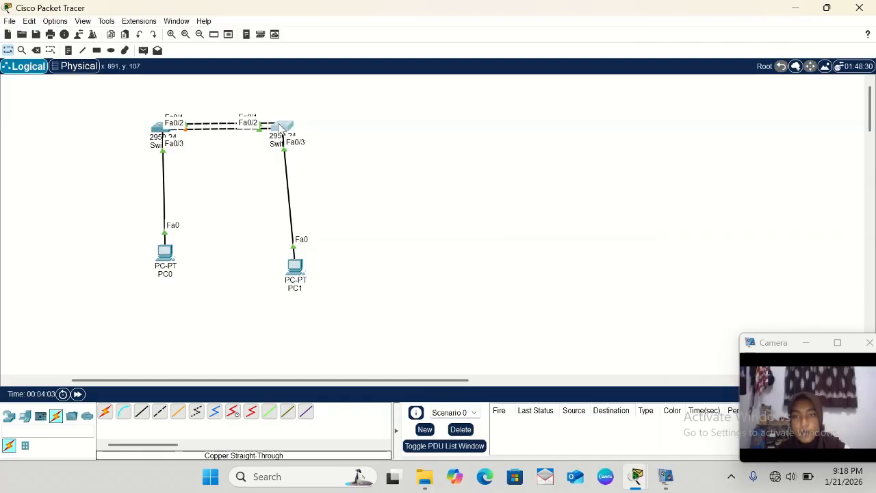
- Open Switch2's command line and enter privileged mode with ena and global configuration mode with conf t
{"action": "left_click", "coordinate": [280, 128]}
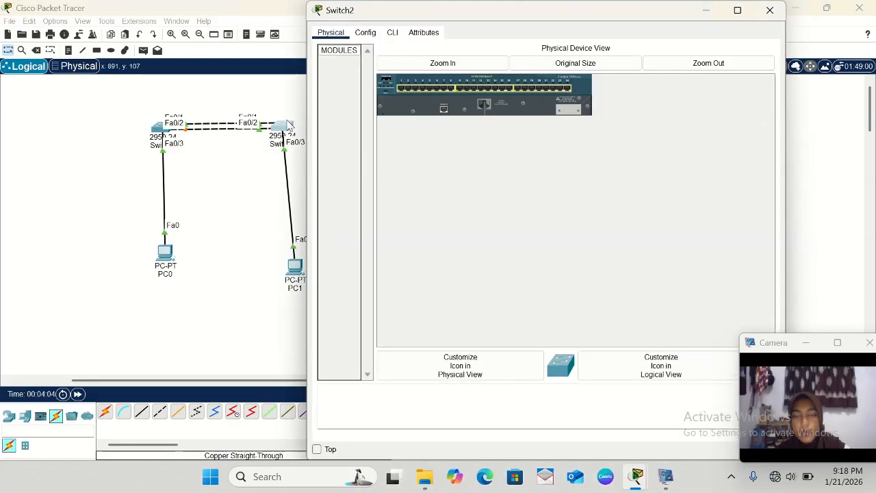
{"action": "left_click", "coordinate": [393, 33]}
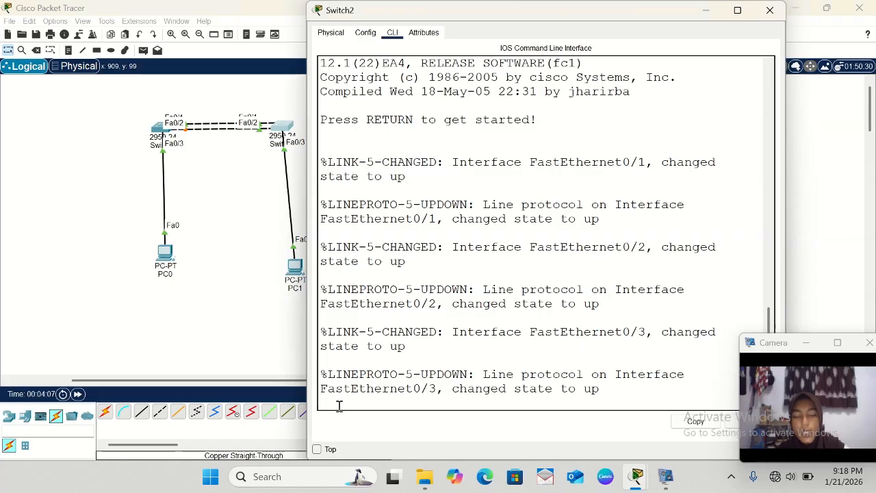
{"action": "key", "text": "Return"}
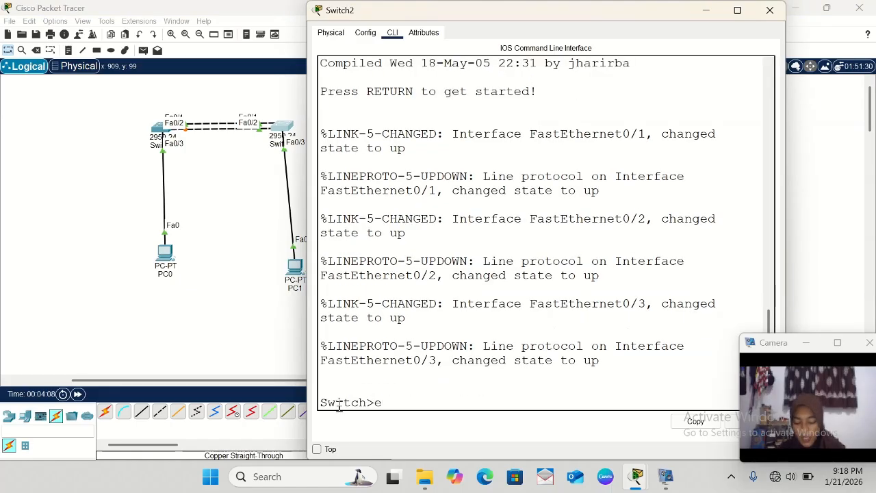
{"action": "type", "text": "ena"}
{"action": "key", "text": "Return"}
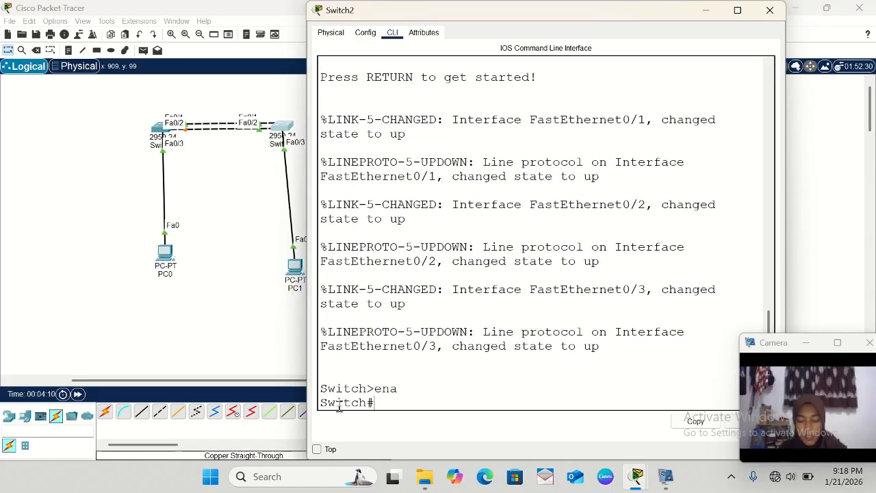
{"action": "type", "text": "conf"}
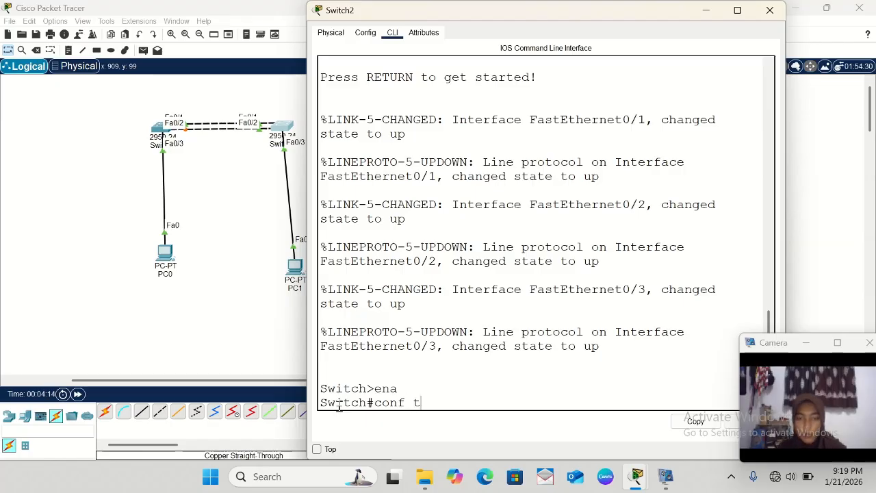
{"action": "type", "text": " t"}
{"action": "key", "text": "Return"}
- Set Switch2's interface range fa0/1-2 to trunk mode with sw mo tr, and minimize its window
{"action": "type", "text": "in"}
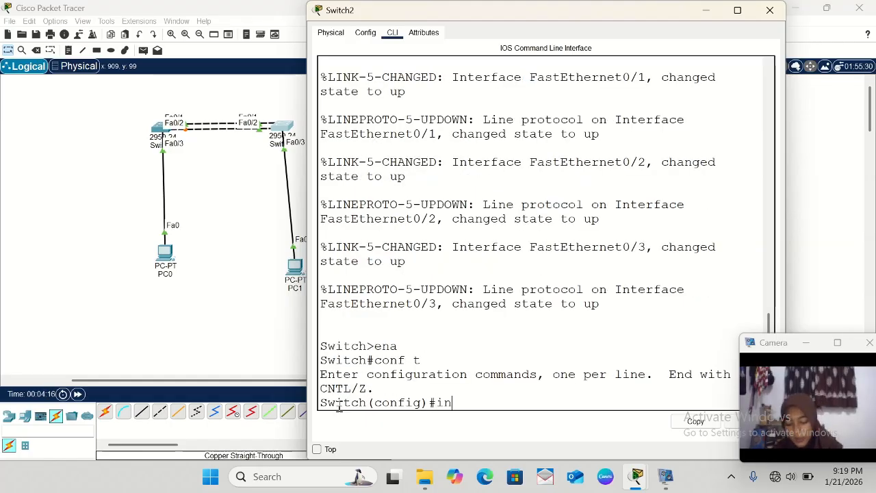
{"action": "type", "text": "t r fa0/1-2"}
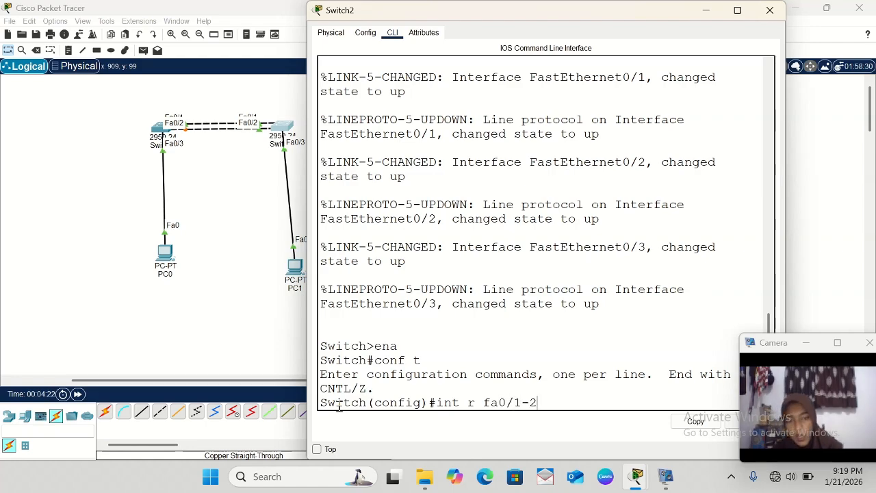
{"action": "key", "text": "Return"}
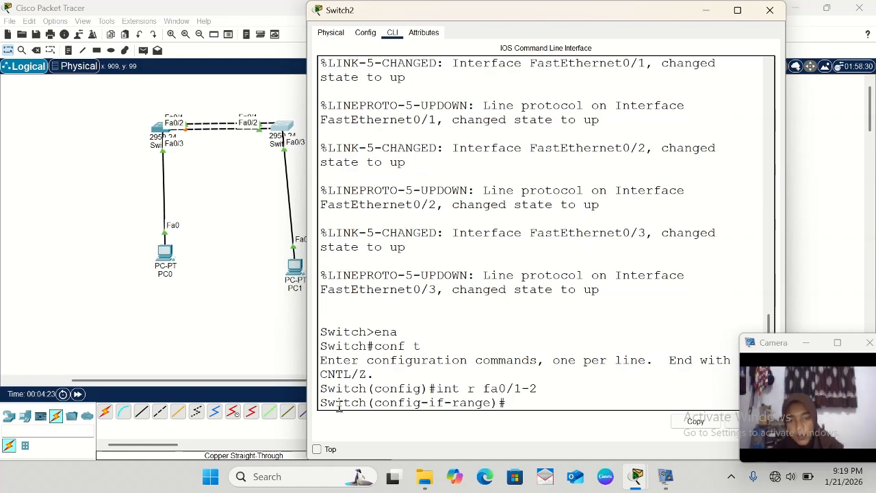
{"action": "type", "text": "sw"}
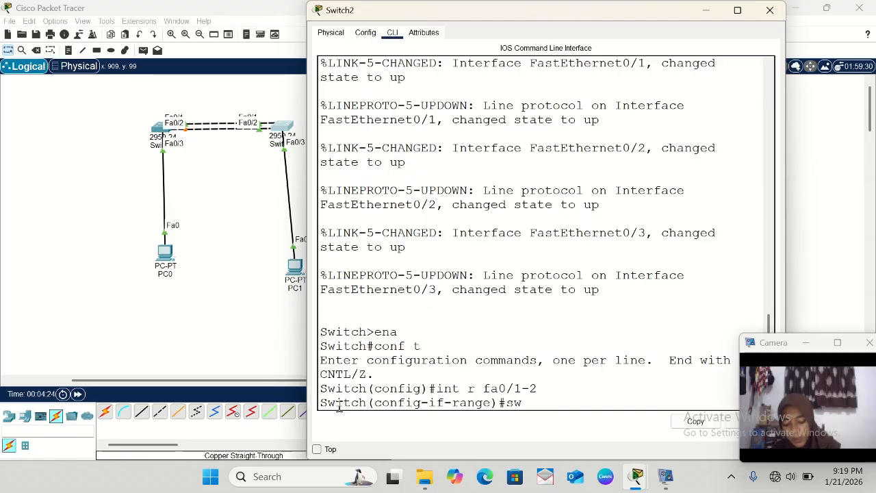
{"action": "type", "text": " mo t"}
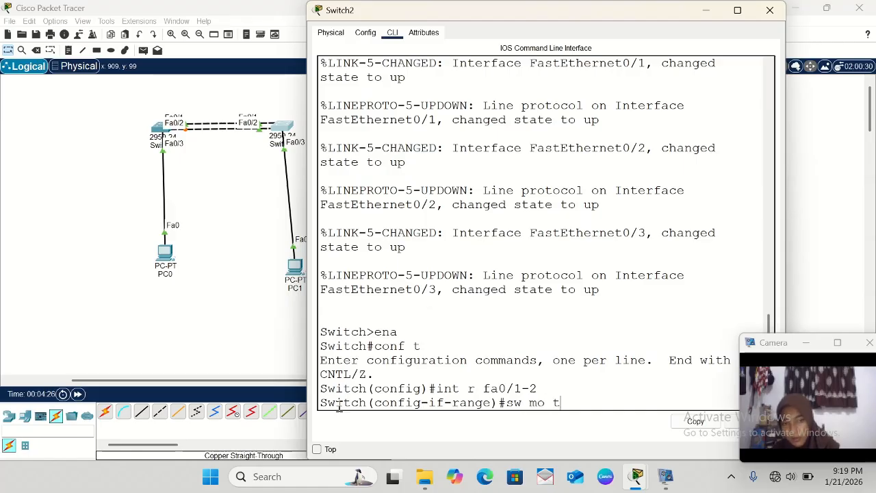
{"action": "type", "text": "r"}
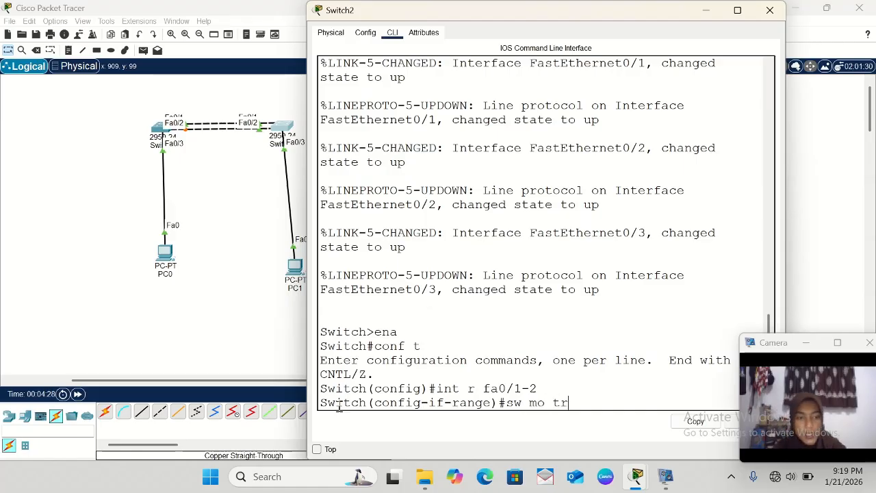
{"action": "key", "text": "Return"}
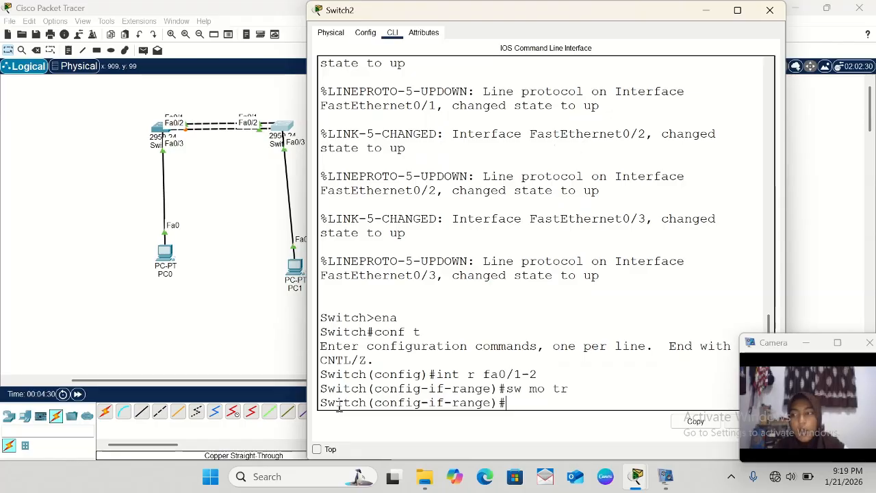
{"action": "left_click", "coordinate": [706, 10]}
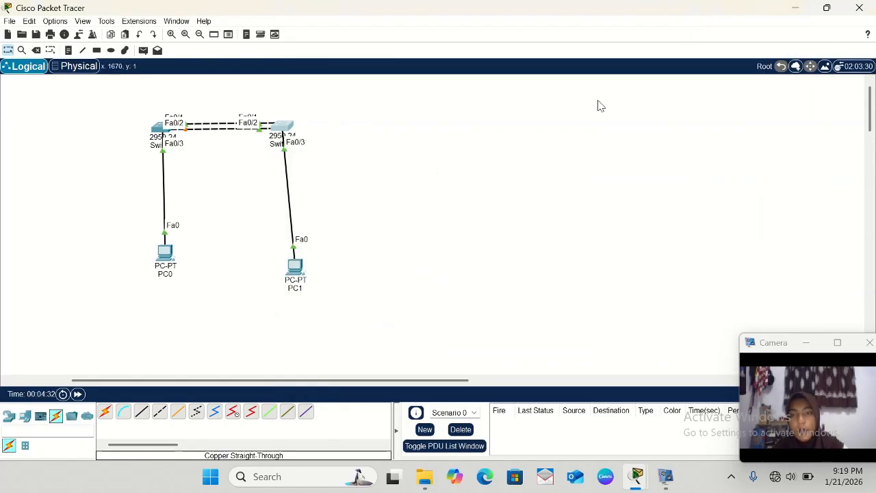
- Return to Switch1's command line and leave interface range configuration with exit
{"action": "scroll", "coordinate": [416, 181], "scroll_direction": "left", "scroll_amount": 3}
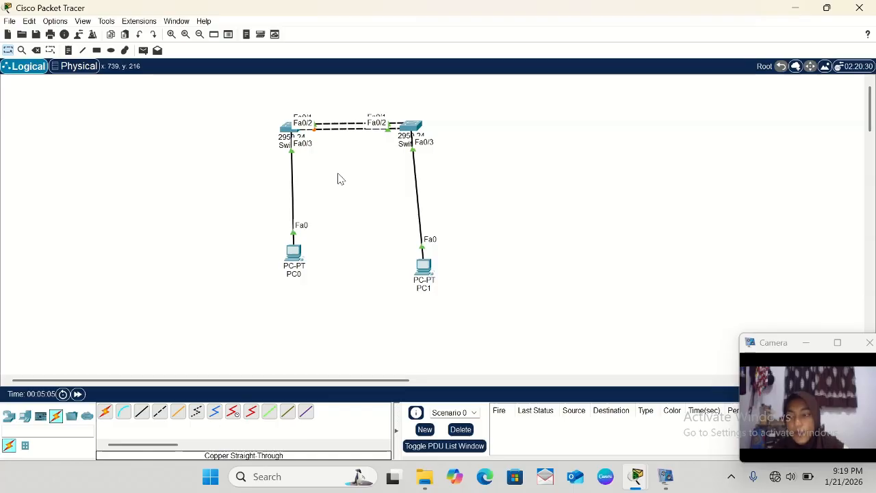
{"action": "left_click", "coordinate": [288, 129]}
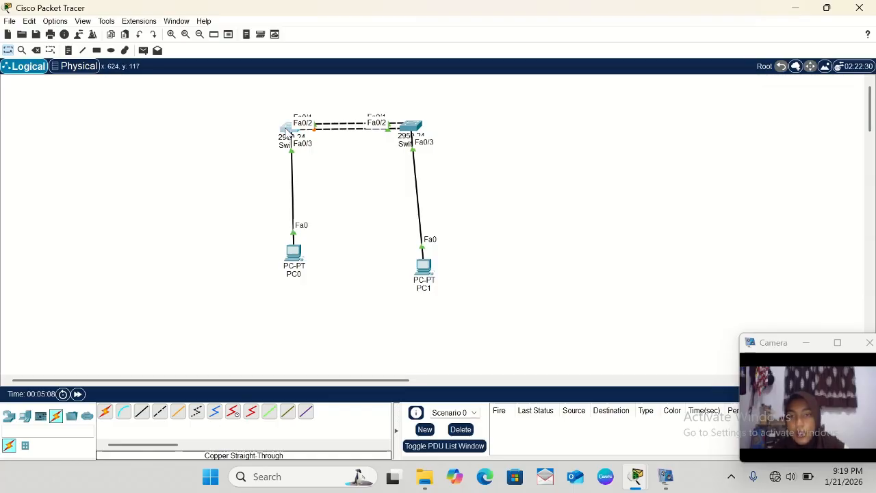
{"action": "type", "text": "sw mo tr"}
{"action": "key", "text": "Return"}
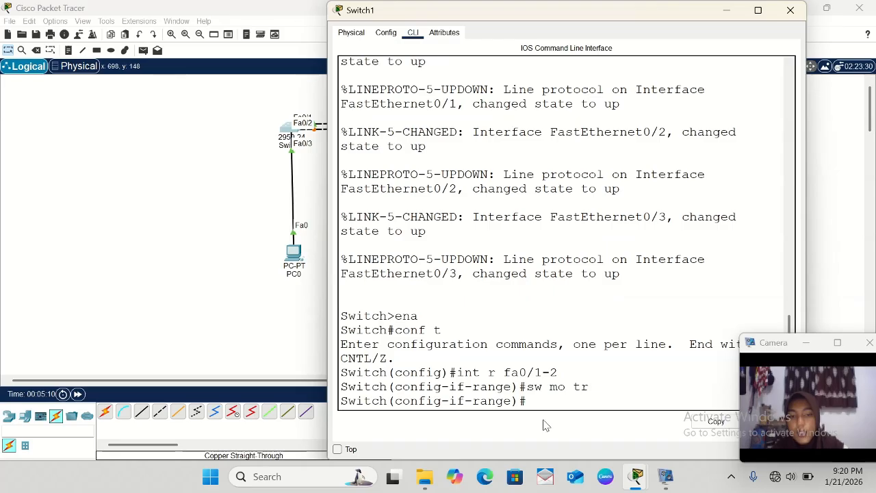
{"action": "type", "text": "s"}
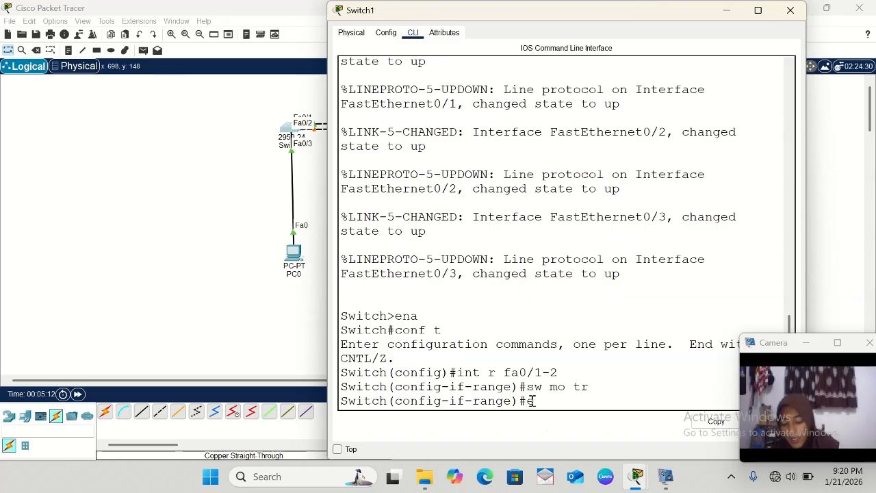
{"action": "type", "text": "xit"}
{"action": "key", "text": "Return"}
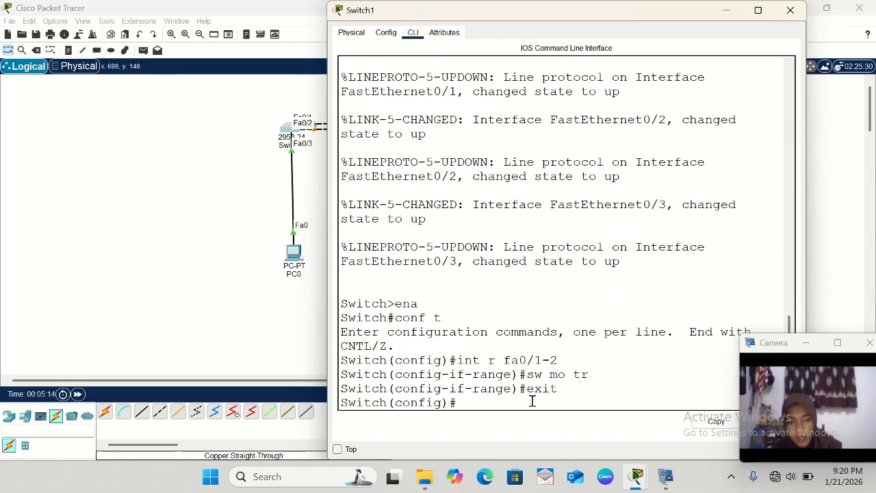
- Show Switch1's VLAN 1 interface with do sh int vlan 1, copy its hardware address, and close the window
{"action": "type", "text": "do"}
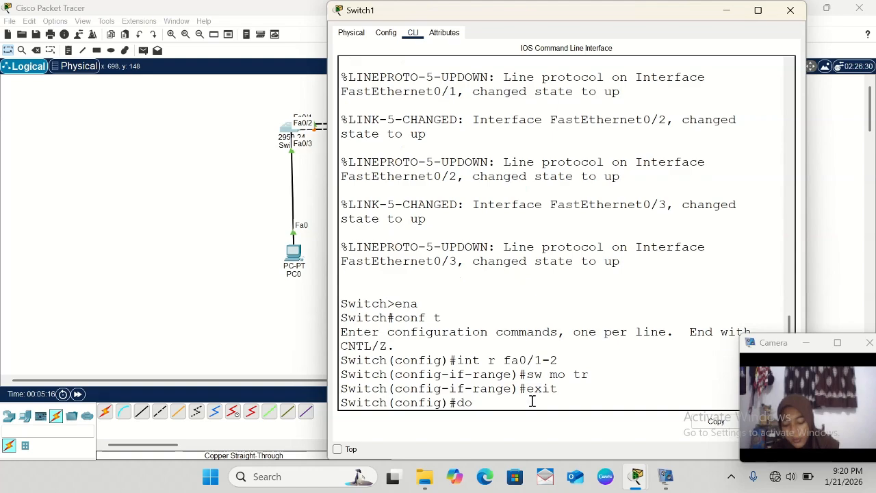
{"action": "type", "text": " sh int vla"}
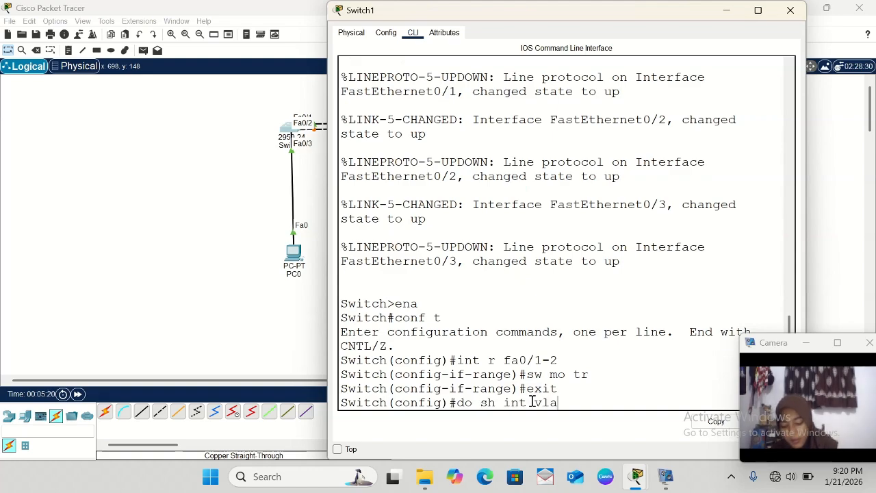
{"action": "type", "text": "n 1"}
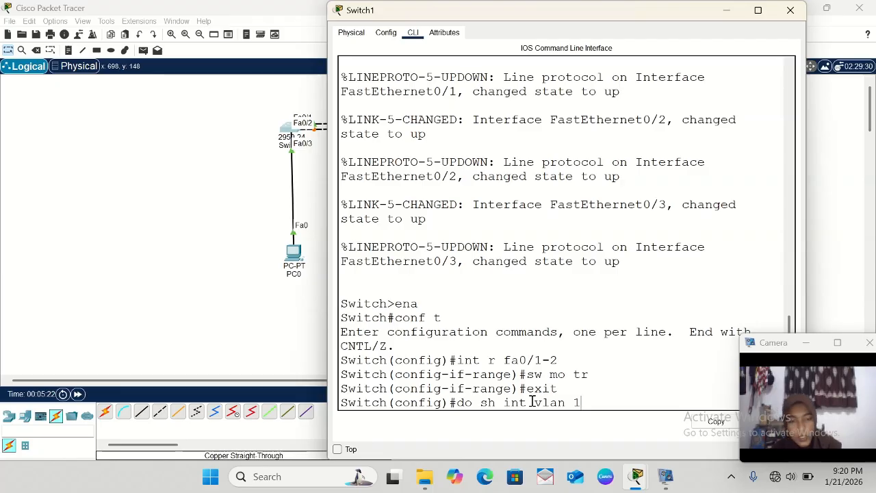
{"action": "key", "text": "Return"}
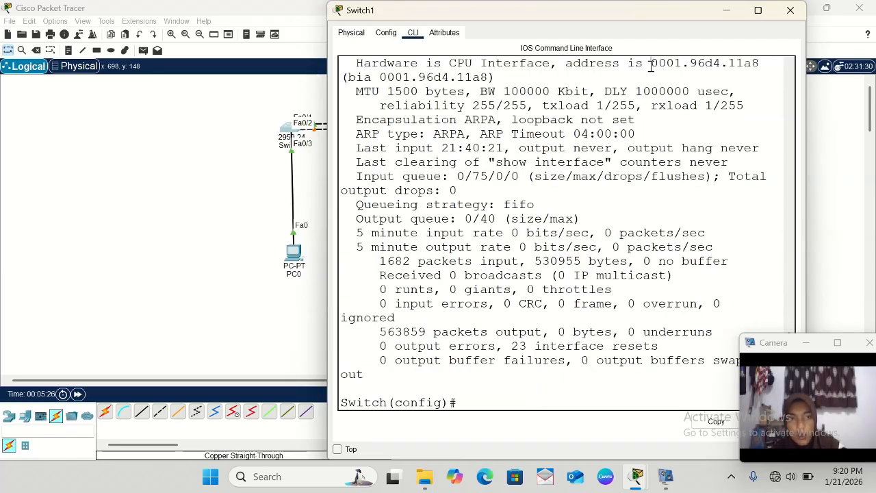
{"action": "left_click_drag", "start_coordinate": [651, 65], "coordinate": [760, 63]}
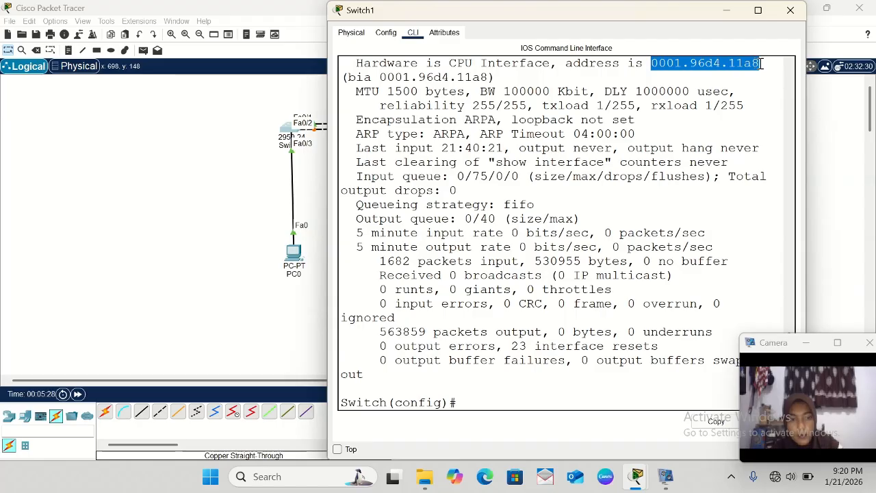
{"action": "left_click", "coordinate": [717, 422]}
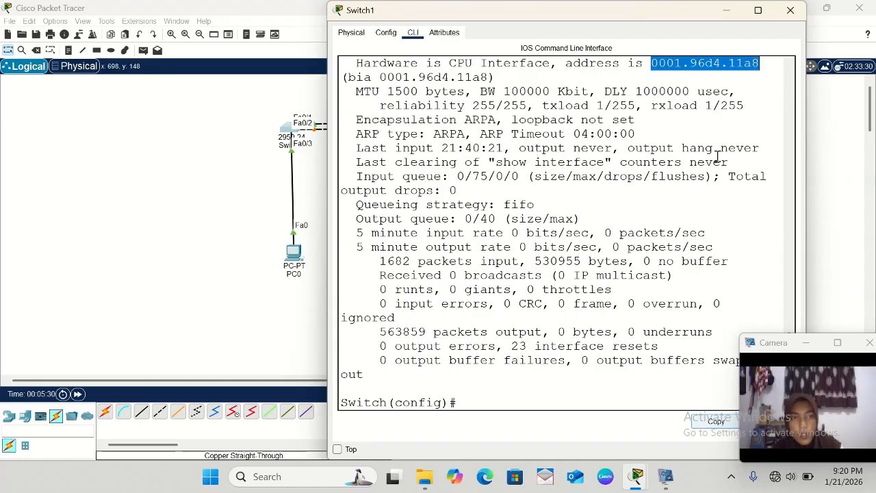
{"action": "left_click", "coordinate": [791, 10]}
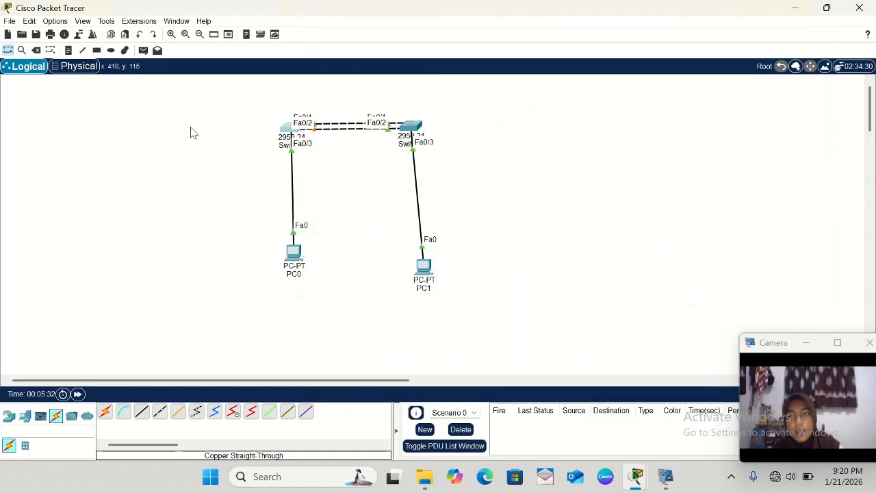
- Place a note with the copied address 0001.96d4.11a8 just above Switch1, clear of the port labels
{"action": "left_click", "coordinate": [68, 50]}
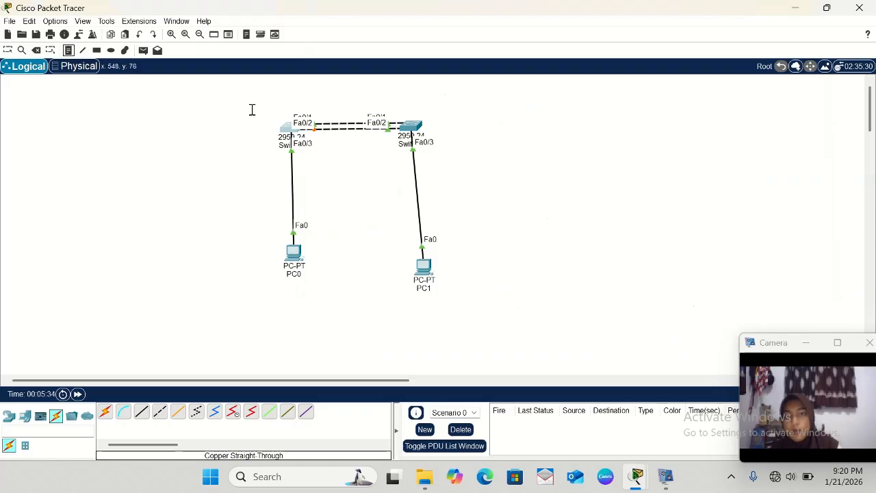
{"action": "left_click", "coordinate": [279, 111]}
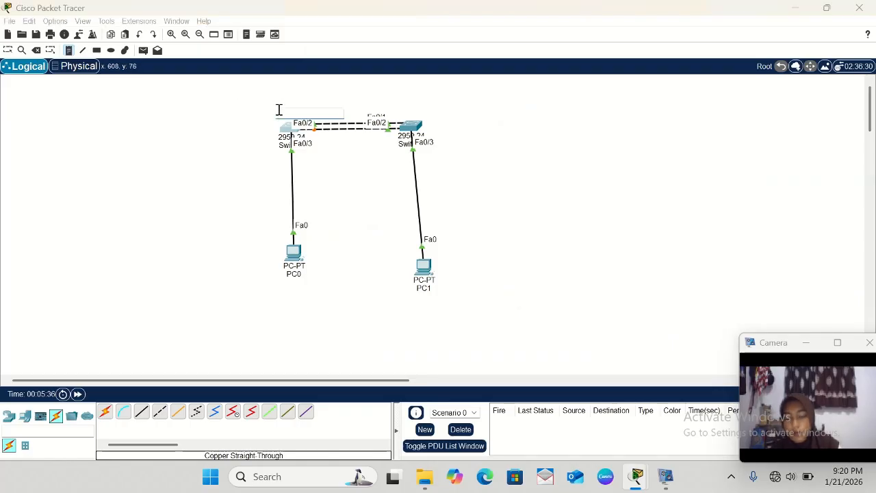
{"action": "key", "text": "ctrl+v"}
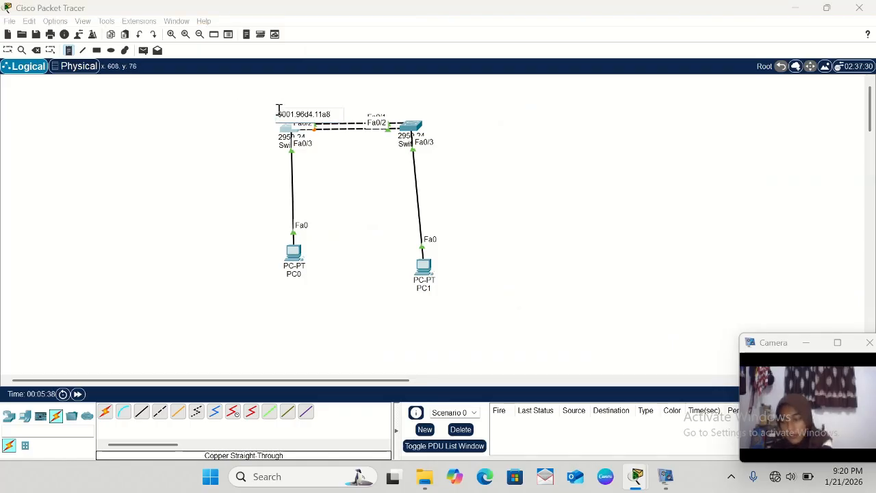
{"action": "left_click", "coordinate": [350, 162]}
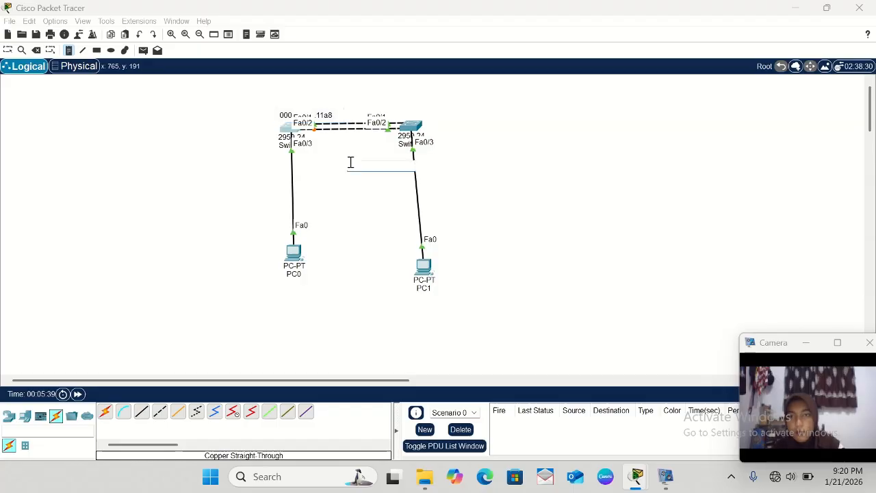
{"action": "left_click", "coordinate": [8, 50]}
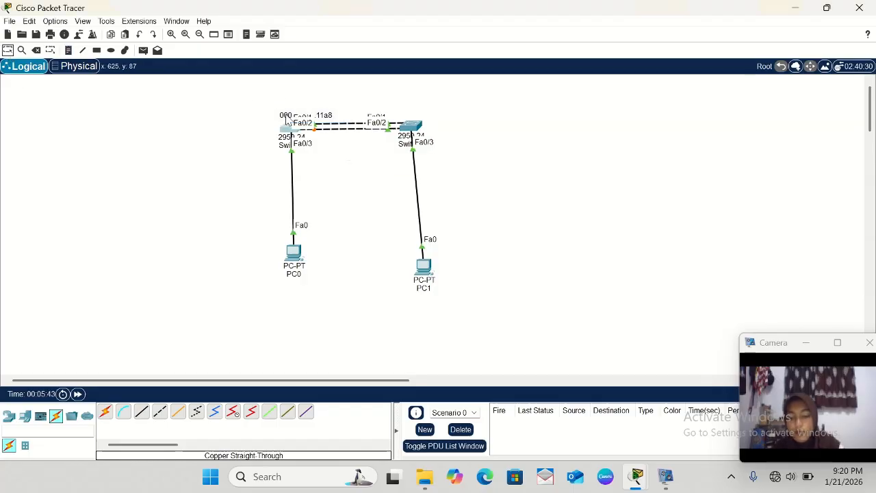
{"action": "left_click_drag", "start_coordinate": [287, 120], "coordinate": [281, 106]}
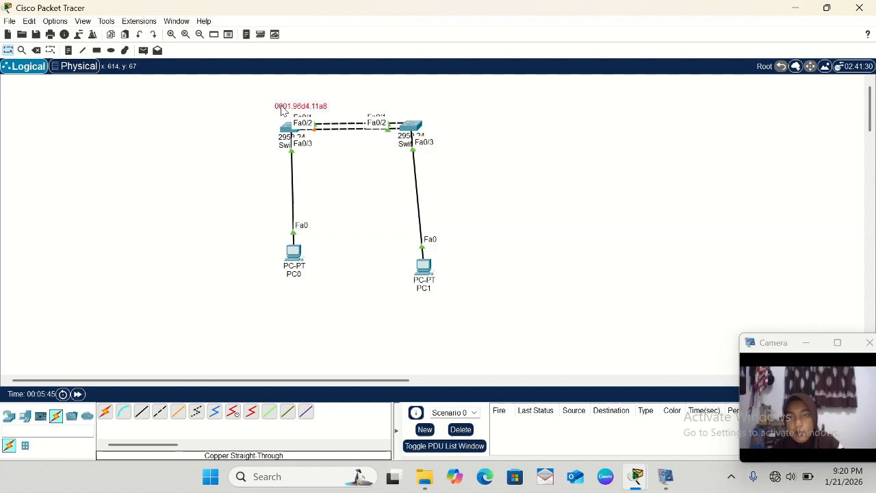
{"action": "left_click", "coordinate": [362, 179]}
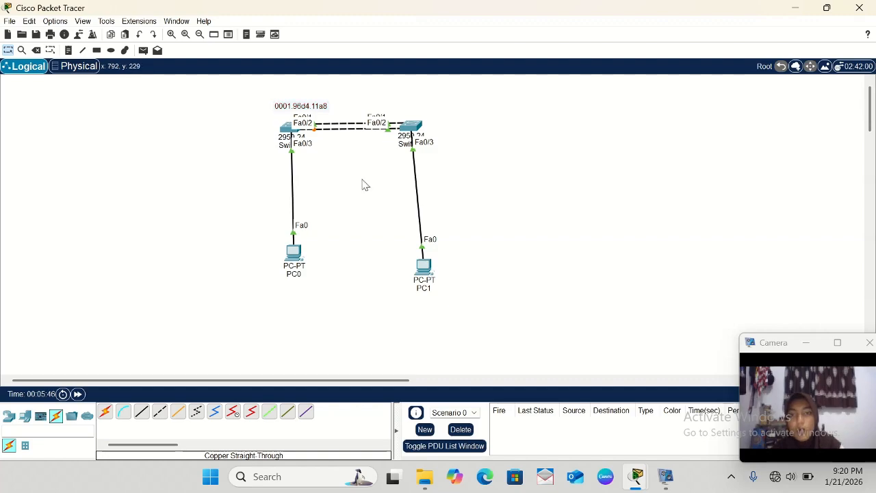
- Open Switch2's command line and leave interface range configuration with exit
{"action": "left_click", "coordinate": [410, 125]}
{"action": "scroll", "coordinate": [409, 273], "scroll_direction": "down", "scroll_amount": 1}
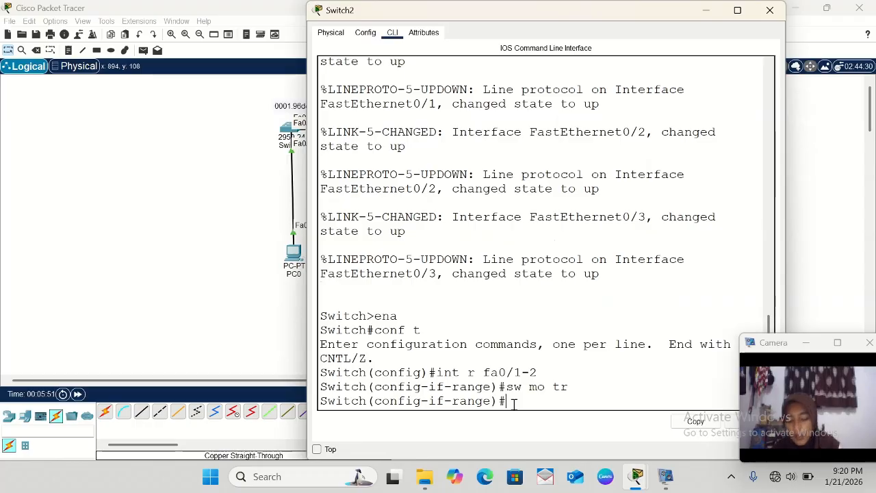
{"action": "type", "text": "exit"}
{"action": "key", "text": "Return"}
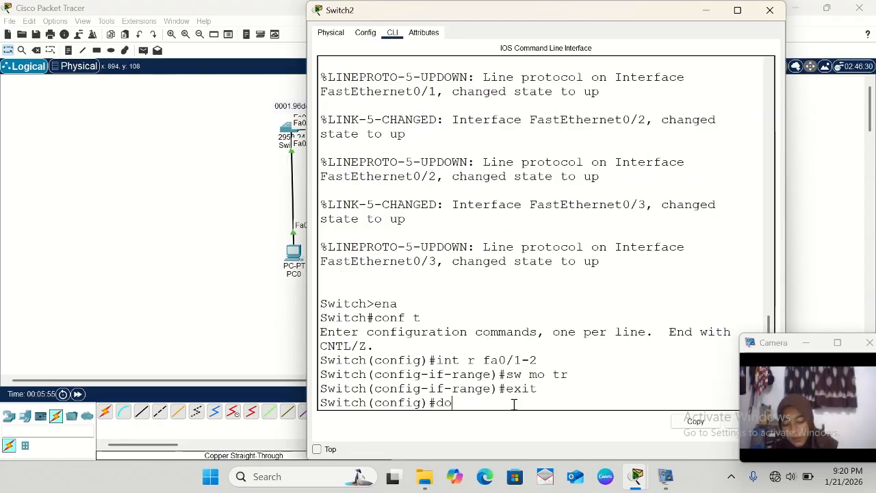
- Show Switch2's VLAN 1 interface with do sh int vlan 1, copy its hardware address, and minimize the window
{"action": "type", "text": "do sh in"}
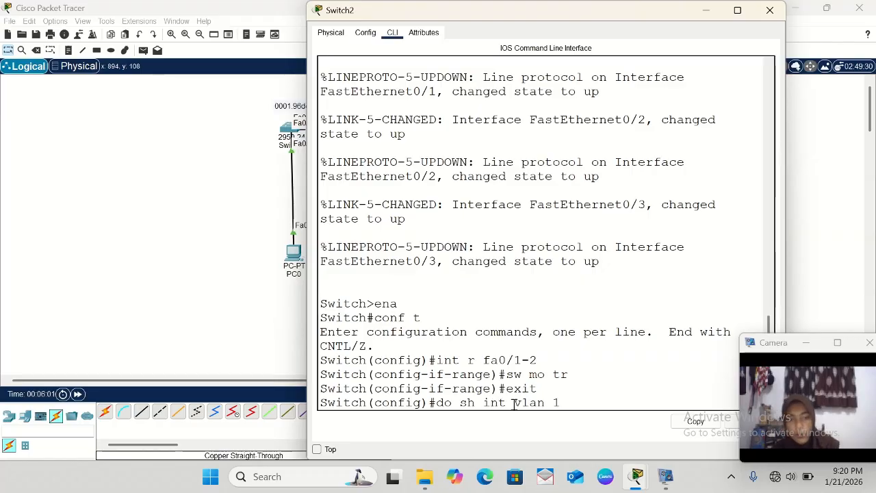
{"action": "type", "text": "t vlan 1"}
{"action": "key", "text": "Return"}
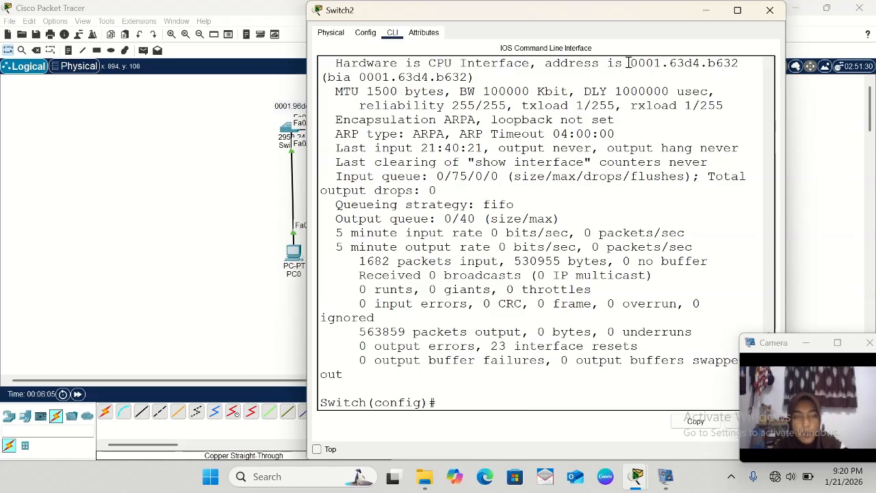
{"action": "left_click_drag", "start_coordinate": [627, 63], "coordinate": [744, 63]}
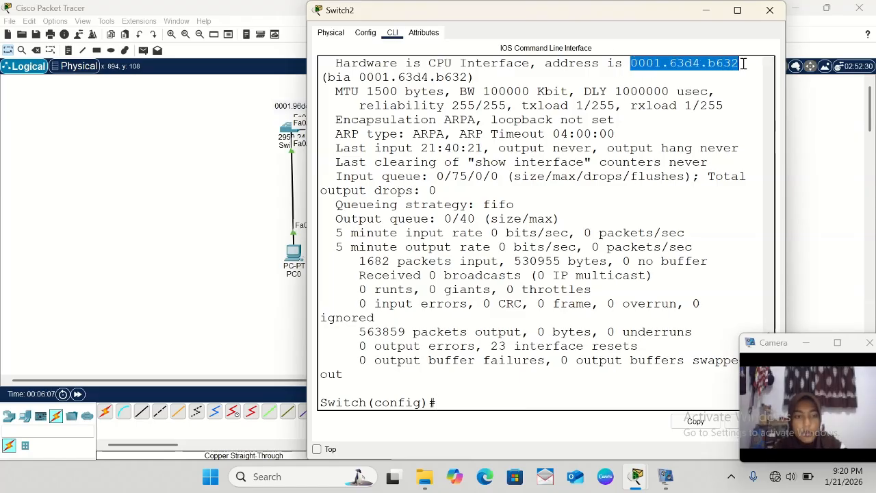
{"action": "left_click", "coordinate": [695, 421]}
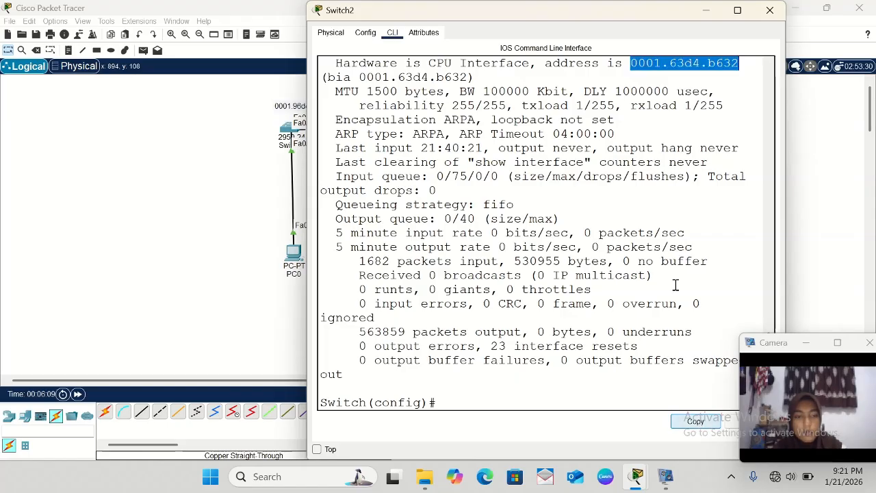
{"action": "left_click", "coordinate": [706, 12]}
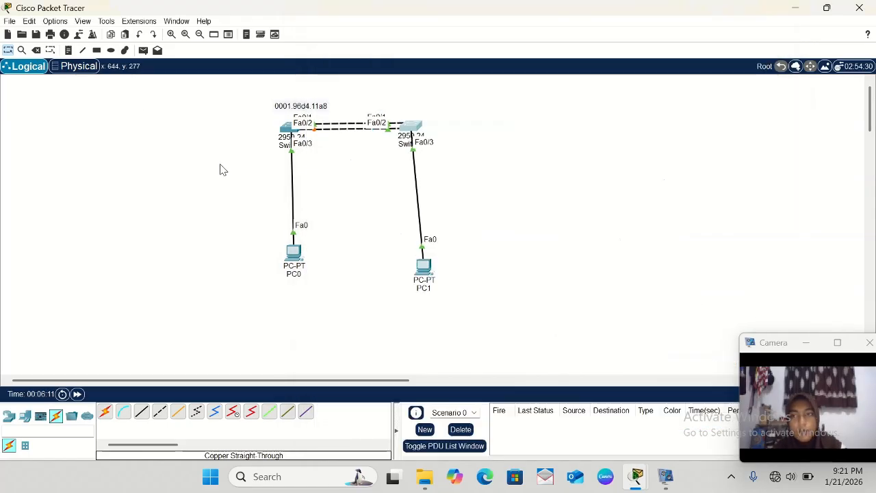
- Place a note with the copied address 0001.63d4.b632 just above Switch2, and return to the selection tool
{"action": "left_click", "coordinate": [68, 50]}
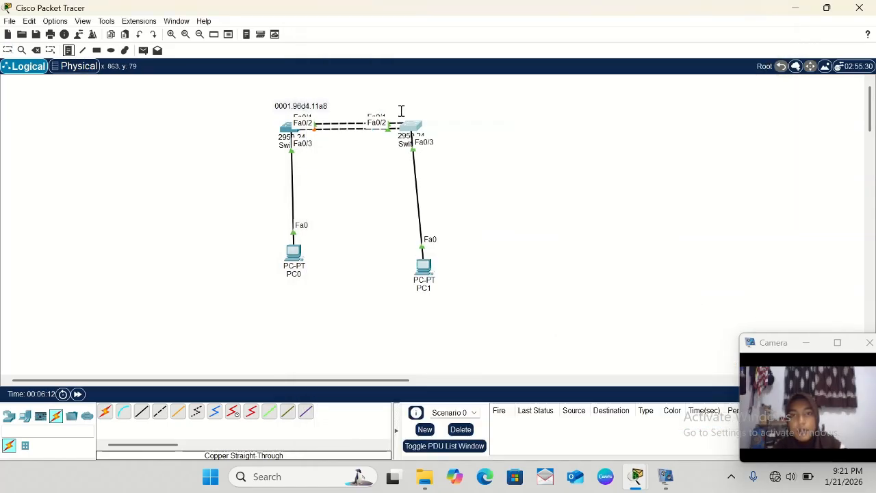
{"action": "left_click", "coordinate": [389, 100]}
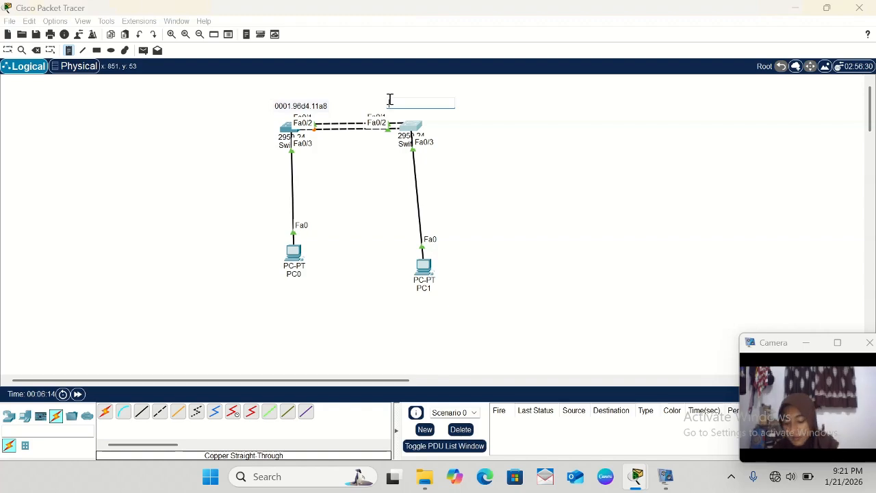
{"action": "key", "text": "ctrl+v"}
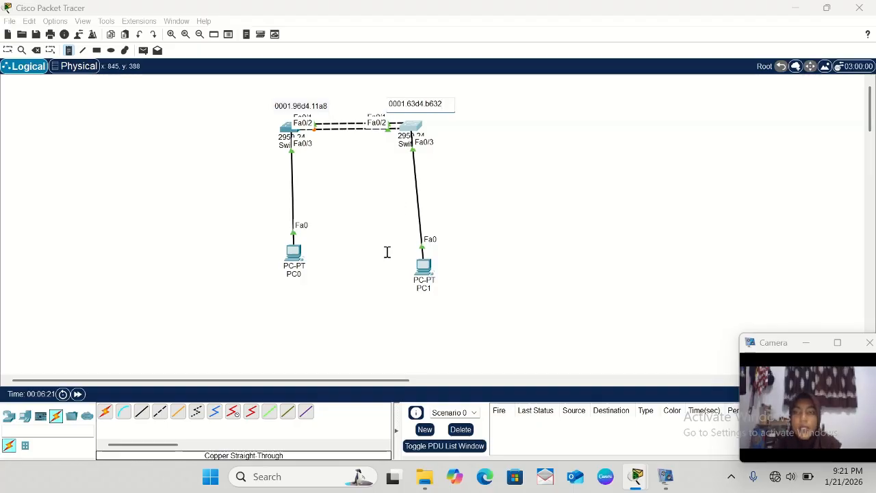
{"action": "left_click", "coordinate": [8, 50]}
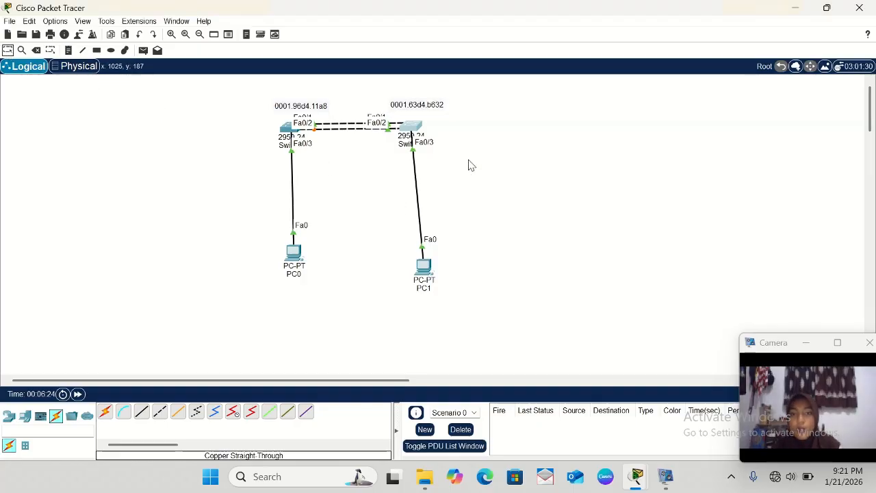
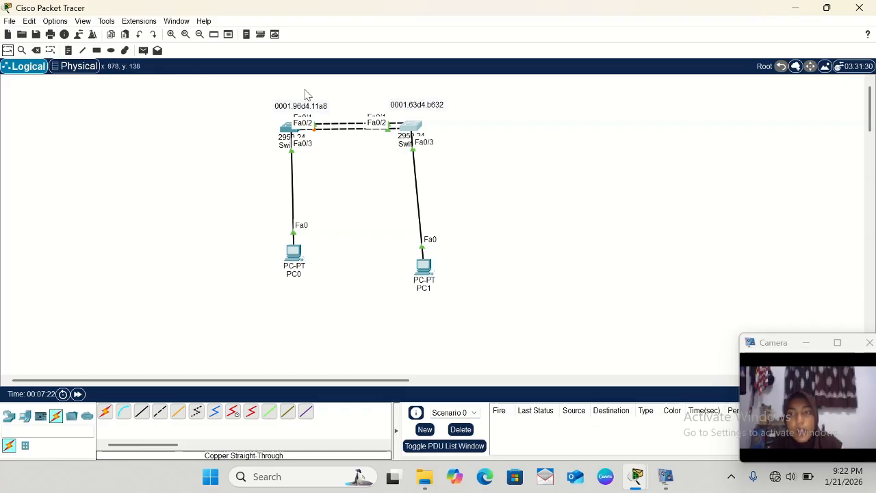
- Place a note reading "rooot bridge" just to the right of Switch2, and return to the selection tool
{"action": "left_click", "coordinate": [68, 51]}
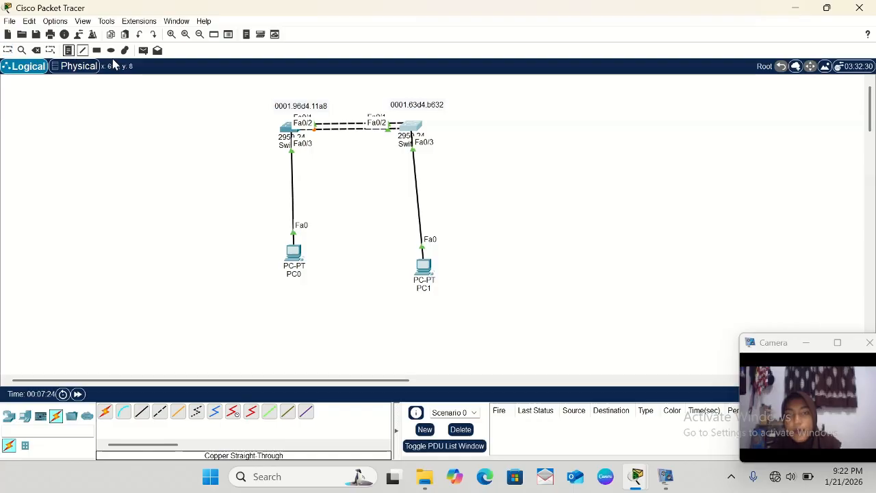
{"action": "left_click", "coordinate": [434, 123]}
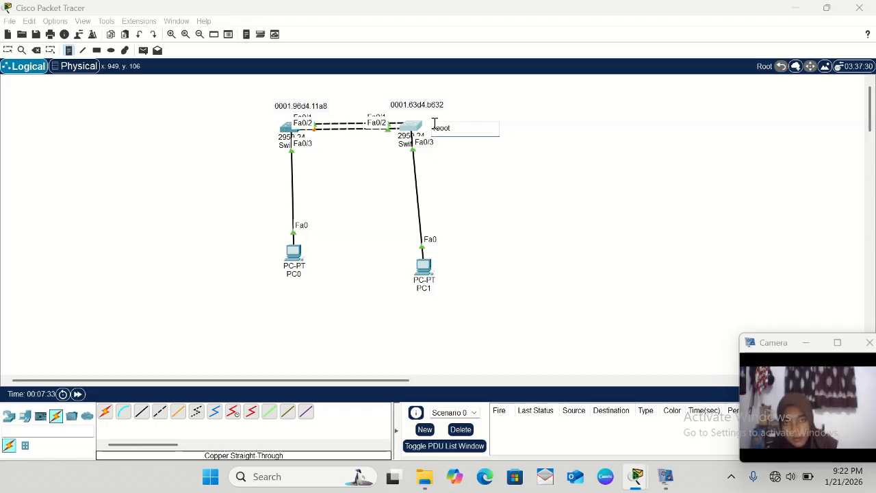
{"action": "type", "text": "root bridge"}
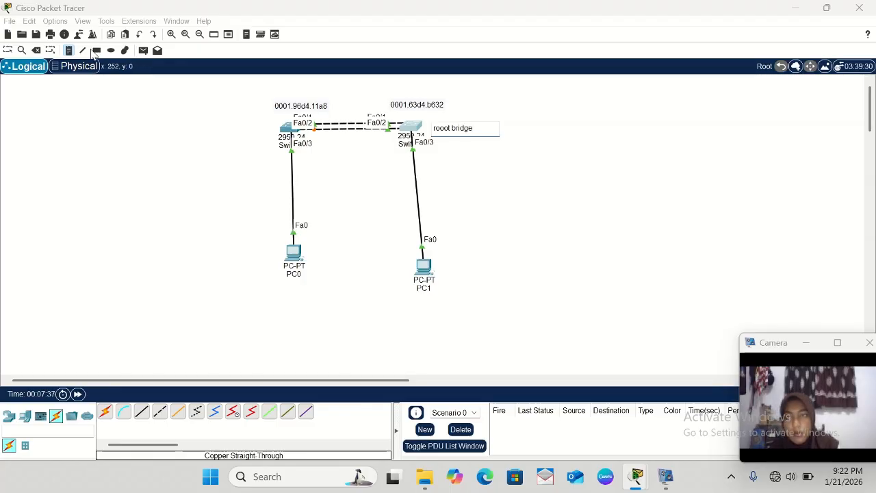
{"action": "left_click", "coordinate": [8, 51]}
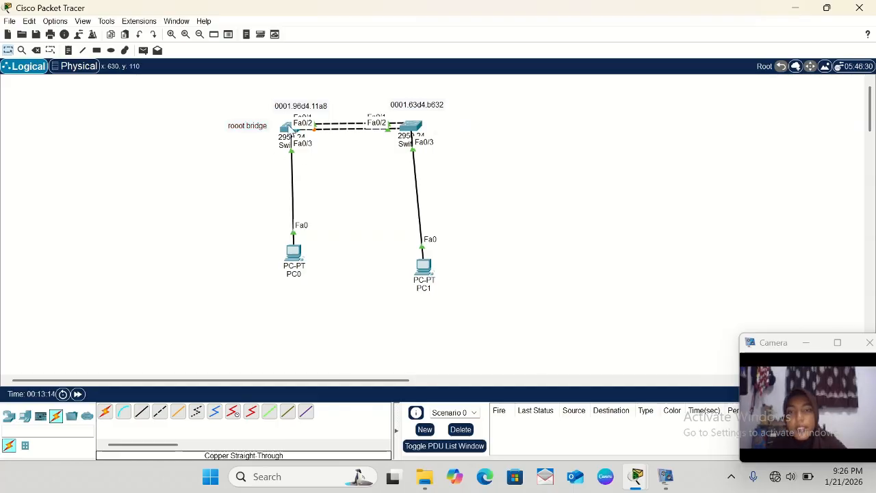
- Open Switch1's command line and look up the allowed VLAN 1 bridge priorities with spanning-tree vlan 1 priority ?
{"action": "left_click", "coordinate": [290, 127]}
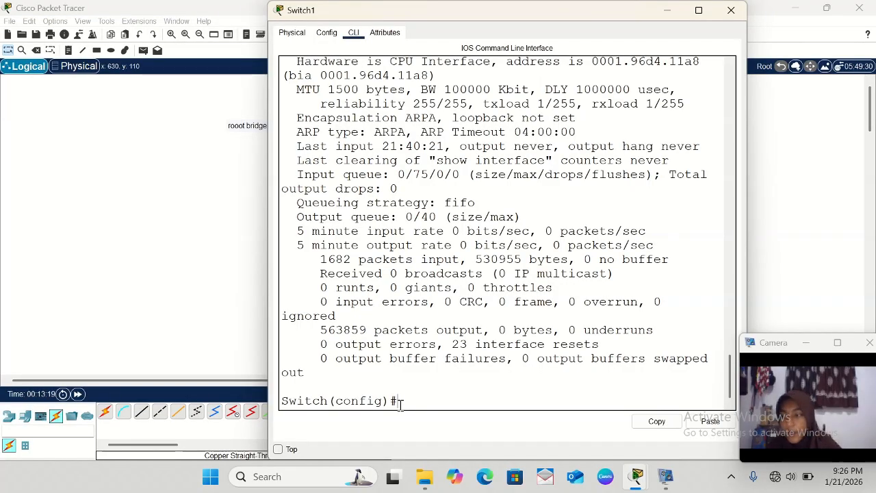
{"action": "type", "text": "spa"}
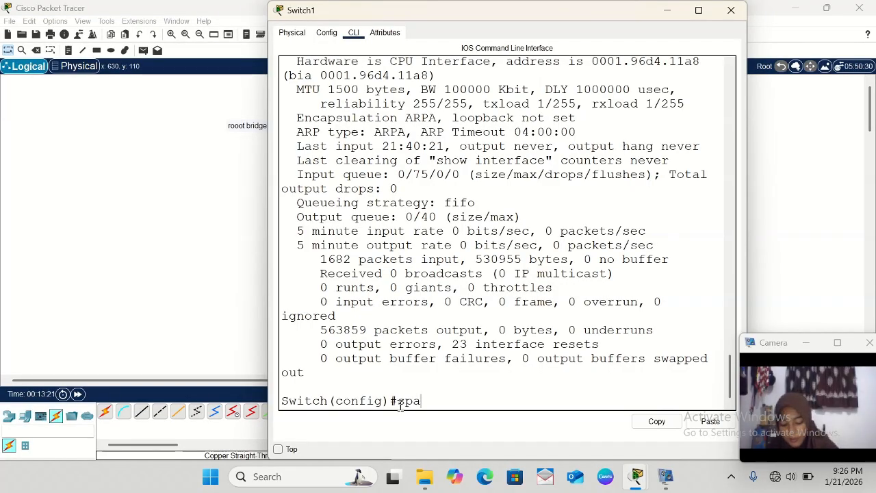
{"action": "type", "text": "nning-t"}
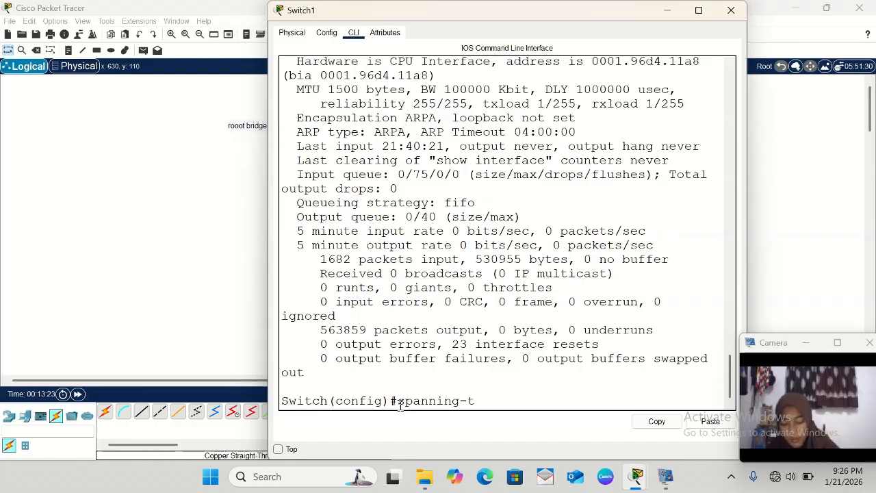
{"action": "type", "text": "ree vlan"}
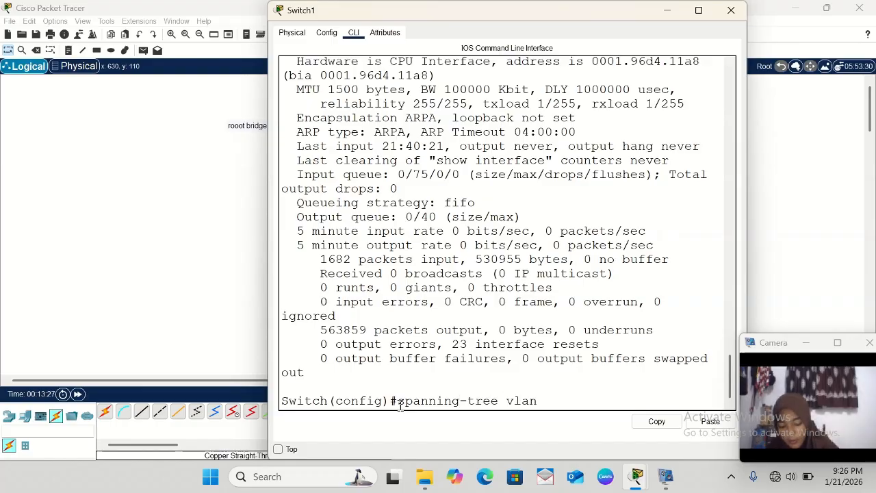
{"action": "type", "text": " 1 priori"}
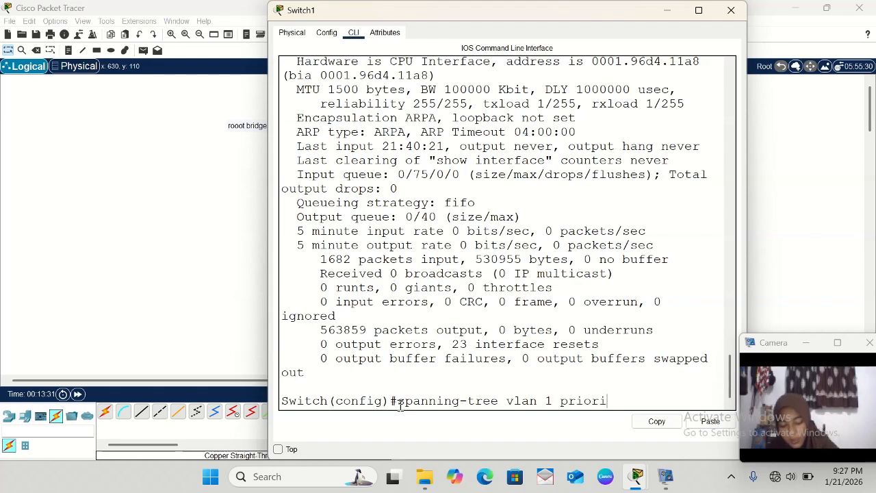
{"action": "type", "text": "ty "}
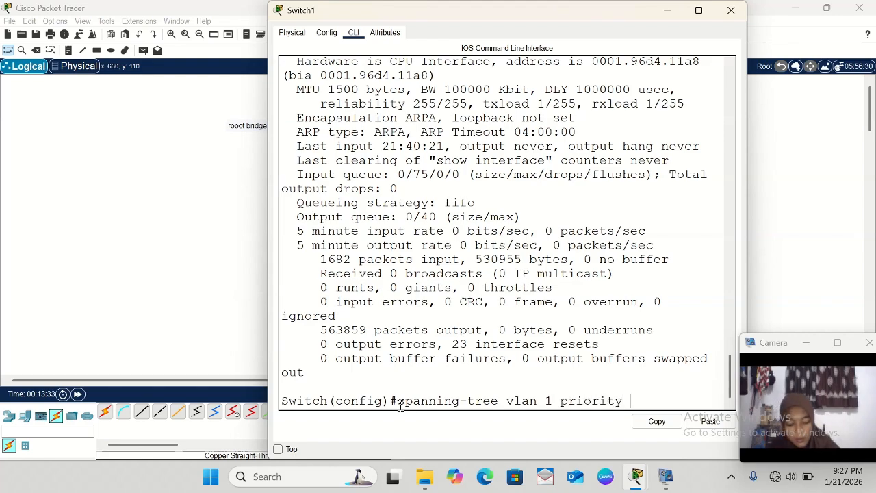
{"action": "type", "text": "?"}
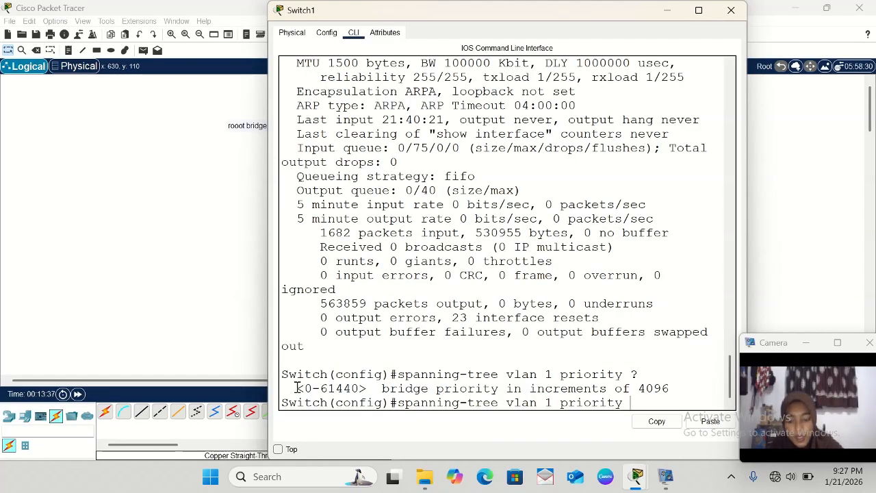
{"action": "left_click_drag", "start_coordinate": [297, 388], "coordinate": [375, 390]}
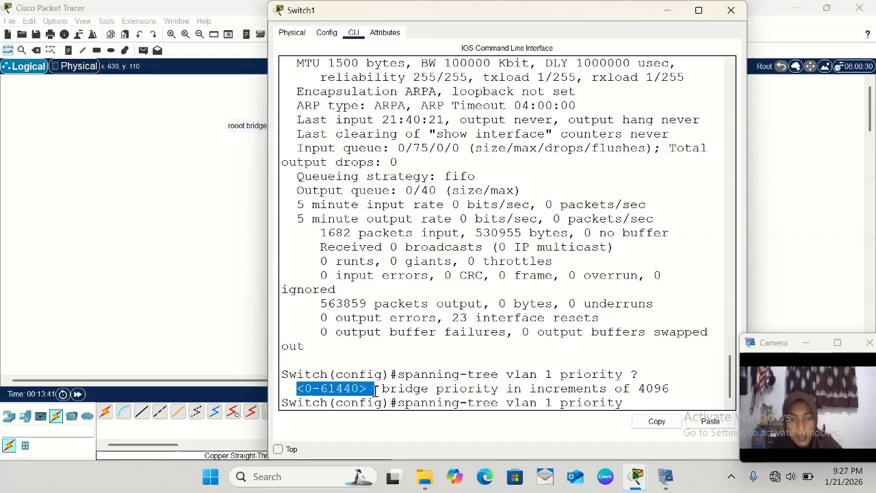
{"action": "left_click", "coordinate": [634, 404]}
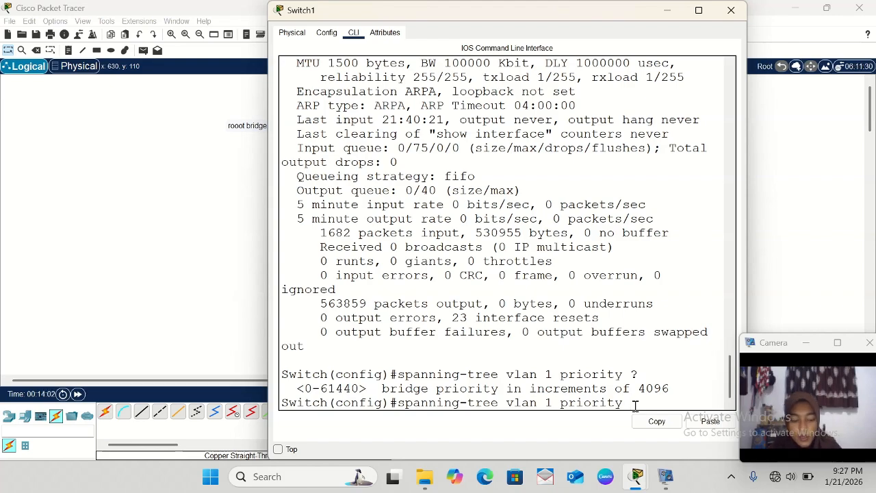
- Shorten the pending command to spanning-tree vlan 1 and query its options with ?, examining the priority and root entries
{"action": "key", "text": "BackSpace"}
{"action": "key", "text": "BackSpace"}
{"action": "key", "text": "BackSpace"}
{"action": "key", "text": "BackSpace"}
{"action": "key", "text": "BackSpace"}
{"action": "key", "text": "BackSpace"}
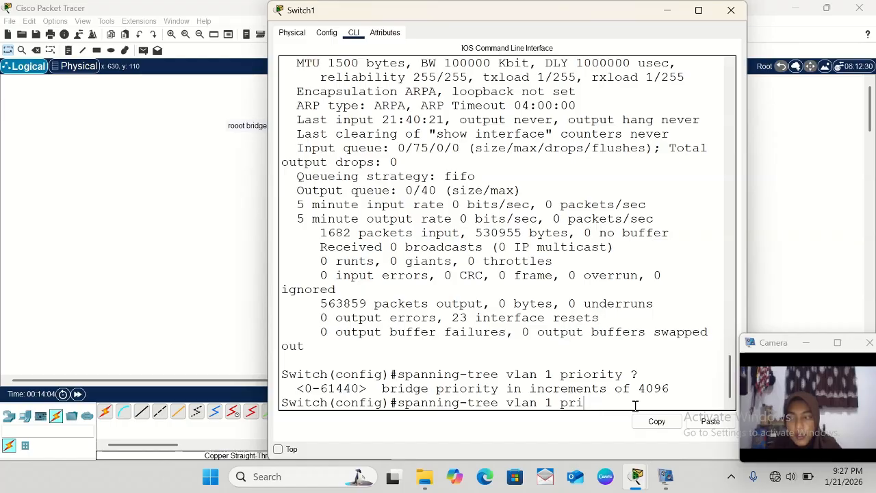
{"action": "key", "text": "BackSpace"}
{"action": "key", "text": "BackSpace"}
{"action": "key", "text": "BackSpace"}
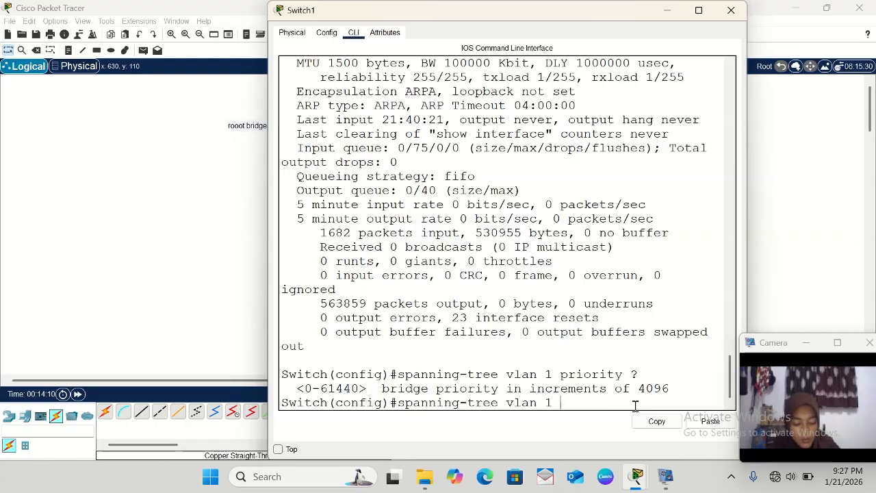
{"action": "type", "text": "?"}
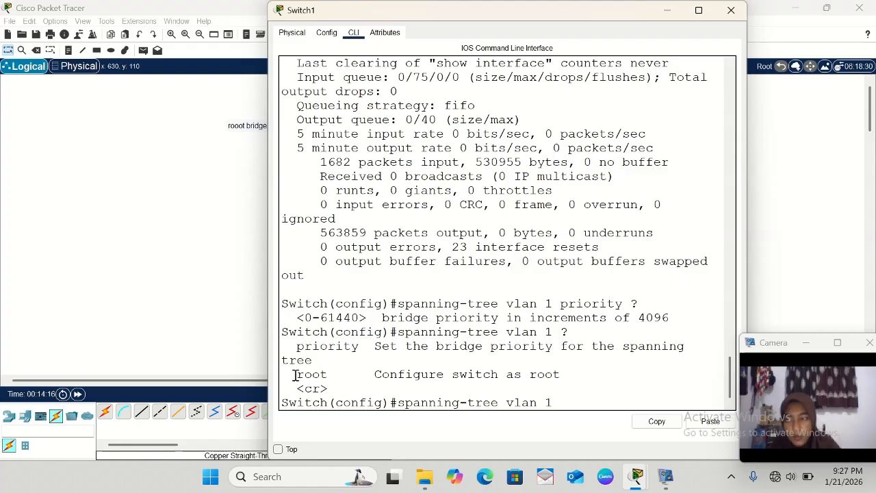
{"action": "left_click_drag", "start_coordinate": [295, 375], "coordinate": [553, 387]}
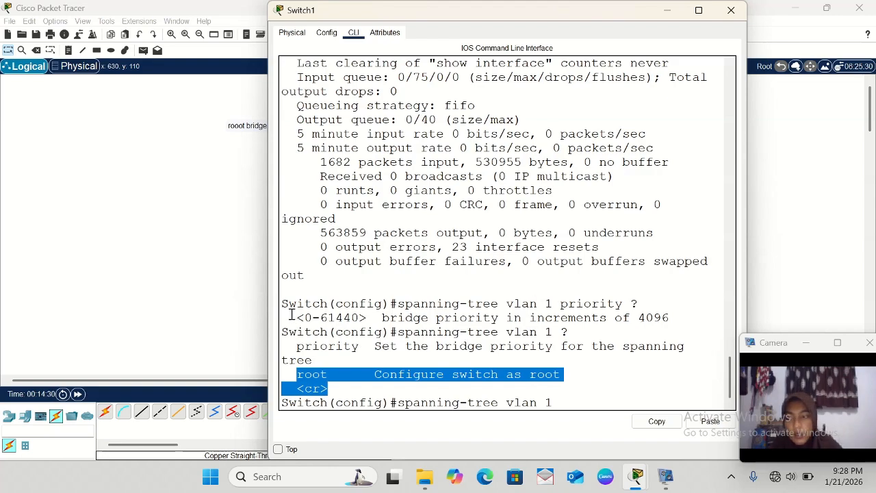
{"action": "left_click_drag", "start_coordinate": [291, 314], "coordinate": [368, 316]}
{"action": "left_click", "coordinate": [443, 367]}
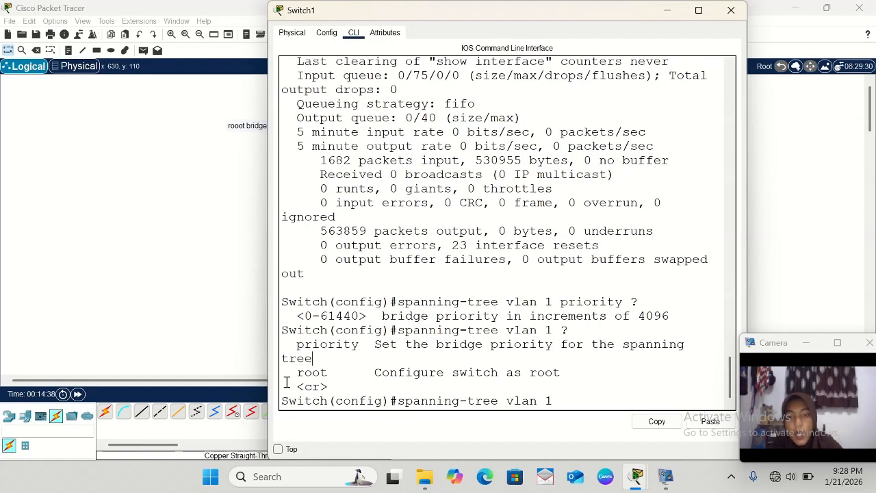
{"action": "left_click_drag", "start_coordinate": [292, 372], "coordinate": [554, 378]}
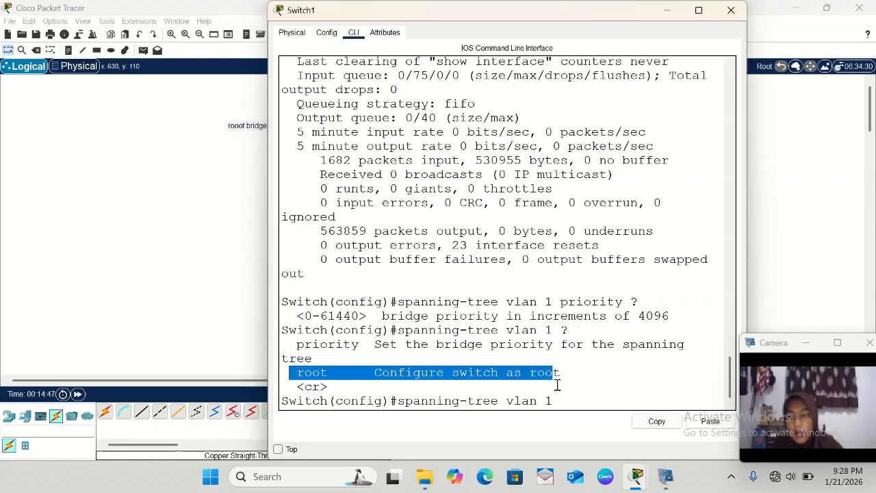
{"action": "left_click", "coordinate": [558, 385]}
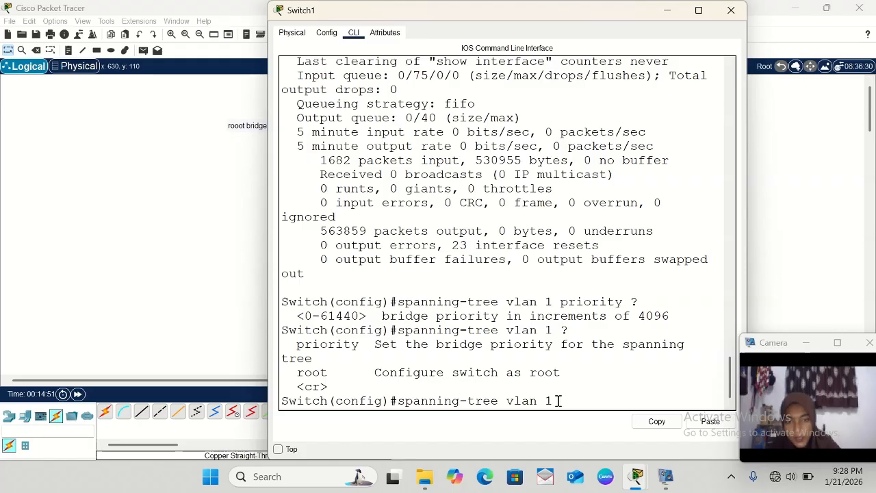
- Query the root options with spanning-tree vlan 1 root ? and examine the primary entry
{"action": "type", "text": "r"}
{"action": "type", "text": "oo"}
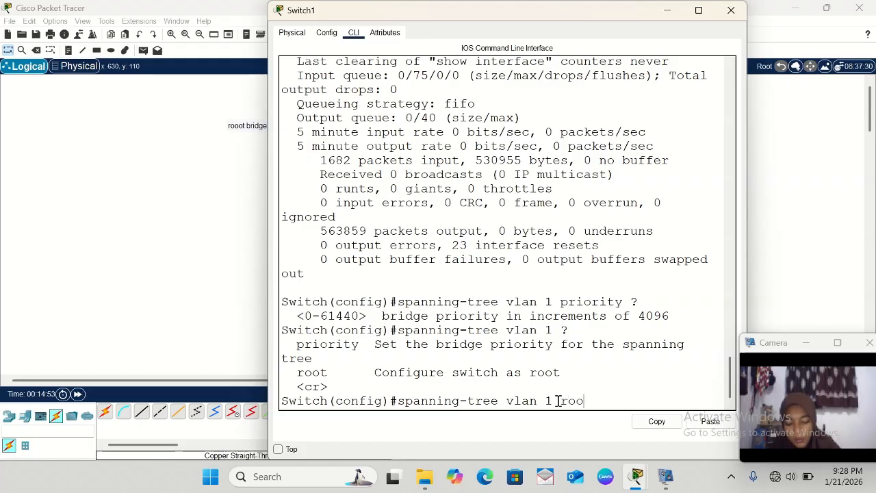
{"action": "type", "text": "t ?"}
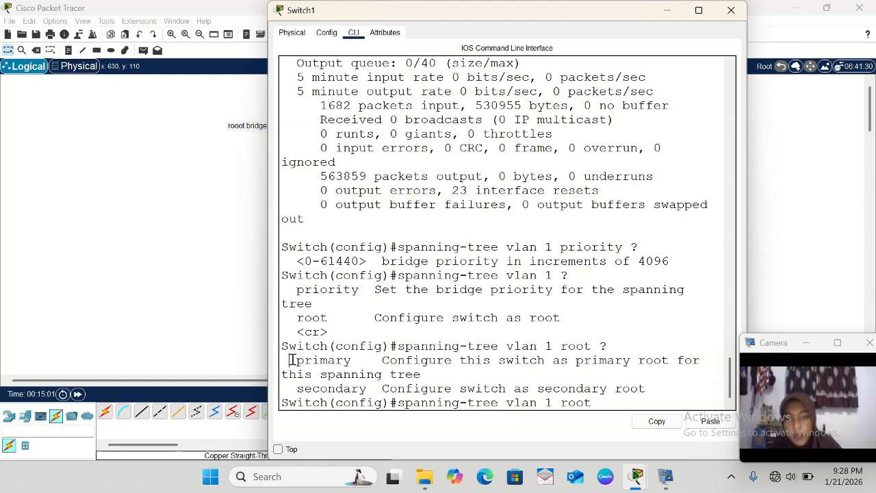
{"action": "left_click_drag", "start_coordinate": [290, 360], "coordinate": [622, 378]}
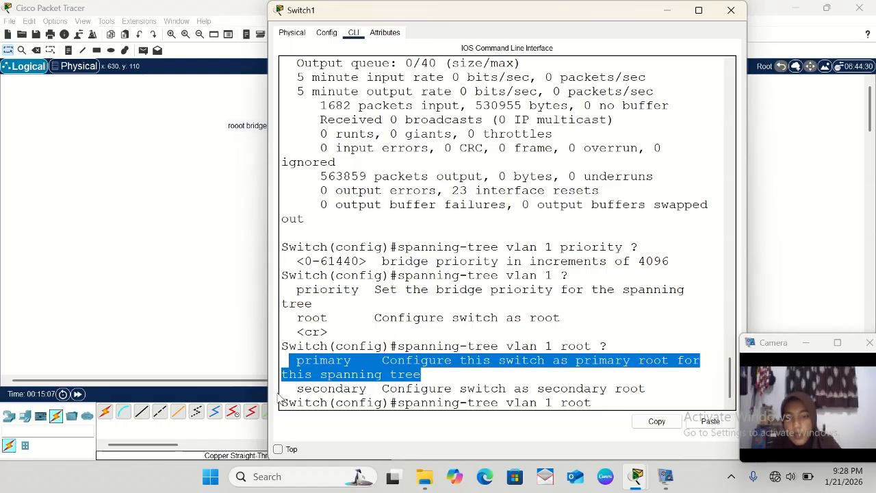
- Examine the secondary entry and compare it with the primary entry in the VLAN 1 root options
{"action": "left_click_drag", "start_coordinate": [290, 388], "coordinate": [652, 388]}
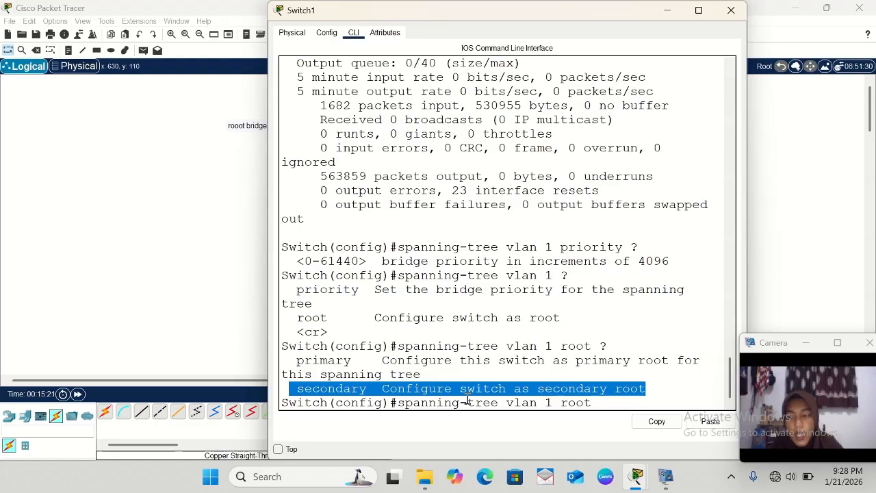
{"action": "left_click", "coordinate": [290, 360]}
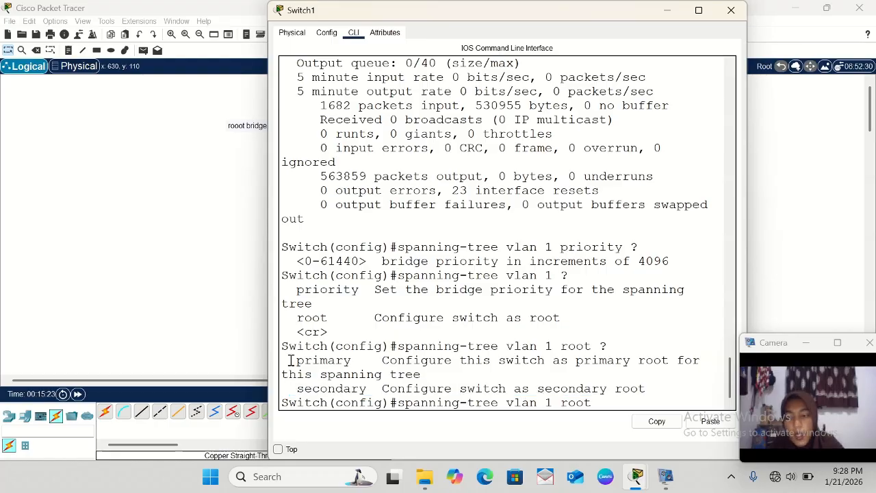
{"action": "left_click_drag", "start_coordinate": [290, 361], "coordinate": [658, 390]}
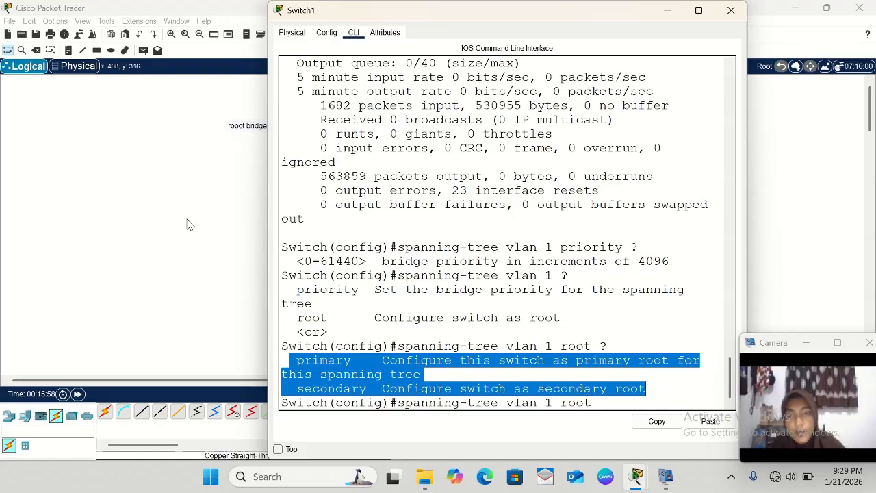
- Make Switch1 the primary root for VLAN 1 with spanning-tree vlan 1 root primary
{"action": "scroll", "coordinate": [185, 224], "scroll_direction": "right", "scroll_amount": 5}
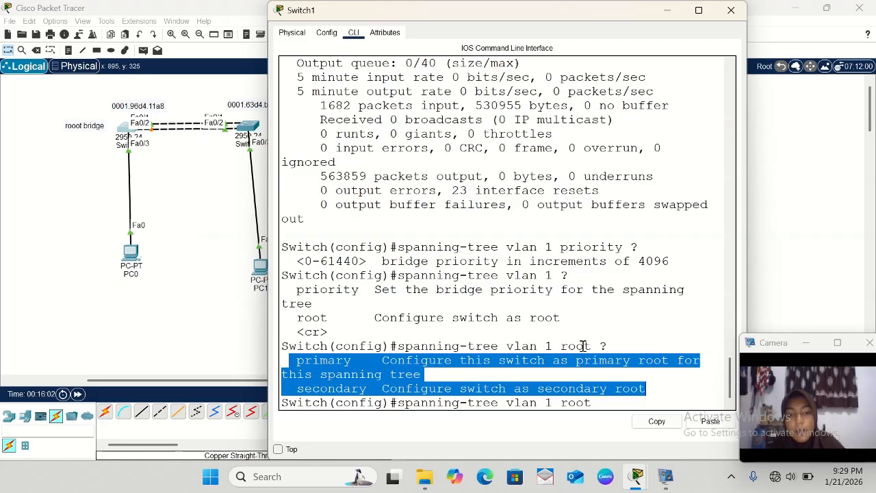
{"action": "left_click", "coordinate": [597, 405]}
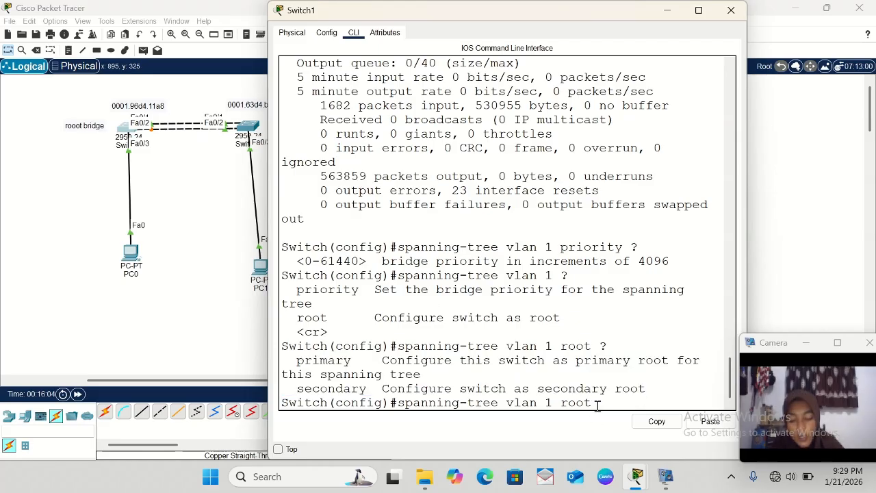
{"action": "type", "text": "pr"}
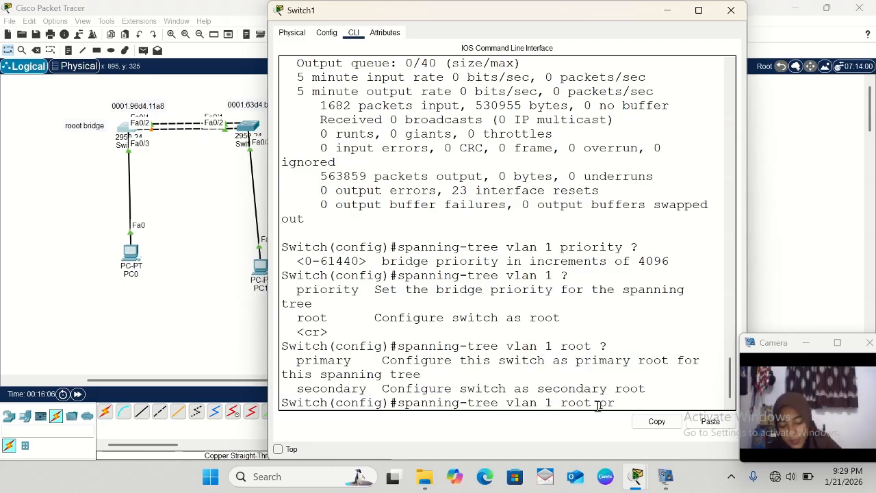
{"action": "type", "text": "imary"}
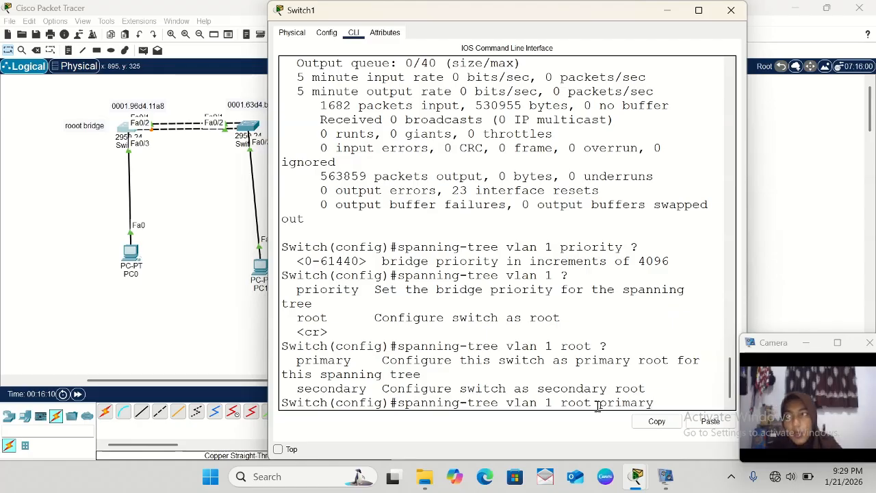
{"action": "key", "text": "Return"}
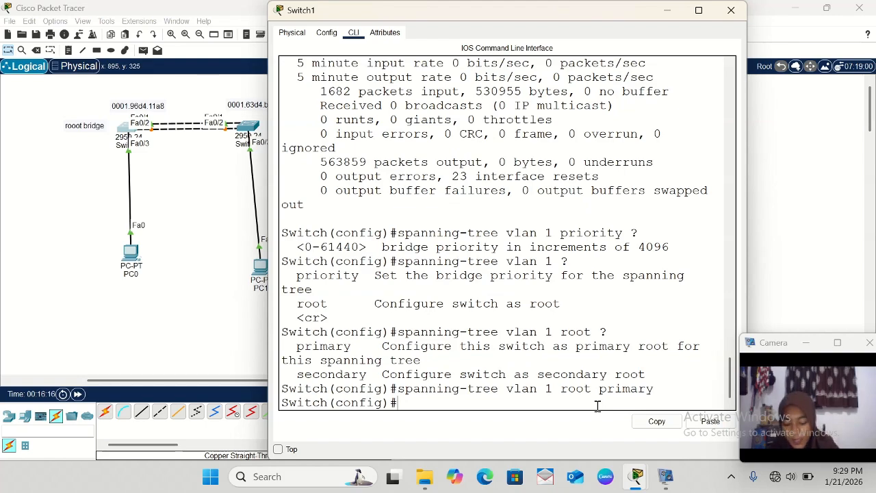
- Show Switch1's spanning-tree status with do sh span and examine the root bridge line and the interface roles
{"action": "type", "text": "do s"}
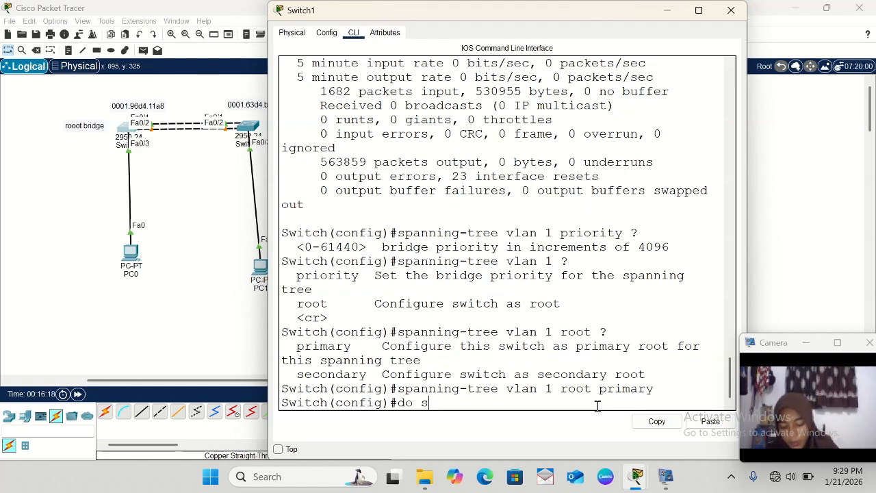
{"action": "type", "text": "h spa"}
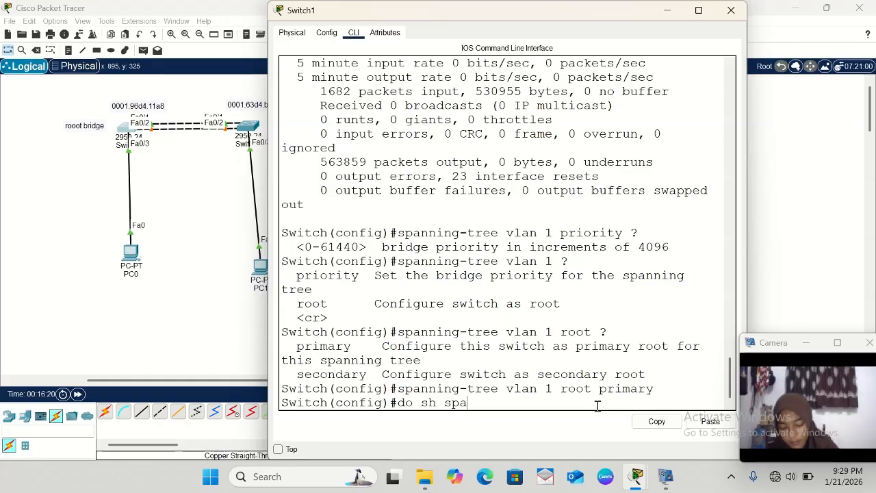
{"action": "type", "text": "n"}
{"action": "key", "text": "Return"}
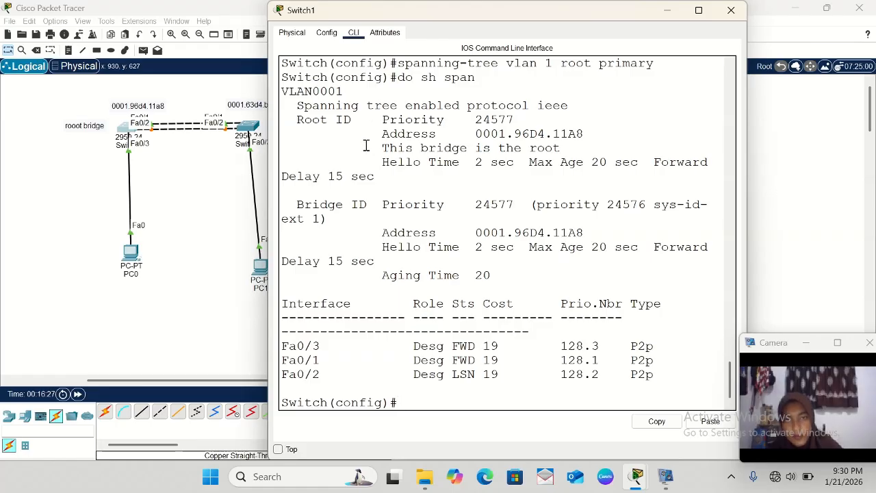
{"action": "left_click_drag", "start_coordinate": [378, 150], "coordinate": [575, 149]}
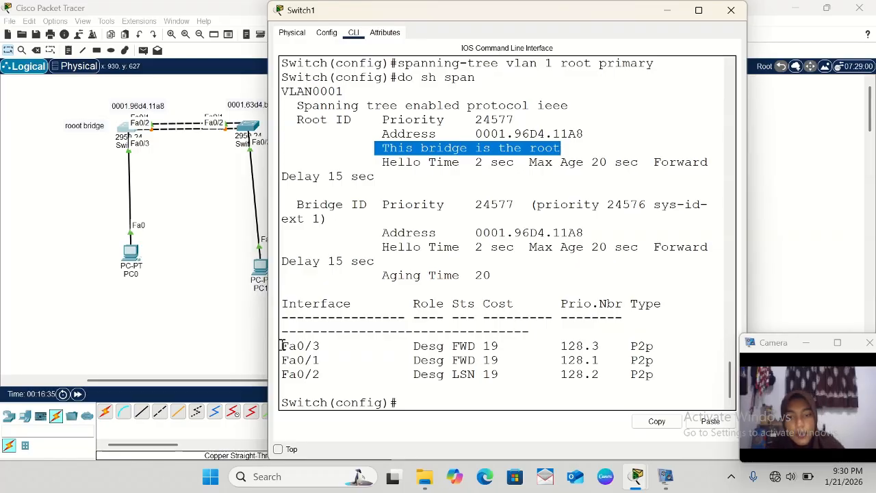
{"action": "left_click_drag", "start_coordinate": [281, 347], "coordinate": [586, 385]}
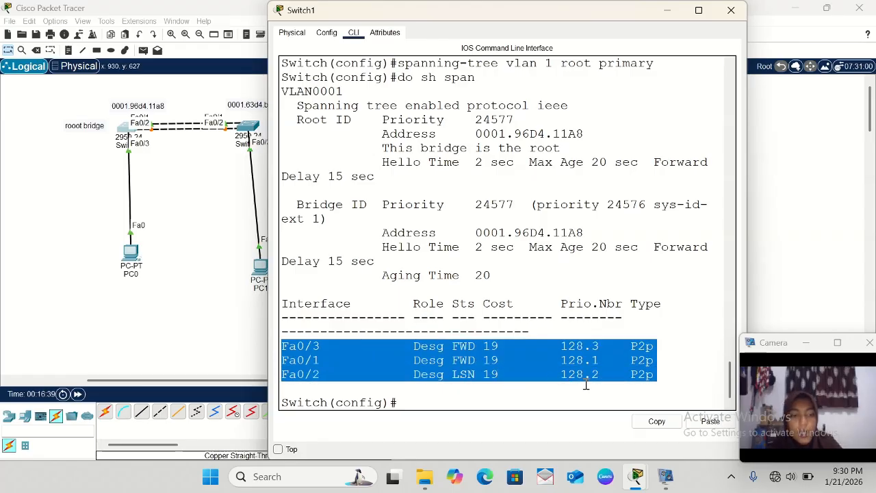
{"action": "left_click", "coordinate": [404, 405]}
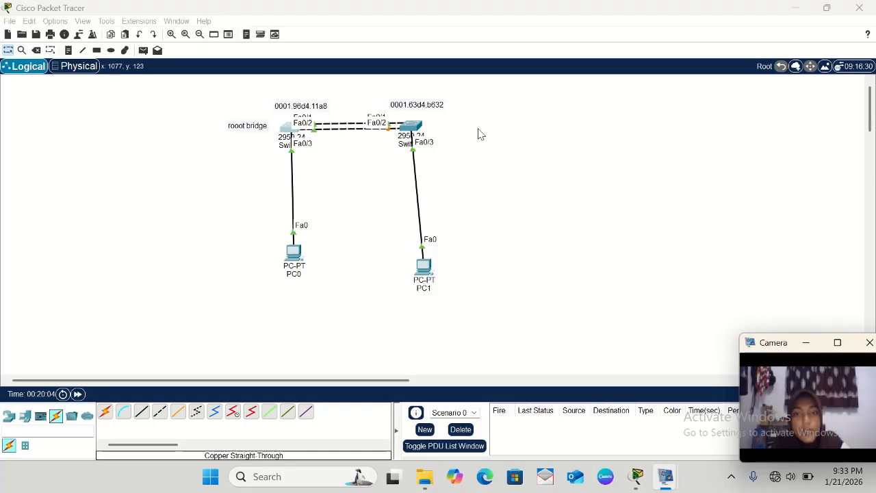
- Open Switch2's command line and enter global configuration mode with ena and conf t
{"action": "left_click", "coordinate": [408, 127]}
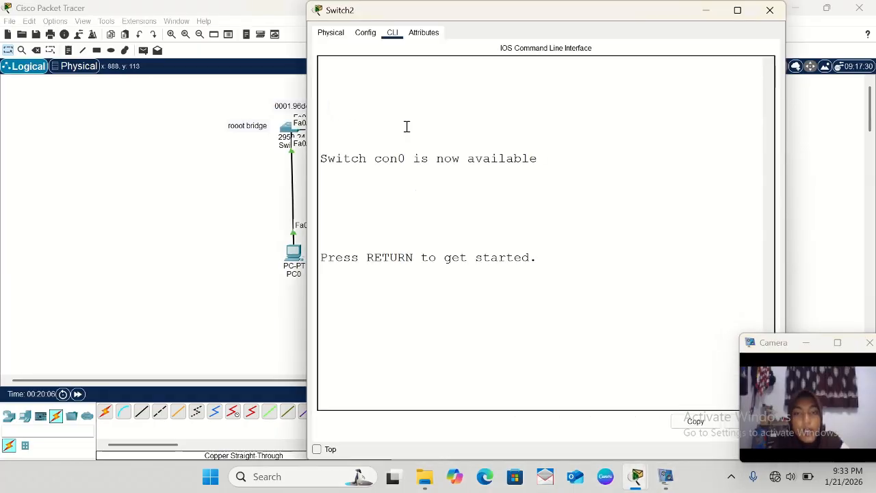
{"action": "key", "text": "Return"}
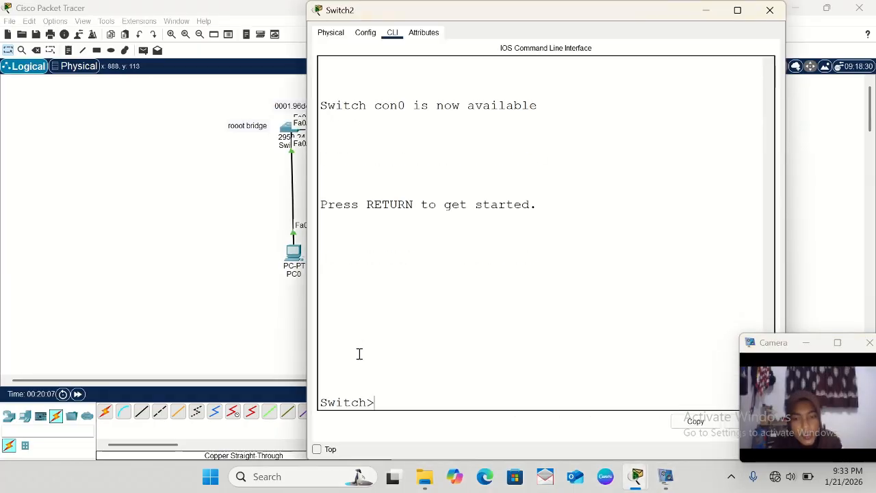
{"action": "type", "text": "ena"}
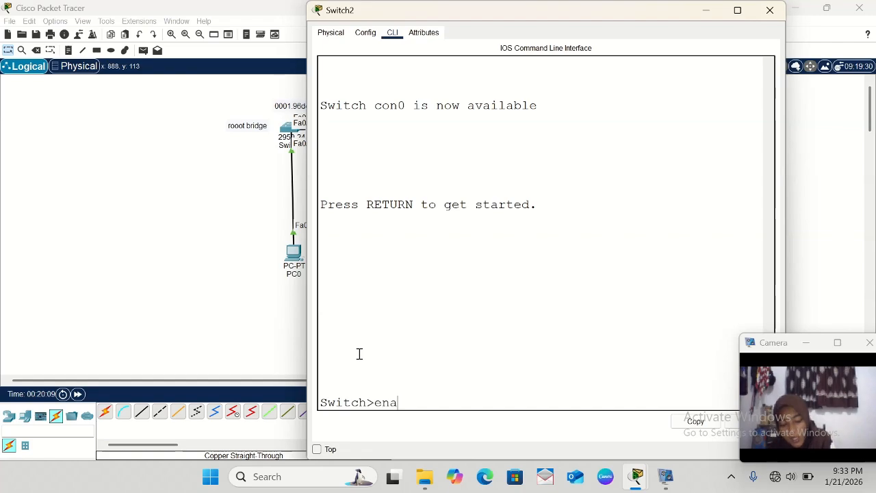
{"action": "key", "text": "Return"}
{"action": "type", "text": "ch#co"}
{"action": "type", "text": "n"}
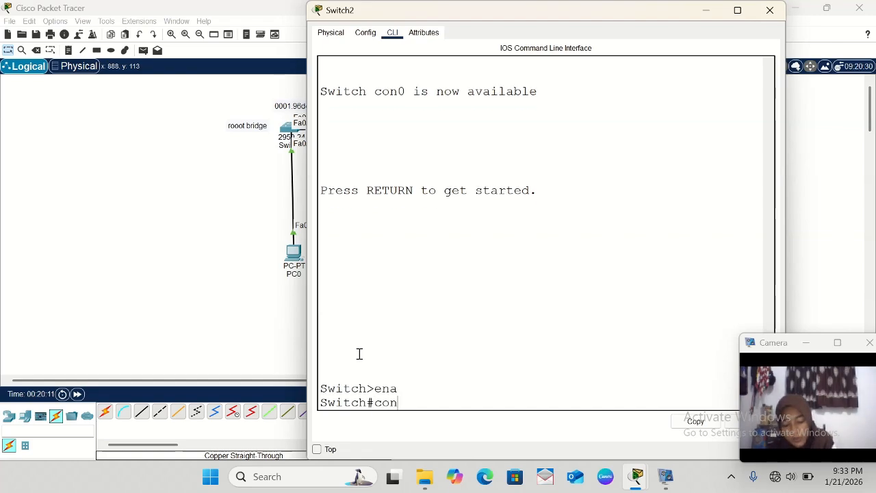
{"action": "type", "text": "f t"}
{"action": "key", "text": "Return"}
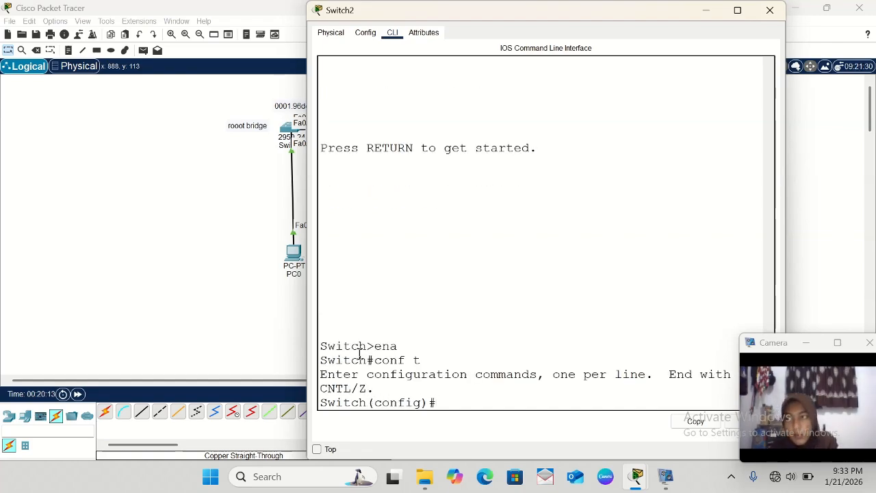
- Set the speed of Switch2's interface fa0/1 to 10 and exit to global configuration mode
{"action": "type", "text": "int f"}
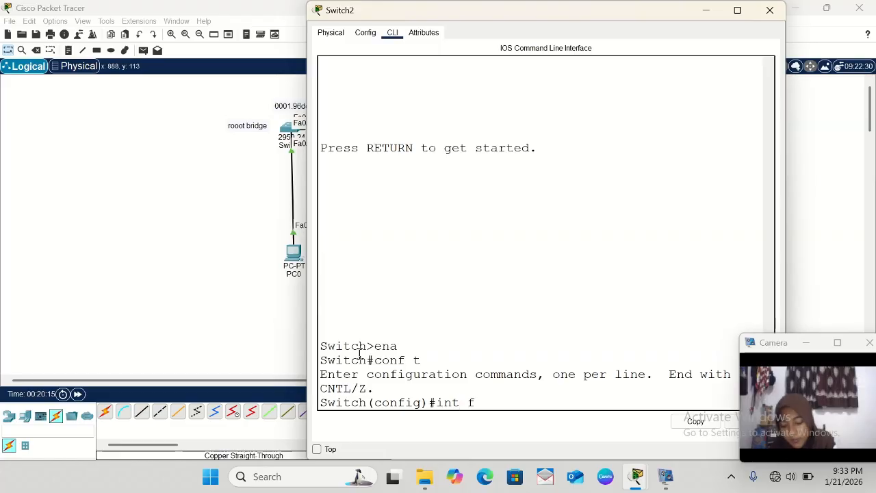
{"action": "type", "text": "a0/1"}
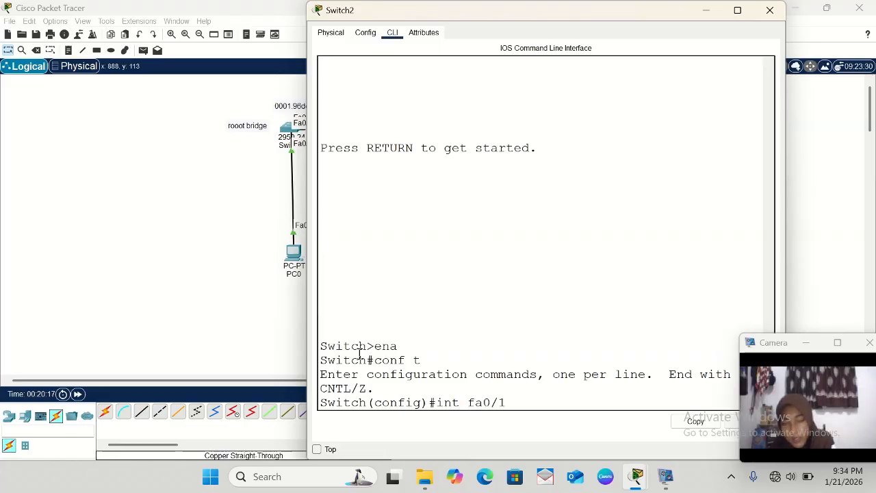
{"action": "key", "text": "Return"}
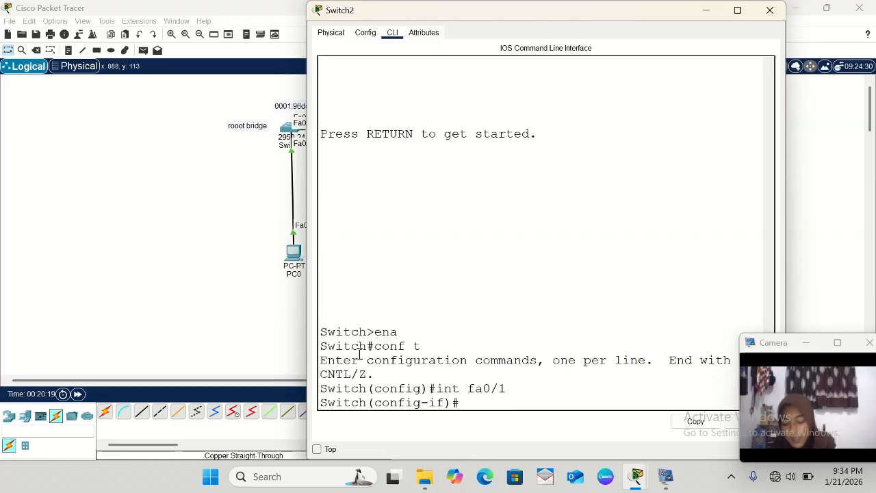
{"action": "type", "text": "spedd"}
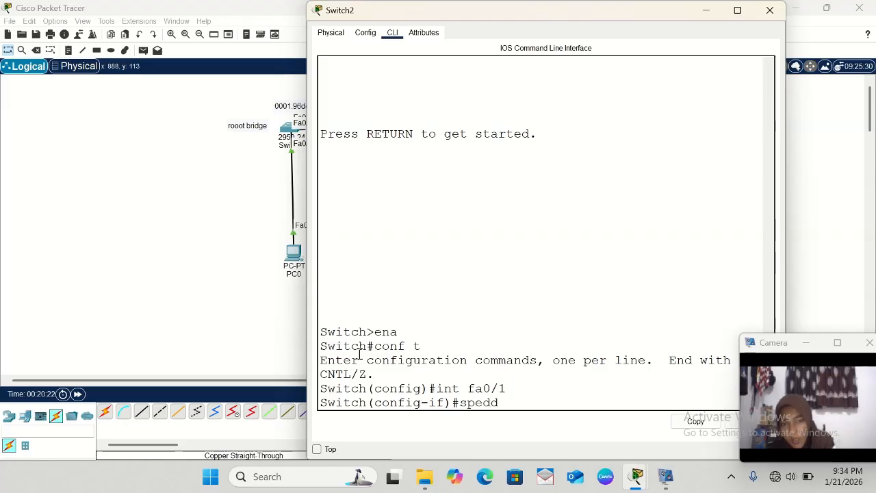
{"action": "key", "text": "BackSpace"}
{"action": "key", "text": "BackSpace"}
{"action": "type", "text": "ed"}
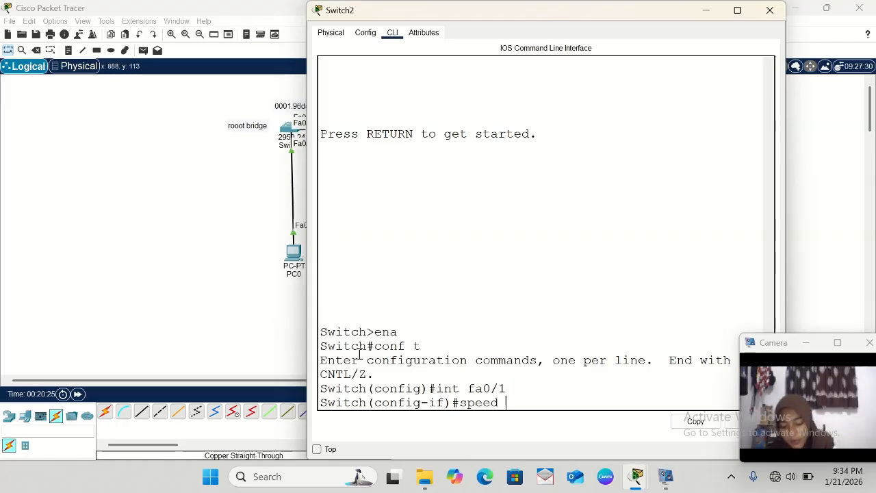
{"action": "type", "text": " 10"}
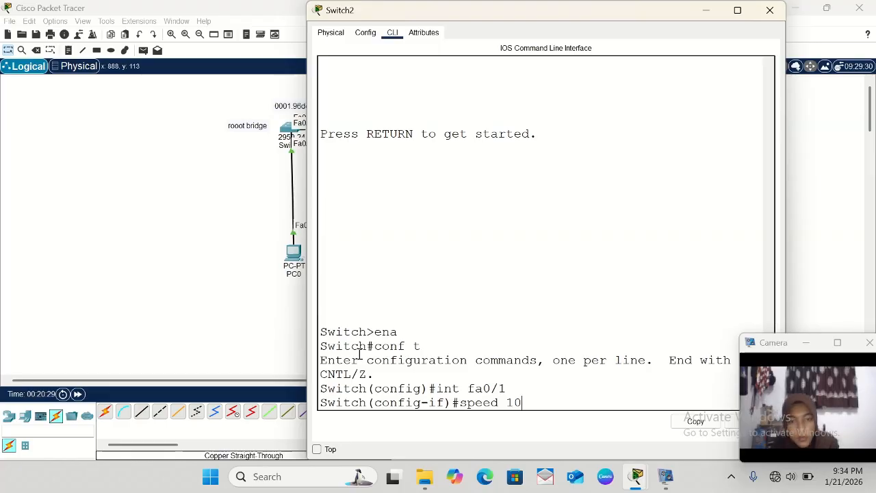
{"action": "key", "text": "Return"}
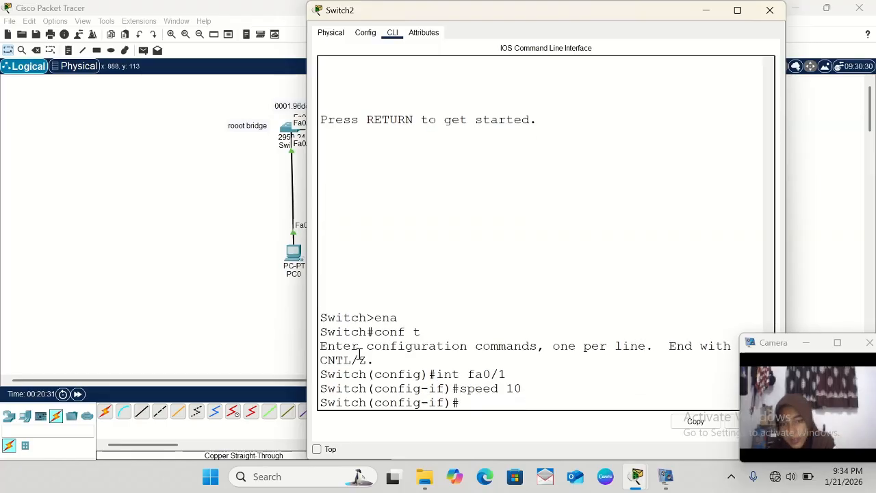
{"action": "type", "text": "exit"}
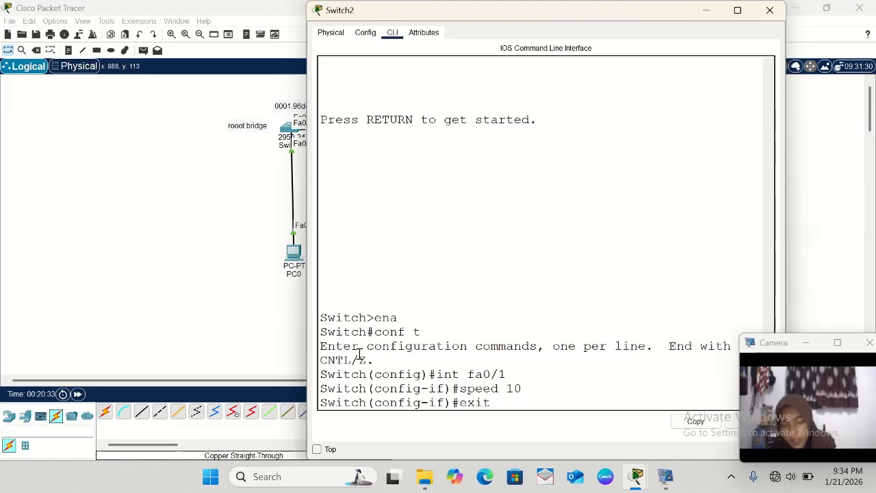
{"action": "key", "text": "Return"}
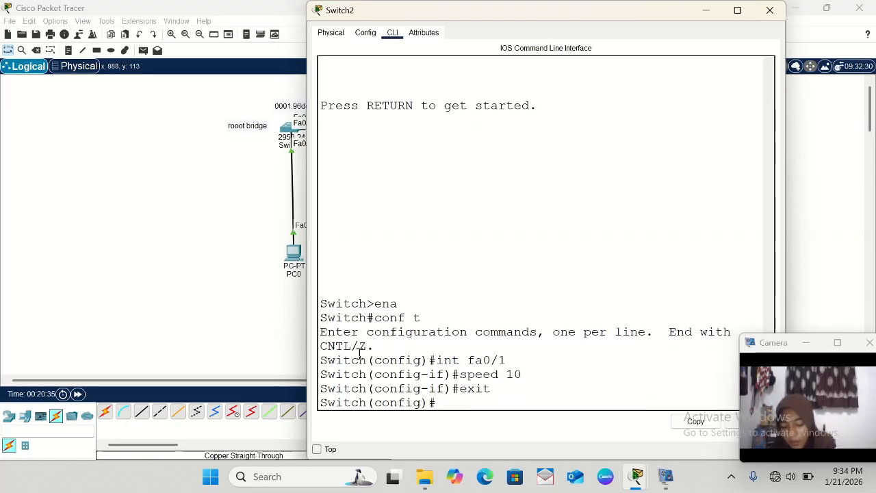
- Show Switch2's spanning-tree status with do sh span and examine its bridge details and interface table
{"action": "type", "text": "do sh "}
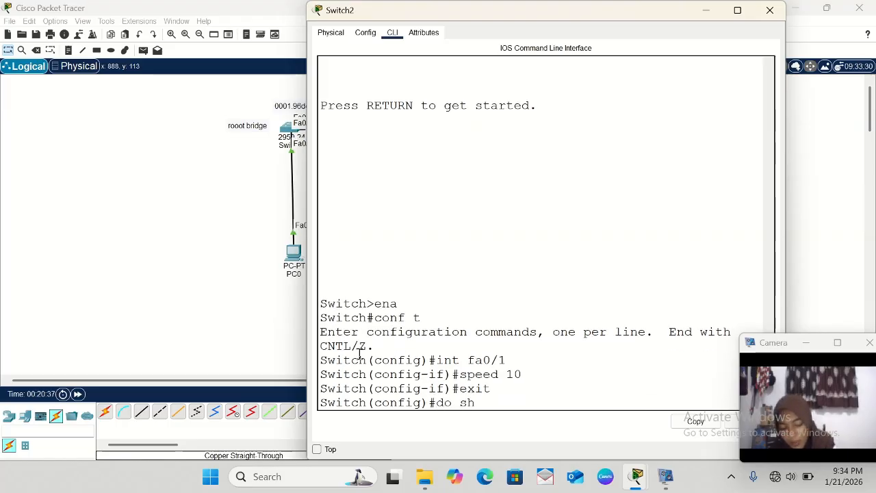
{"action": "type", "text": "sp"}
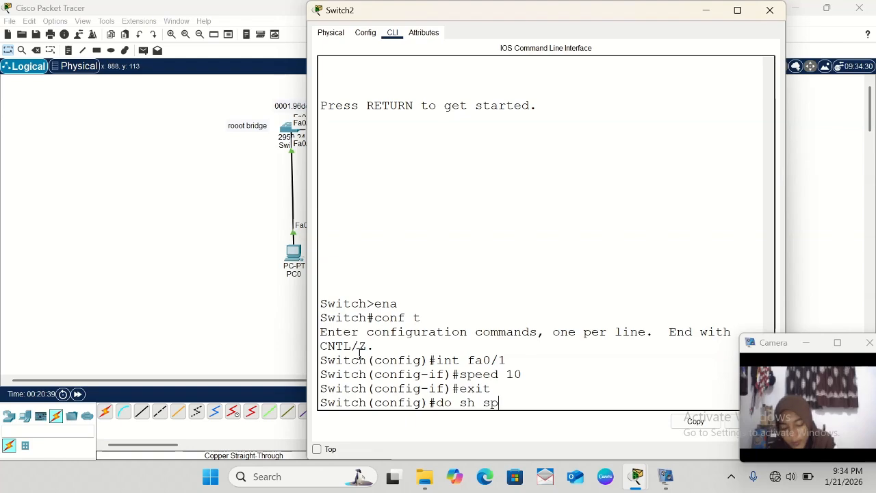
{"action": "type", "text": "an"}
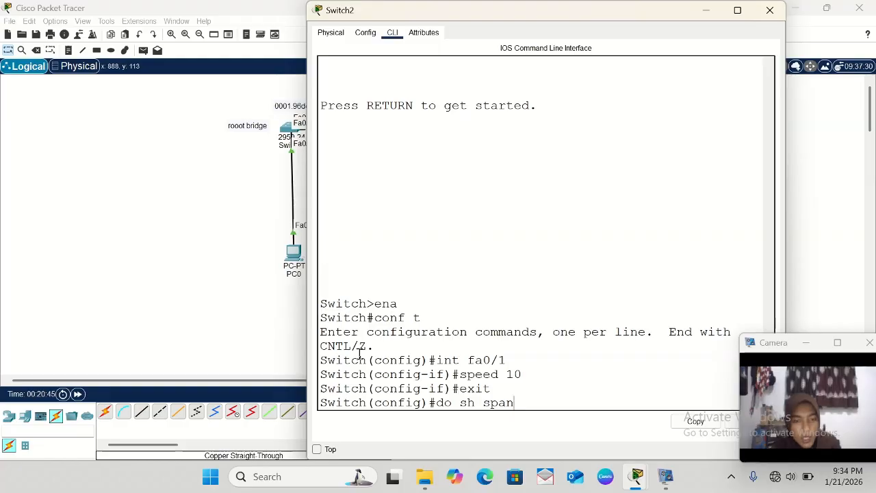
{"action": "key", "text": "Return"}
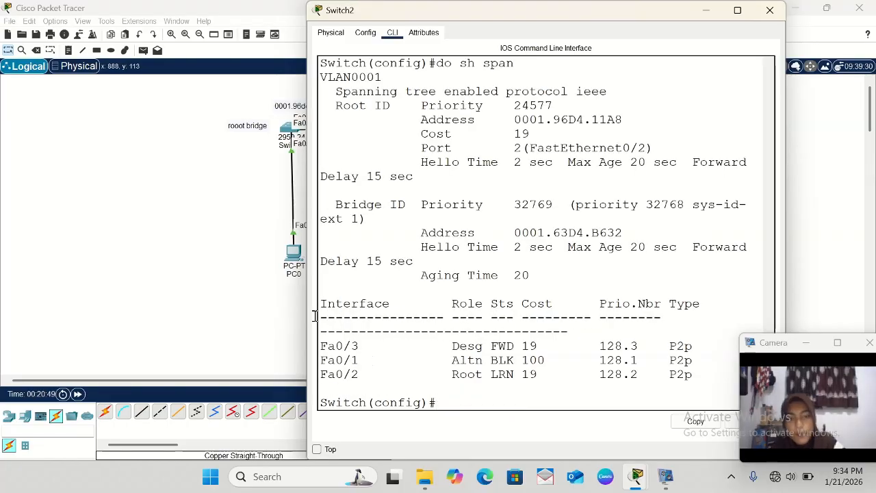
{"action": "scroll", "coordinate": [189, 216], "scroll_direction": "right", "scroll_amount": 5}
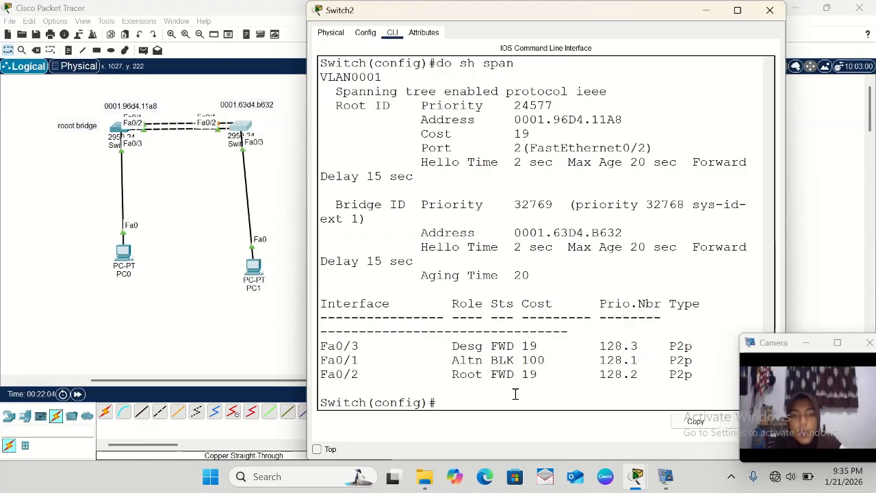
{"action": "left_click_drag", "start_coordinate": [456, 295], "coordinate": [322, 162]}
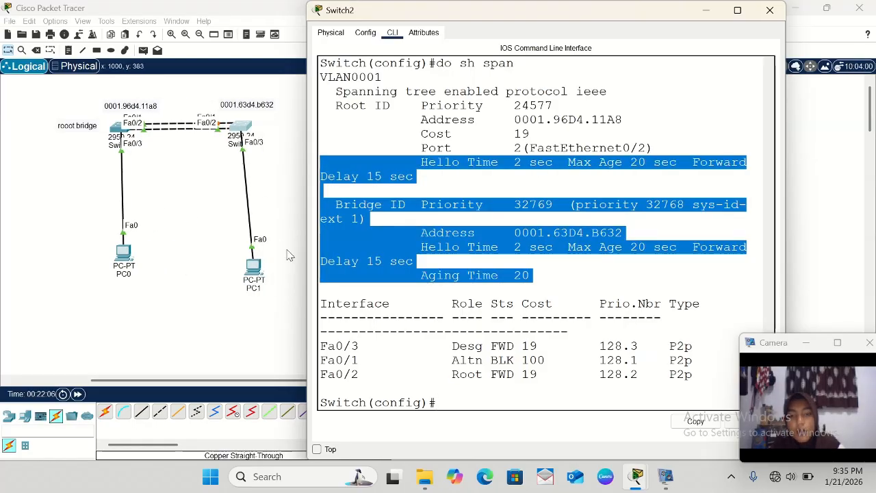
{"action": "left_click", "coordinate": [364, 347]}
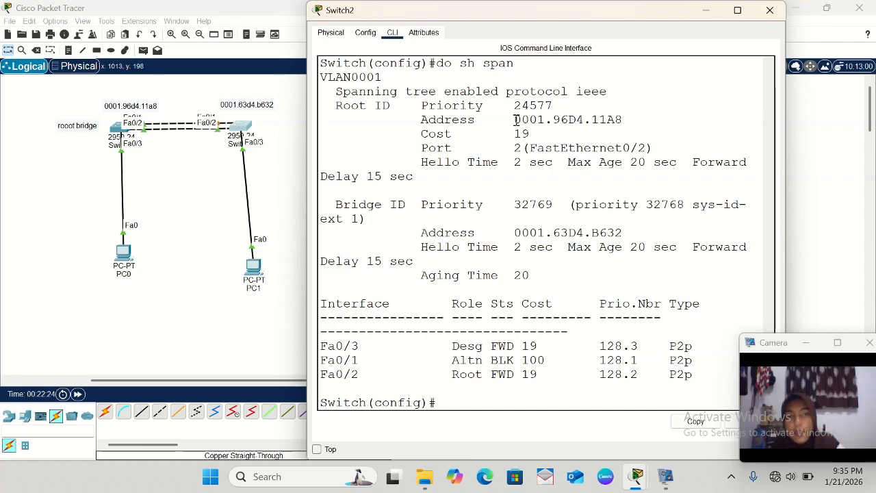
- Minimize Switch2's window and start a workspace note beside the topology with the heading "stp port status"
{"action": "left_click", "coordinate": [705, 11]}
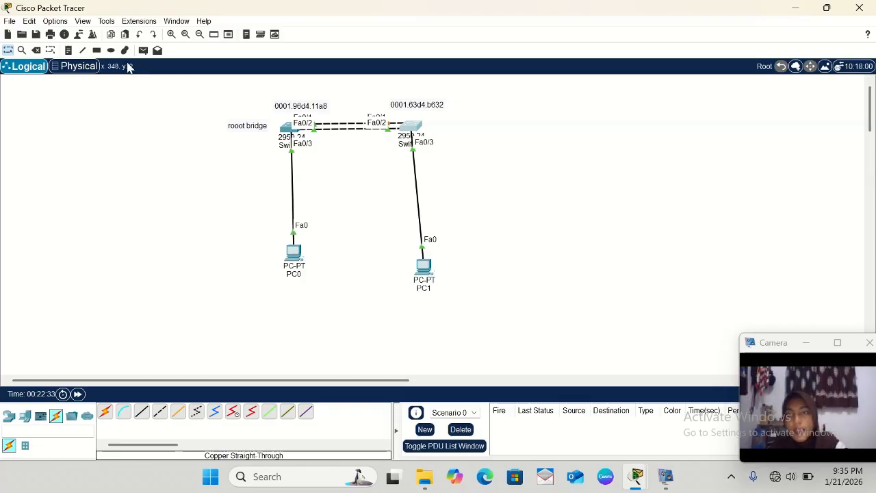
{"action": "left_click", "coordinate": [69, 51]}
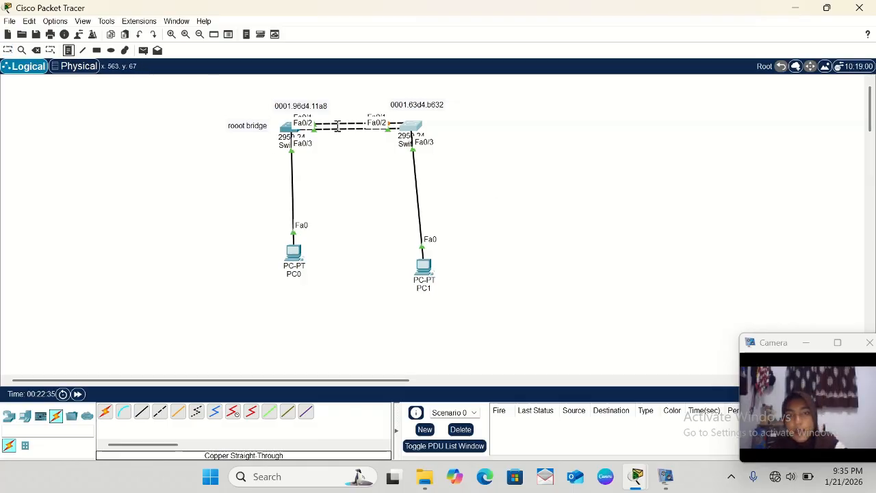
{"action": "left_click", "coordinate": [516, 135]}
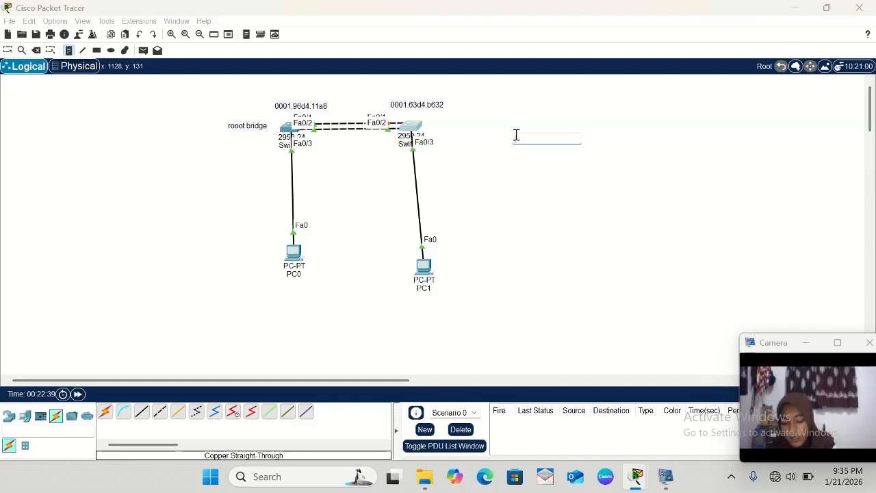
{"action": "type", "text": "stp p"}
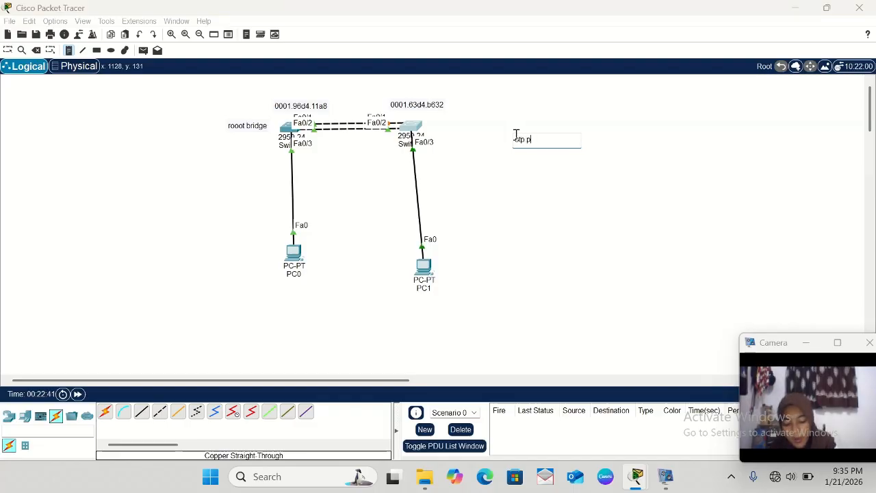
{"action": "type", "text": "oret"}
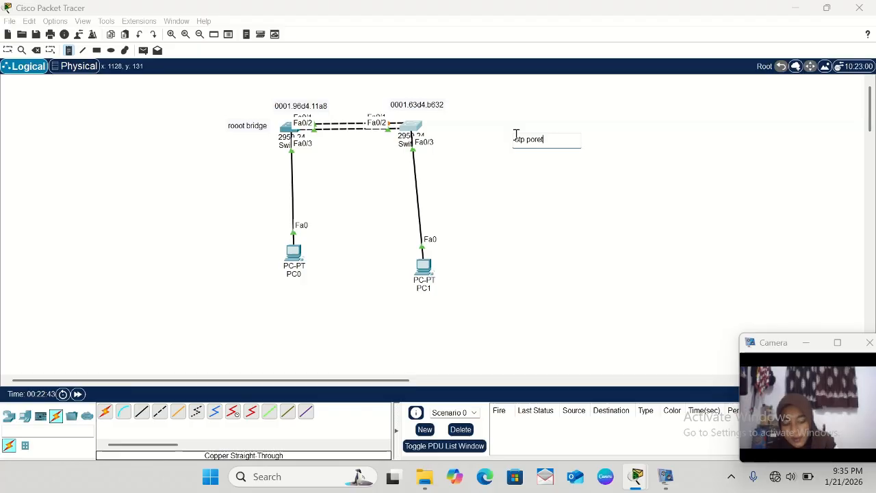
{"action": "key", "text": "BackSpace"}
{"action": "key", "text": "BackSpace"}
{"action": "key", "text": "BackSpace"}
{"action": "type", "text": "rt"}
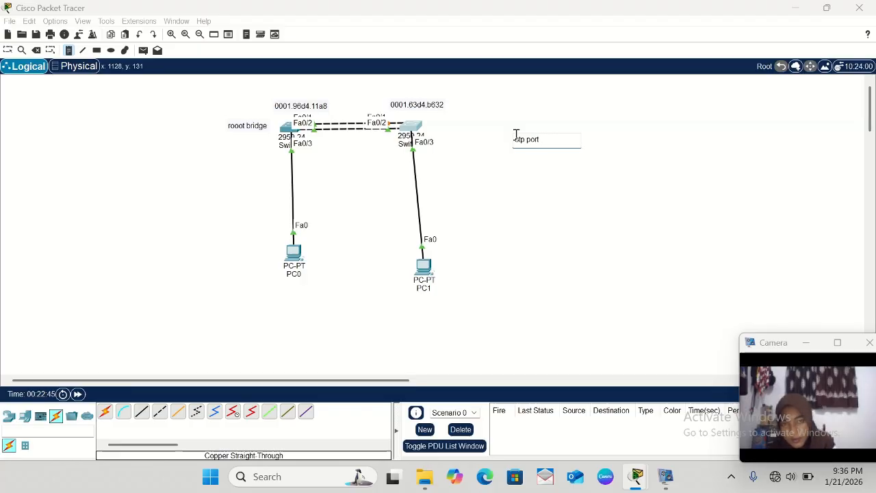
{"action": "type", "text": " status"}
{"action": "key", "text": "Return"}
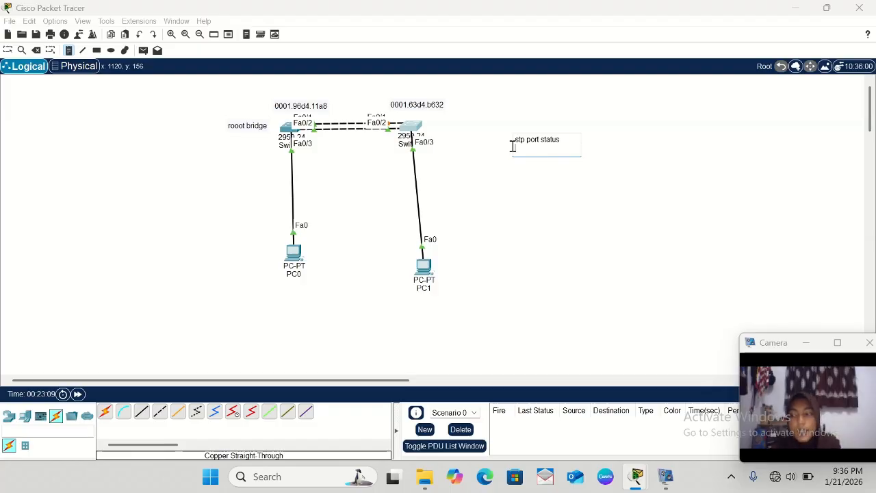
- Add the line "listening = 15 detik" to the note under its heading
{"action": "type", "text": "lis"}
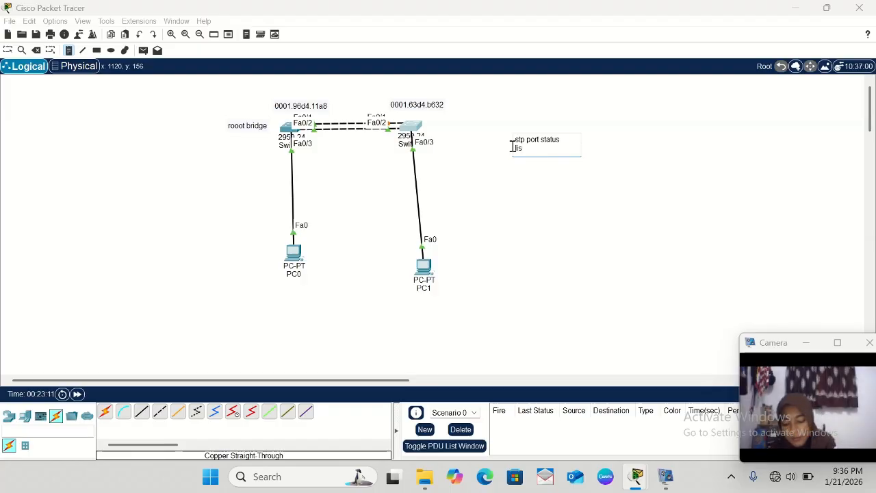
{"action": "type", "text": "tening"}
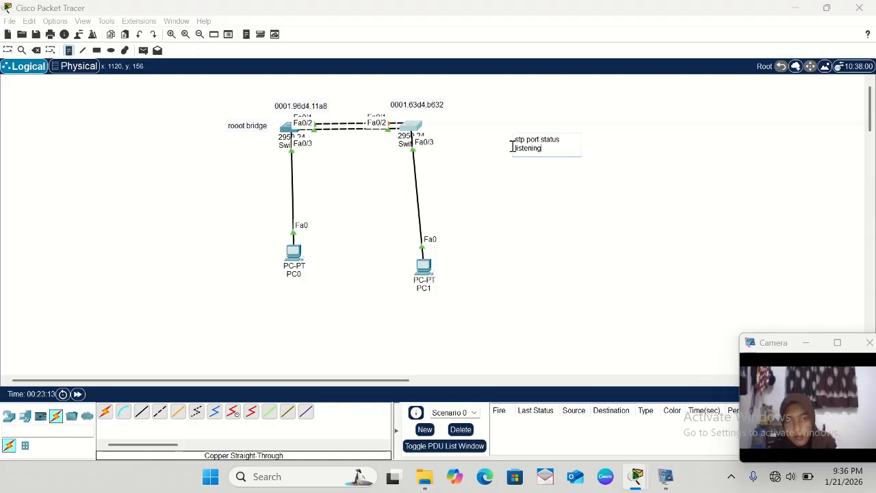
{"action": "type", "text": " ="}
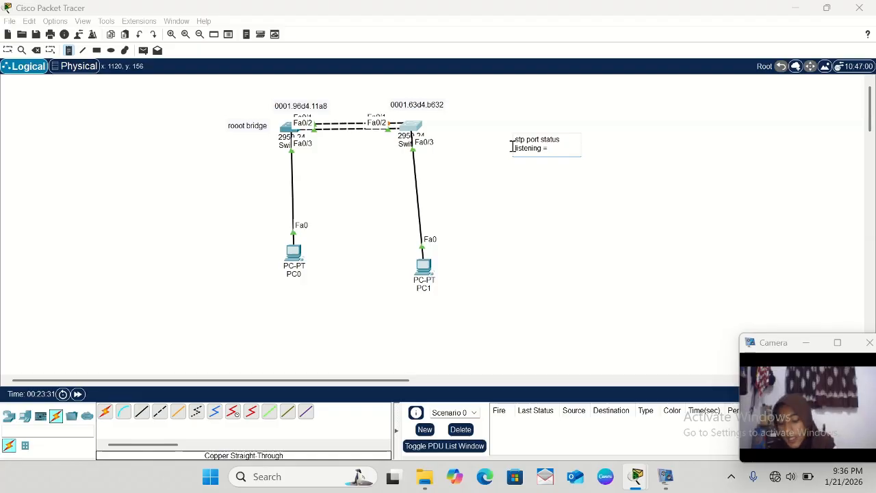
{"action": "type", "text": "15"}
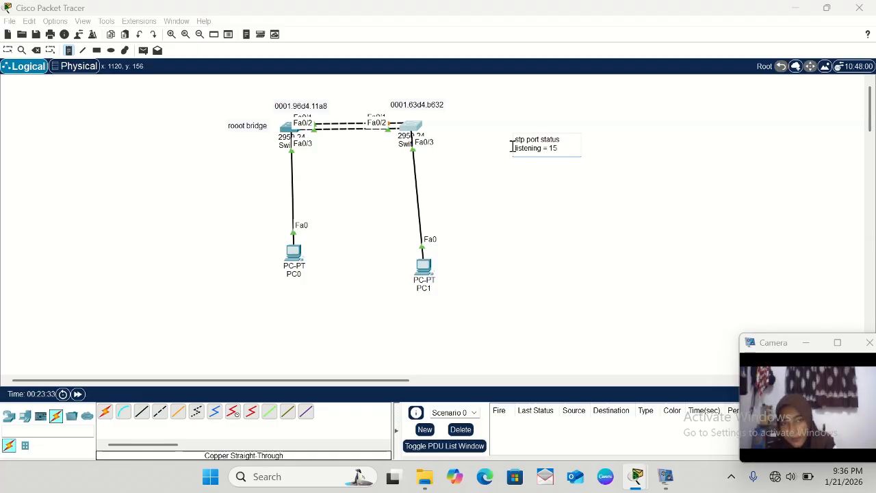
{"action": "type", "text": " detik"}
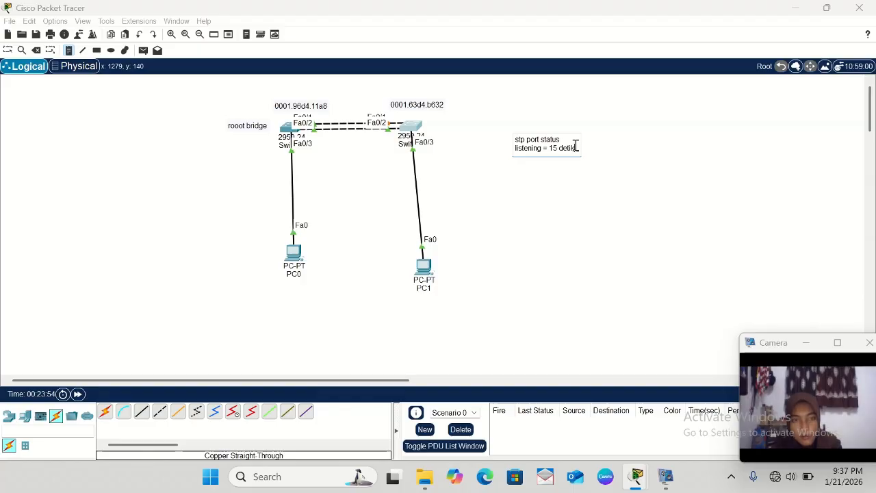
- Add the line "learning = 15 detik" to the note, spacing the equals sign to line up with the listening line
{"action": "key", "text": "Return"}
{"action": "type", "text": "lea"}
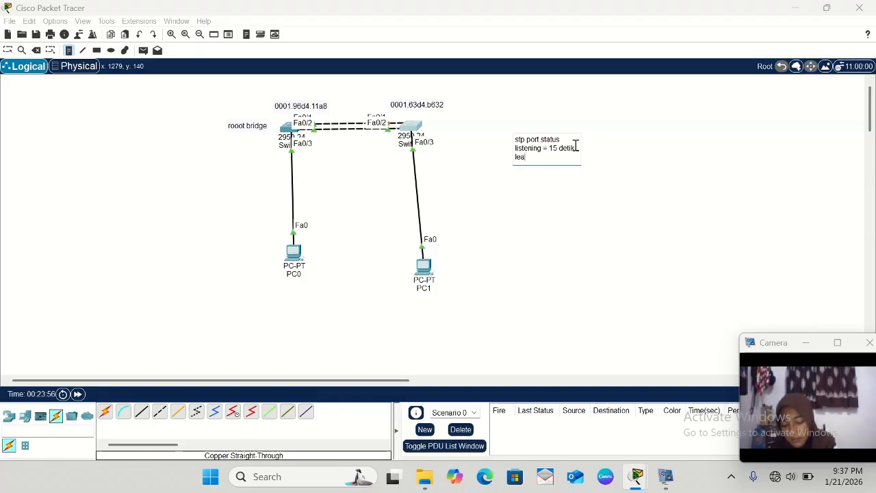
{"action": "type", "text": "rning"}
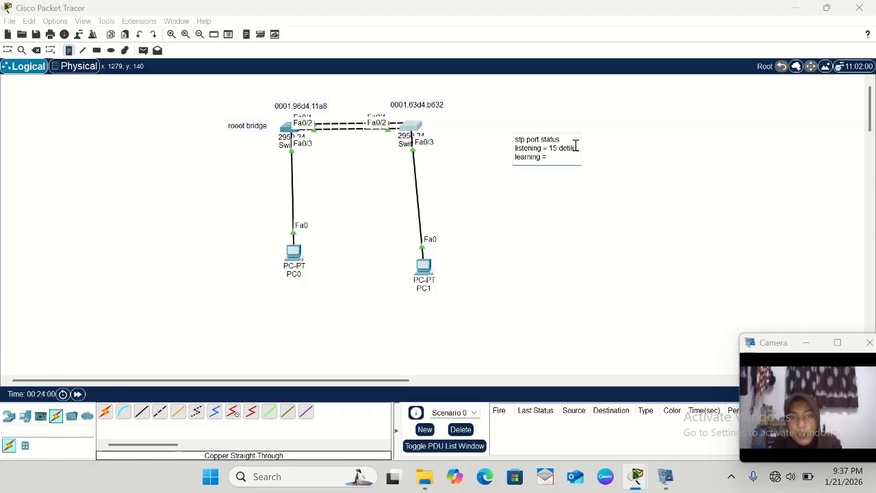
{"action": "type", "text": " ="}
{"action": "key", "text": "BackSpace"}
{"action": "type", "text": "="}
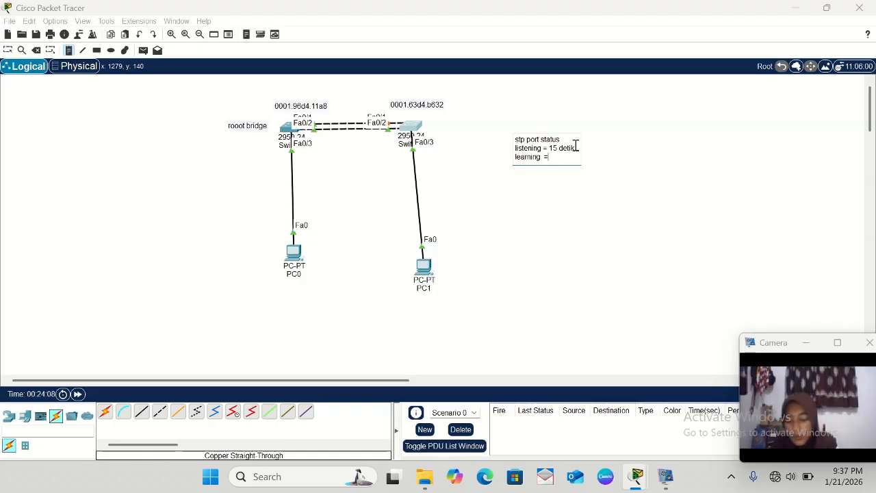
{"action": "type", "text": "15"}
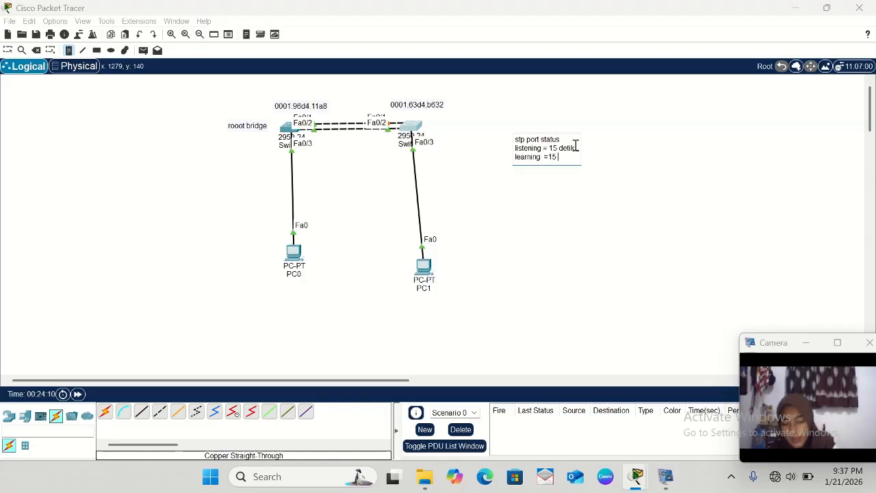
{"action": "type", "text": " d"}
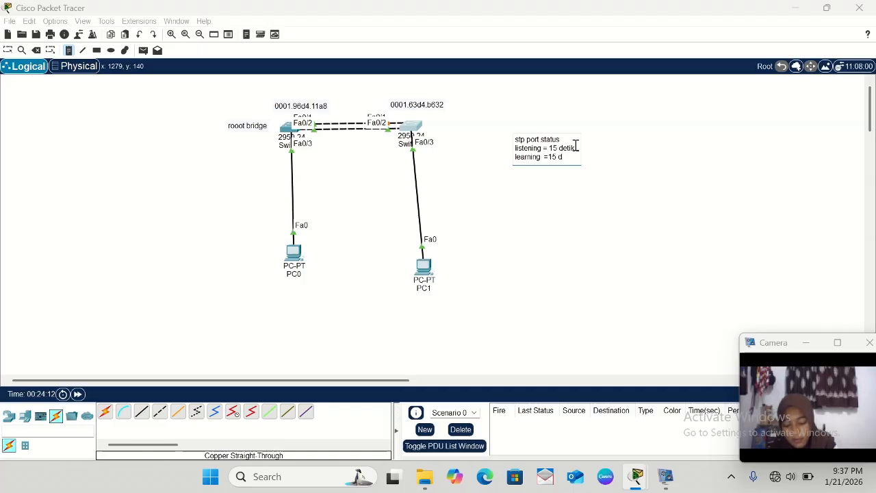
{"action": "type", "text": "etik"}
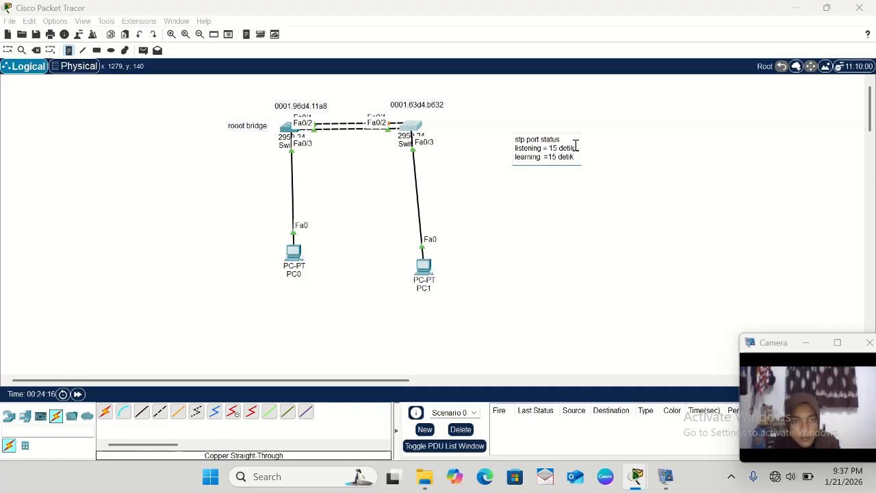
{"action": "key", "text": "Left"}
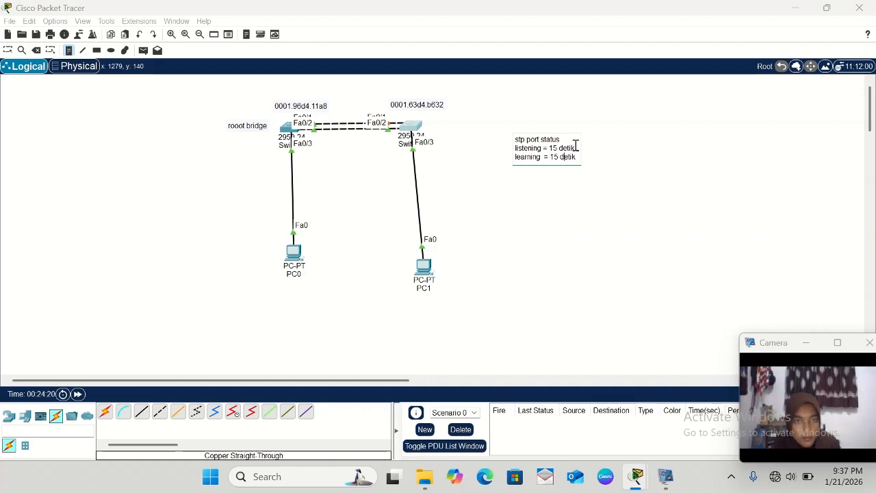
{"action": "key", "text": "End"}
- Begin a new line in the note with "forwarding ="
{"action": "key", "text": "Return"}
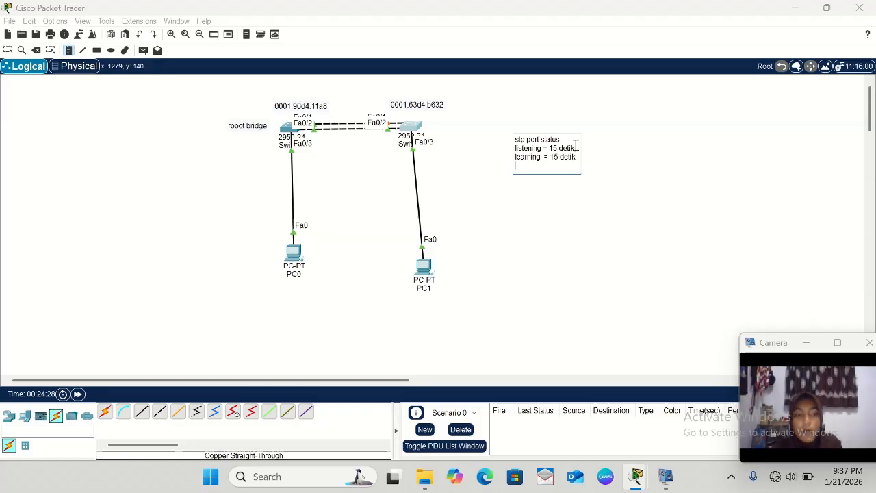
{"action": "type", "text": "fo"}
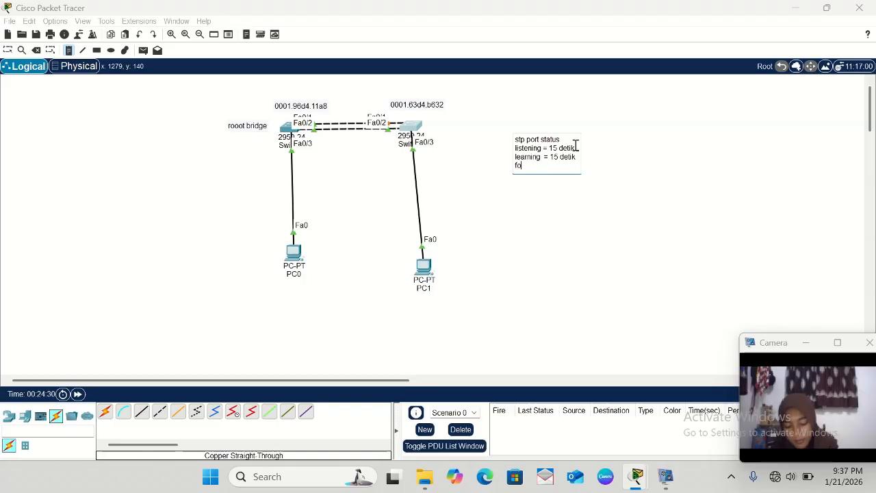
{"action": "type", "text": "rward"}
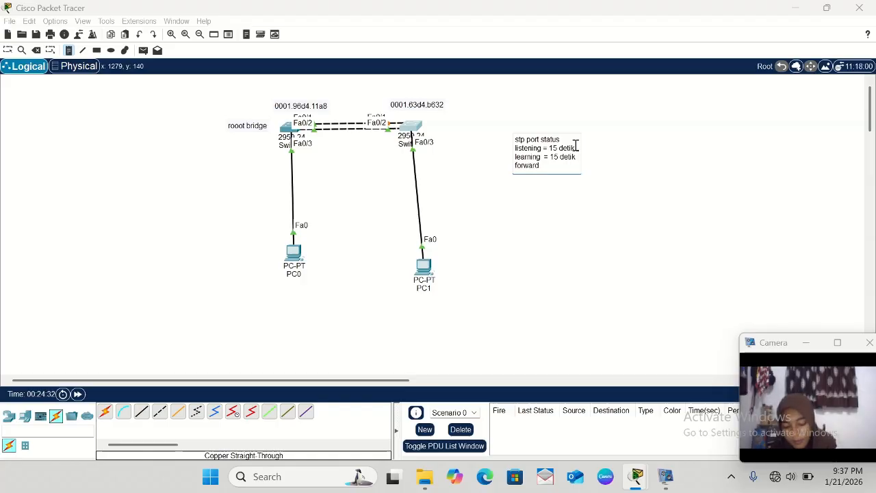
{"action": "type", "text": "in"}
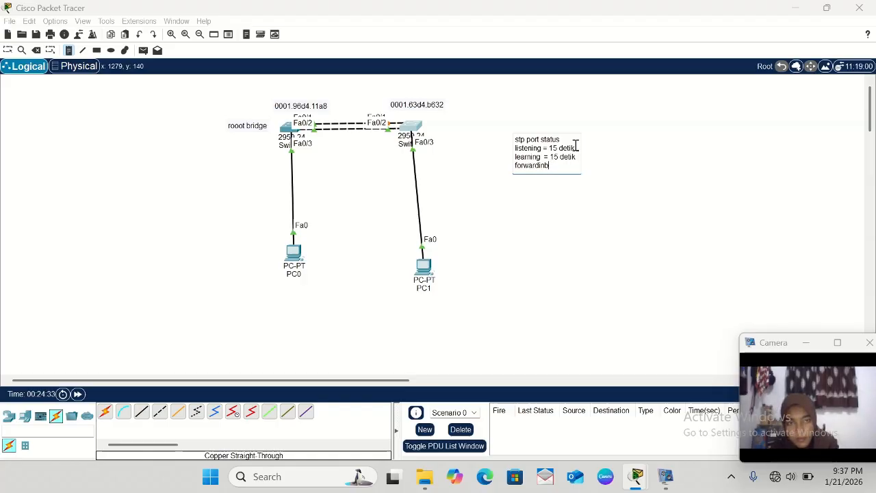
{"action": "type", "text": "g ="}
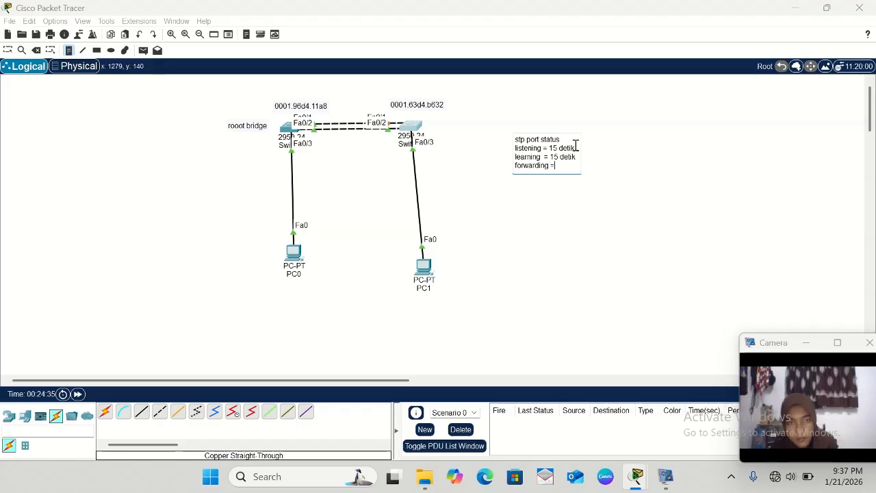